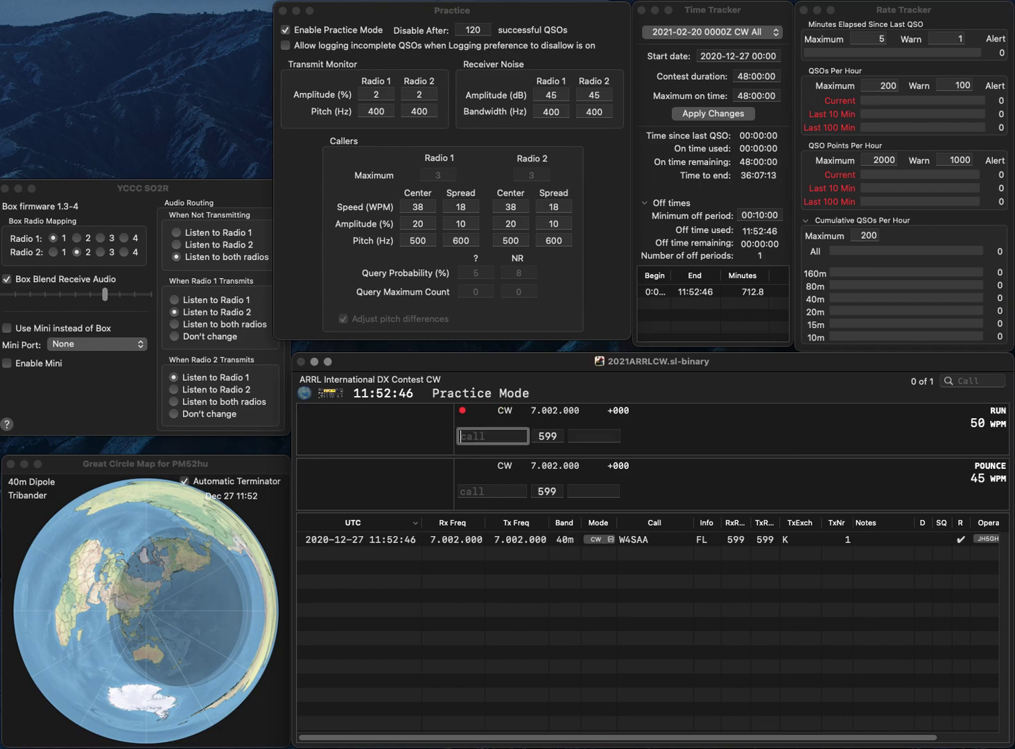
# - Log a practice contact with WE4THR on the run radio, with received exchange NC
pyautogui.write('WE4THR')
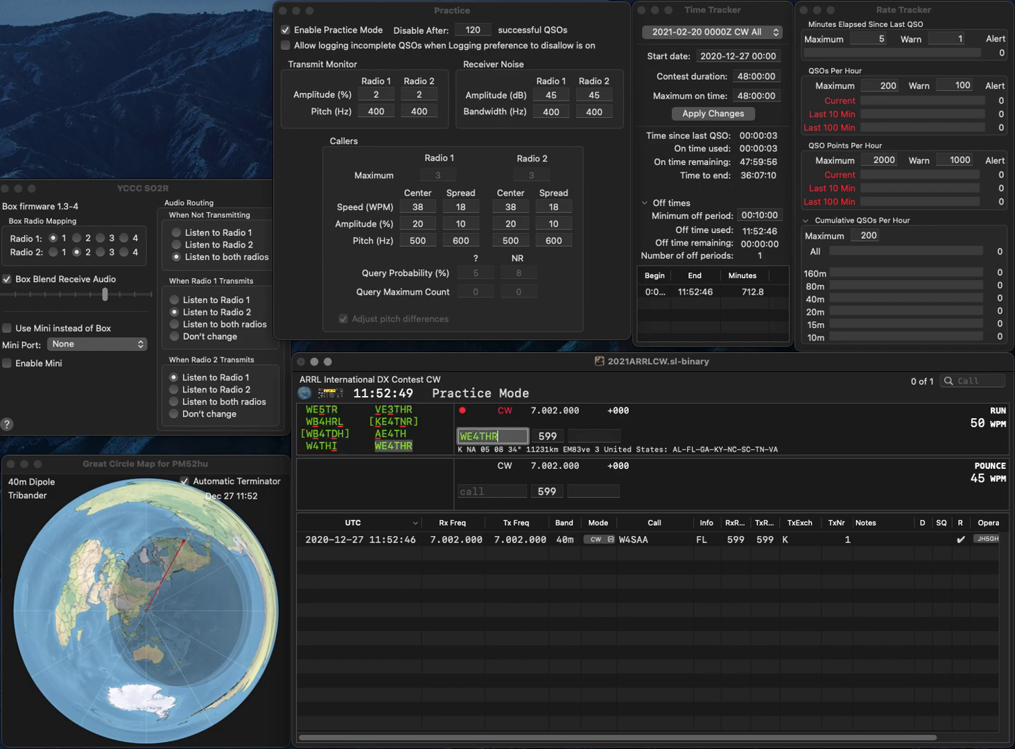
pyautogui.press('Return')
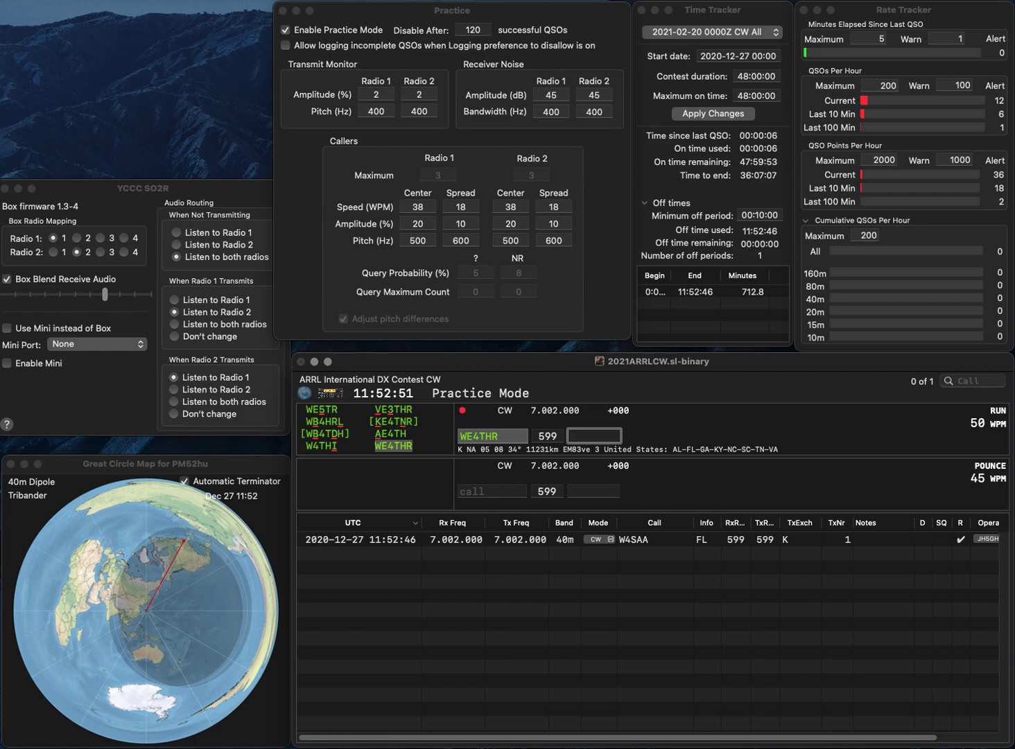
pyautogui.write('NC')
pyautogui.press('Return')
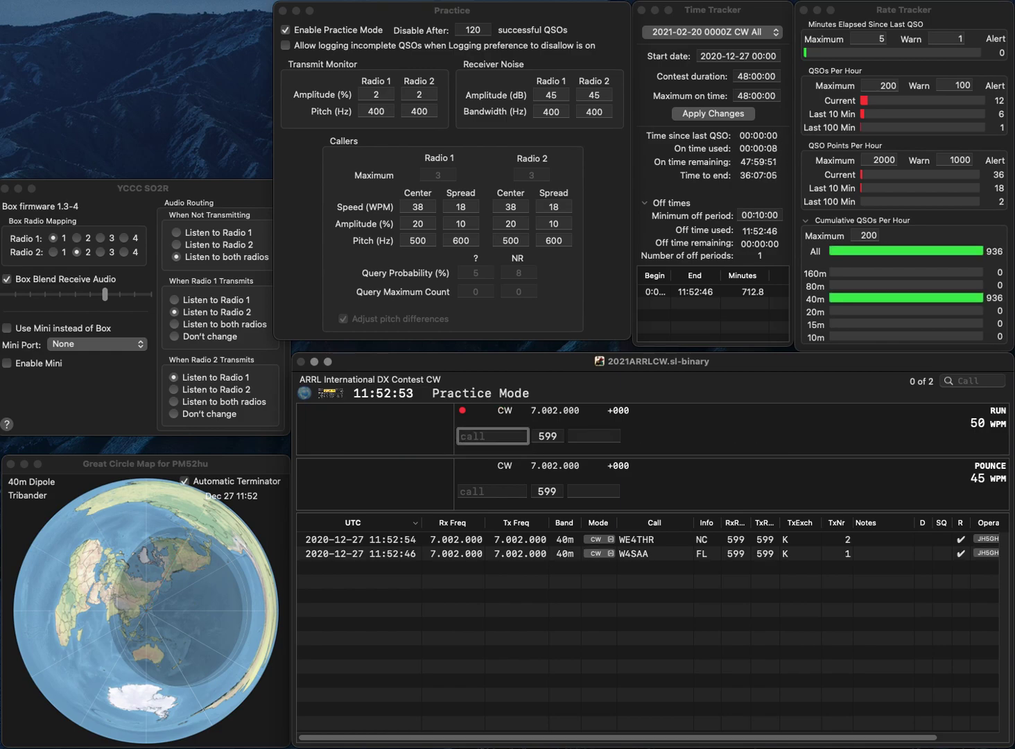
pyautogui.write('K5Z')
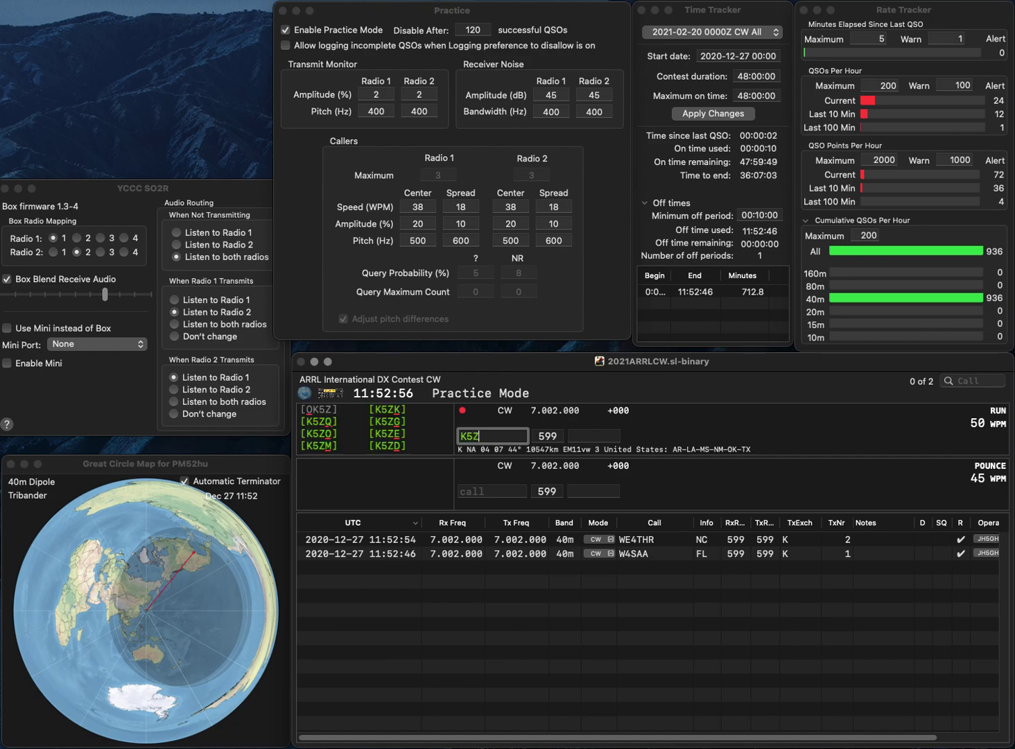
pyautogui.press('BackSpace')
pyautogui.write('G')
pyautogui.press('BackSpace')
pyautogui.write('ZG')
pyautogui.press('Tab')
pyautogui.write('CO')
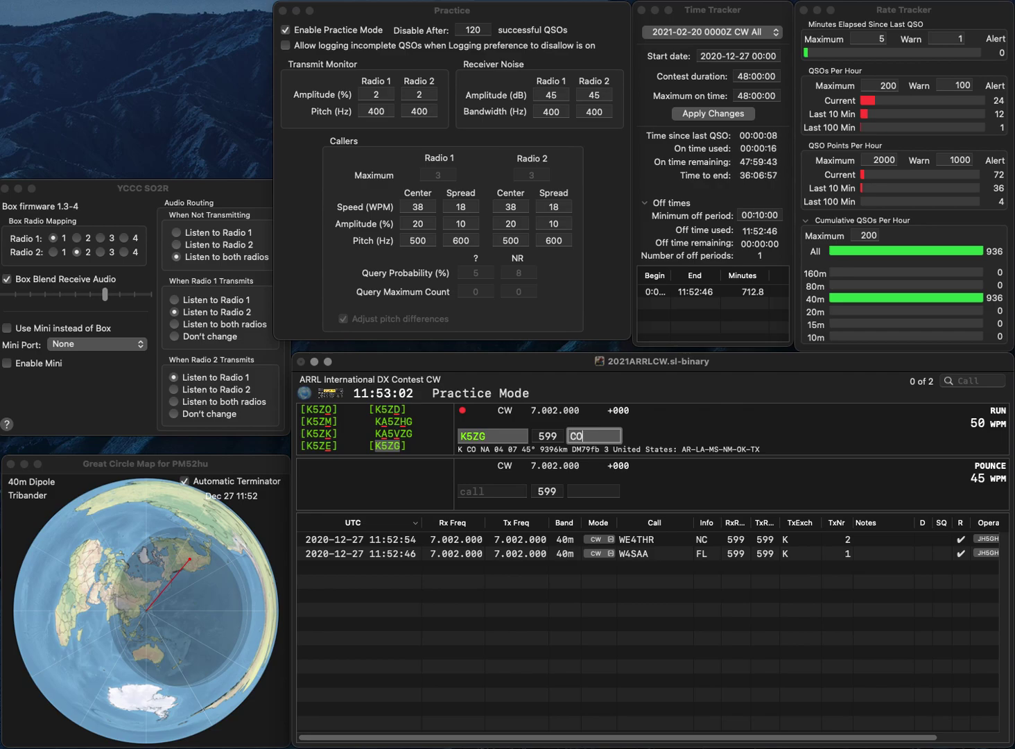
pyautogui.press('Return')
pyautogui.write('W4KZ')
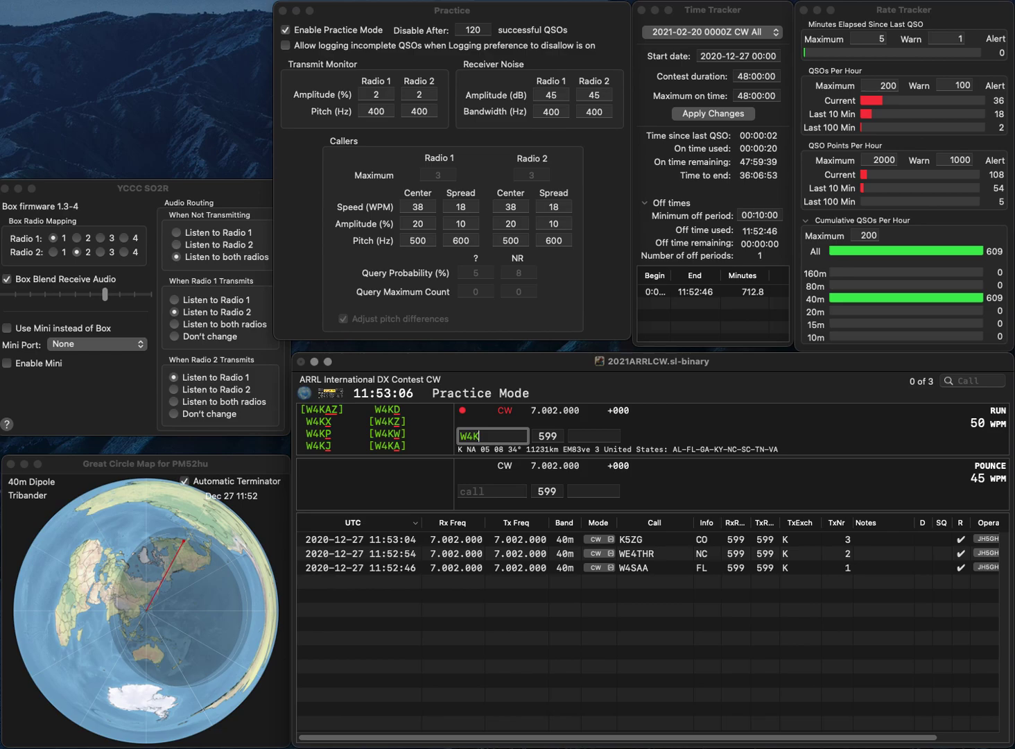
pyautogui.press('Return')
pyautogui.write('ME')
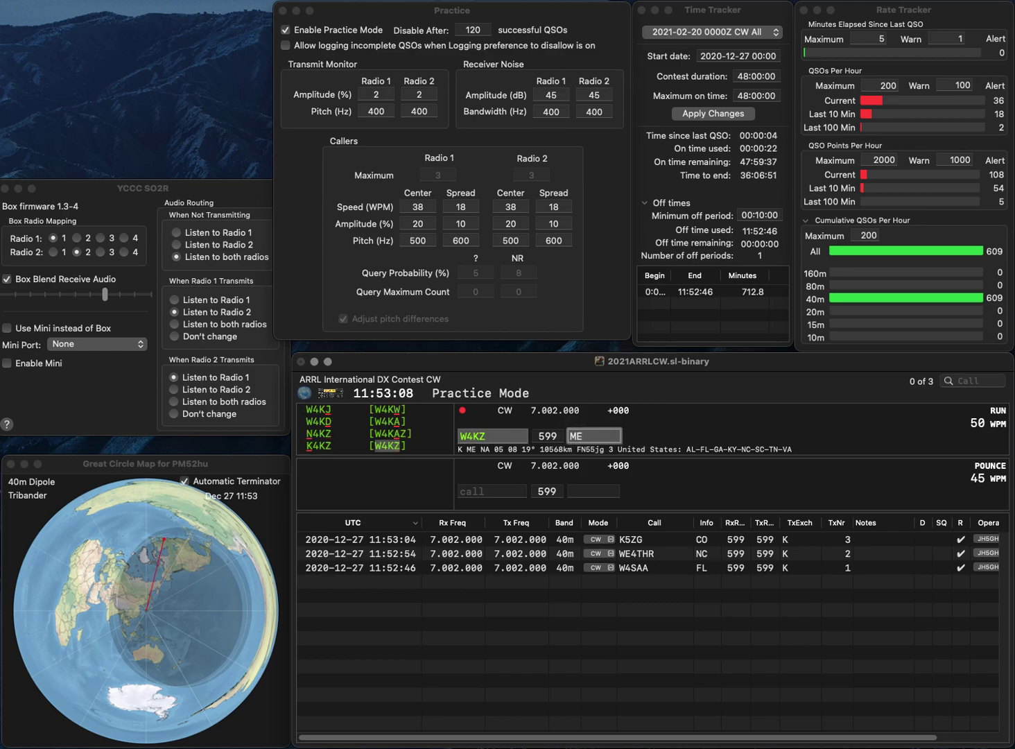
pyautogui.press('Return')
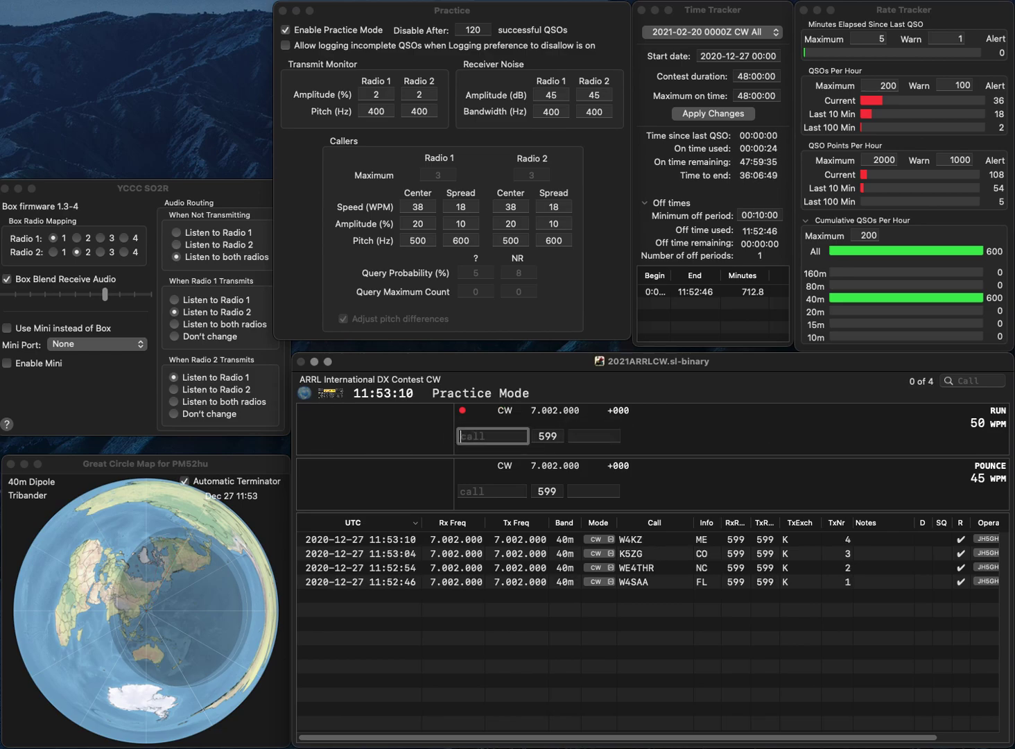
pyautogui.write('KX4AV')
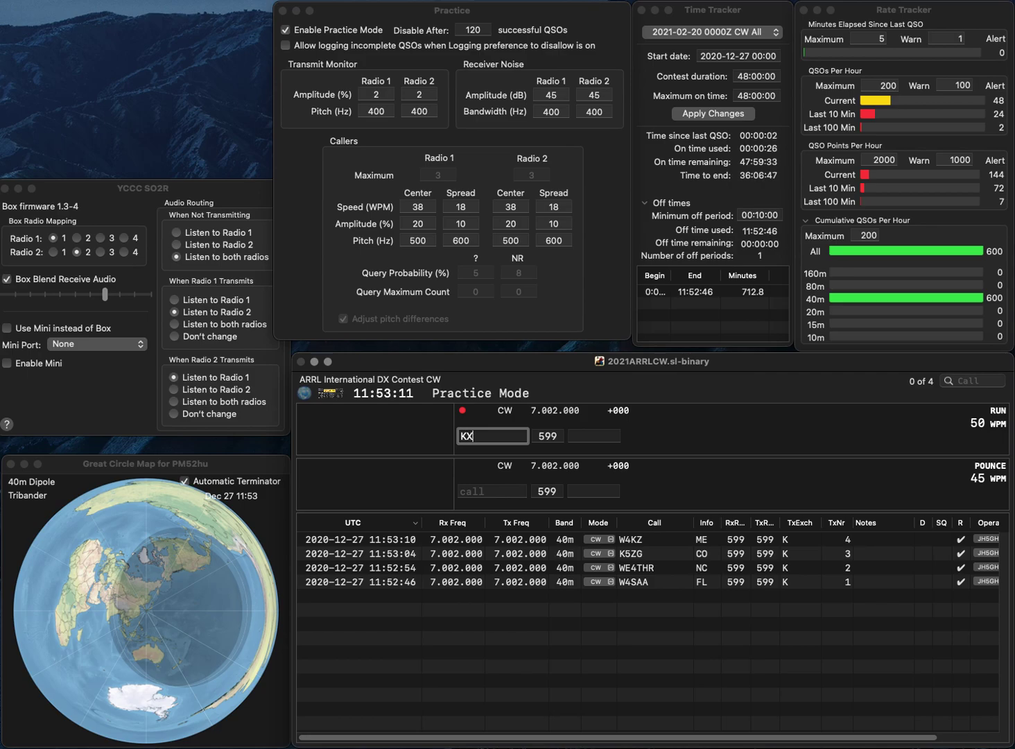
pyautogui.press('Return')
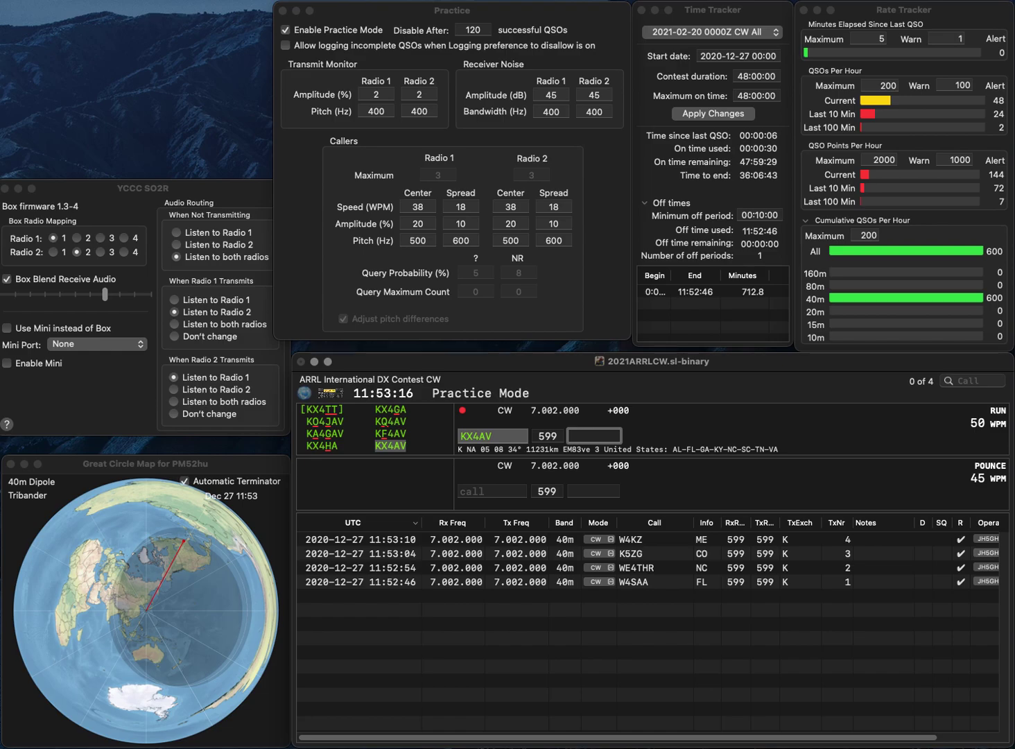
pyautogui.write('AL')
pyautogui.press('Return')
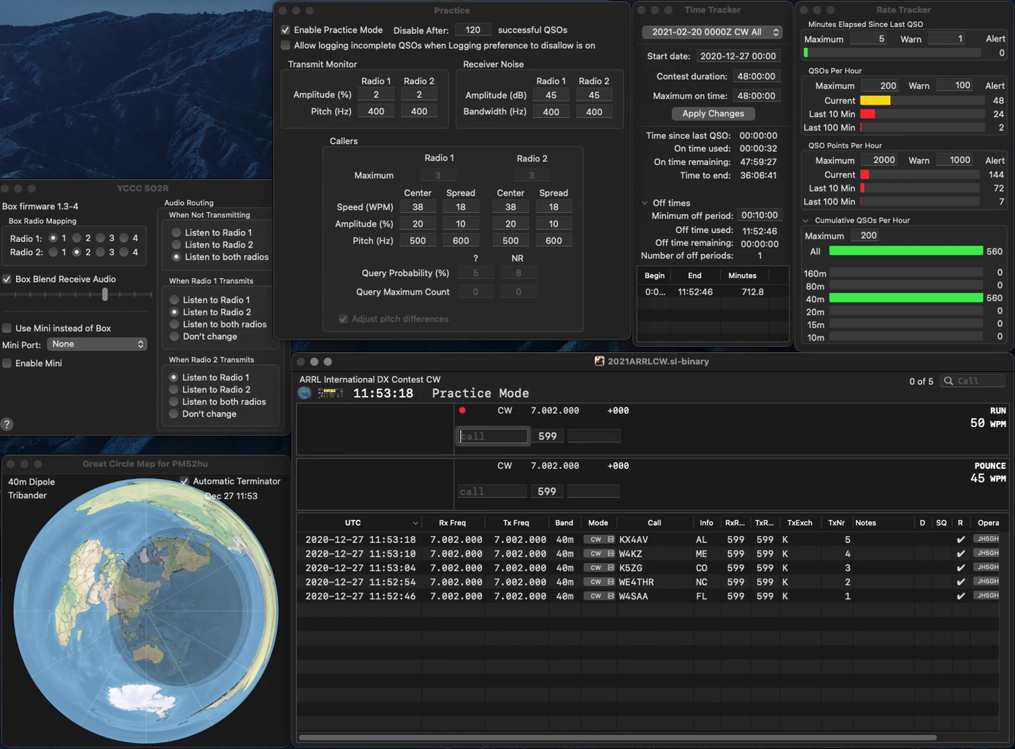
pyautogui.write('KG5')
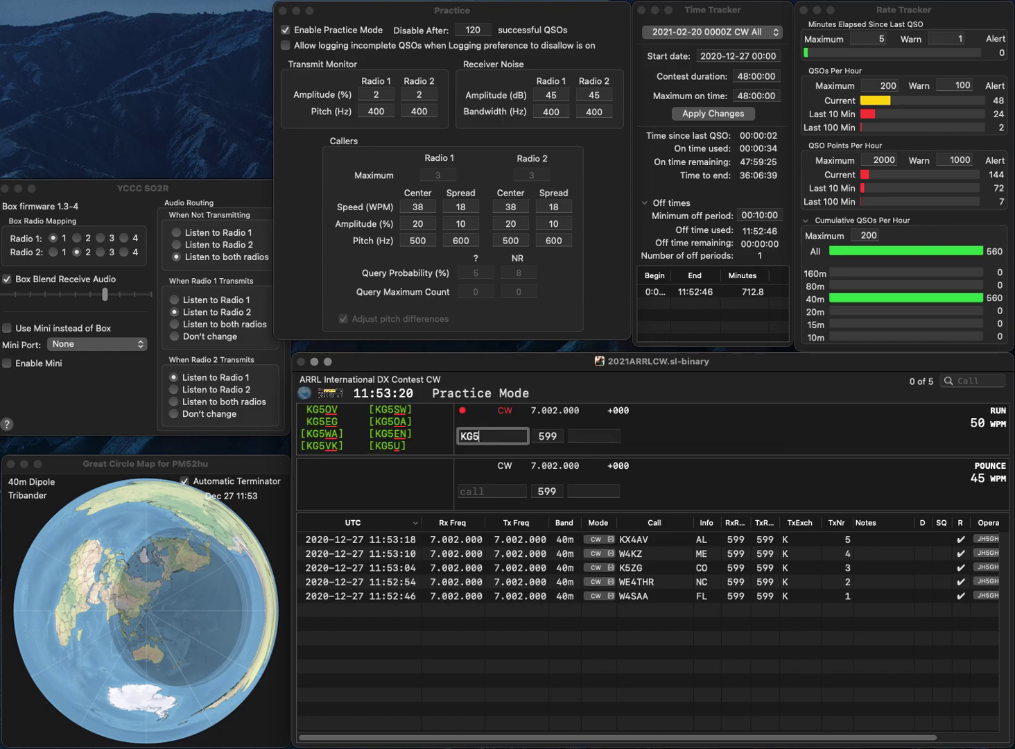
pyautogui.write('CIK')
pyautogui.press('Return')
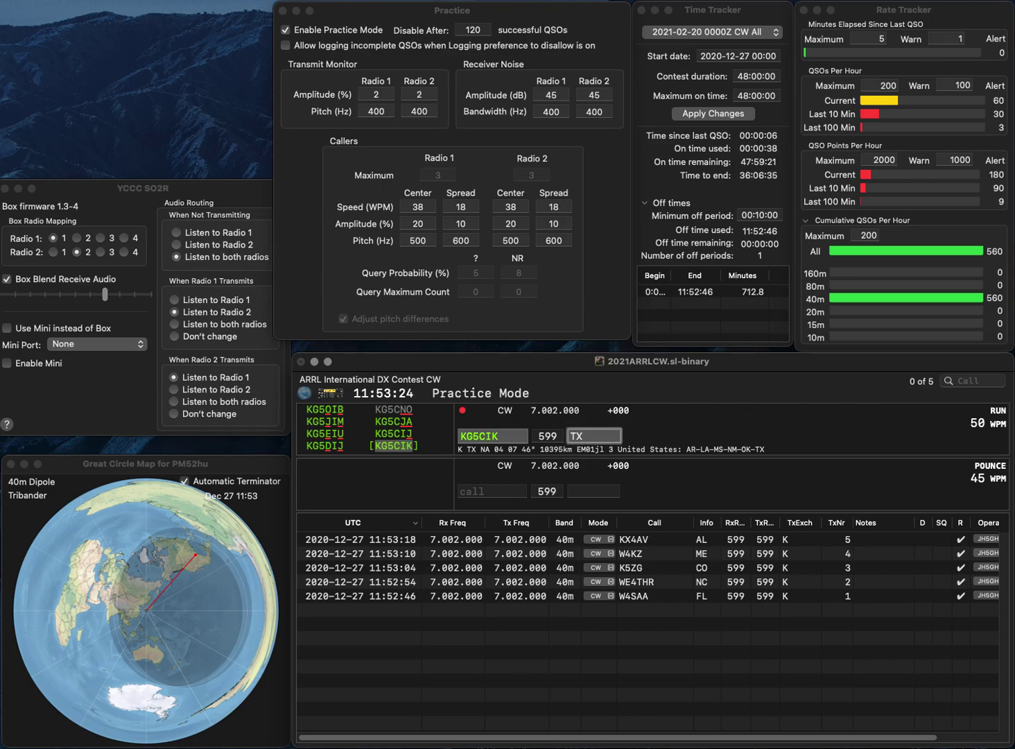
pyautogui.press('Return')
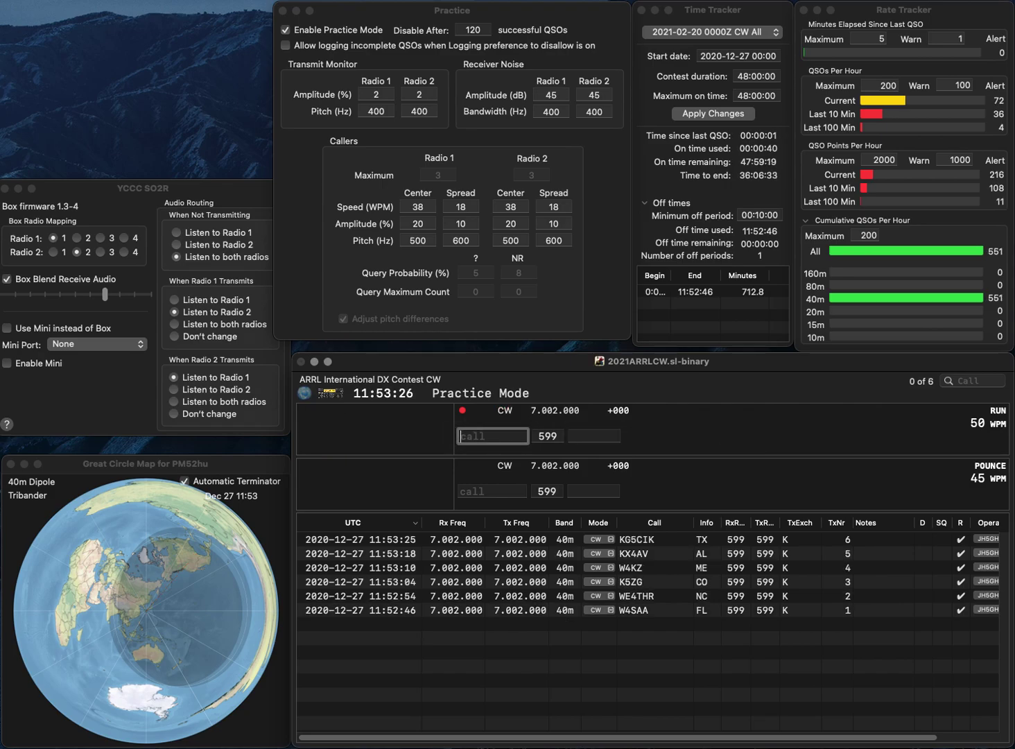
pyautogui.write('AF6GQ')
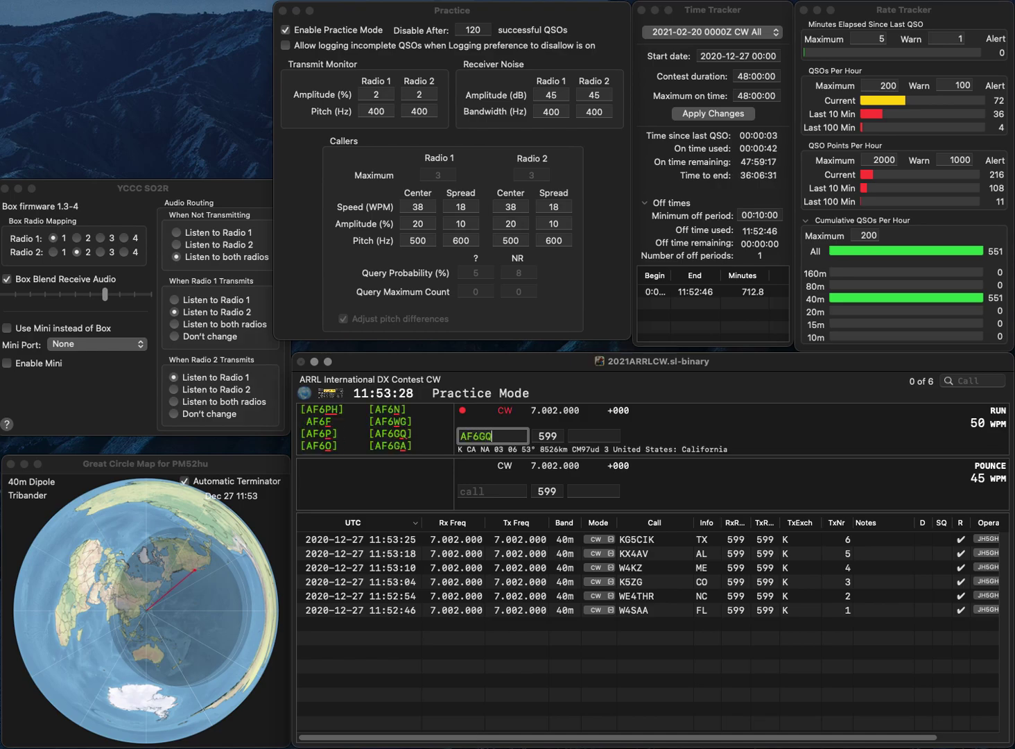
pyautogui.press('space')
pyautogui.write('CA')
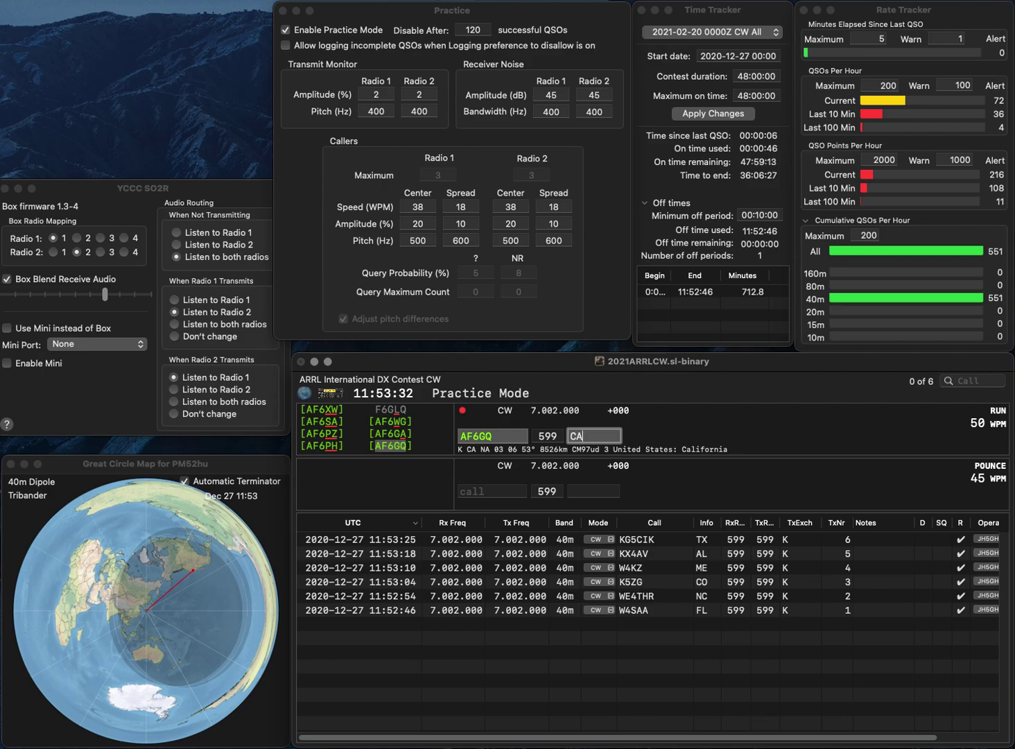
pyautogui.press('Return')
# - Log a practice contact with N7YY on the run radio, with received exchange OR
pyautogui.write('N7YY')
pyautogui.press('space')
pyautogui.write('OR')
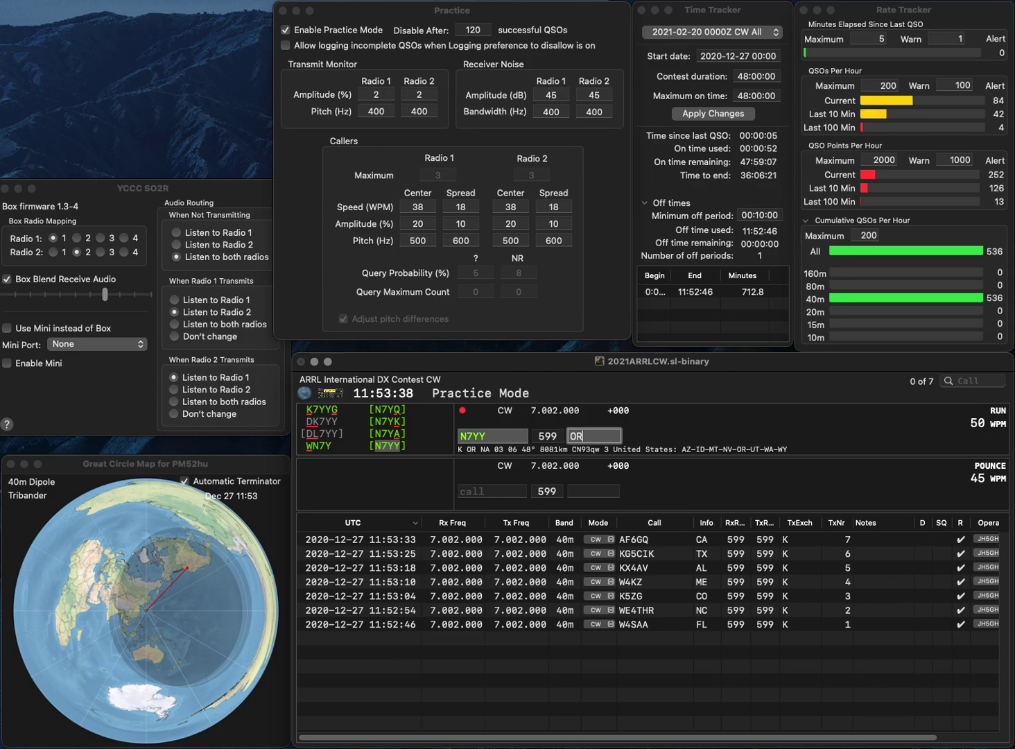
pyautogui.press('Return')
# - Log a practice contact with VE1EPB on the run radio, with received exchange NS
pyautogui.write('VE1EPB')
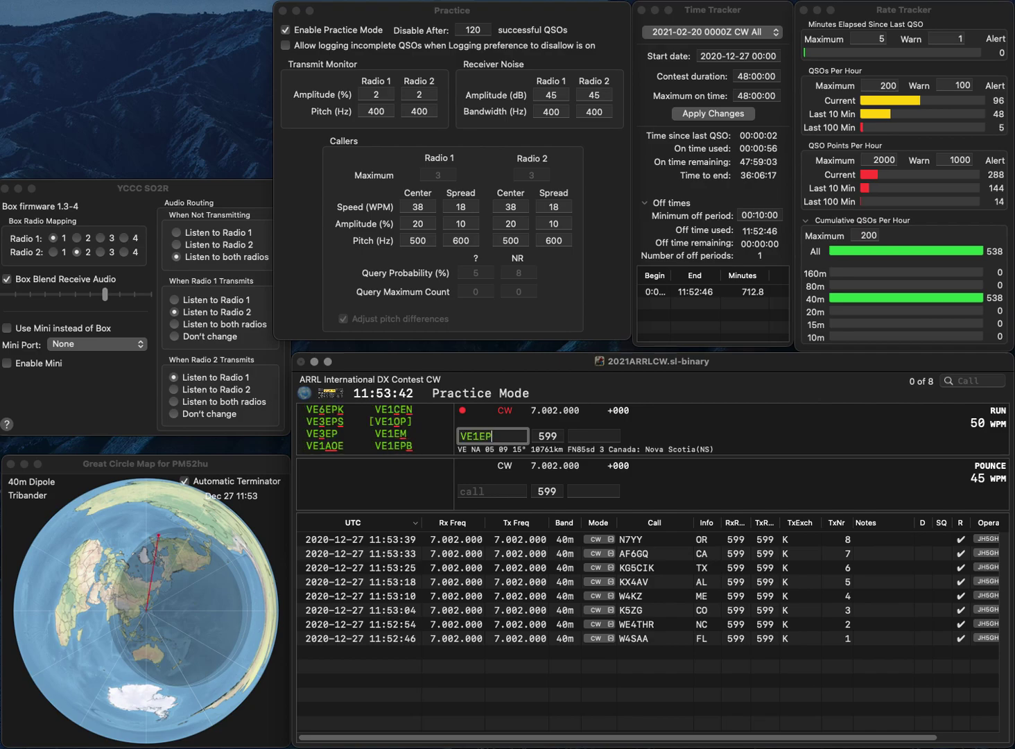
pyautogui.click(592, 436)
pyautogui.write('NS')
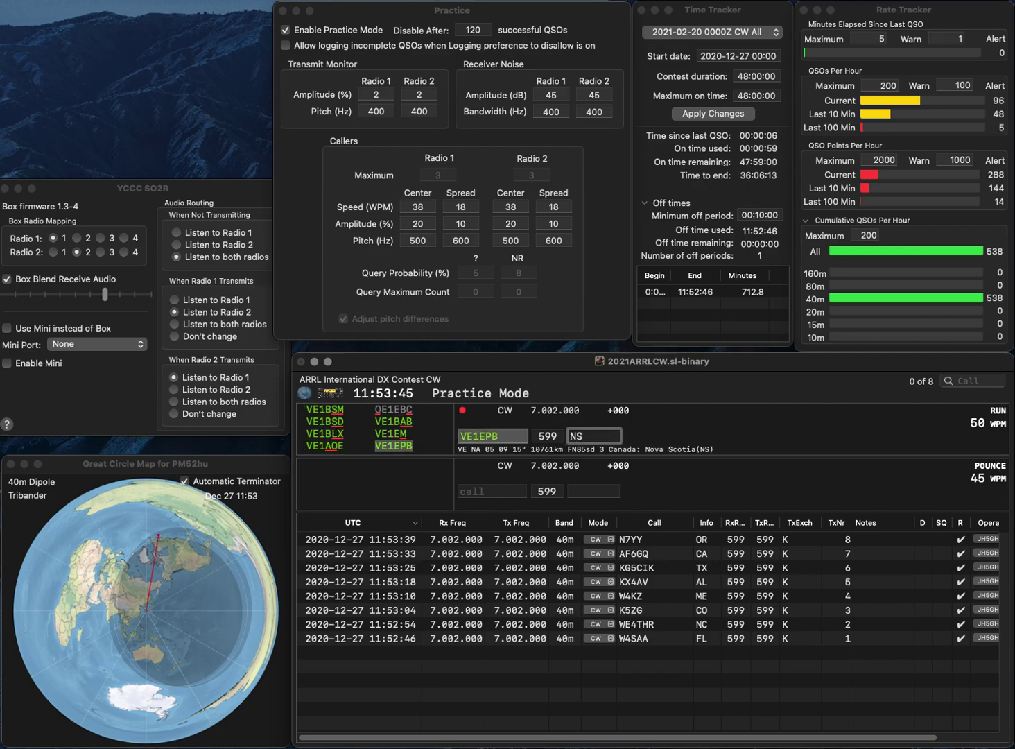
pyautogui.press('Return')
# - Log a practice contact with VE1DI on the run radio, with received exchange NS
pyautogui.write('VE1')
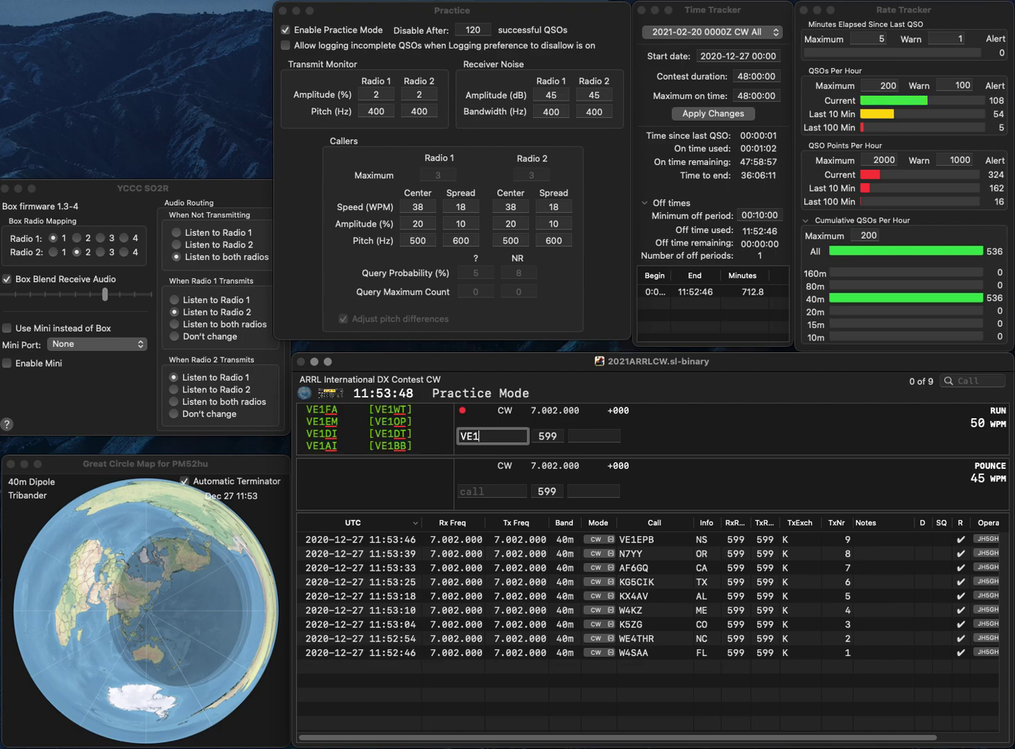
pyautogui.write('DI')
pyautogui.press('Return')
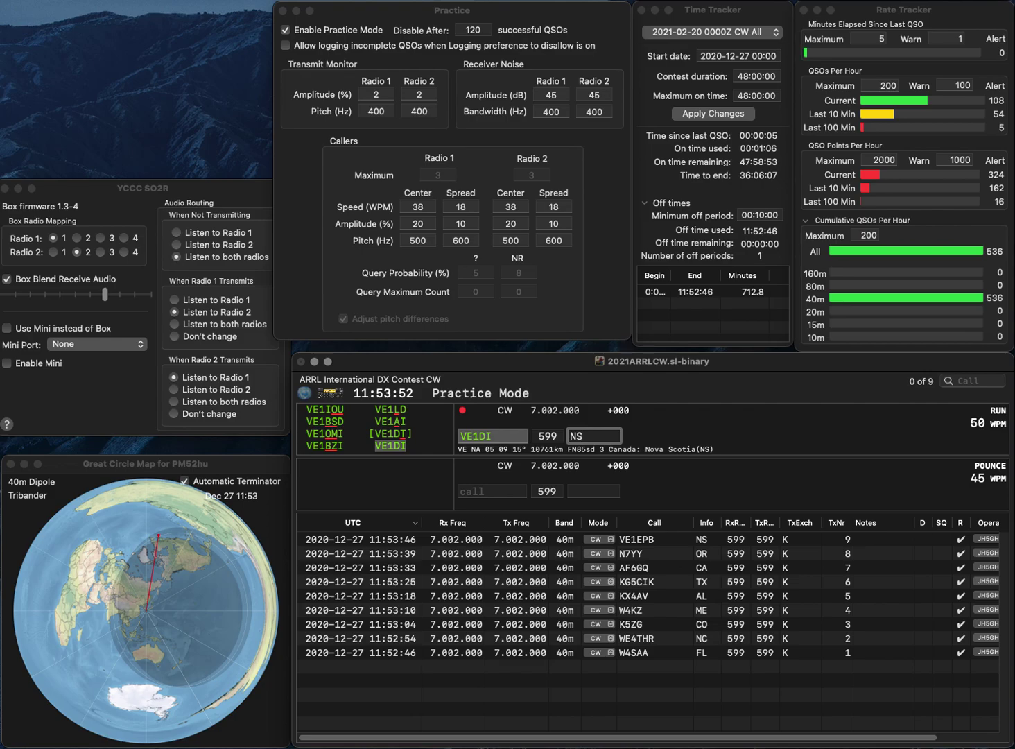
pyautogui.press('Return')
pyautogui.write('K')
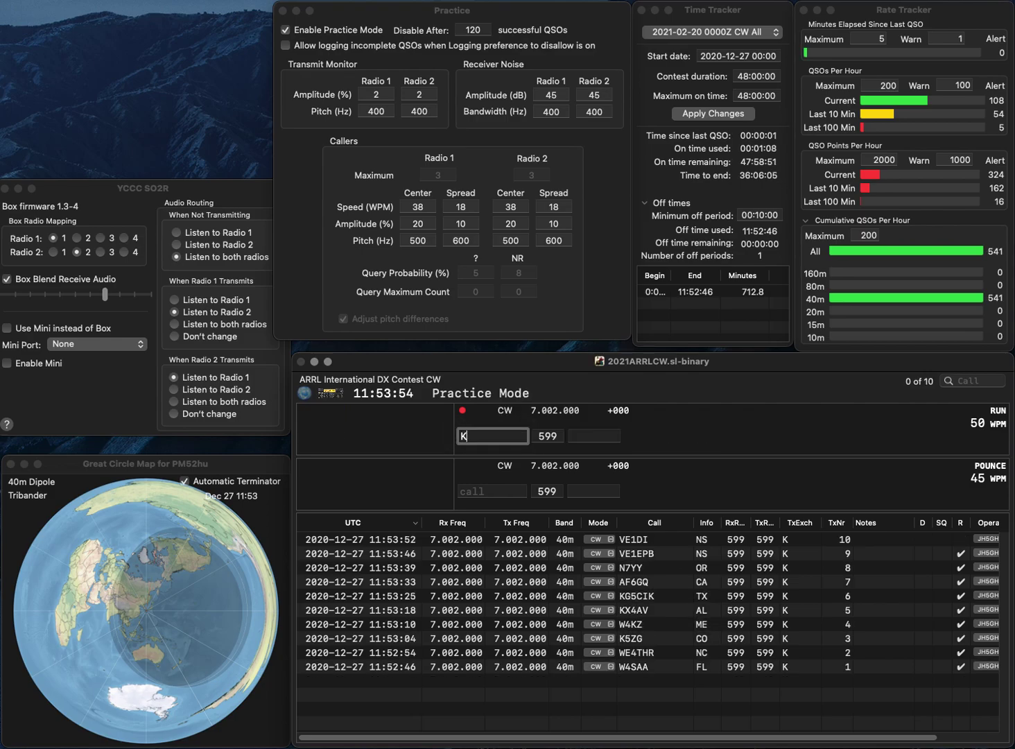
pyautogui.write('2ERG')
pyautogui.press('Return')
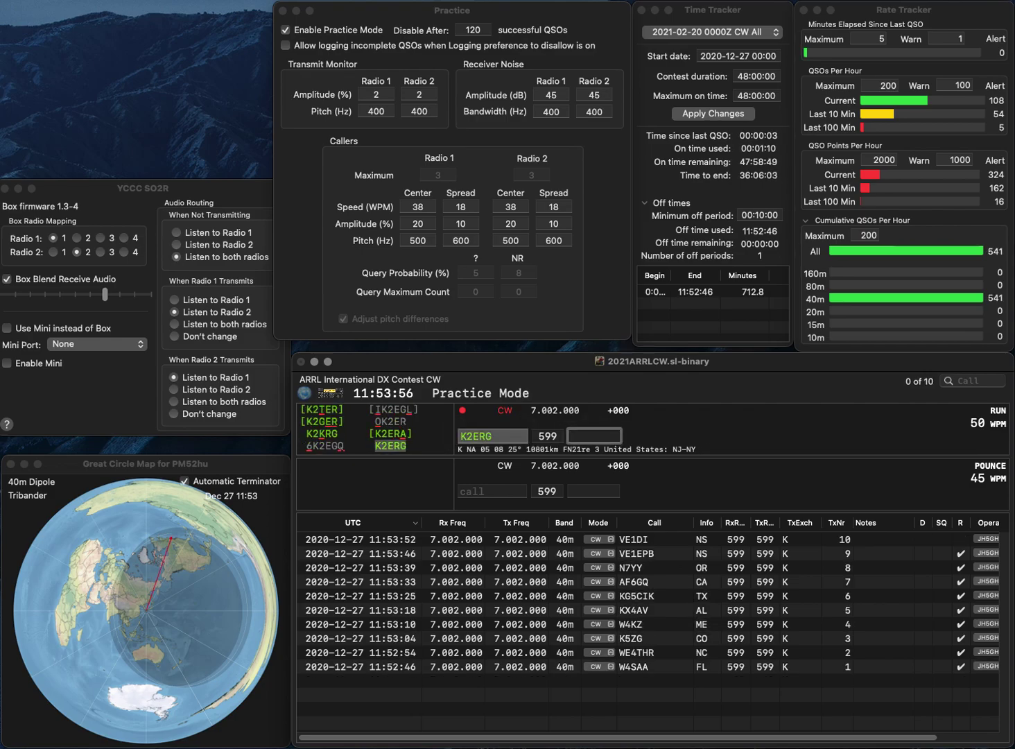
pyautogui.write('N')
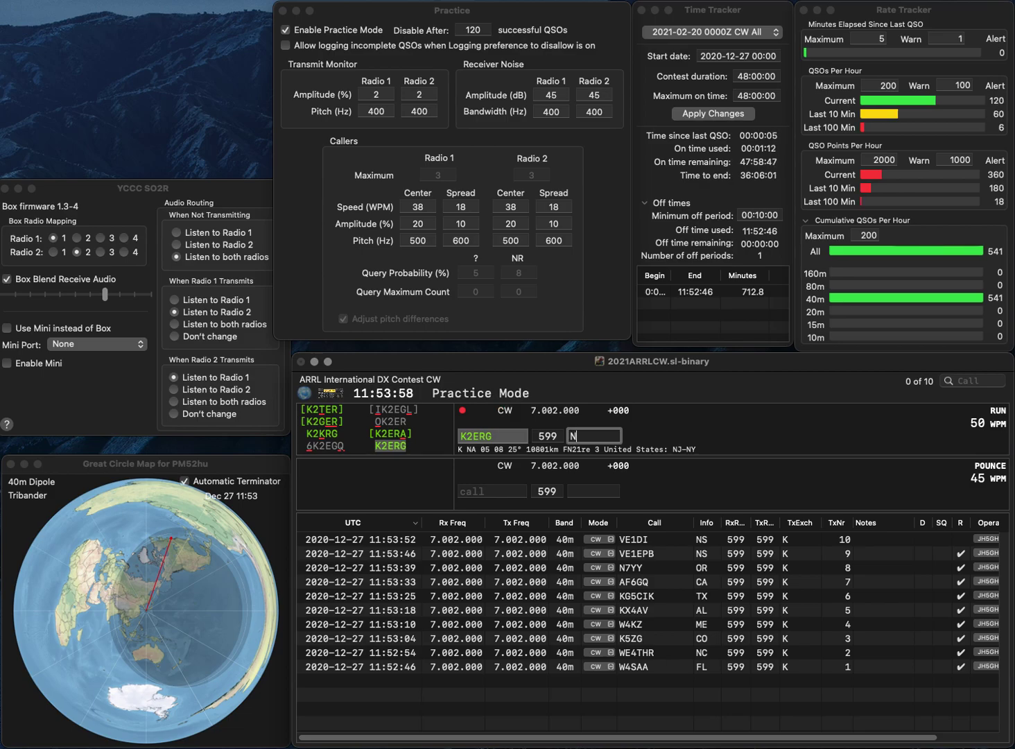
pyautogui.write('Y')
pyautogui.press('Return')
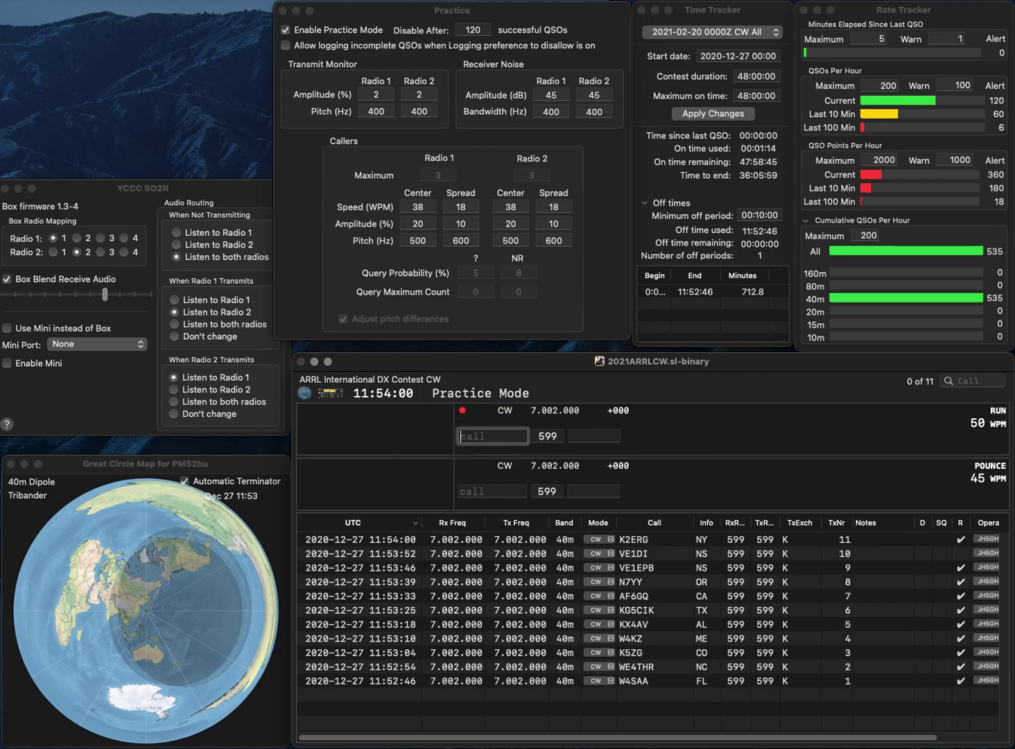
pyautogui.write('KJ7')
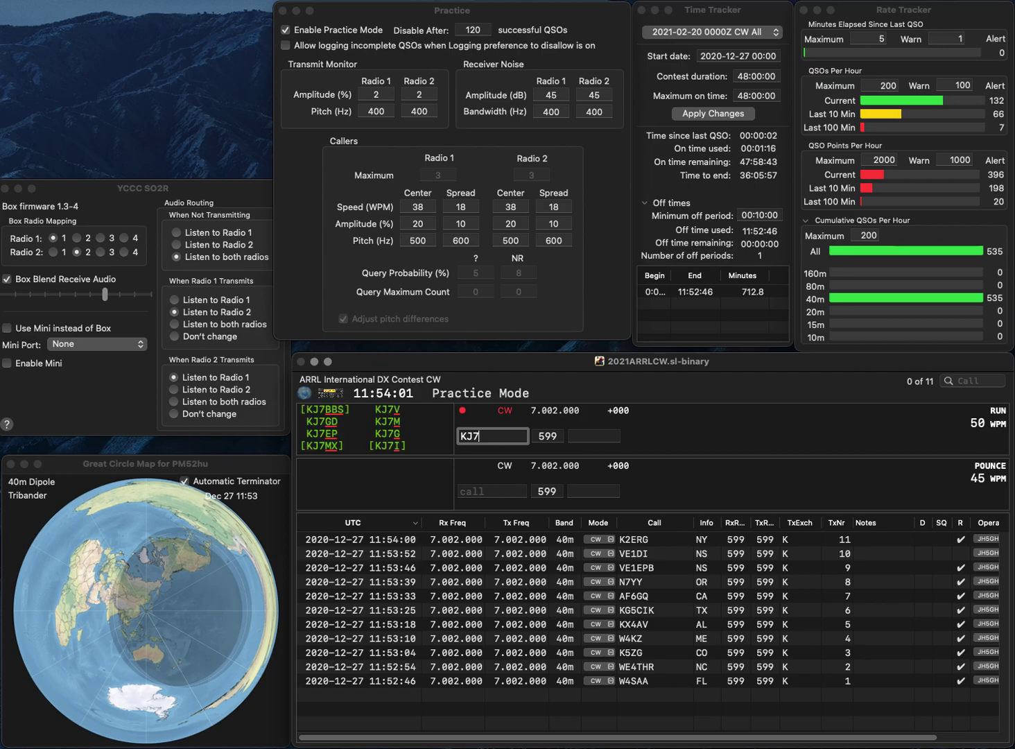
pyautogui.write('RFI')
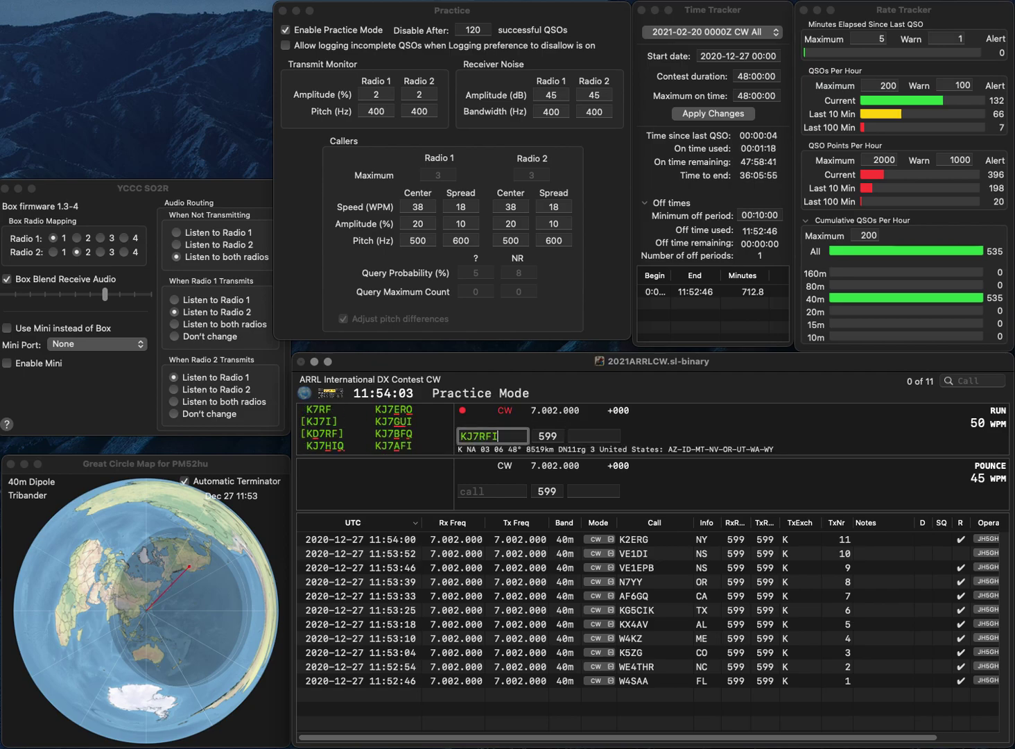
pyautogui.press('BackSpace')
pyautogui.write('A')
pyautogui.press('Return')
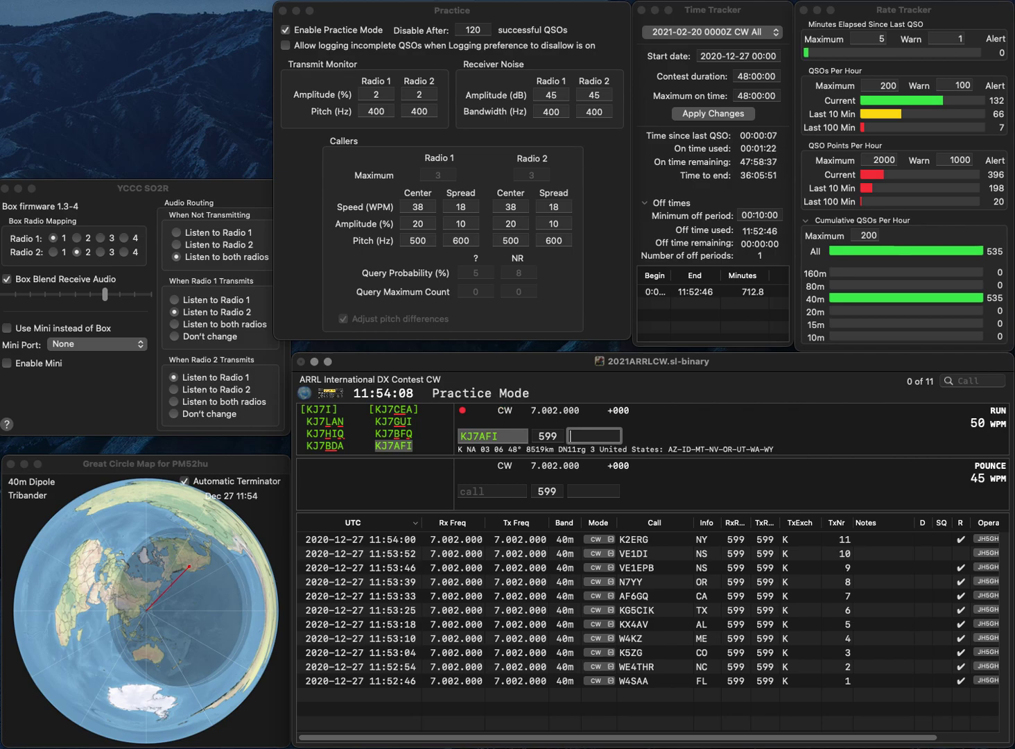
pyautogui.write('ID')
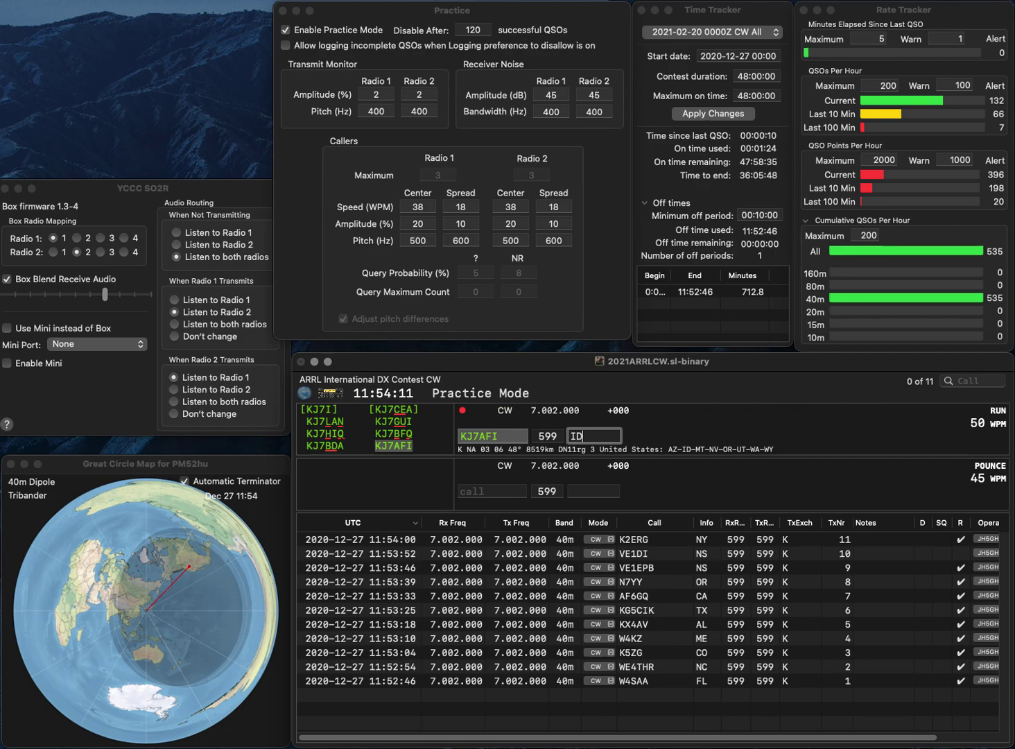
pyautogui.press('Return')
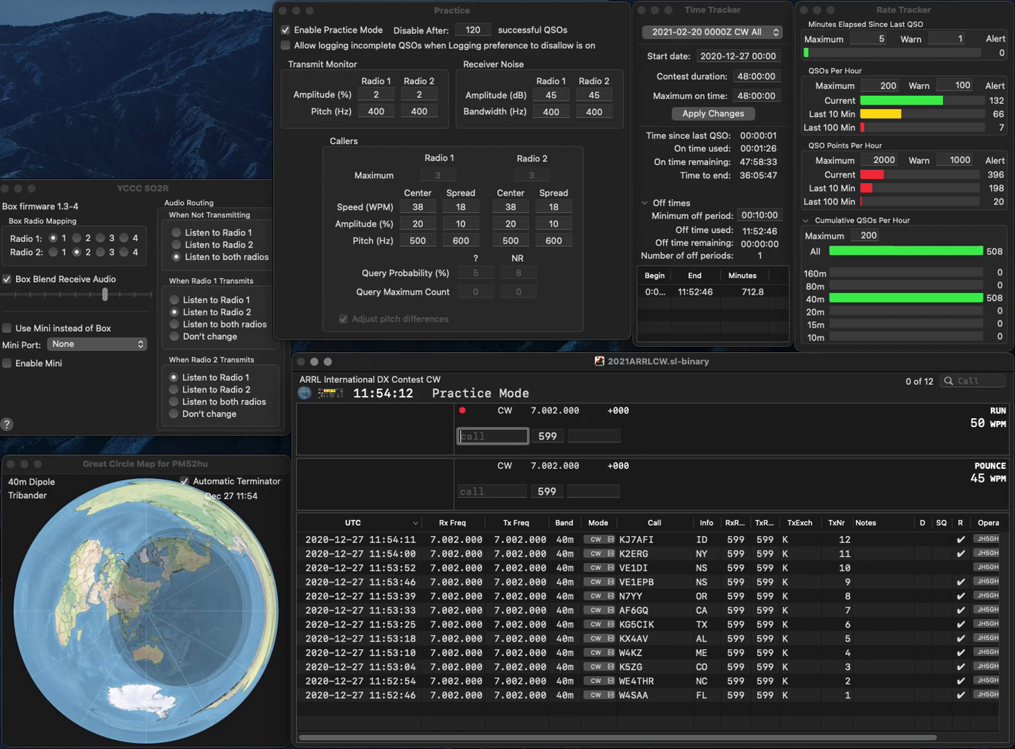
pyautogui.write('NG4F')
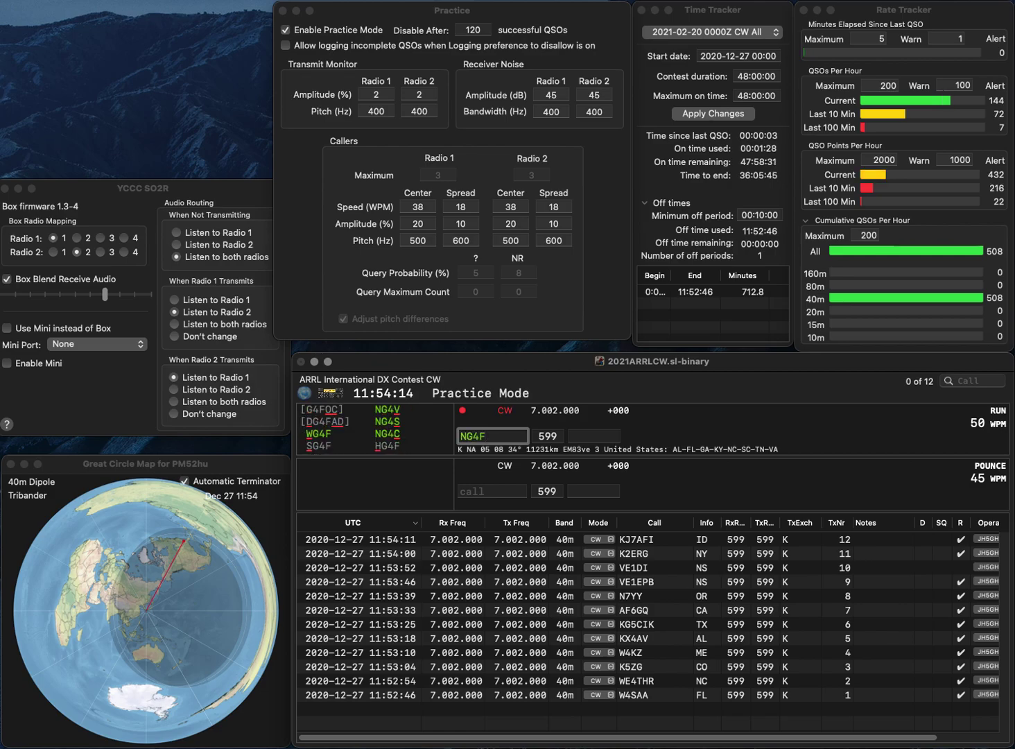
pyautogui.press('BackSpace')
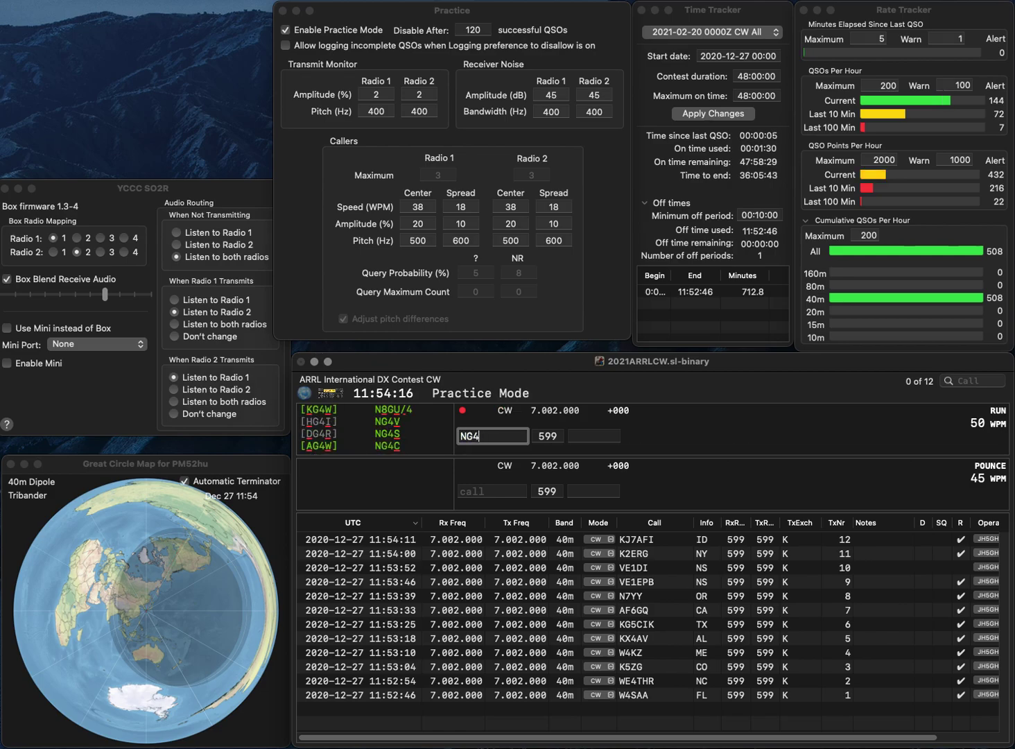
pyautogui.write('S')
pyautogui.press('Return')
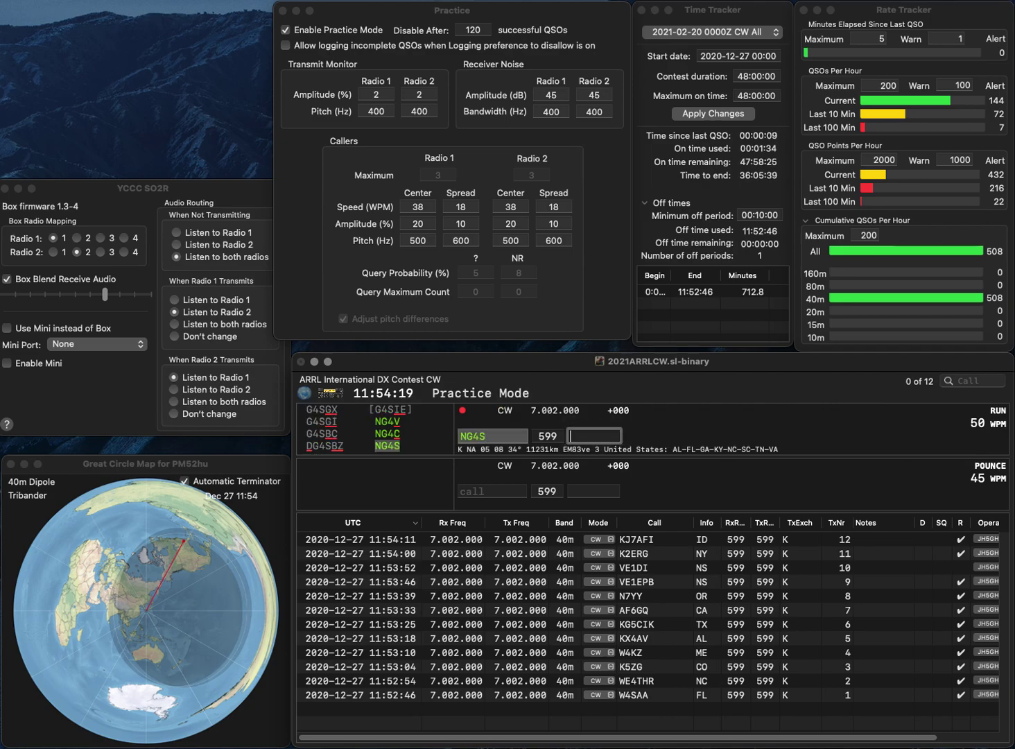
pyautogui.write('FL')
pyautogui.press('Return')
# - Log a practice contact with KB4FOS on the run radio, with received exchange FL
pyautogui.write('KD')
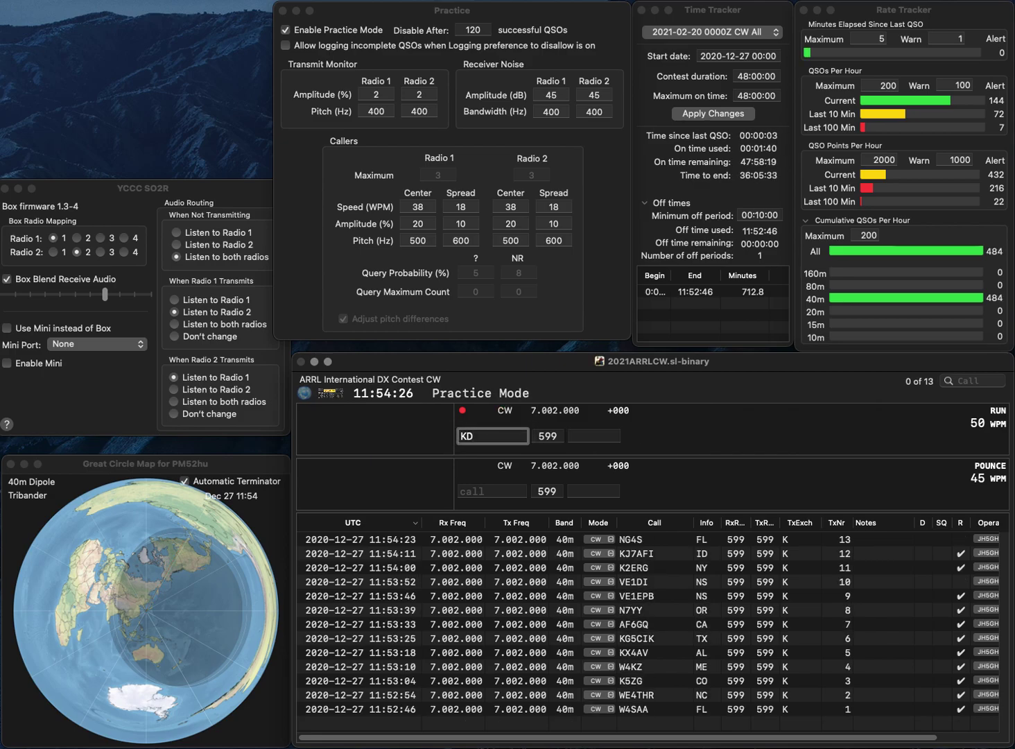
pyautogui.write('B4FOS')
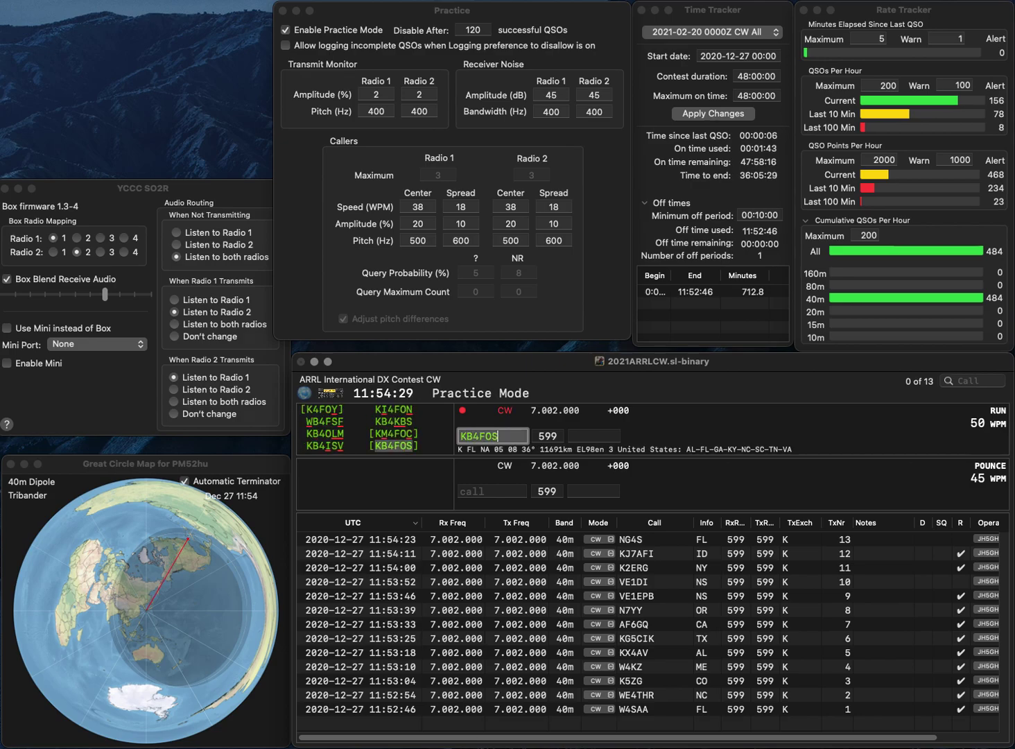
pyautogui.press('Tab')
pyautogui.write('FL')
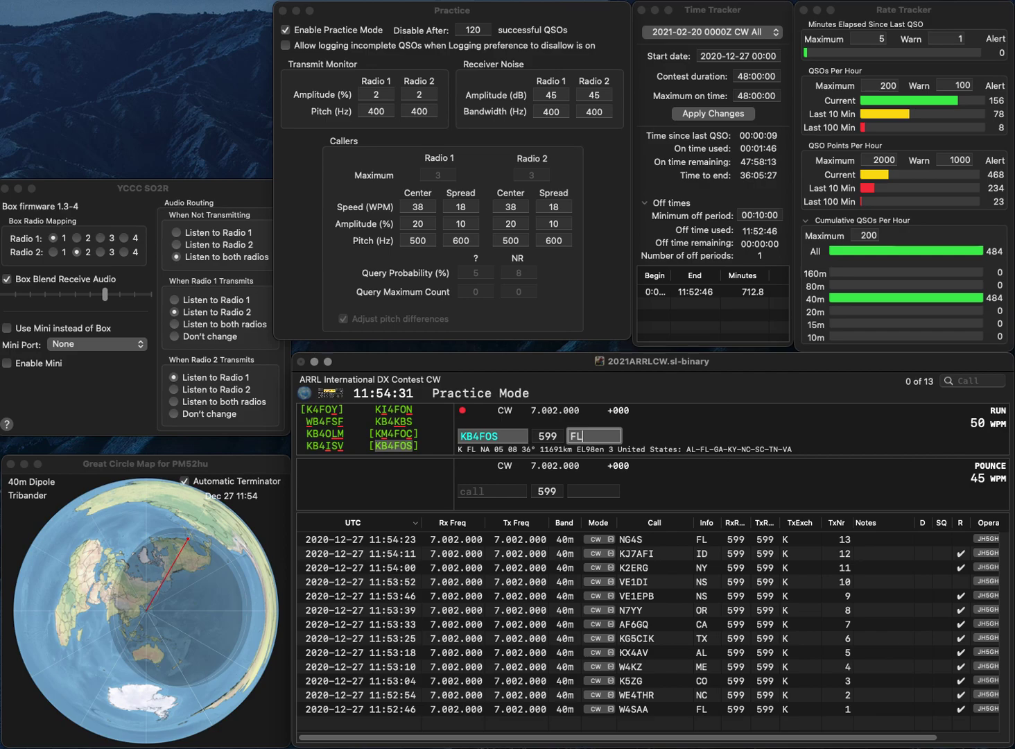
pyautogui.press('Return')
pyautogui.write('VE7IAD')
pyautogui.press('Return')
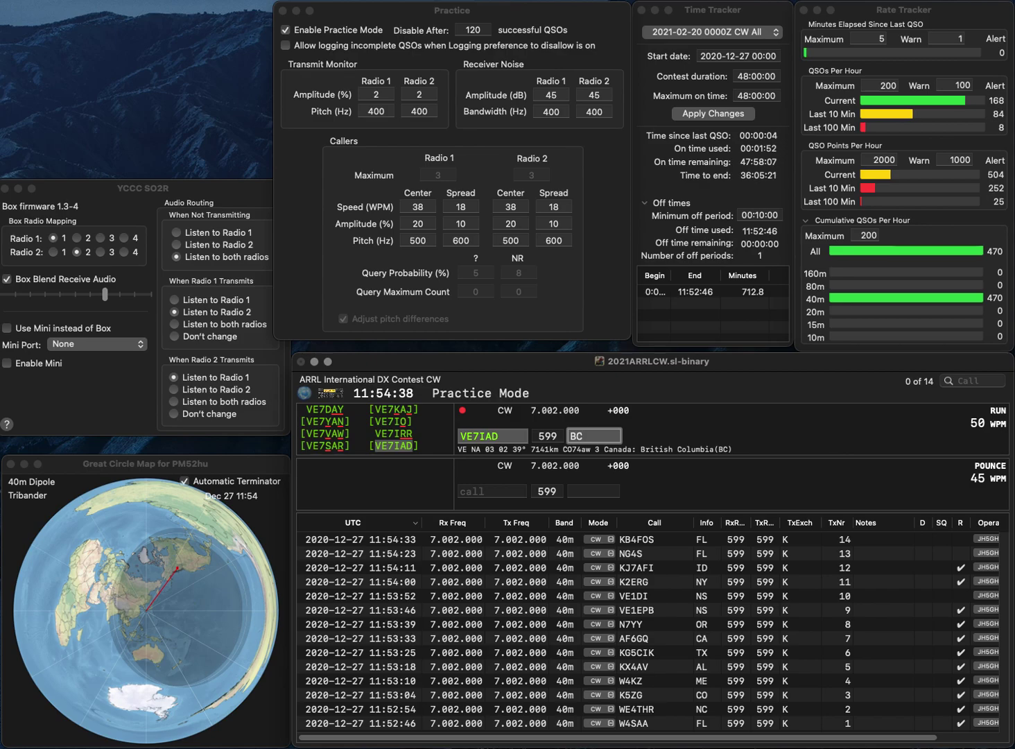
pyautogui.press('Return')
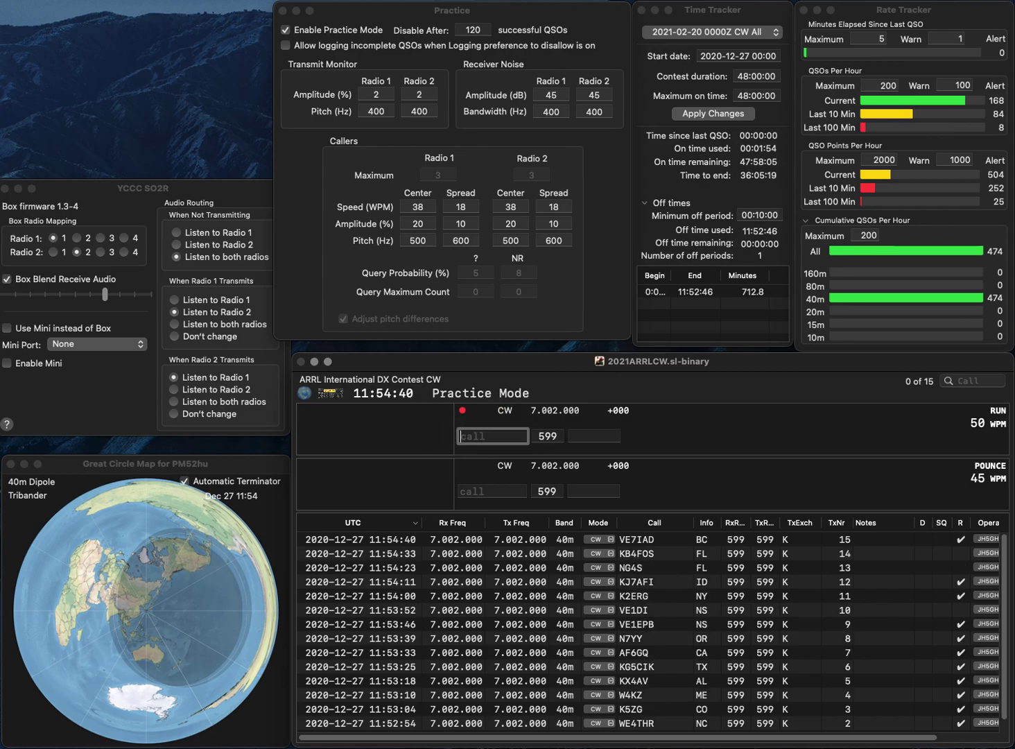
pyautogui.write('W8MJ')
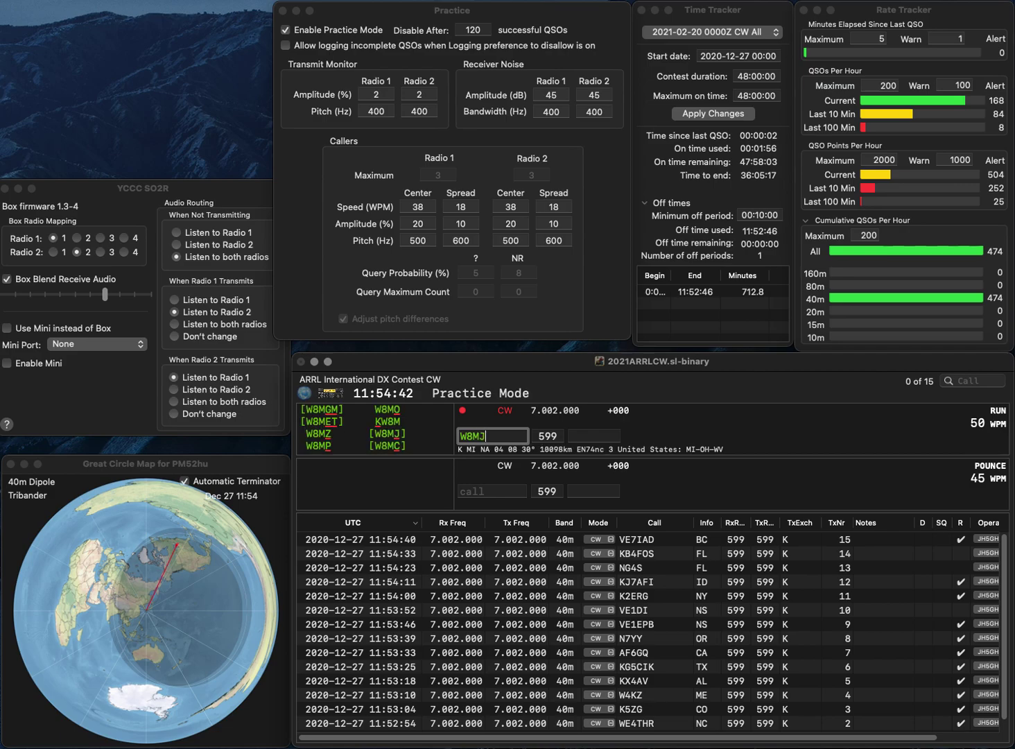
pyautogui.press('Return')
pyautogui.write('MI')
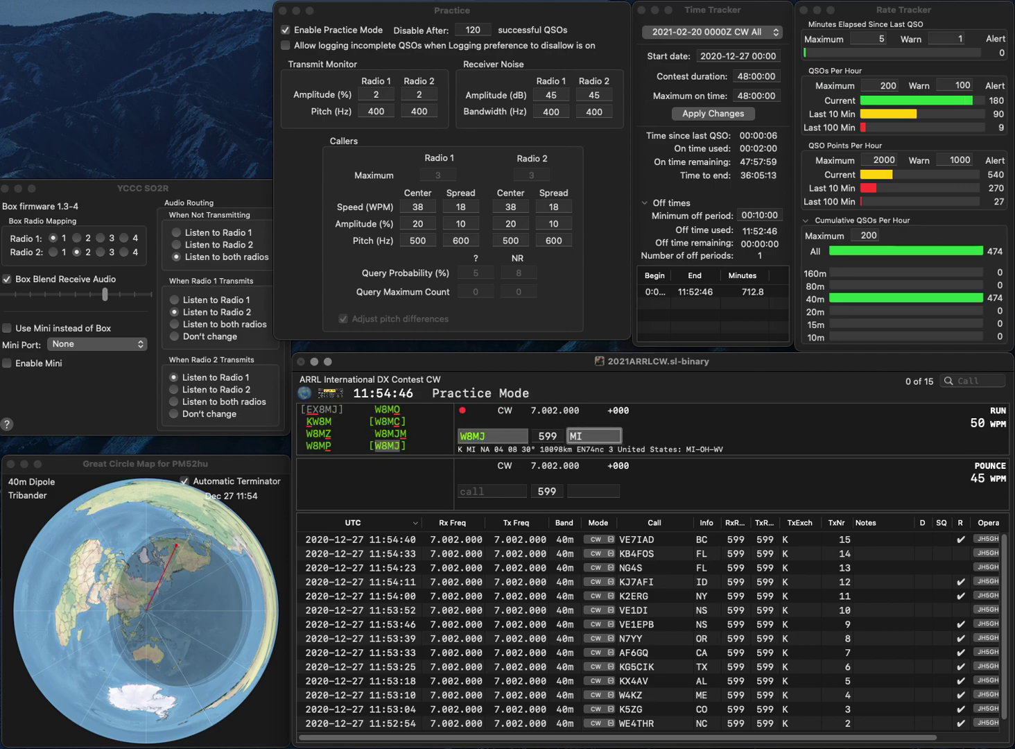
pyautogui.press('Return')
pyautogui.write('K')
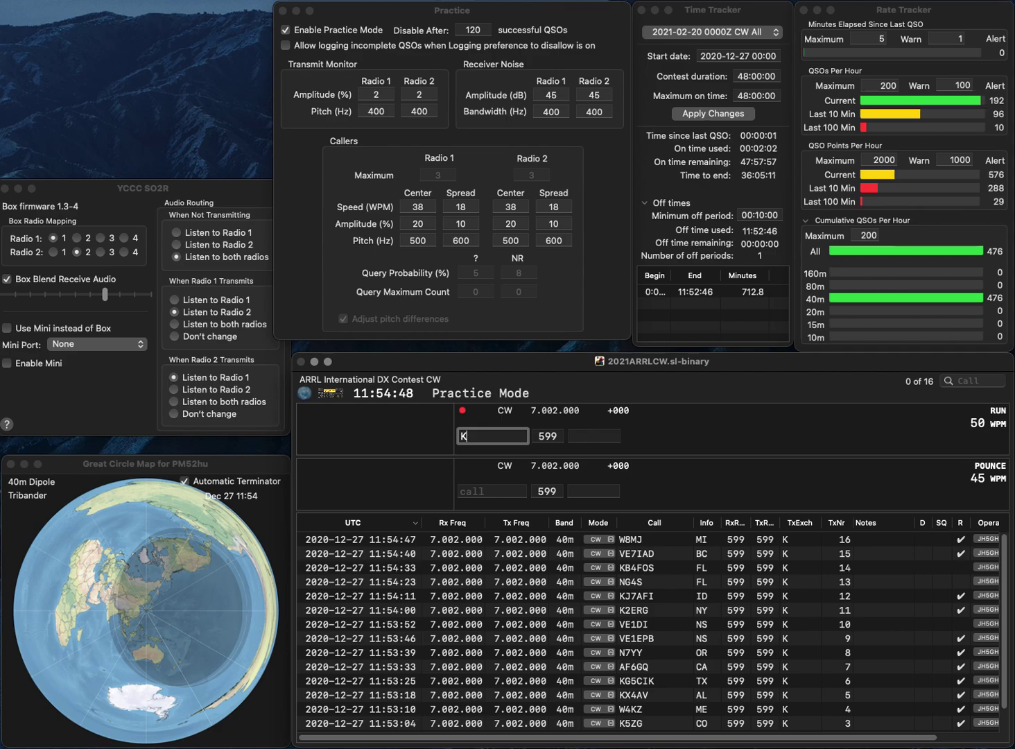
pyautogui.write('K4KLK')
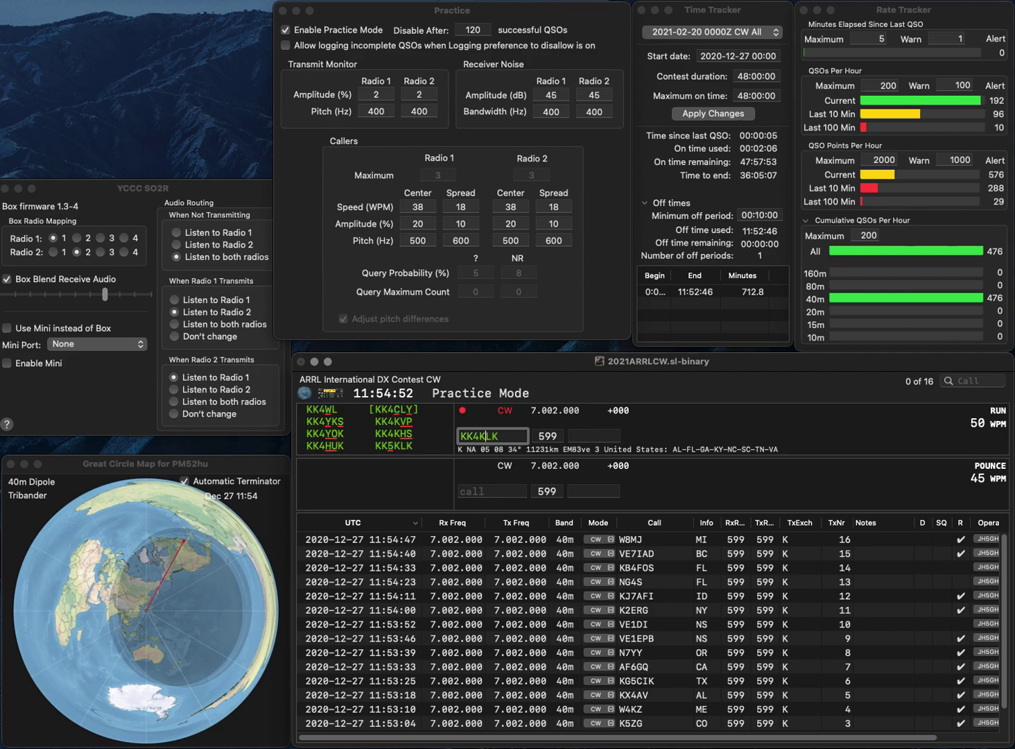
pyautogui.press('BackSpace')
pyautogui.write('5')
pyautogui.press('space')
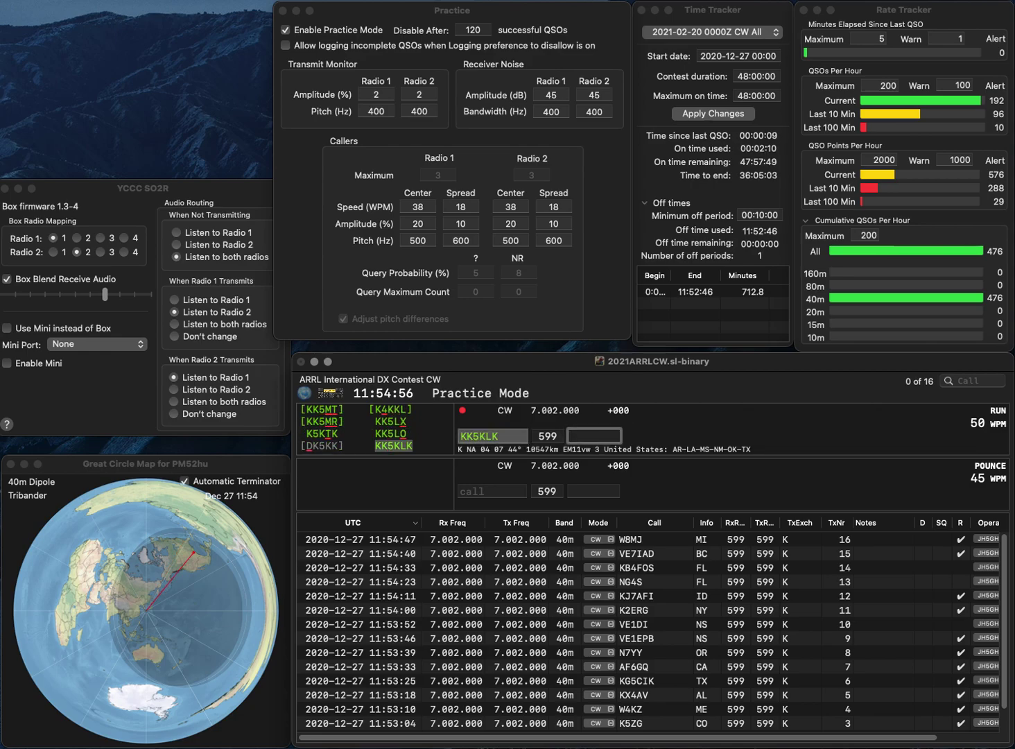
pyautogui.write('TX')
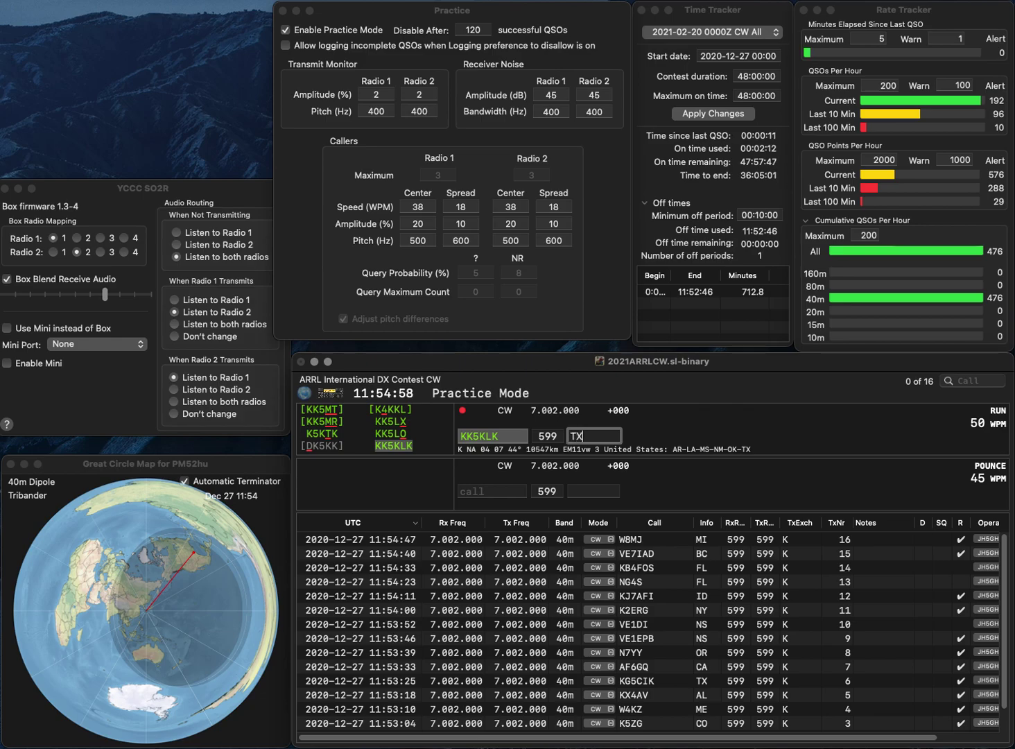
pyautogui.press('Return')
# - Log a practice contact with W1HT on the run radio, with received exchange CT
pyautogui.write('W1HT')
pyautogui.press('space')
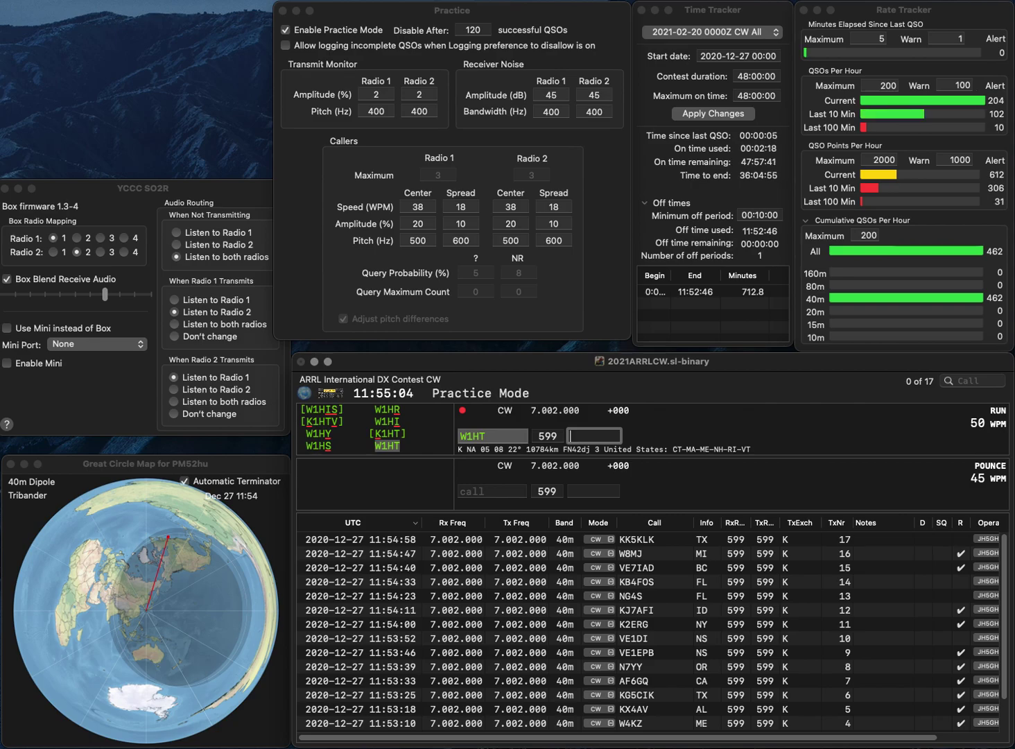
pyautogui.write('CT')
pyautogui.press('Return')
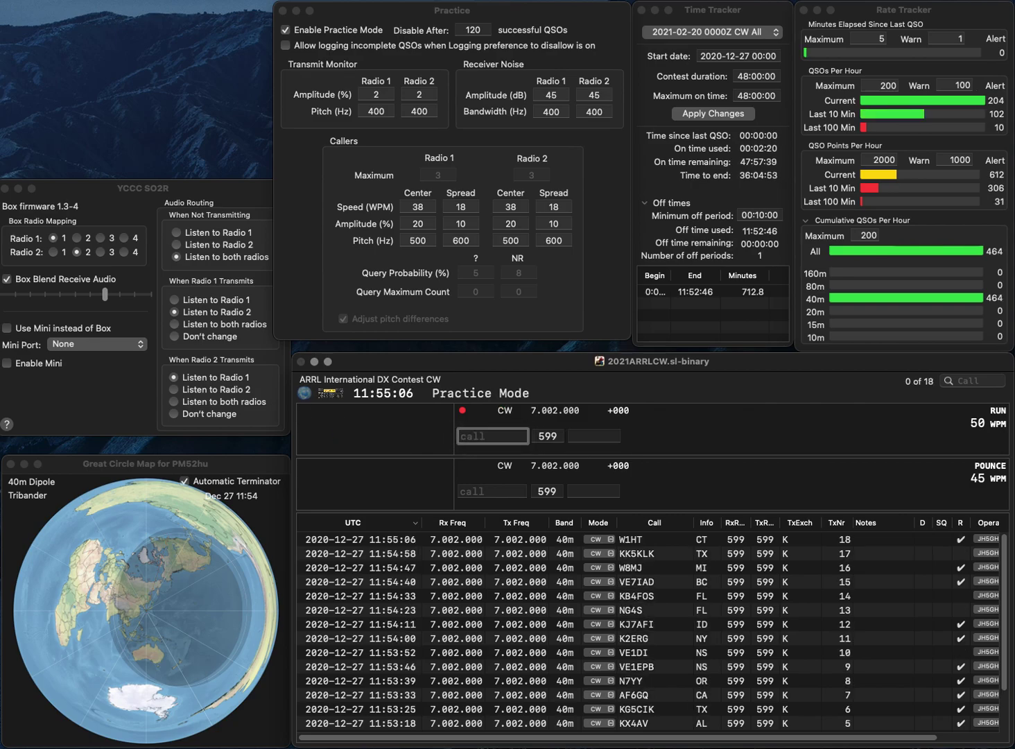
# - Log a practice contact with W4DMK on the run radio, with received exchange GA
pyautogui.write('W4DMK')
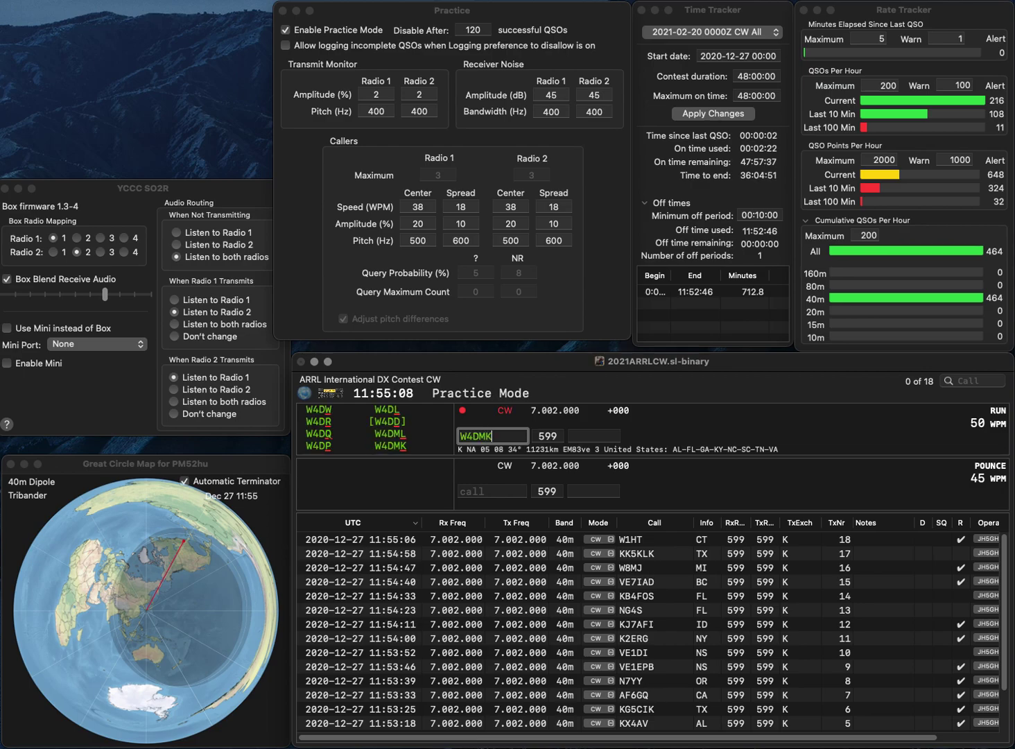
pyautogui.press('Return')
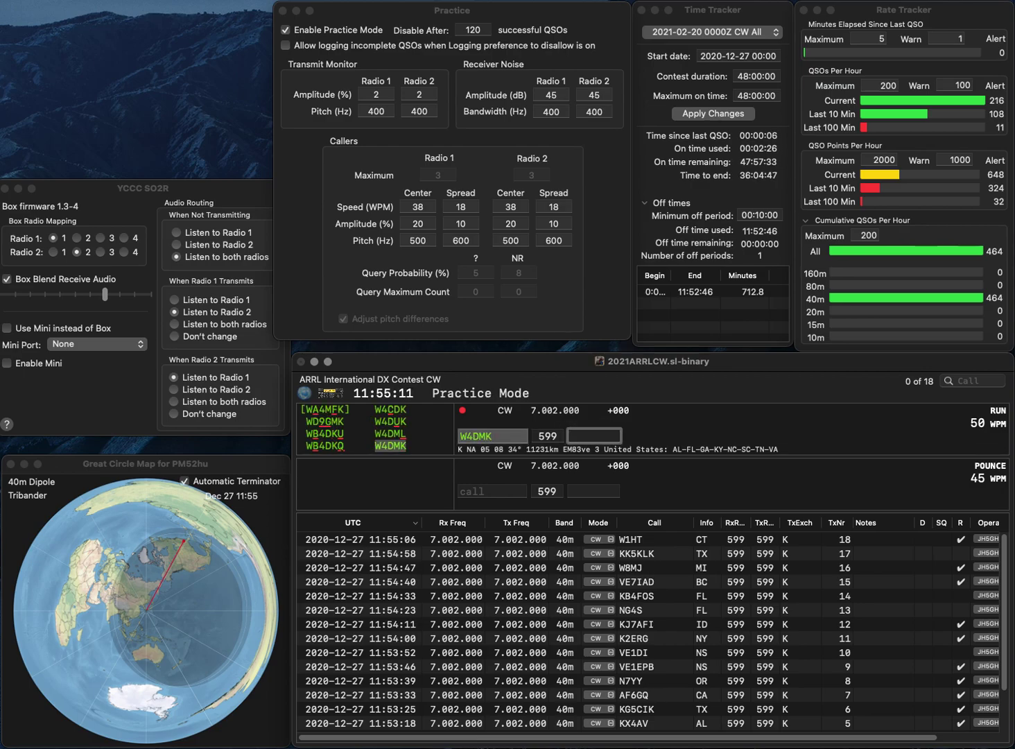
pyautogui.write('GA')
pyautogui.press('Return')
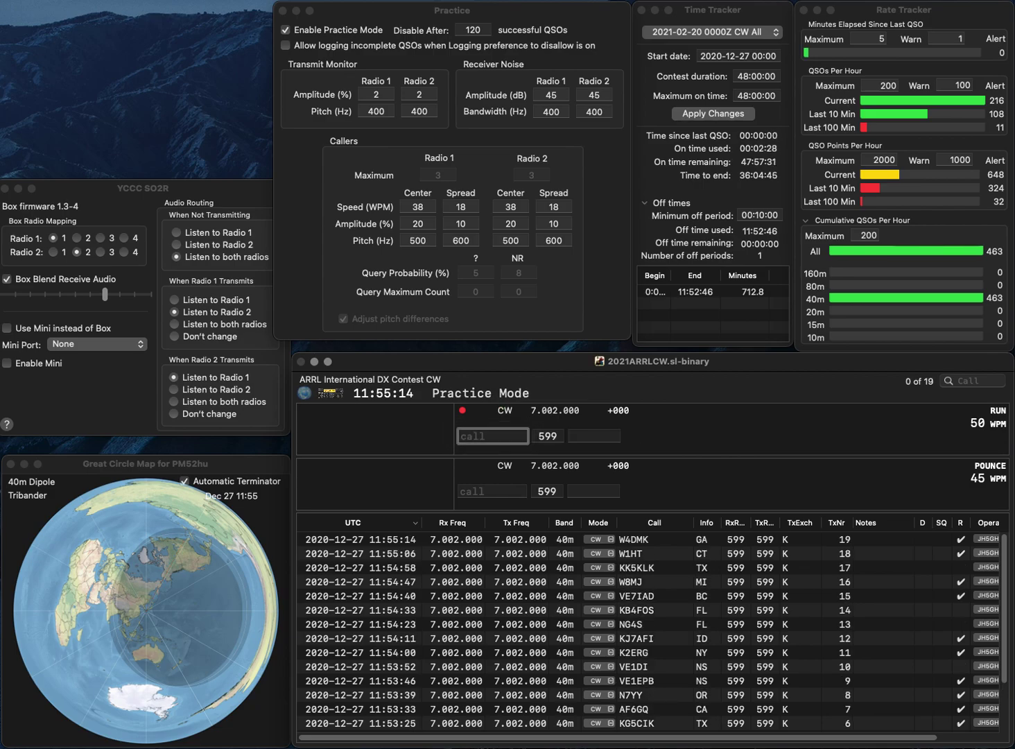
pyautogui.write('VE3IZS')
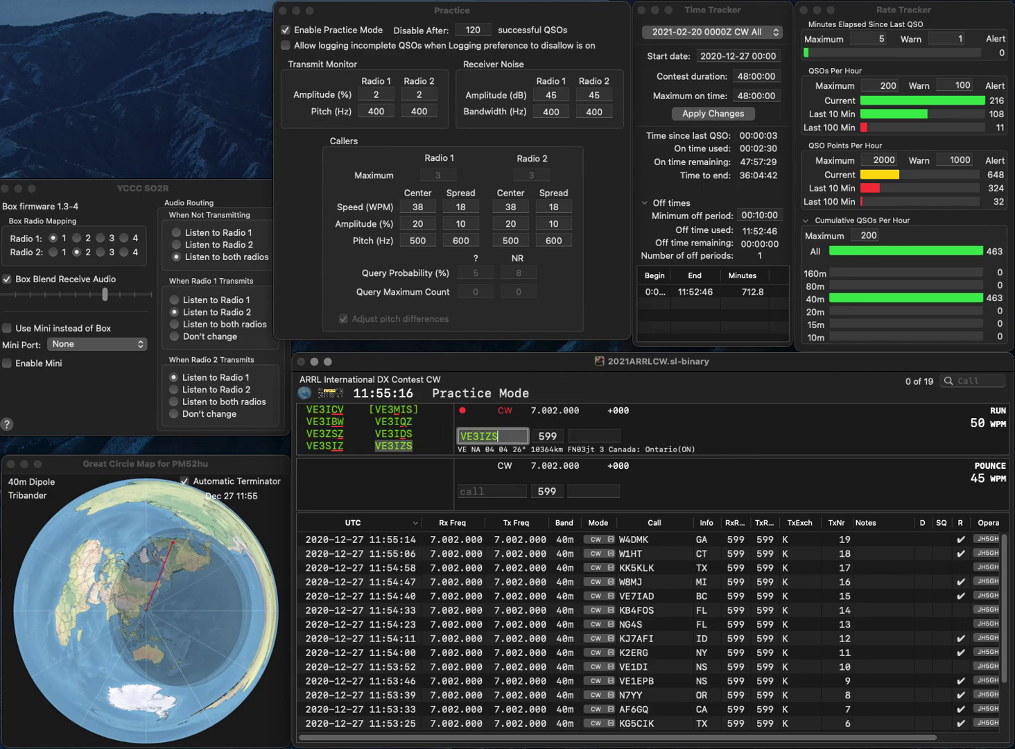
pyautogui.press('Return')
pyautogui.write('ON')
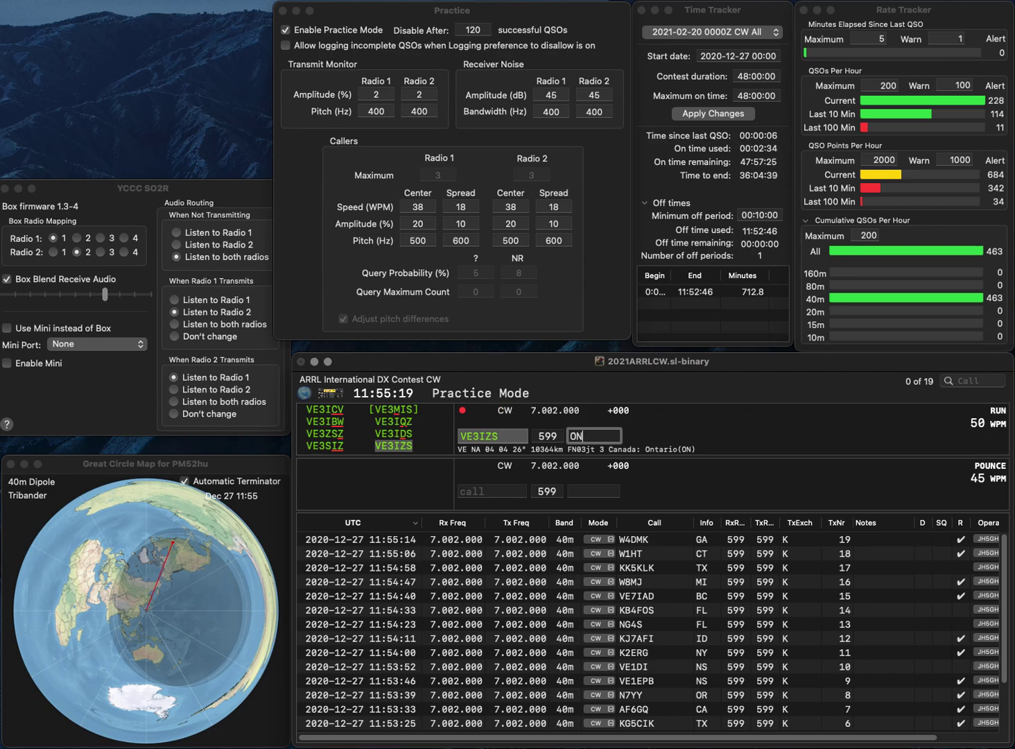
pyautogui.press('Return')
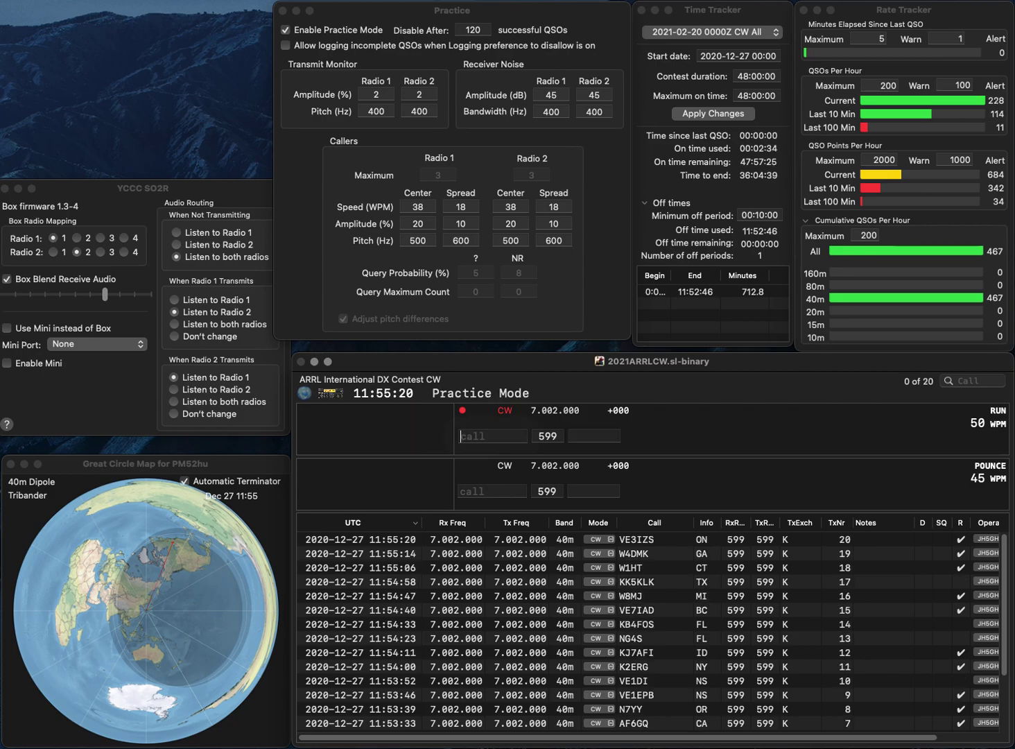
pyautogui.write('VY')
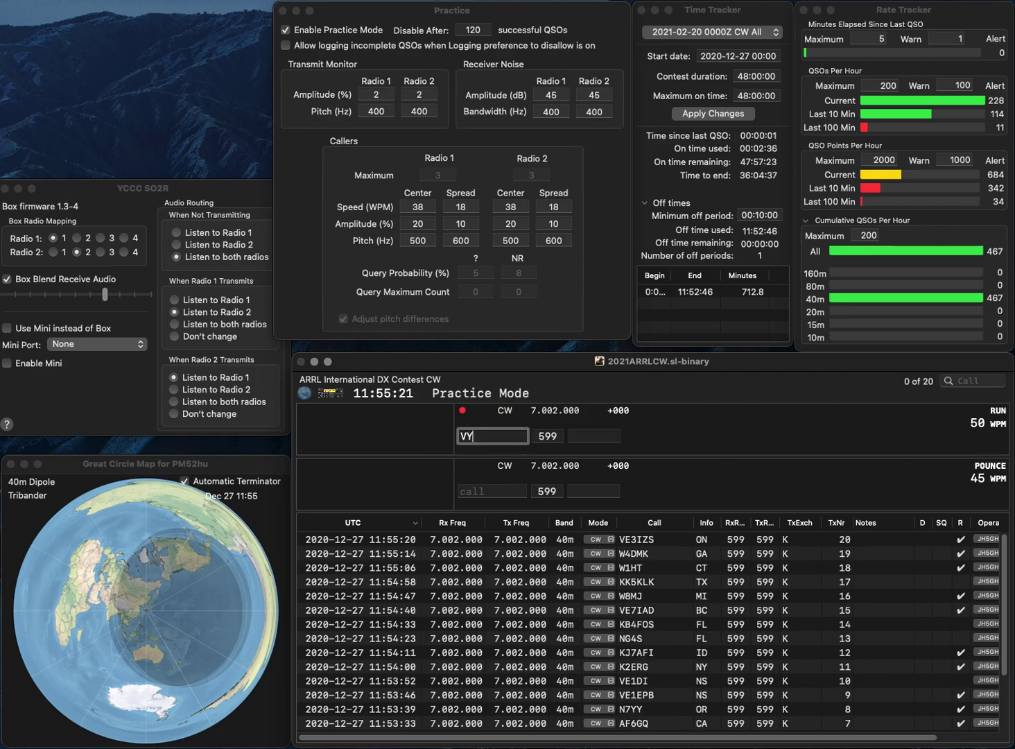
pyautogui.write('1KX')
pyautogui.press('Return')
pyautogui.write('YT')
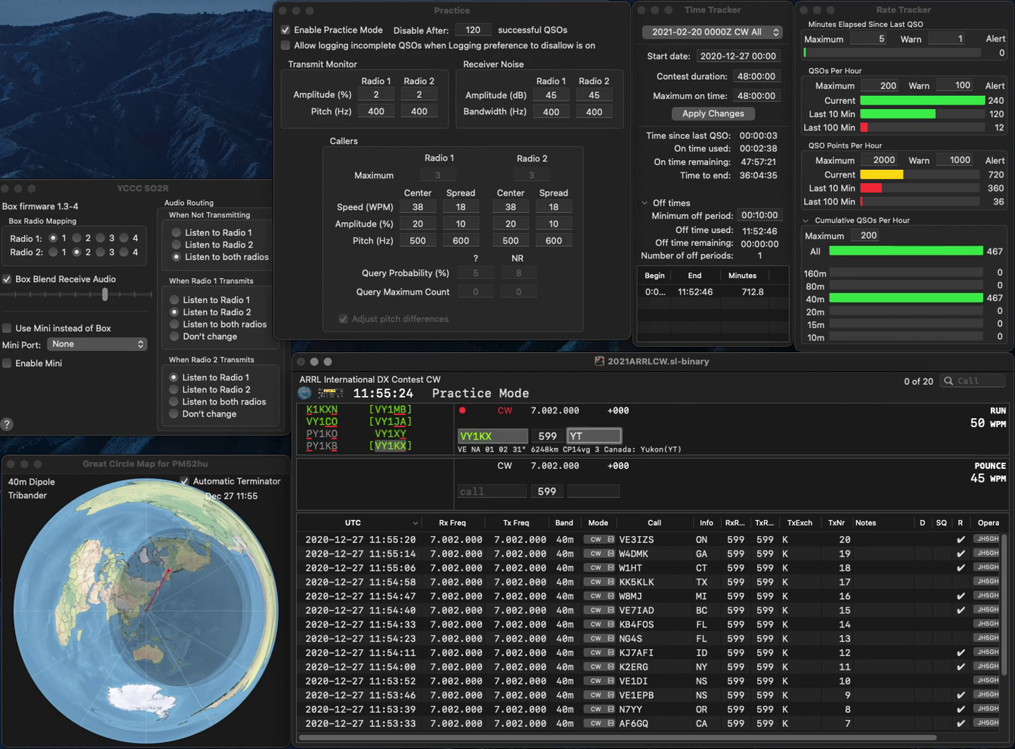
pyautogui.press('BackSpace')
pyautogui.press('BackSpace')
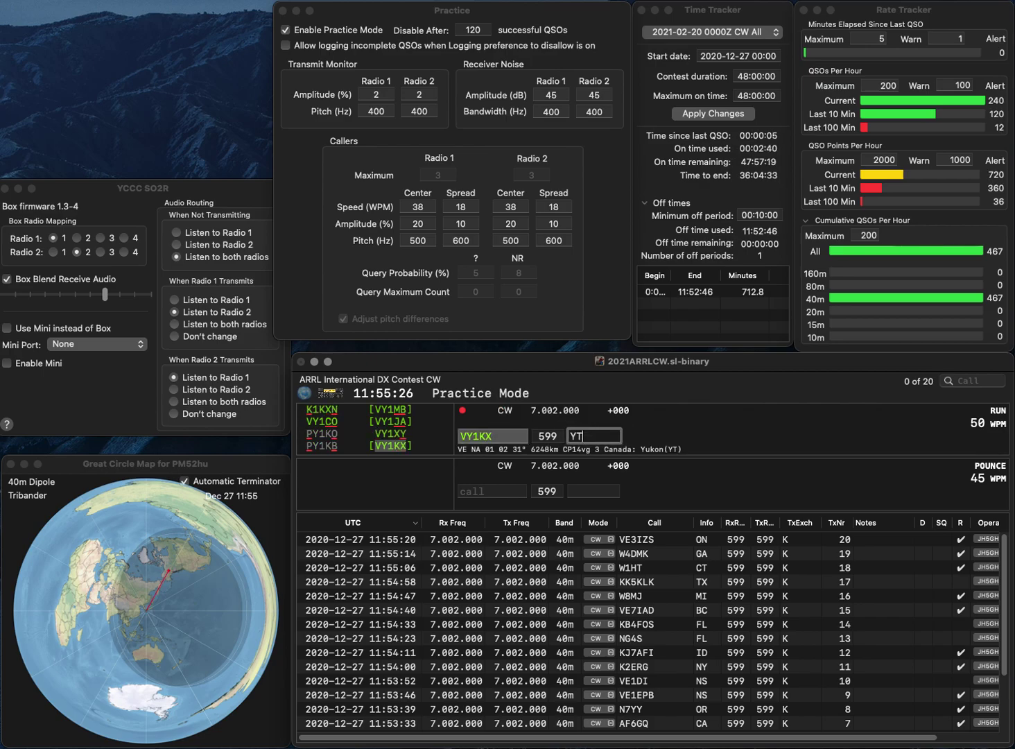
pyautogui.press('Return')
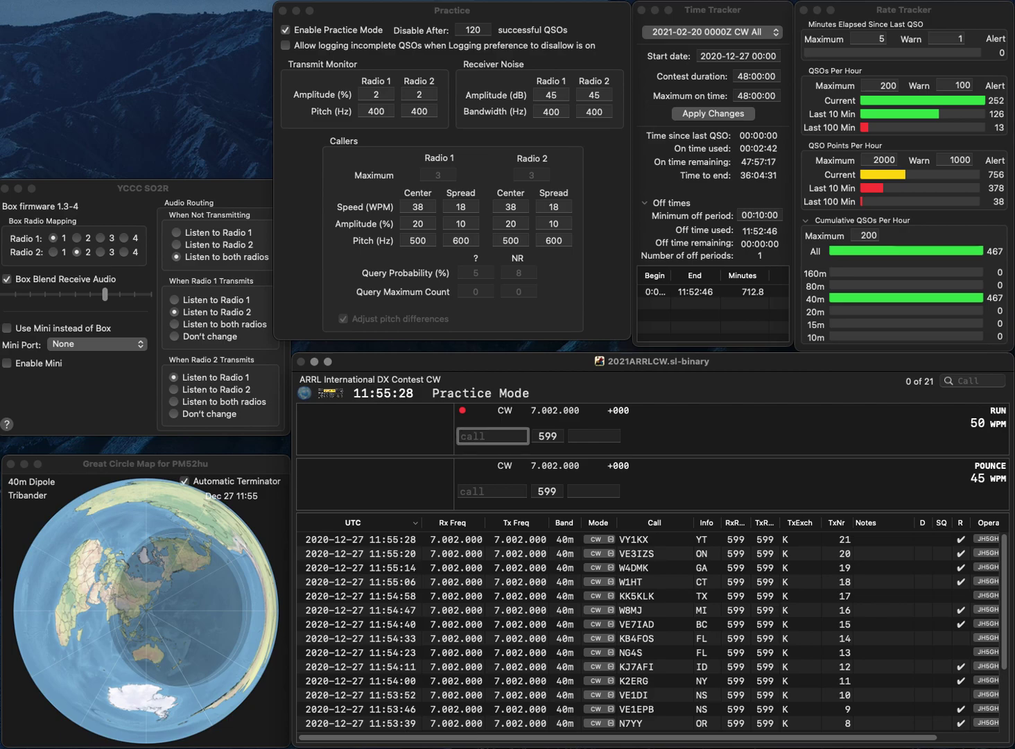
# - Log a practice contact with KA1GIJ on the run radio, with received exchange NH
pyautogui.write('KA1')
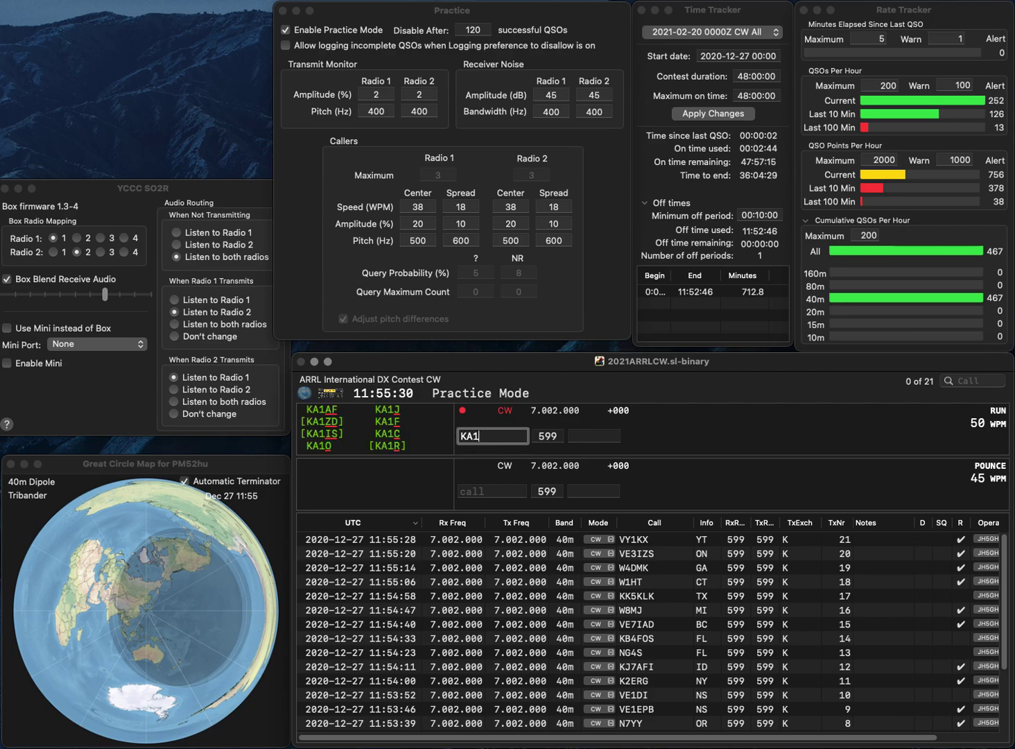
pyautogui.write('GIJ')
pyautogui.press('Return')
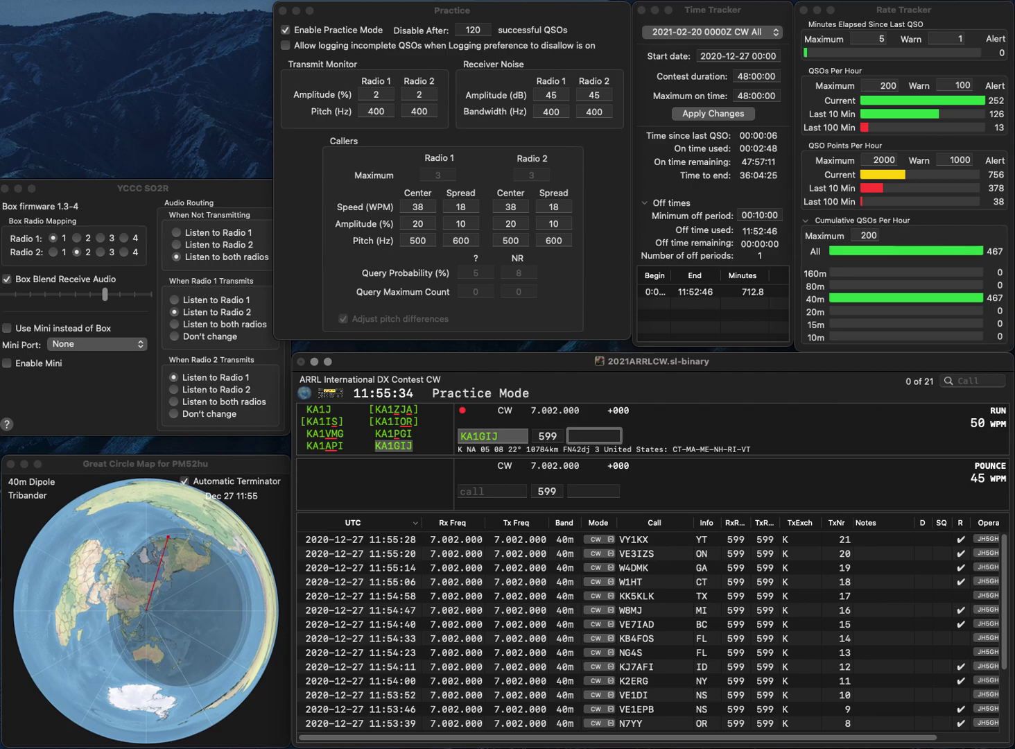
pyautogui.write('NH')
pyautogui.press('Return')
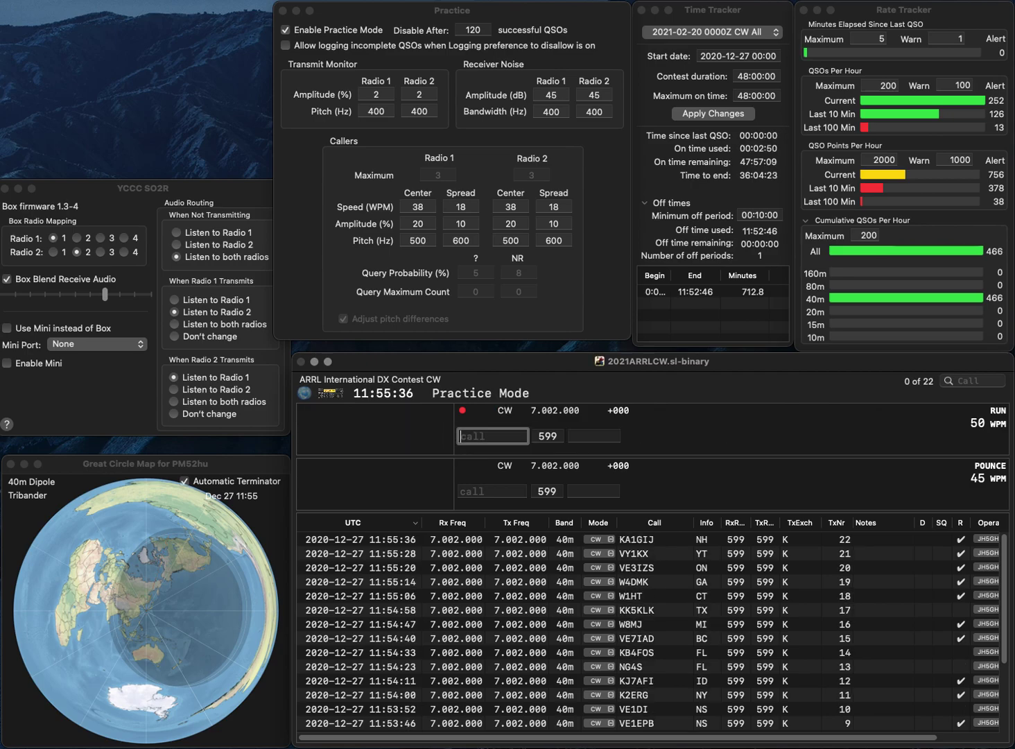
pyautogui.write('N5')
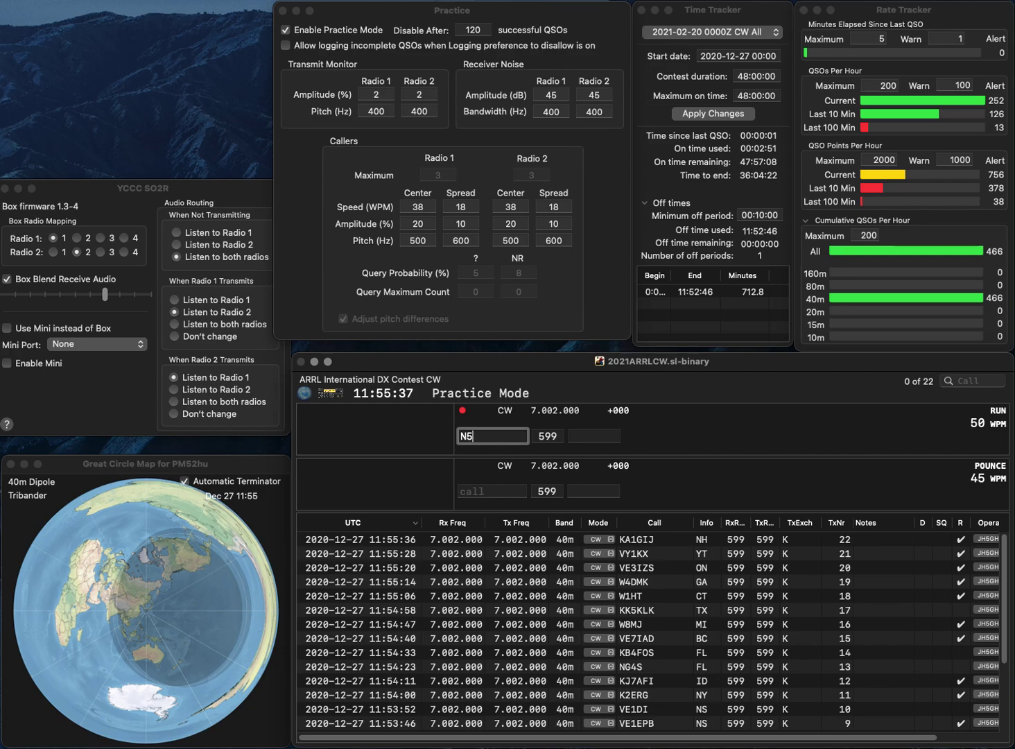
pyautogui.write('VR')
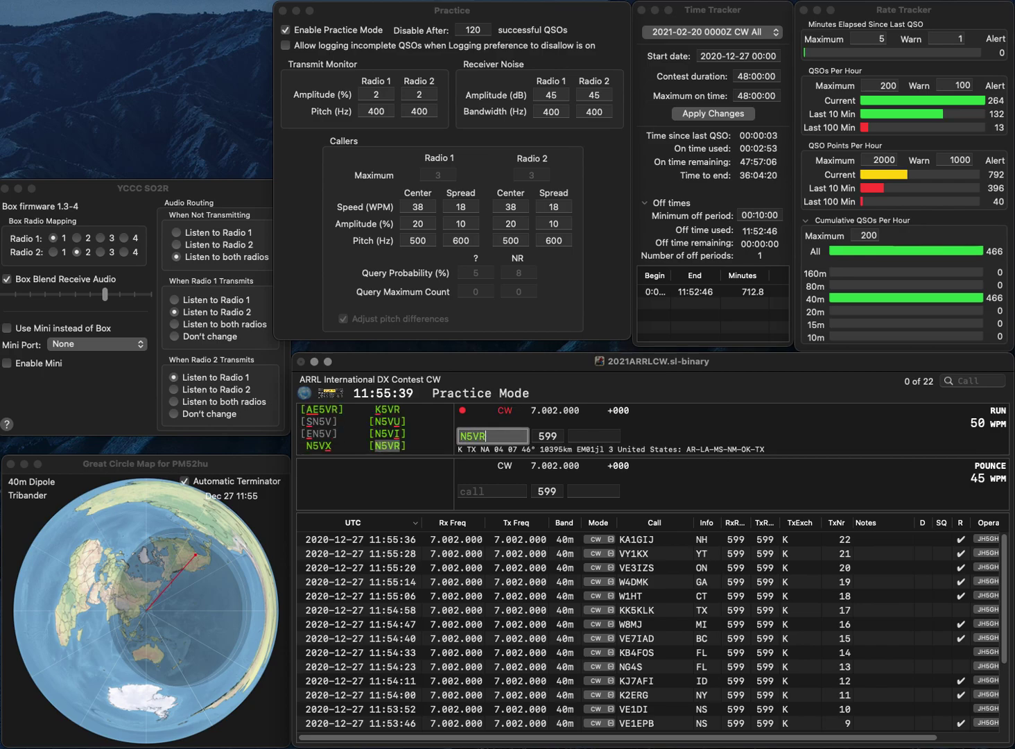
pyautogui.press('Tab')
pyautogui.write('TX')
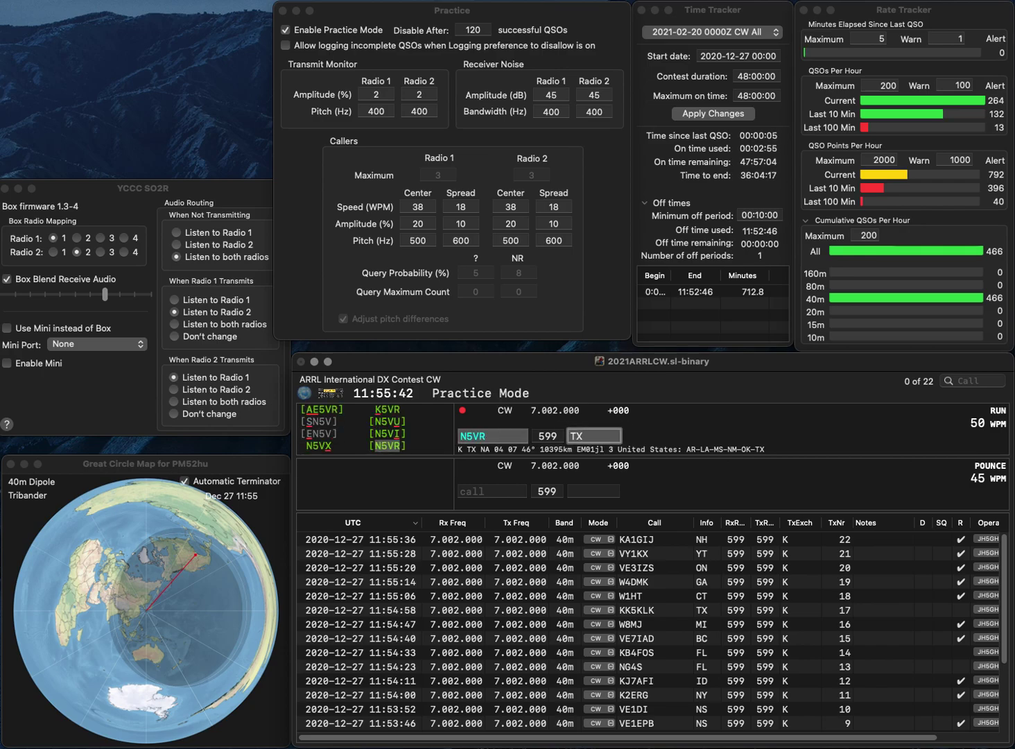
pyautogui.press('Return')
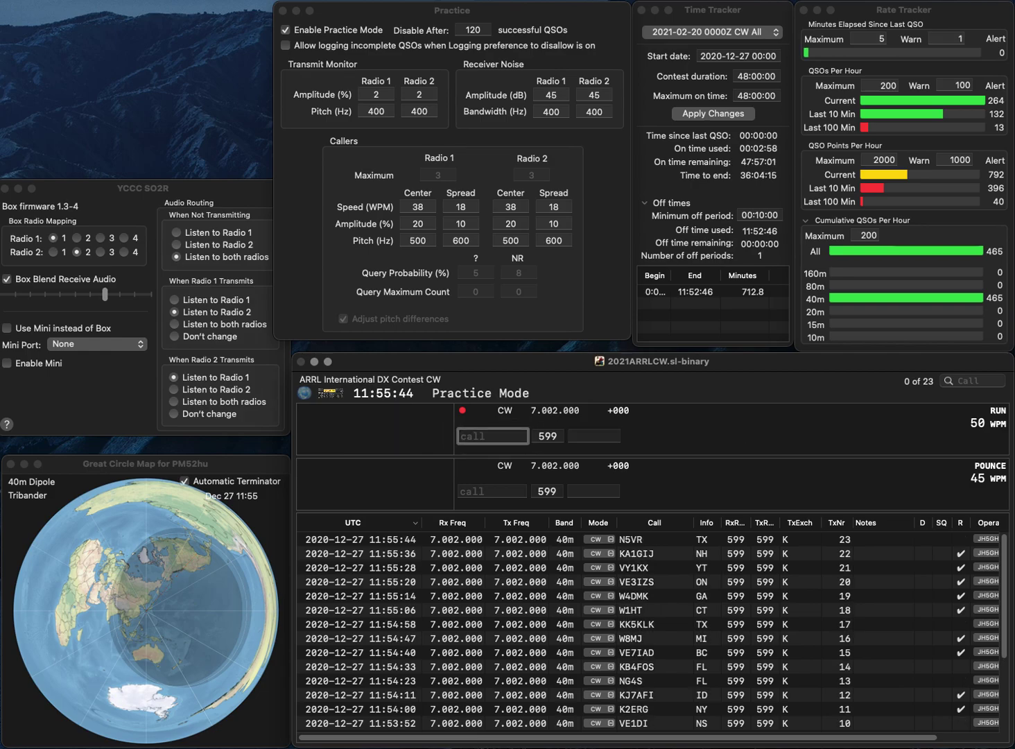
pyautogui.write('W7')
pyautogui.write('4K')
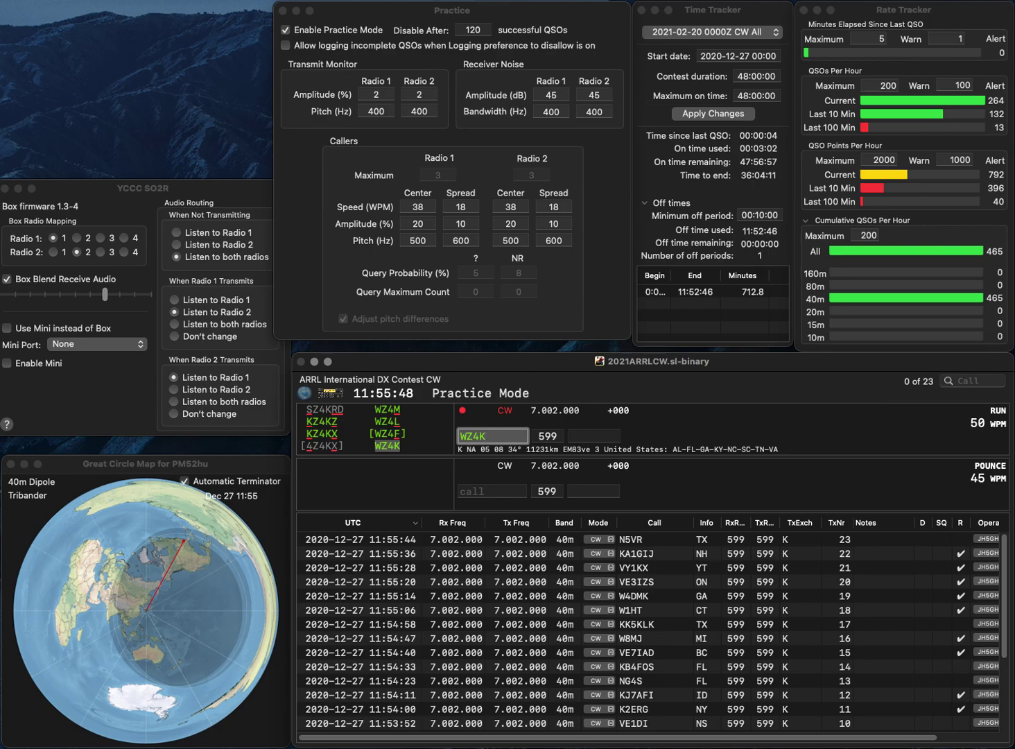
pyautogui.press('space')
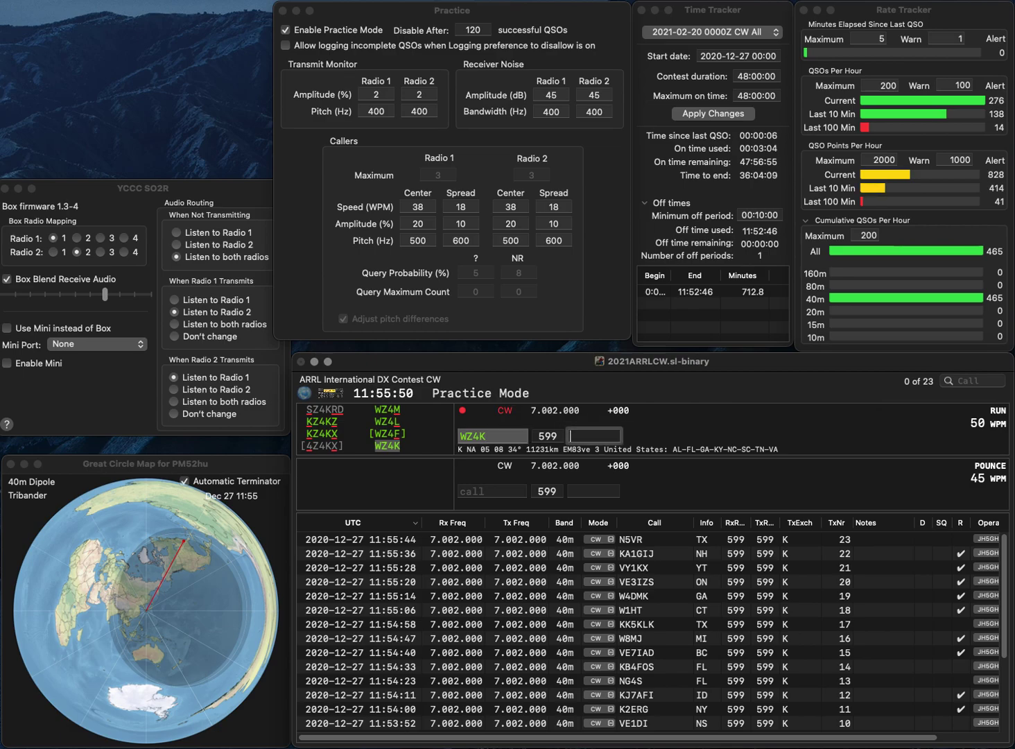
pyautogui.write('NC')
pyautogui.press('Return')
pyautogui.write('W')
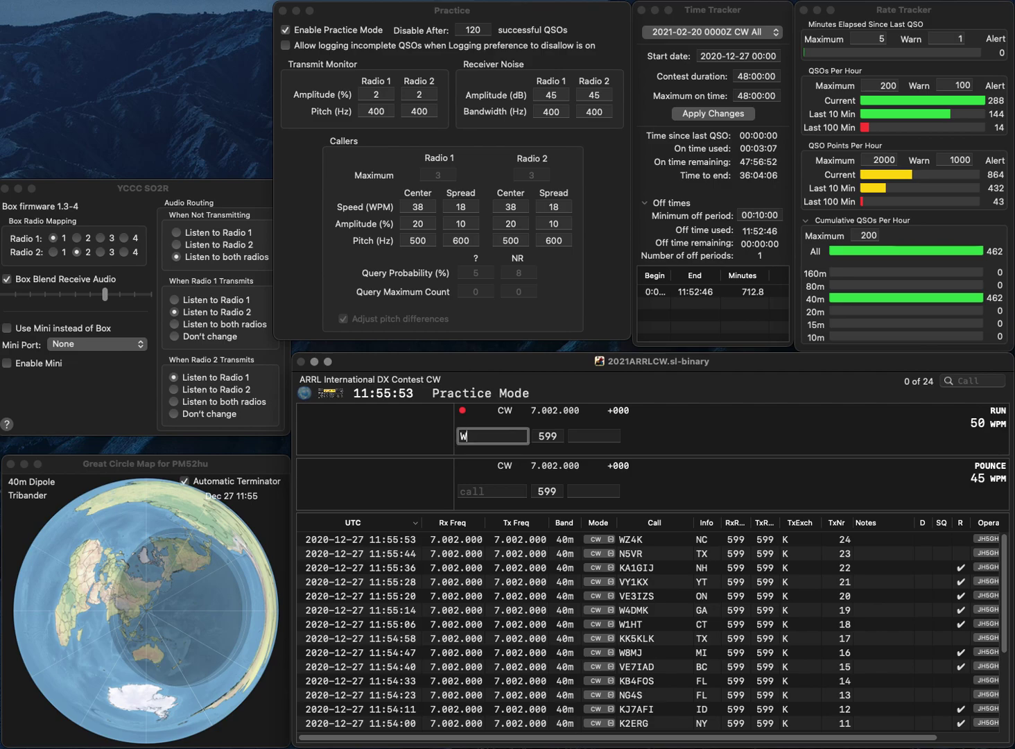
pyautogui.write('A7RCT')
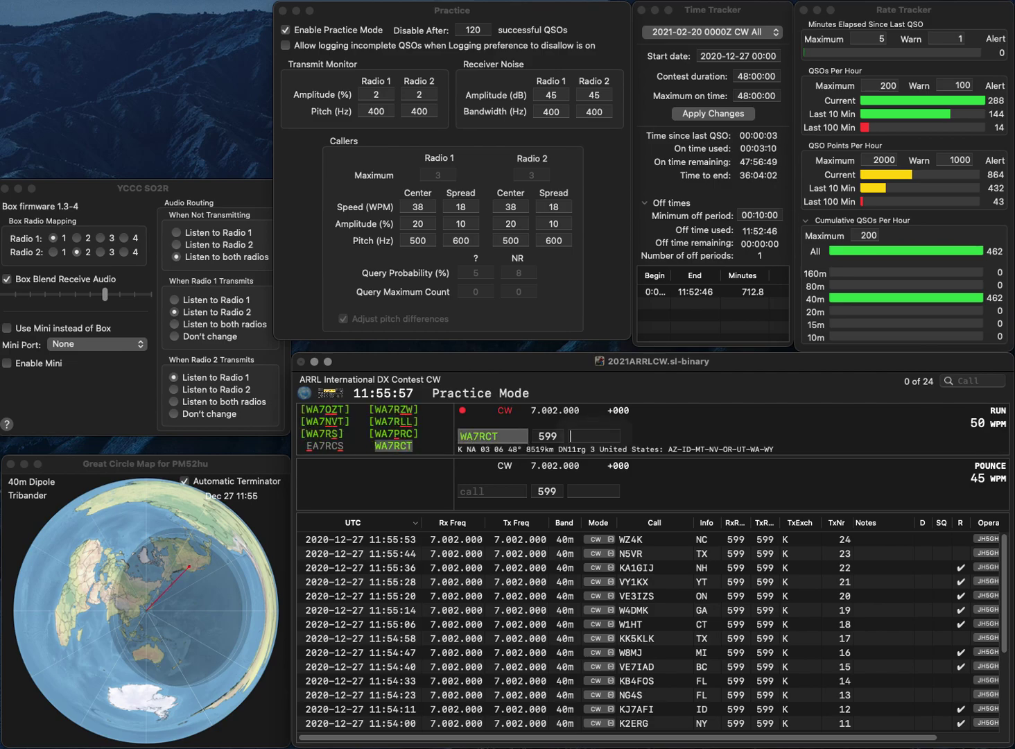
pyautogui.press('Return')
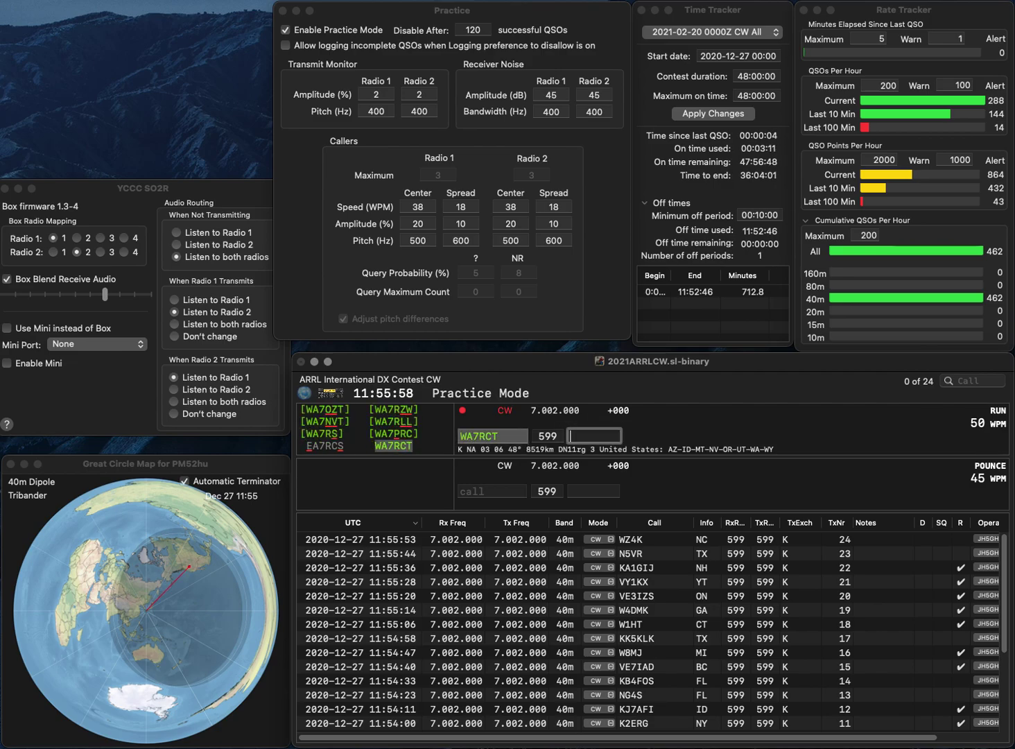
pyautogui.write('N')
pyautogui.press('Return')
# - Log a practice contact with W3DZ on the run radio, with received exchange MD
pyautogui.write('W3DZ')
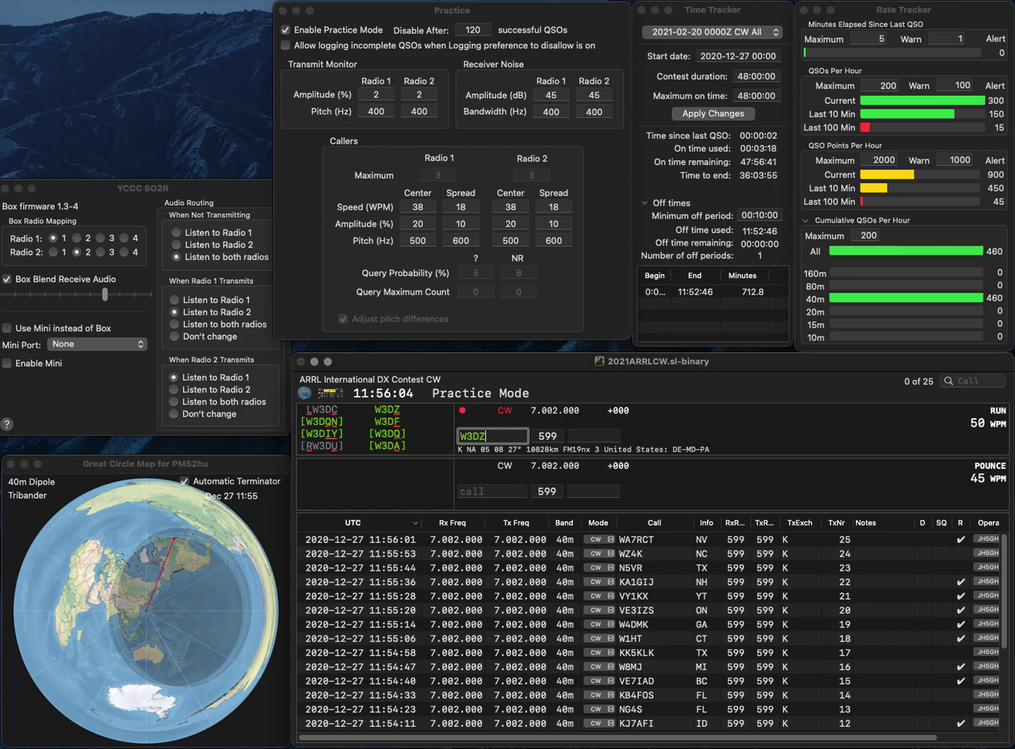
pyautogui.press('Tab')
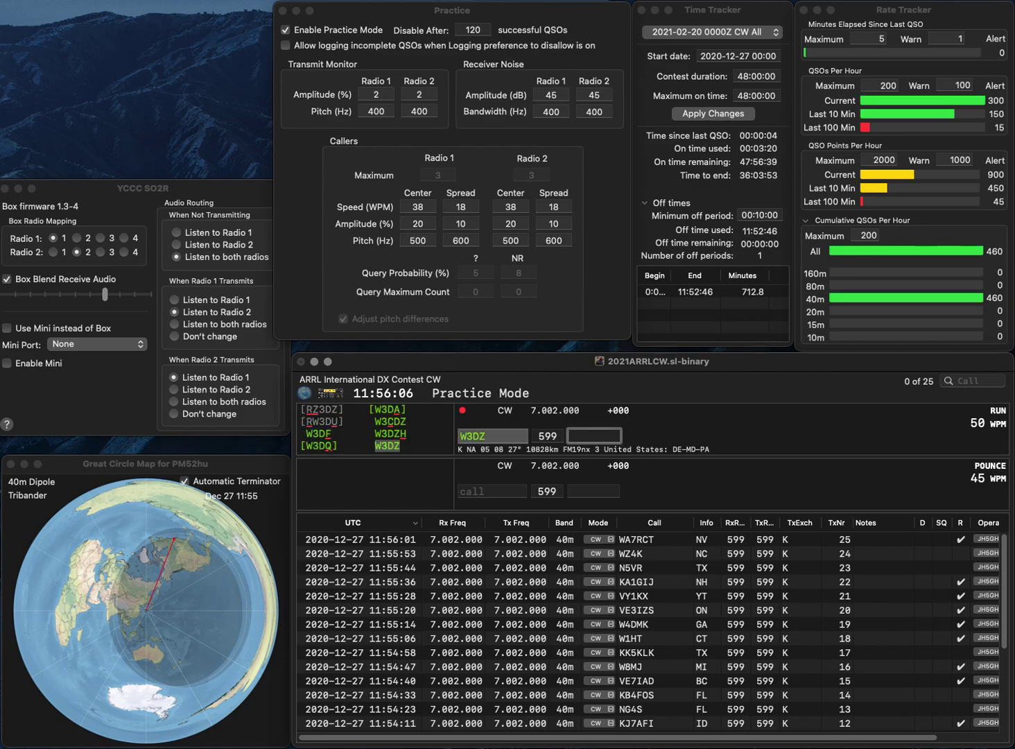
pyautogui.write('D')
pyautogui.press('Return')
pyautogui.write('W5LE')
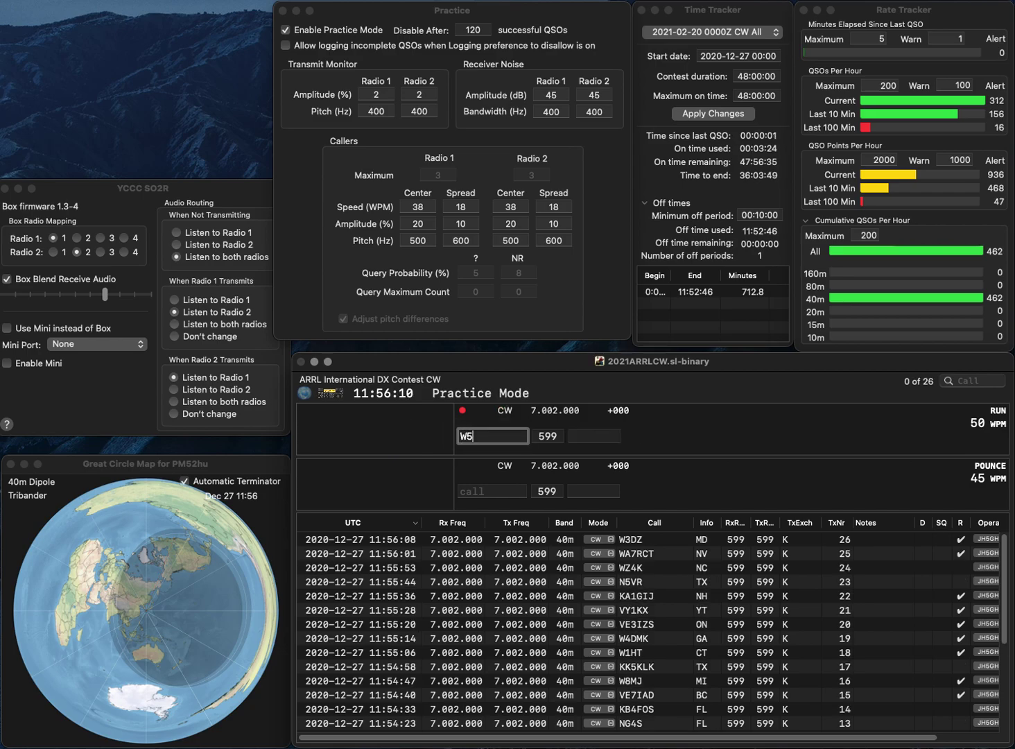
pyautogui.press('Tab')
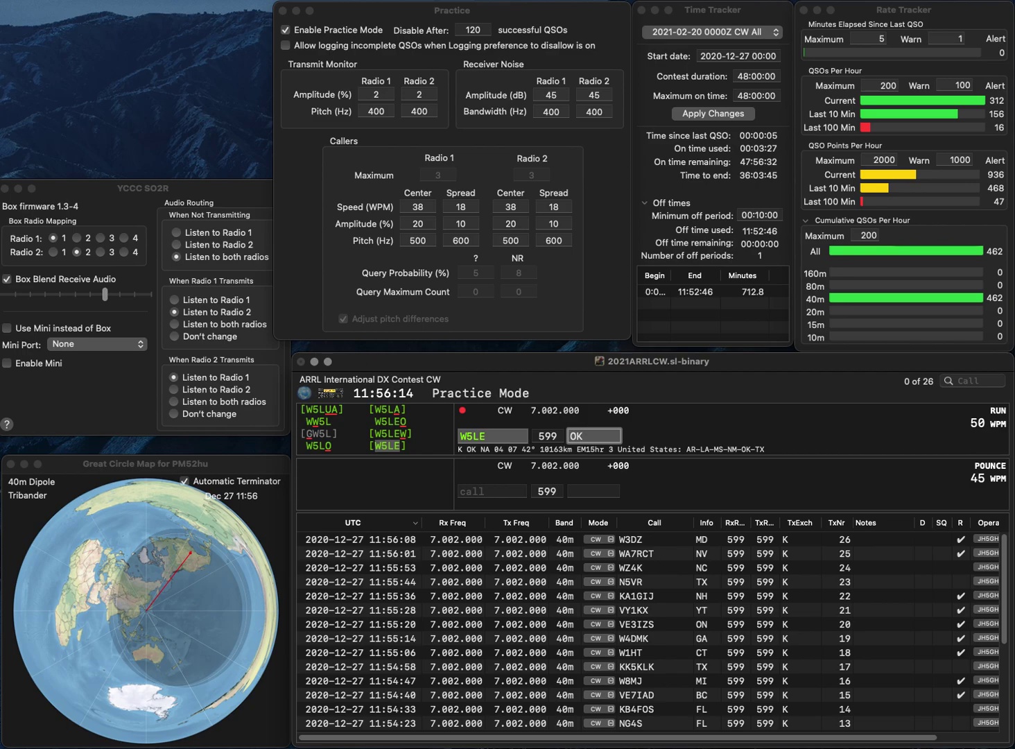
pyautogui.press('Return')
# - Log a practice contact with W9HI on the run radio, correcting the call sign first, with received exchange IN
pyautogui.write('W7SI')
pyautogui.press('Left')
pyautogui.press('Left')
pyautogui.press('BackSpace')
pyautogui.write('8')
pyautogui.press('BackSpace')
pyautogui.write('9')
pyautogui.press('Delete')
pyautogui.write('H')
pyautogui.press('space')
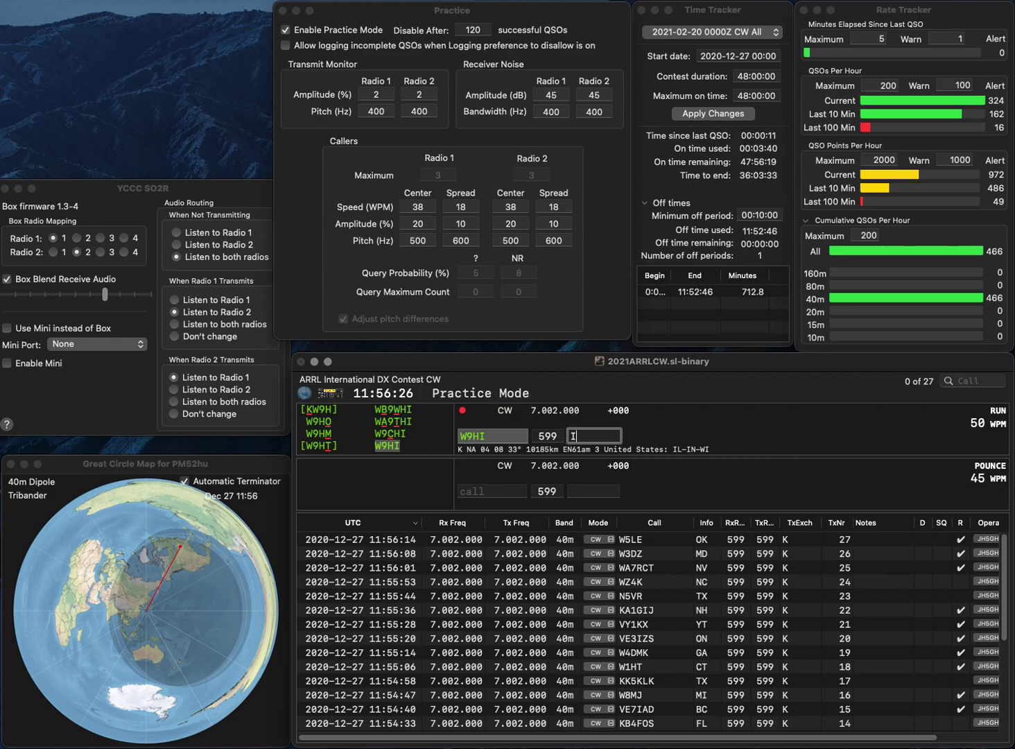
pyautogui.press('Return')
# - Log a practice contact with W3VT on the run radio, with received exchange PA
pyautogui.write('W3VT')
pyautogui.press('Return')
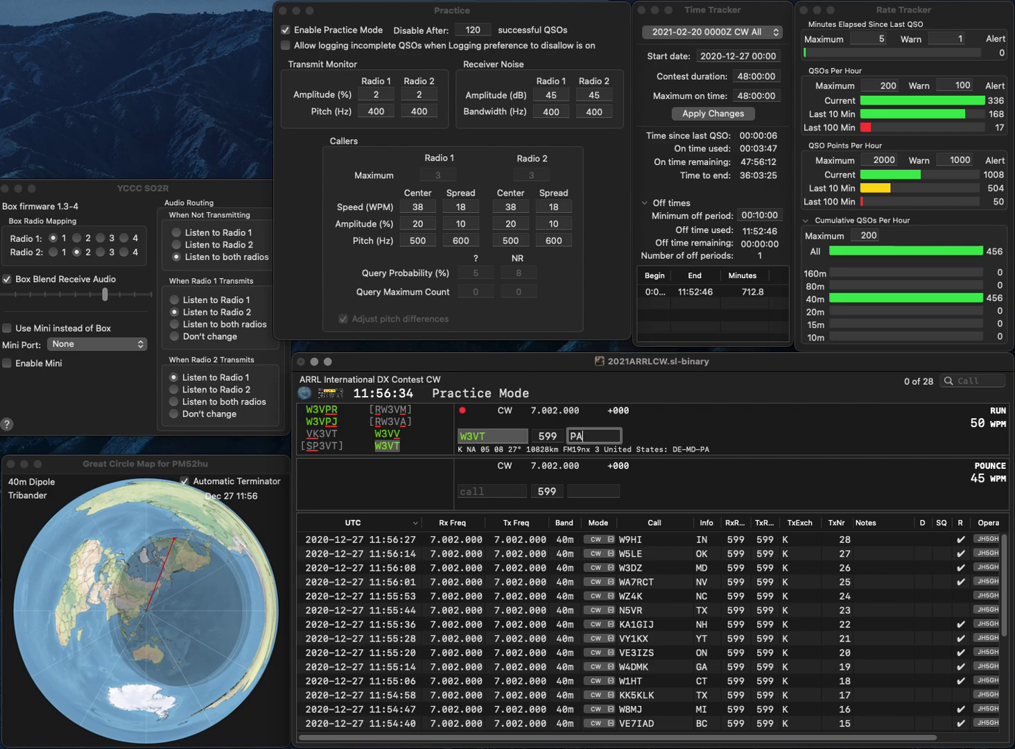
pyautogui.press('Return')
pyautogui.write('W8')
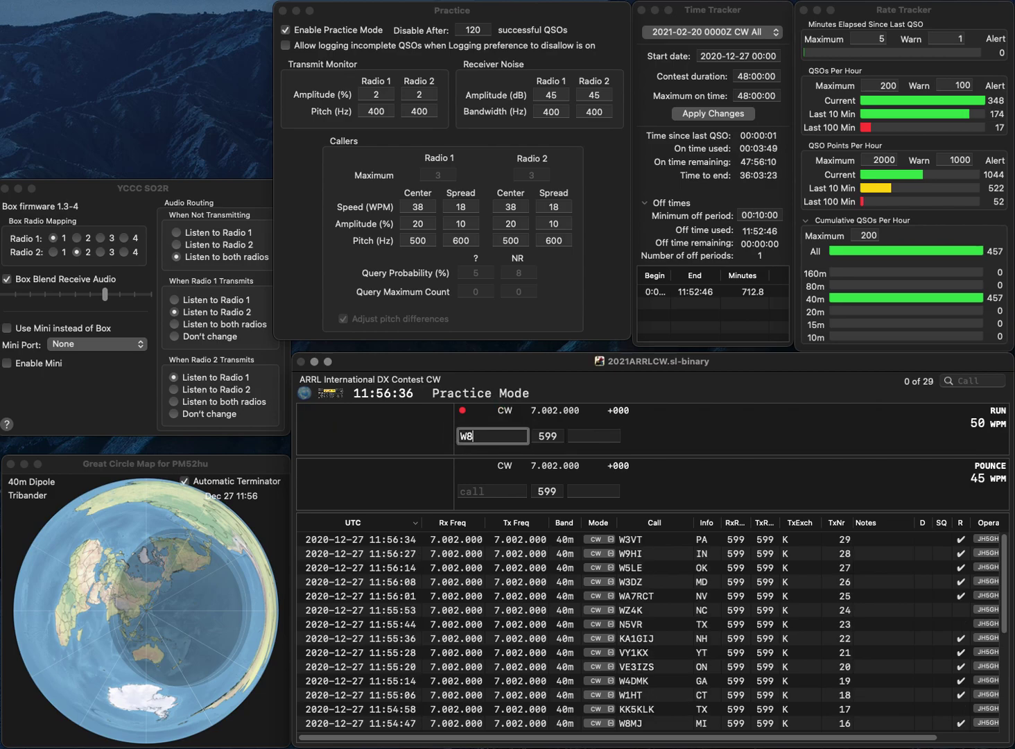
pyautogui.write('MRL')
pyautogui.press('Return')
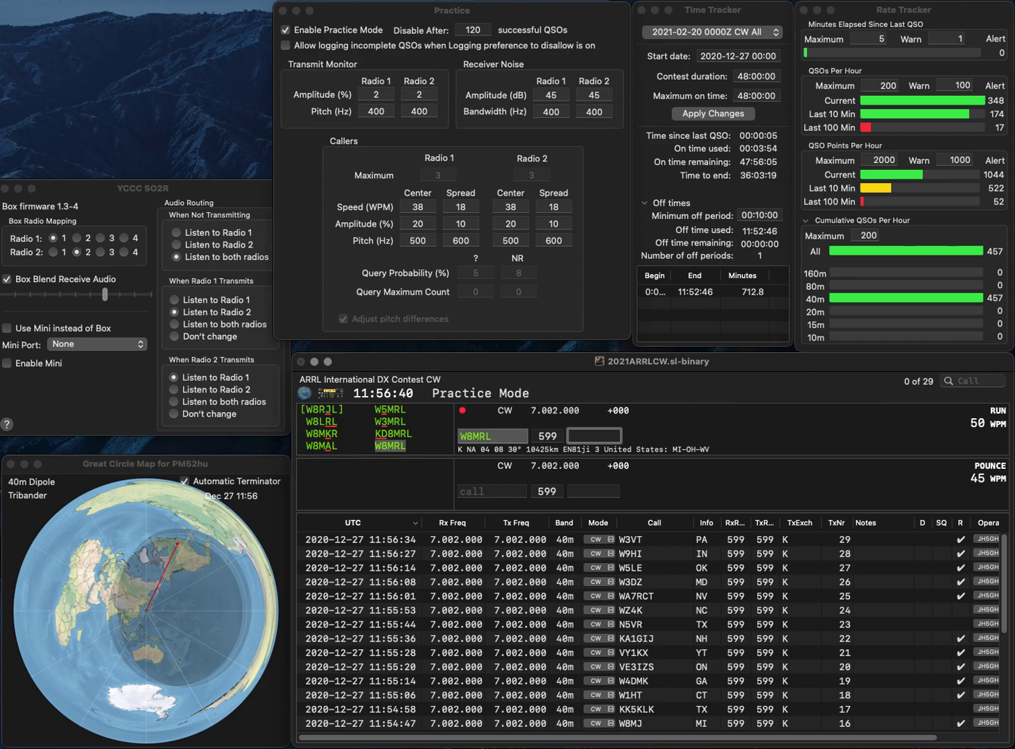
pyautogui.write('OH')
pyautogui.press('Return')
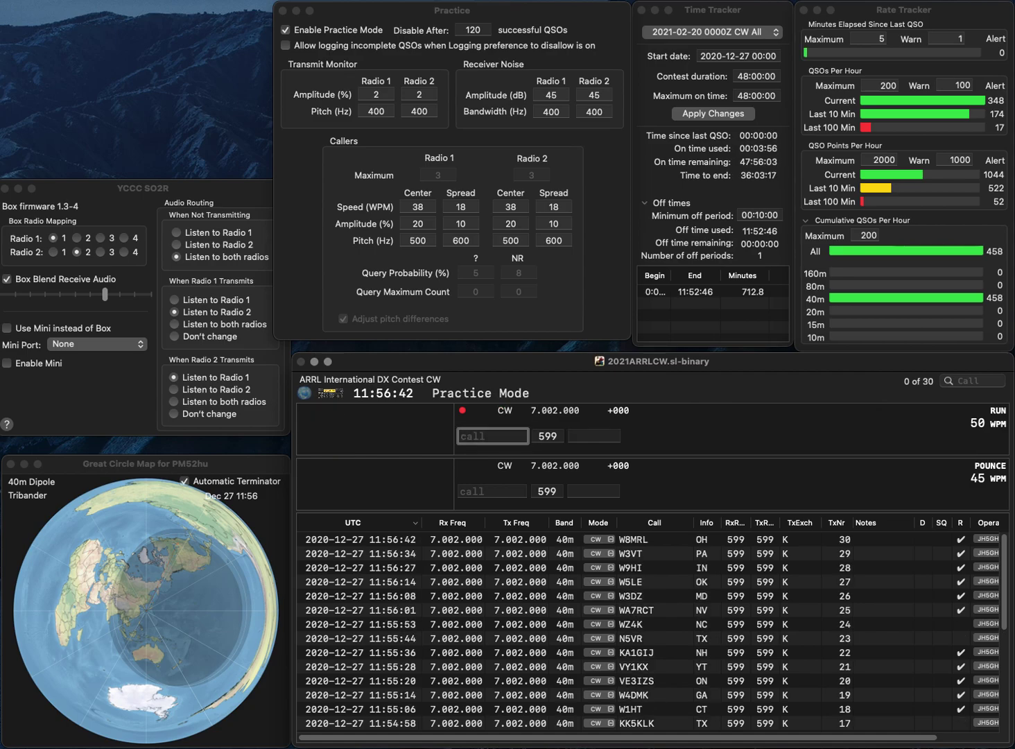
# - Log a practice contact with N0LD on the run radio, with received exchange ND
pyautogui.write('N0LD')
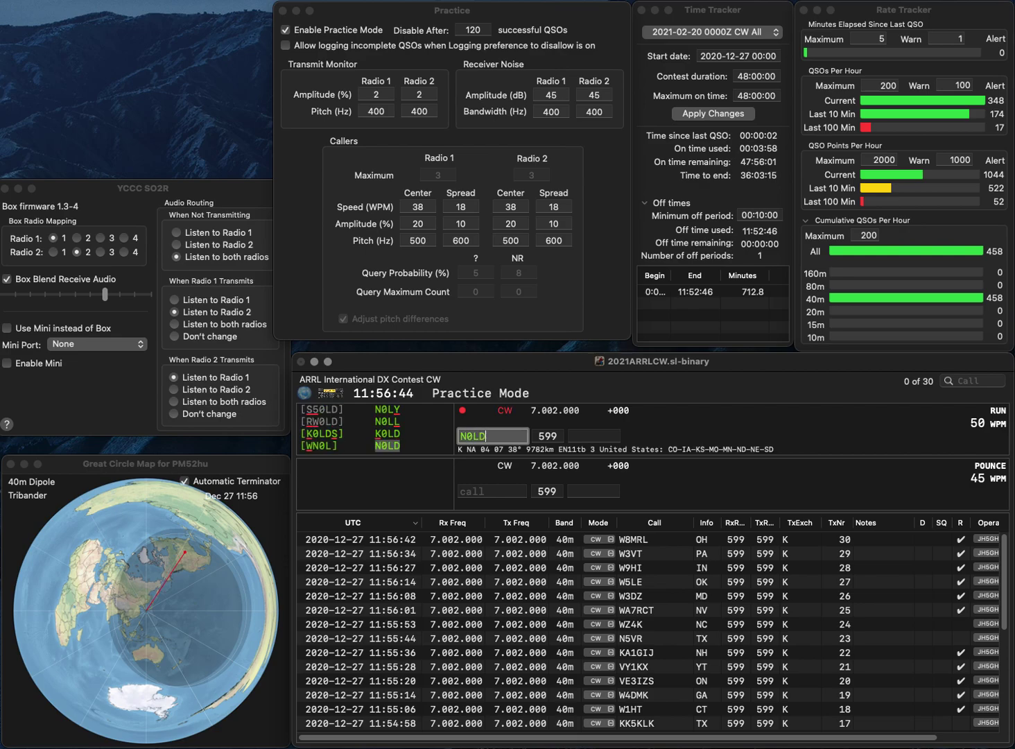
pyautogui.press('space')
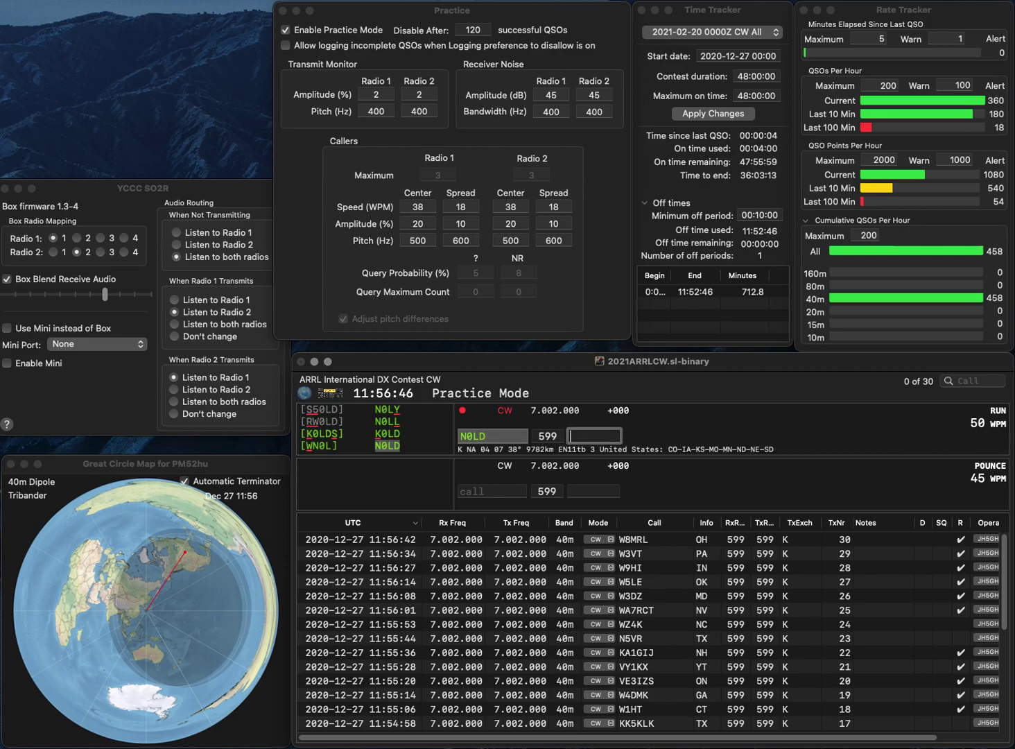
pyautogui.write('ND')
pyautogui.press('Return')
# - Log a practice contact with KQ3F on the run radio, with received exchange MD
pyautogui.write('KQ')
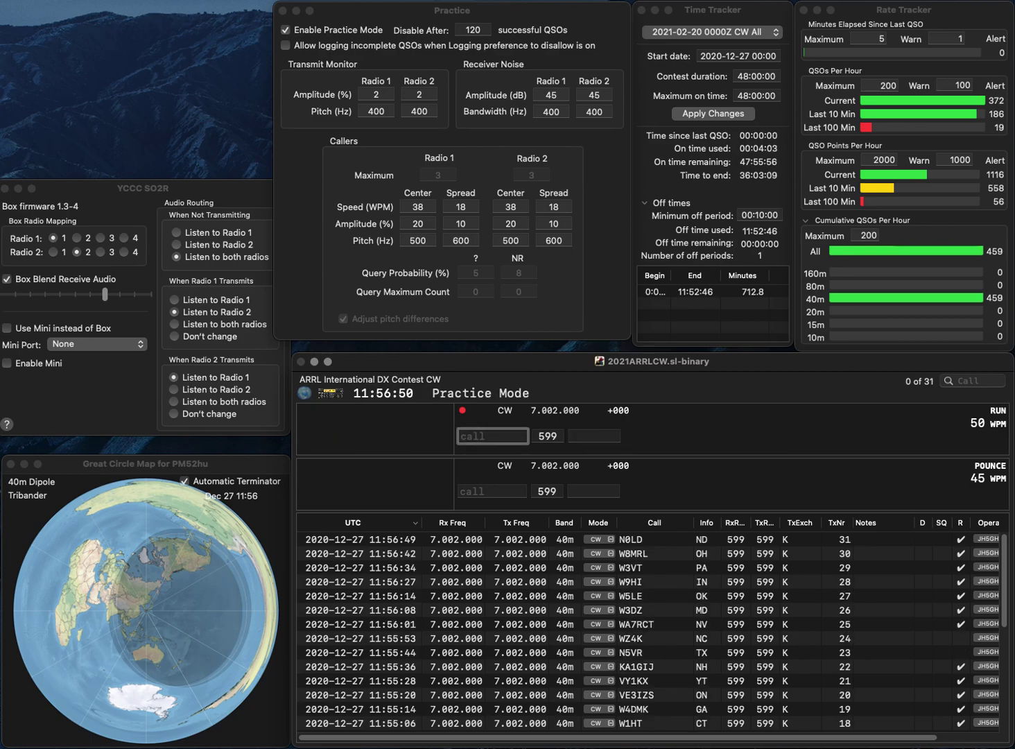
pyautogui.write('3F')
pyautogui.press('space')
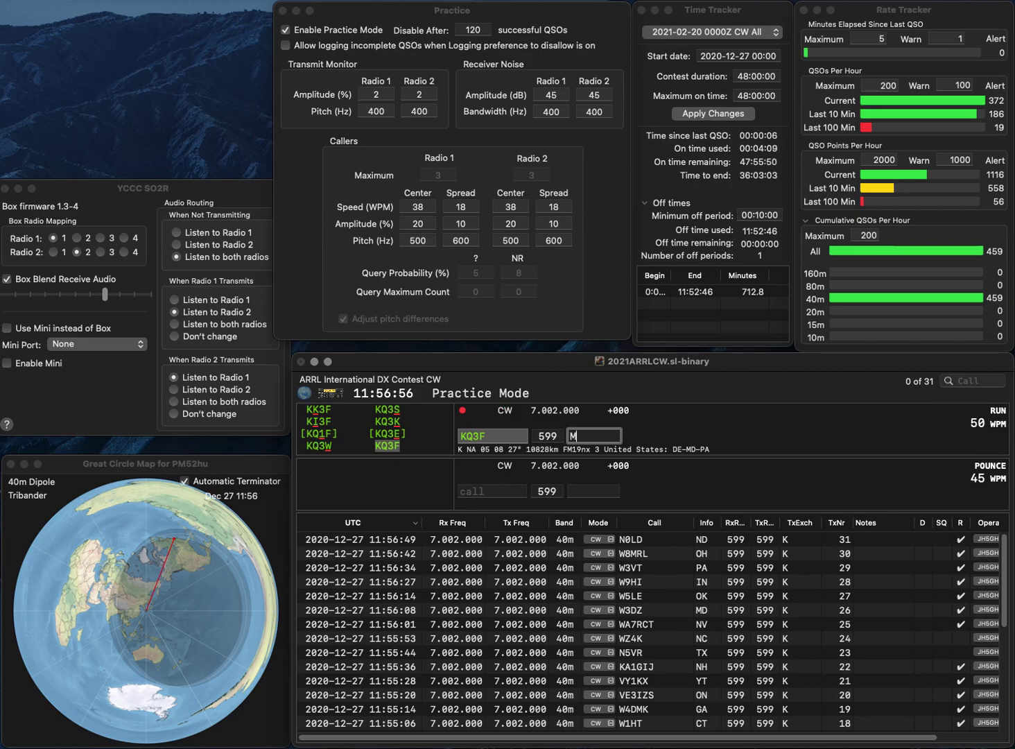
pyautogui.press('Return')
pyautogui.write('KD')
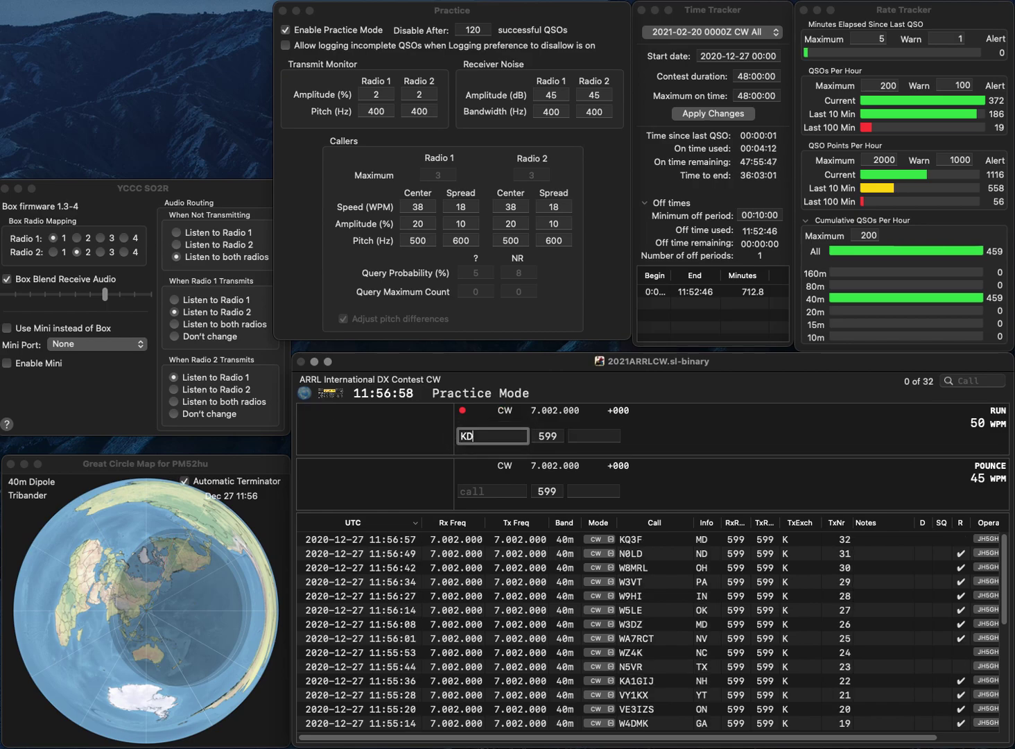
pyautogui.write('4GEH')
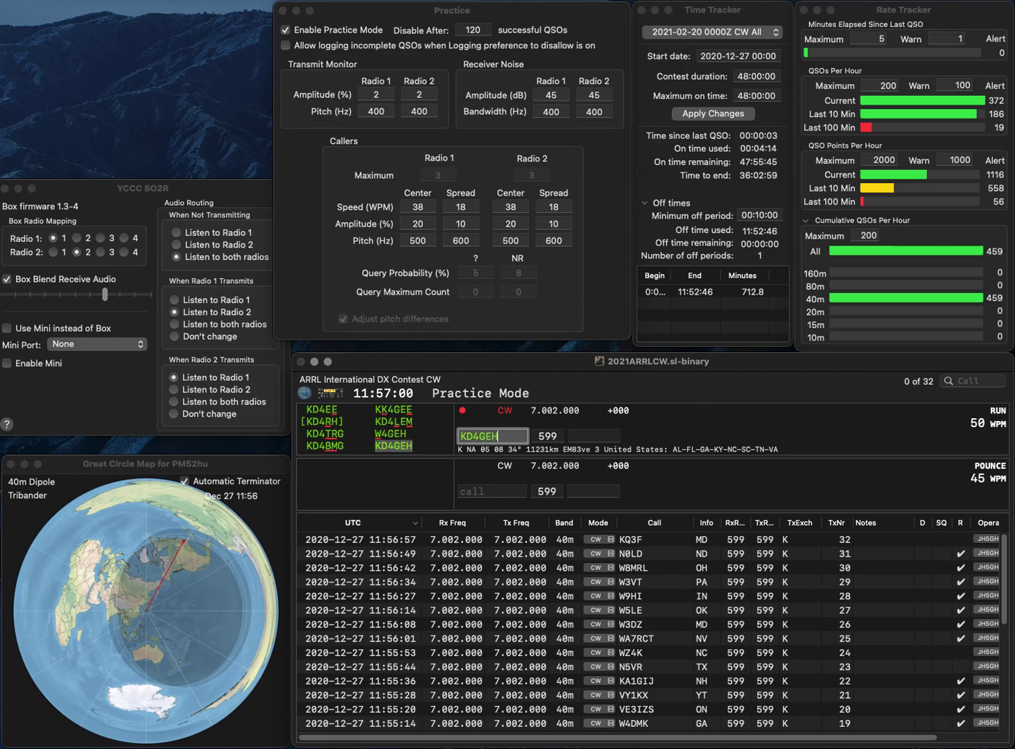
pyautogui.press('Return')
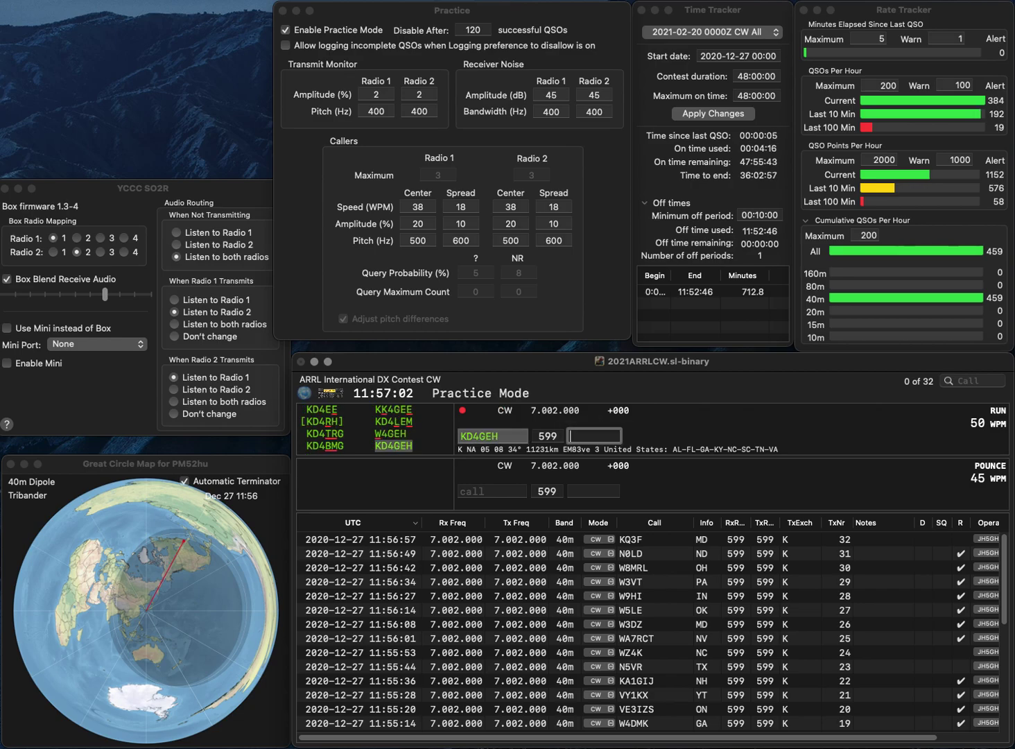
pyautogui.write('AL')
pyautogui.press('Return')
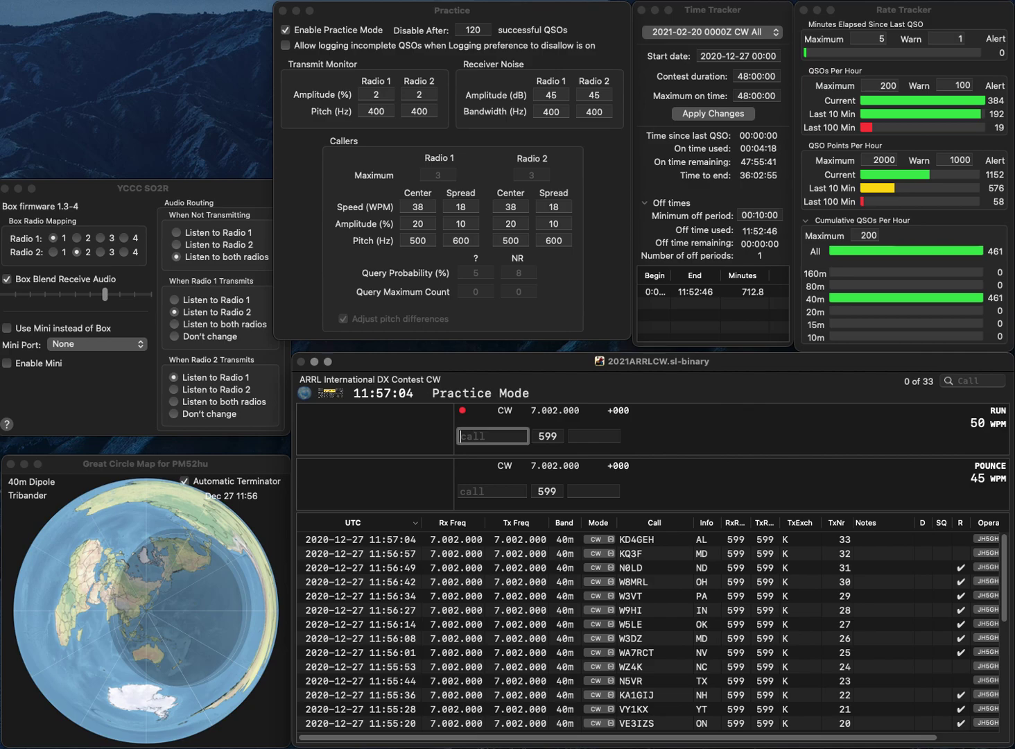
# - Log a practice contact with W4WV on the run radio, correcting the call sign first, with received exchange AL
pyautogui.write('W4R')
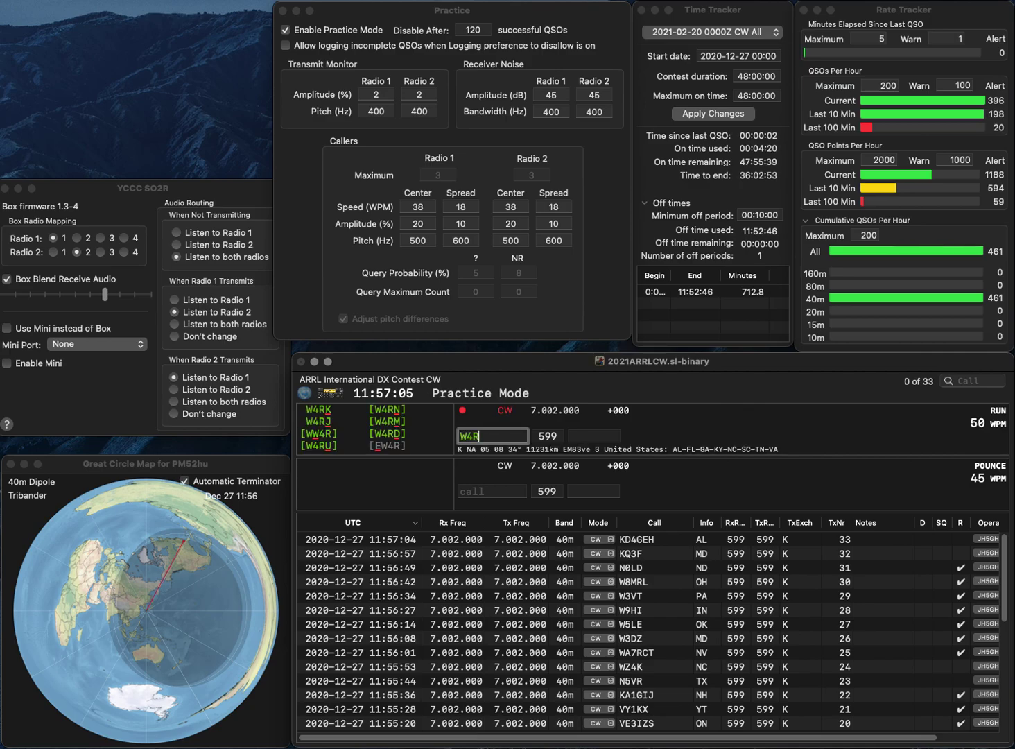
pyautogui.write('V')
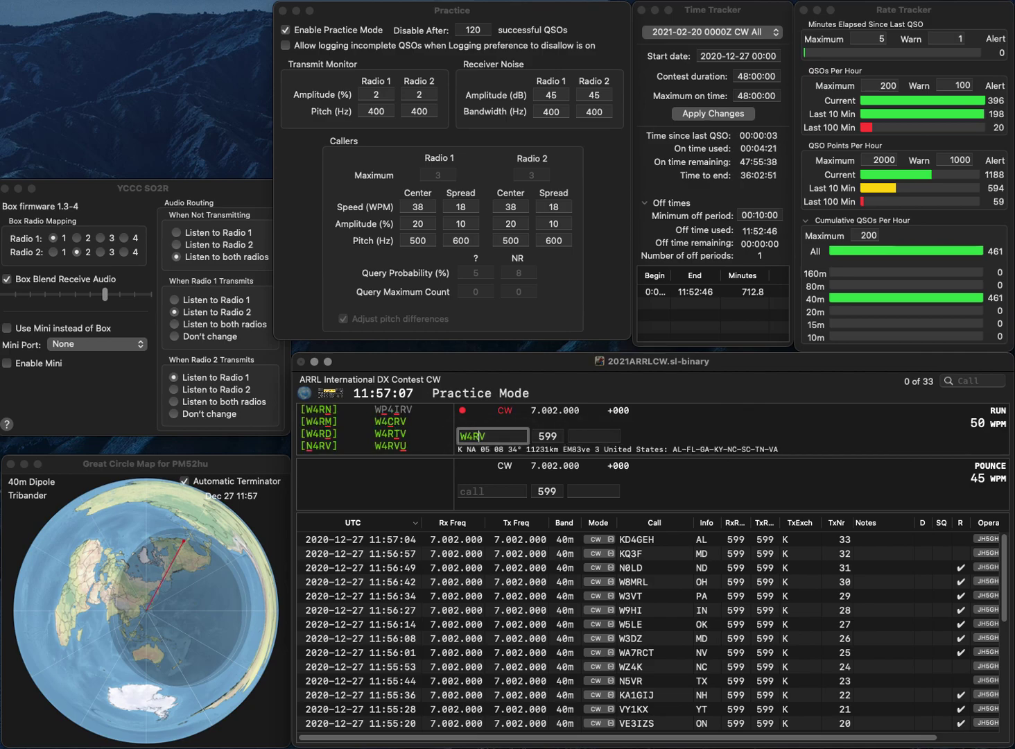
pyautogui.press('BackSpace')
pyautogui.write('W')
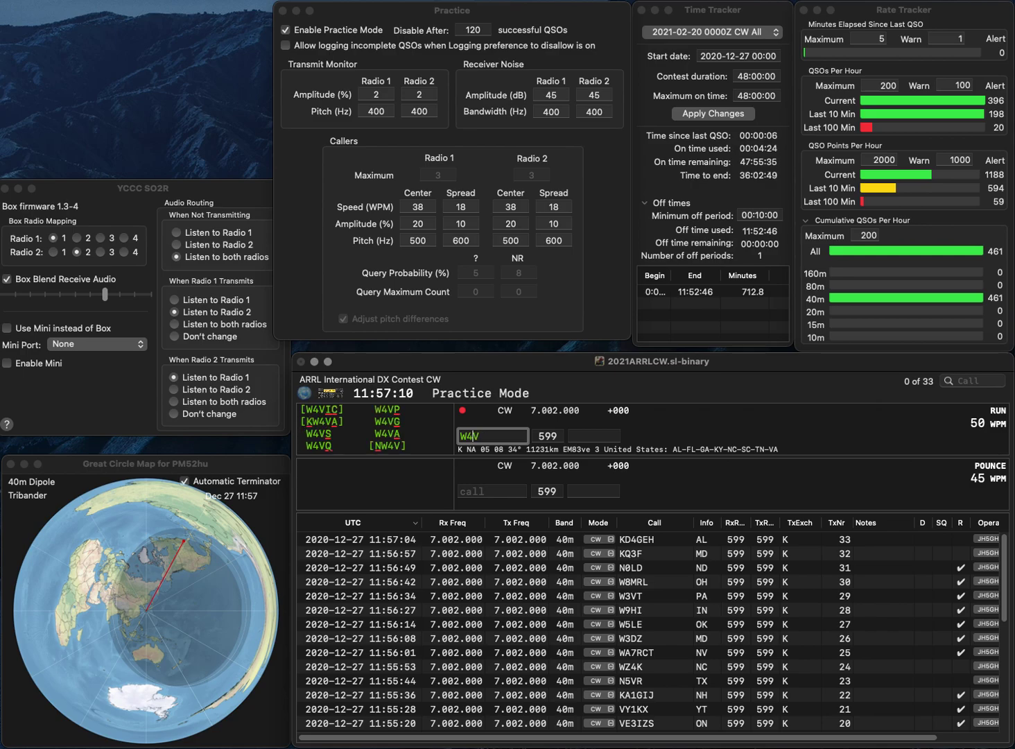
pyautogui.press('Return')
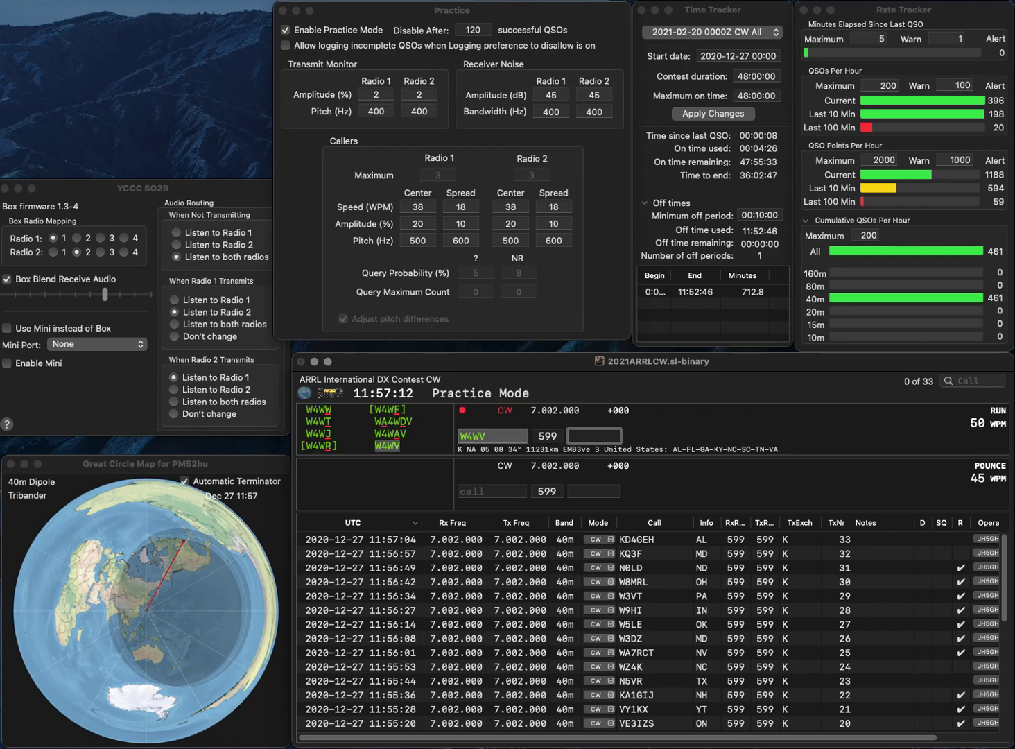
pyautogui.write('AL')
pyautogui.press('Return')
pyautogui.write('N4ATJ')
pyautogui.press('Return')
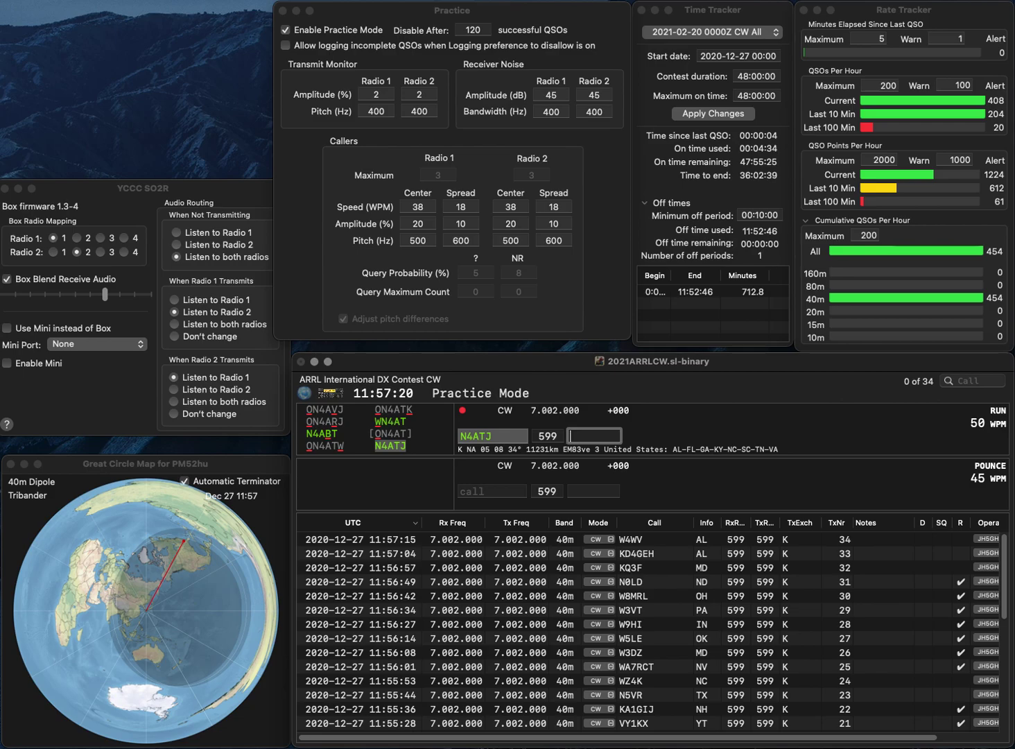
pyautogui.write('NC')
pyautogui.press('Return')
pyautogui.write('N4')
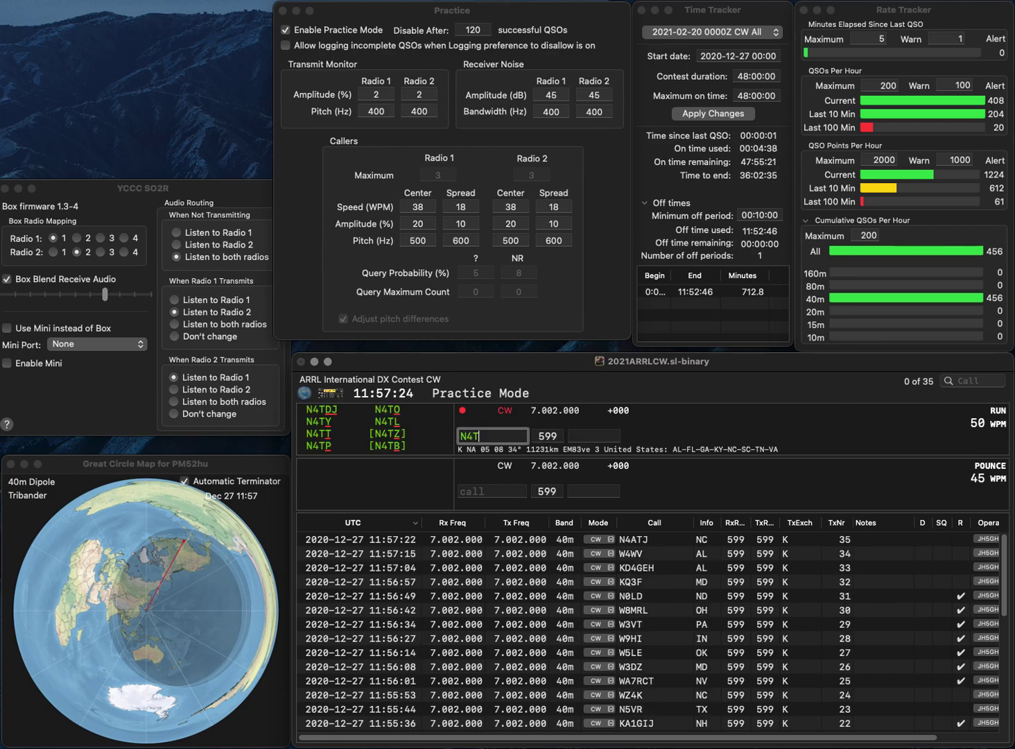
pyautogui.write('N')
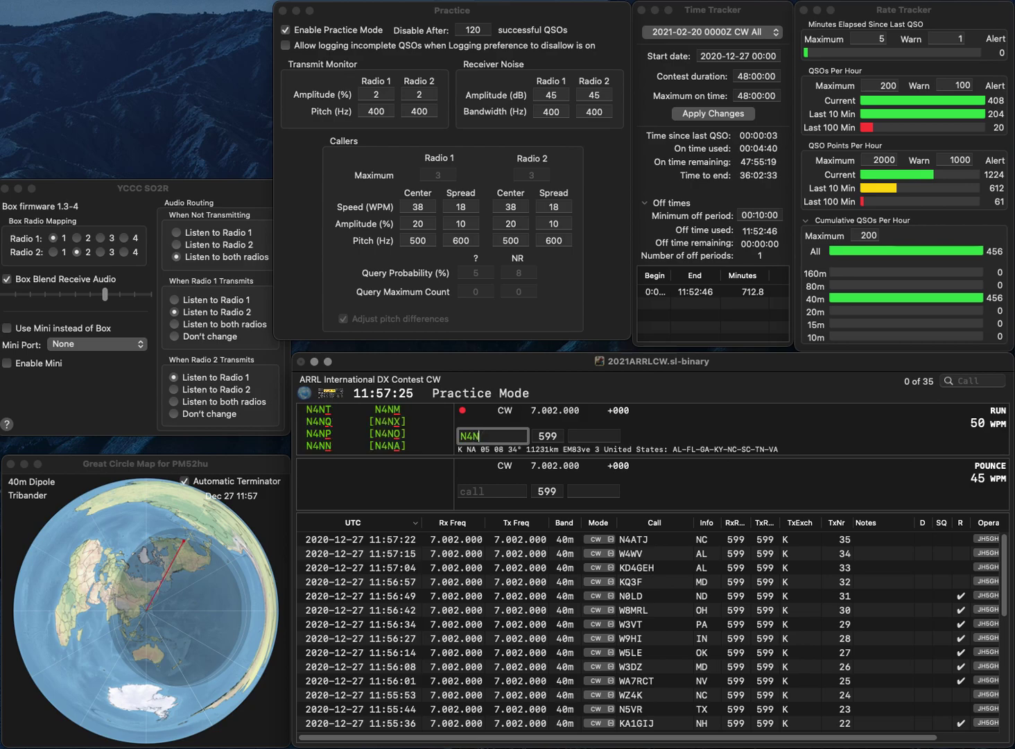
pyautogui.write('Q')
pyautogui.press('Return')
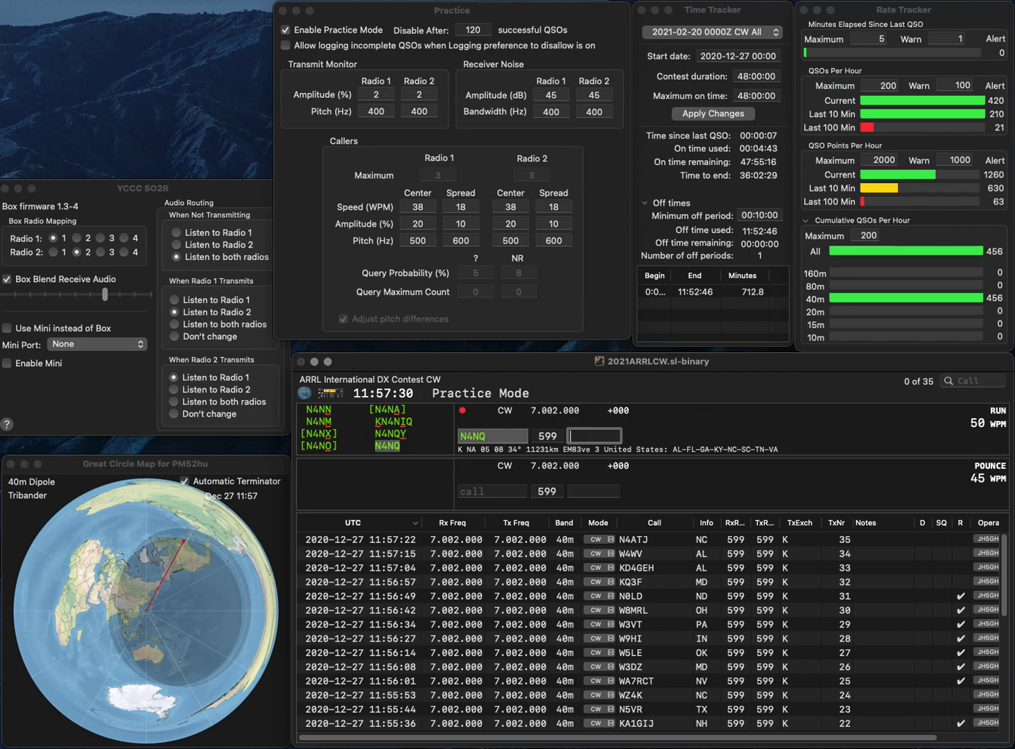
pyautogui.write('KY')
pyautogui.press('Return')
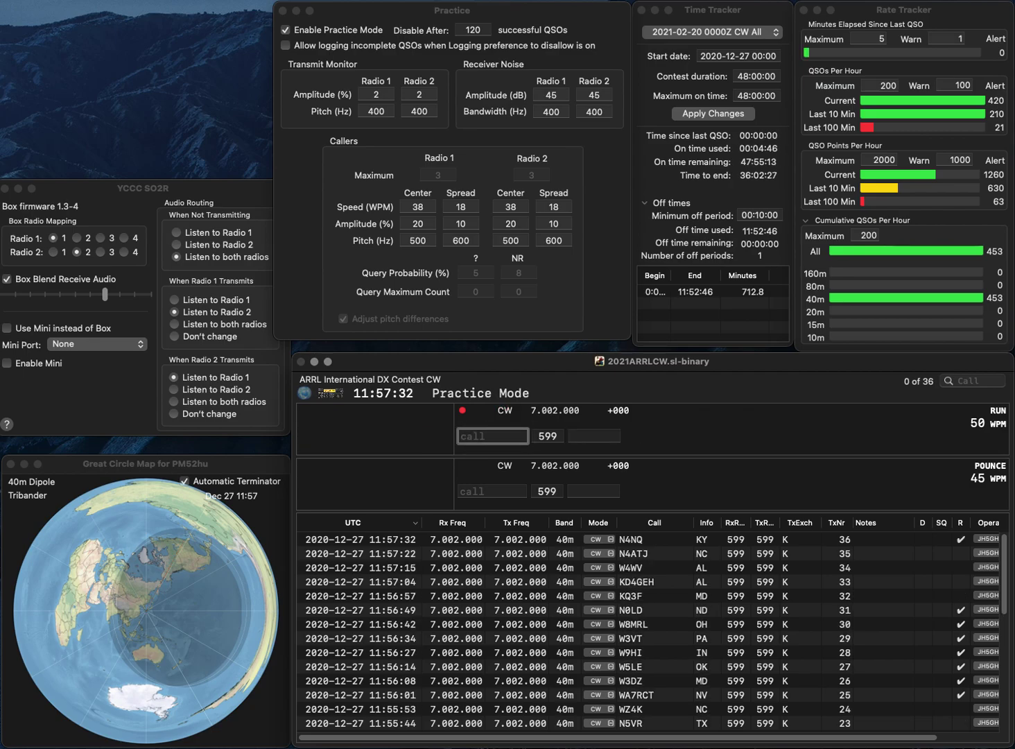
# - Log a practice contact with K3LV on the run radio, with received exchange MD
pyautogui.write('K3LV')
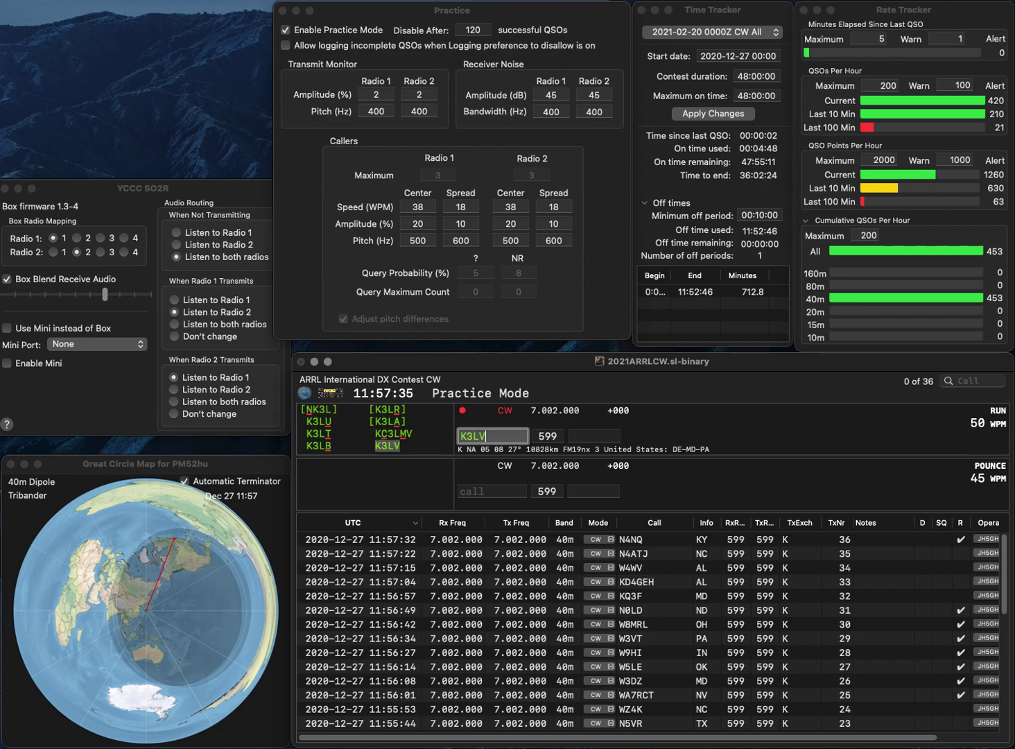
pyautogui.press('Return')
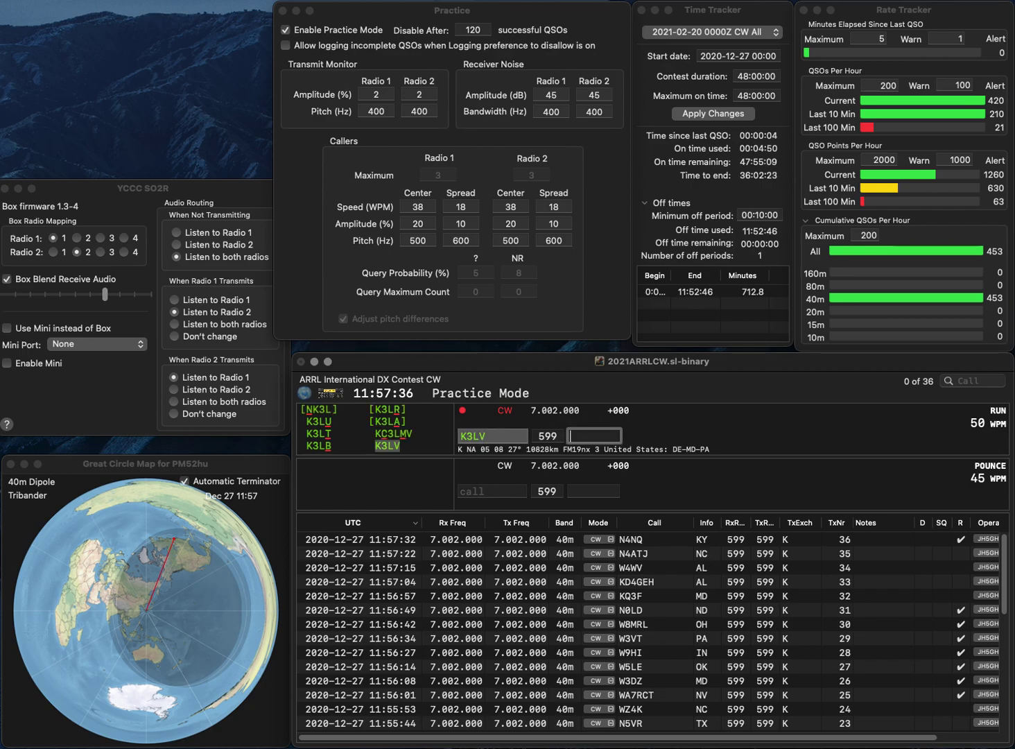
pyautogui.write('MD')
pyautogui.press('Return')
# - Log a practice contact with KM6TVV on the run radio, with received exchange CA
pyautogui.write('KM6TVV')
pyautogui.press('Return')
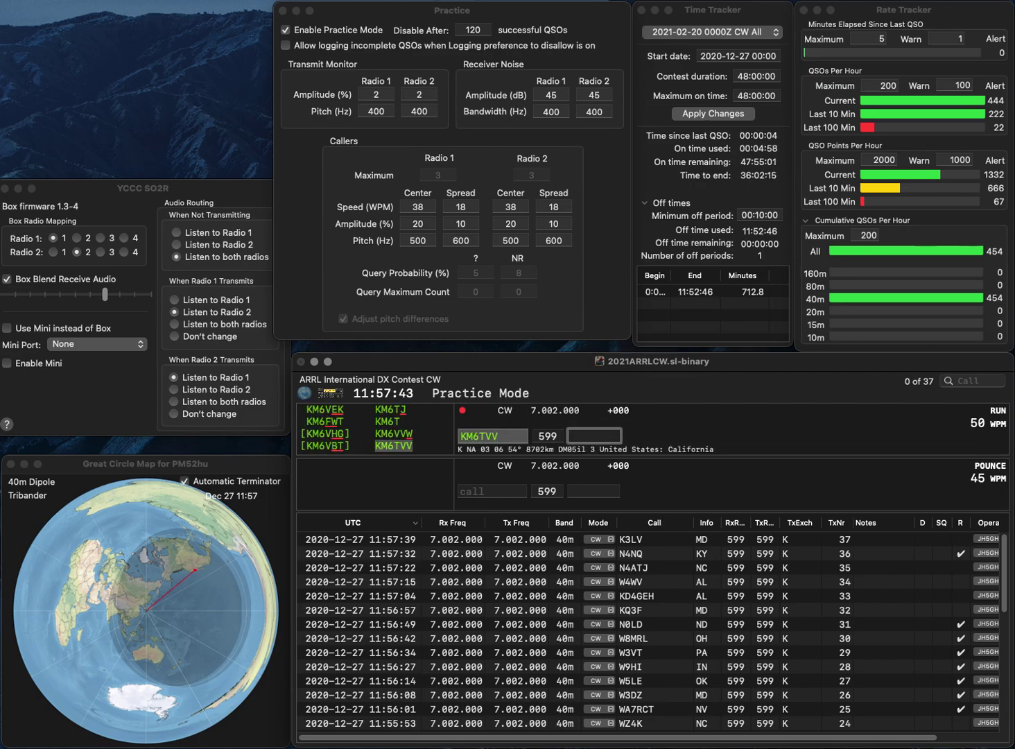
pyautogui.write('CA')
pyautogui.press('Return')
# - Log a practice contact with K0SPU on the run radio, with received exchange KS
pyautogui.write('K0SPU')
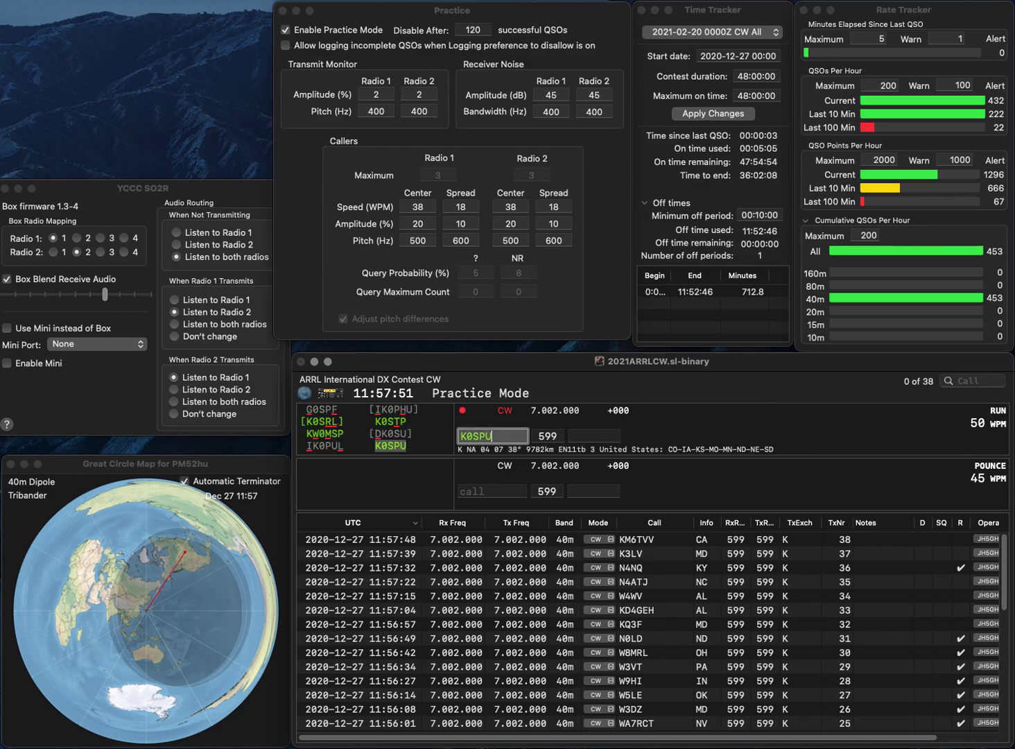
pyautogui.press('Return')
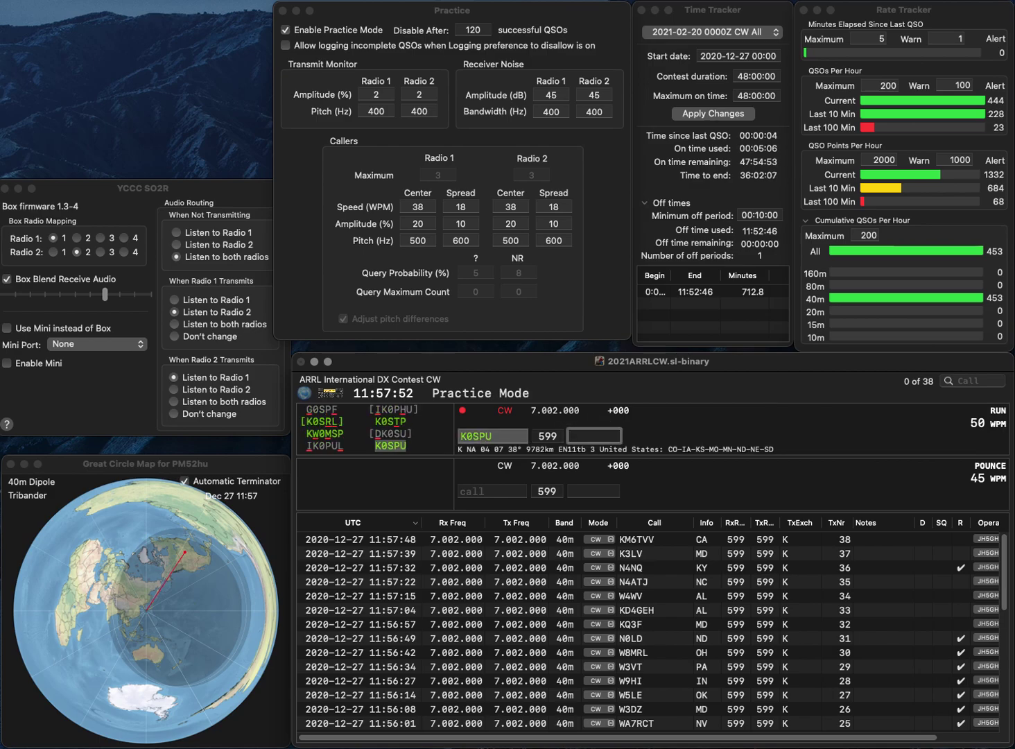
pyautogui.write('KS')
pyautogui.press('Return')
# - Log a practice contact with VE2FWW on the run radio, with received exchange QC
pyautogui.write('VE3FW')
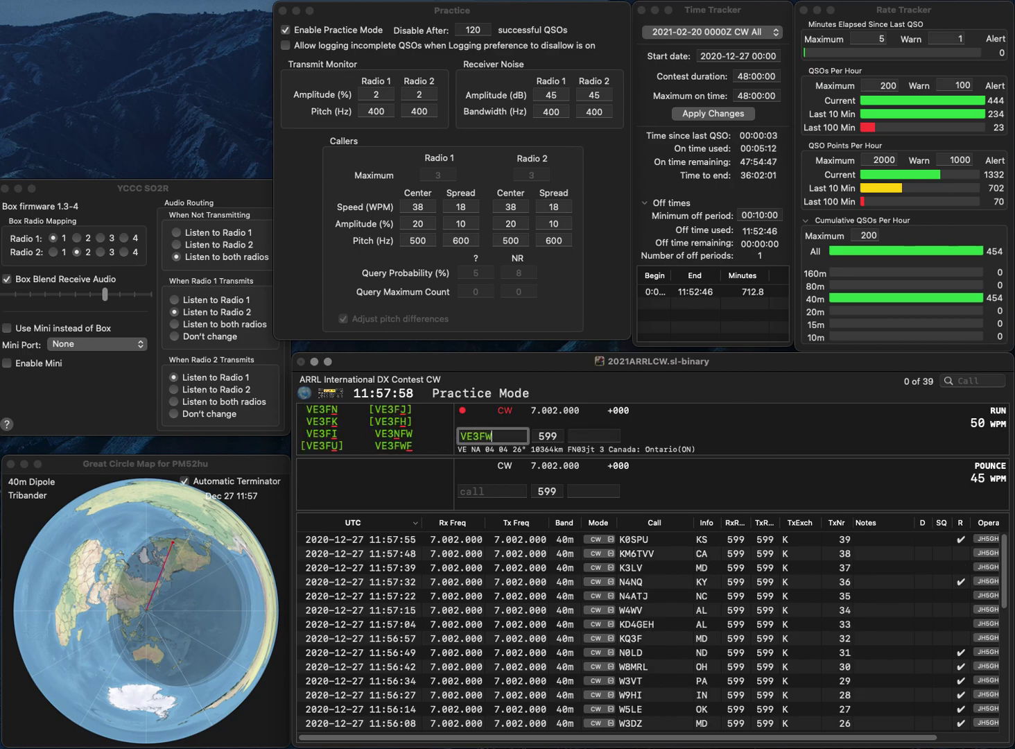
pyautogui.press('Left')
pyautogui.press('Left')
pyautogui.press('BackSpace')
pyautogui.write('2')
pyautogui.press('End')
pyautogui.write('W')
pyautogui.press('Return')
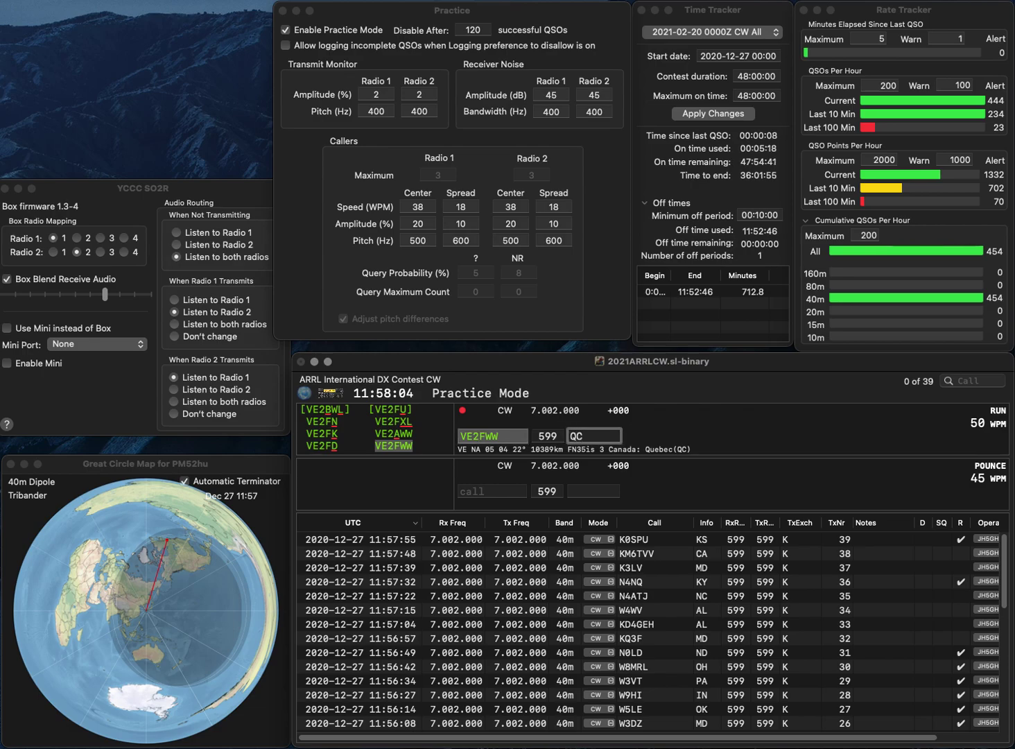
pyautogui.press('Return')
pyautogui.write('KD')
pyautogui.write('6TR')
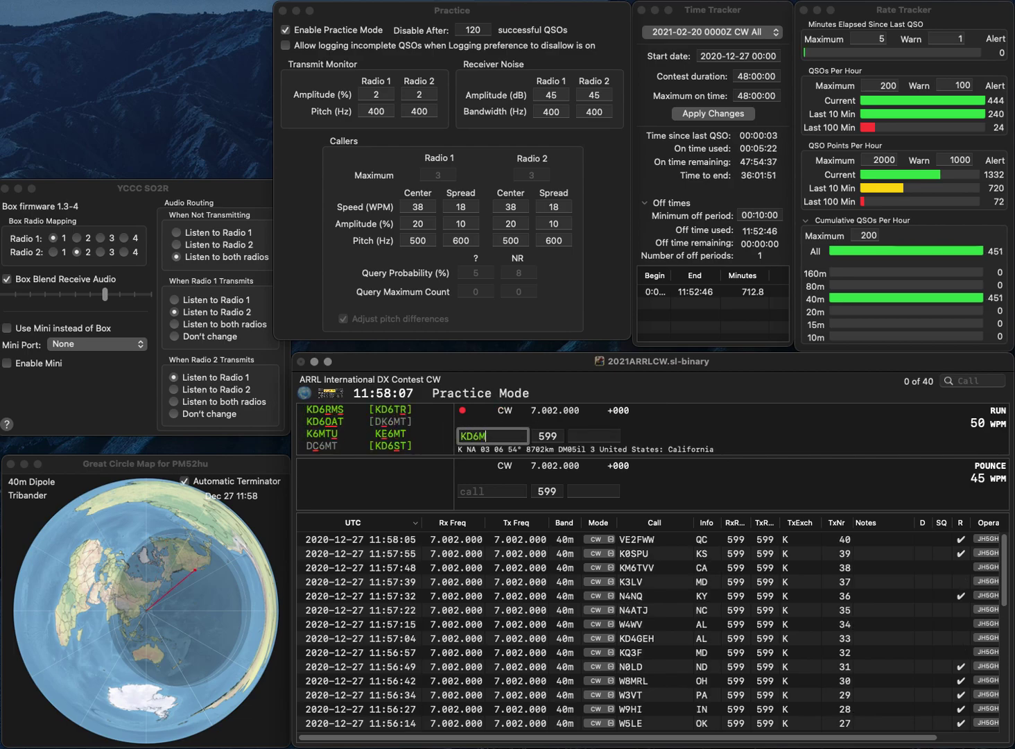
pyautogui.press('Return')
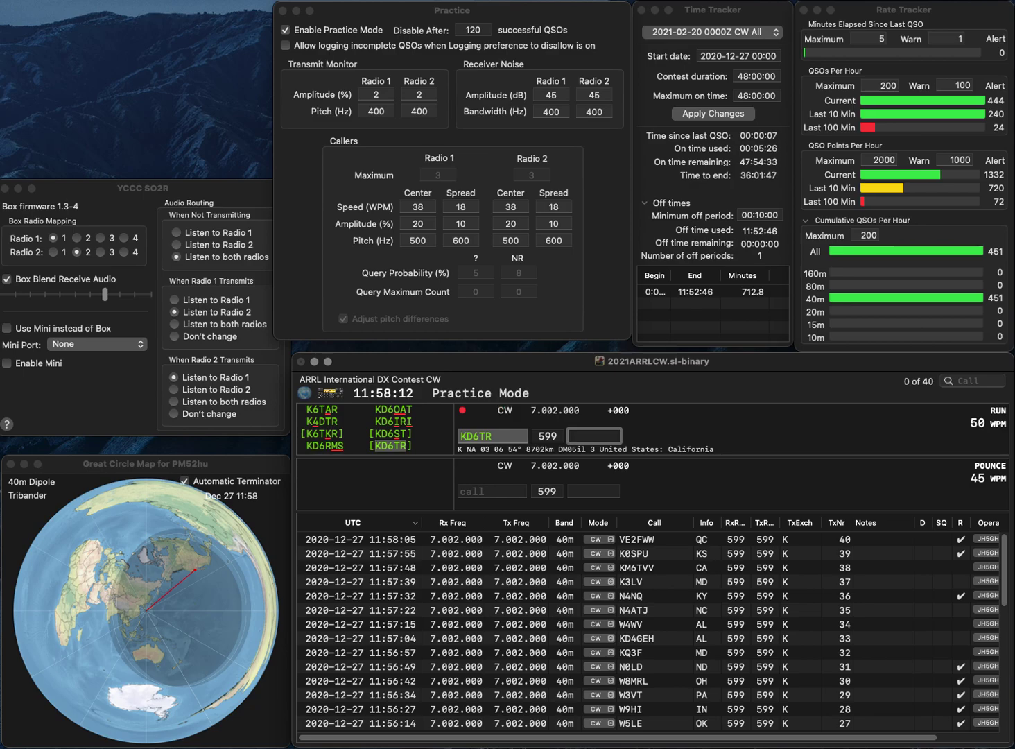
pyautogui.write('CA')
pyautogui.press('Return')
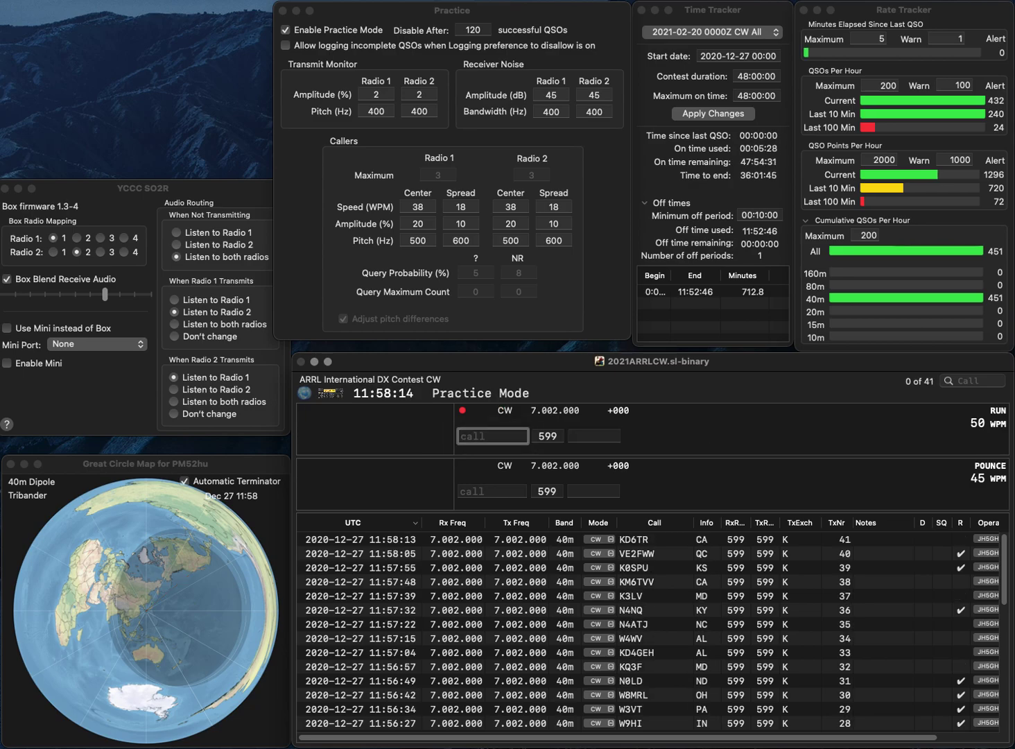
# - Log a practice contact with N2ISM on the run radio, with received exchange NJ
pyautogui.write('N2I')
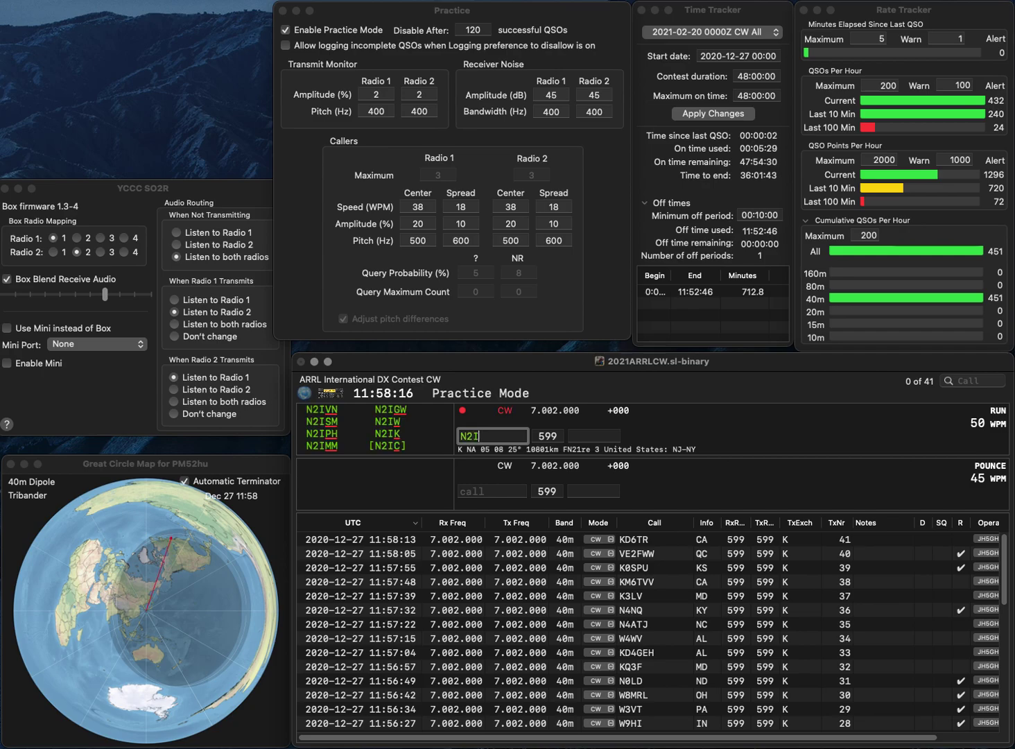
pyautogui.write('SMN')
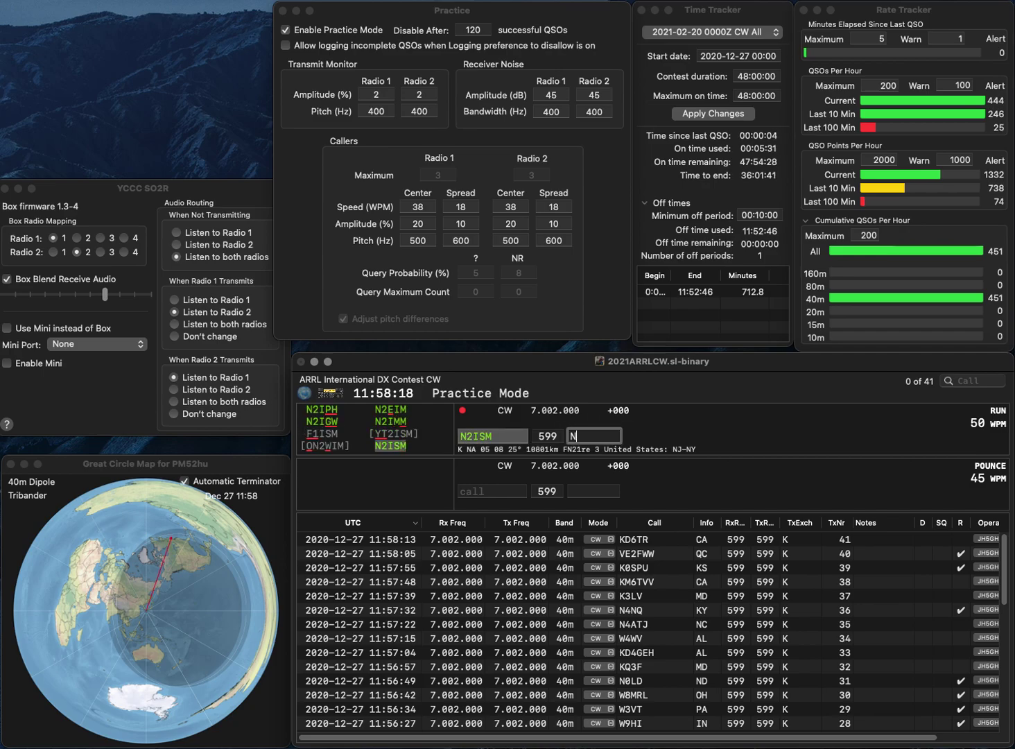
pyautogui.write('J')
pyautogui.press('Return')
# - Log a practice contact with W4GHS on the run radio, with received exchange VA
pyautogui.write('WW')
pyautogui.press('BackSpace')
pyautogui.write('4GSS')
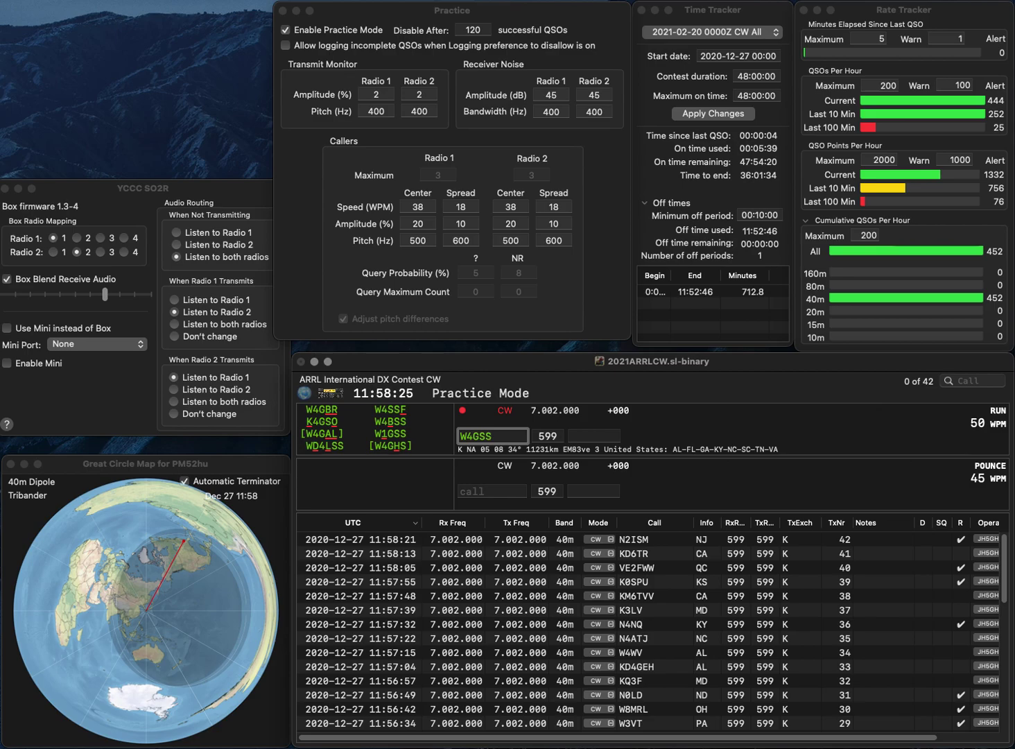
pyautogui.press('BackSpace')
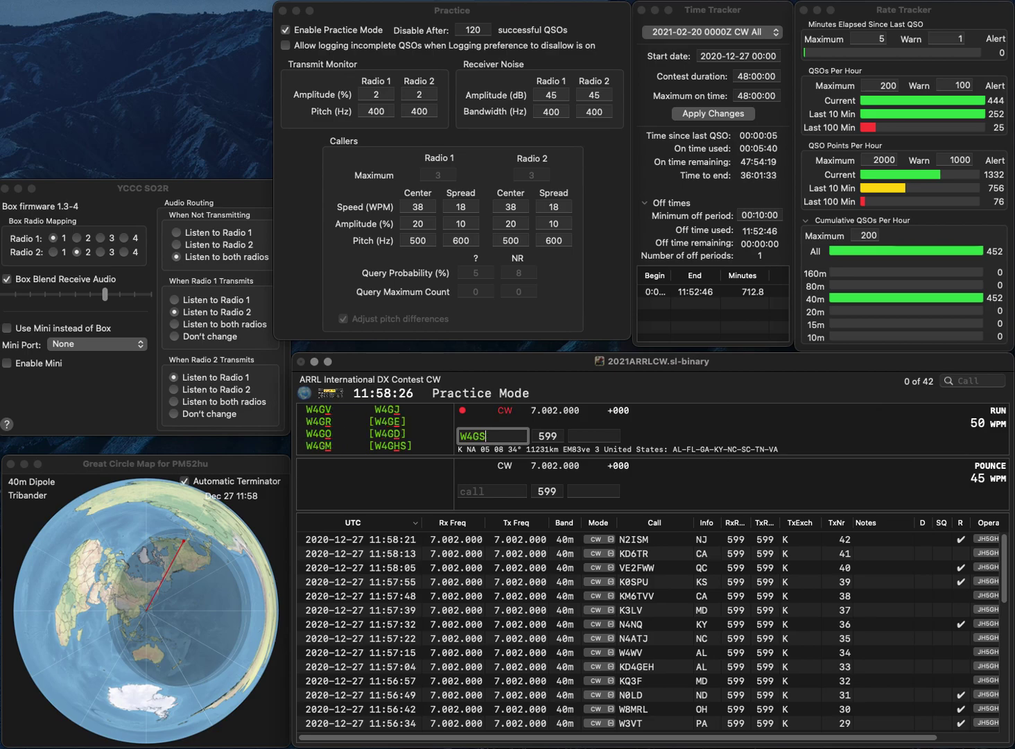
pyautogui.press('BackSpace')
pyautogui.write('HS')
pyautogui.press('Tab')
pyautogui.write('VA')
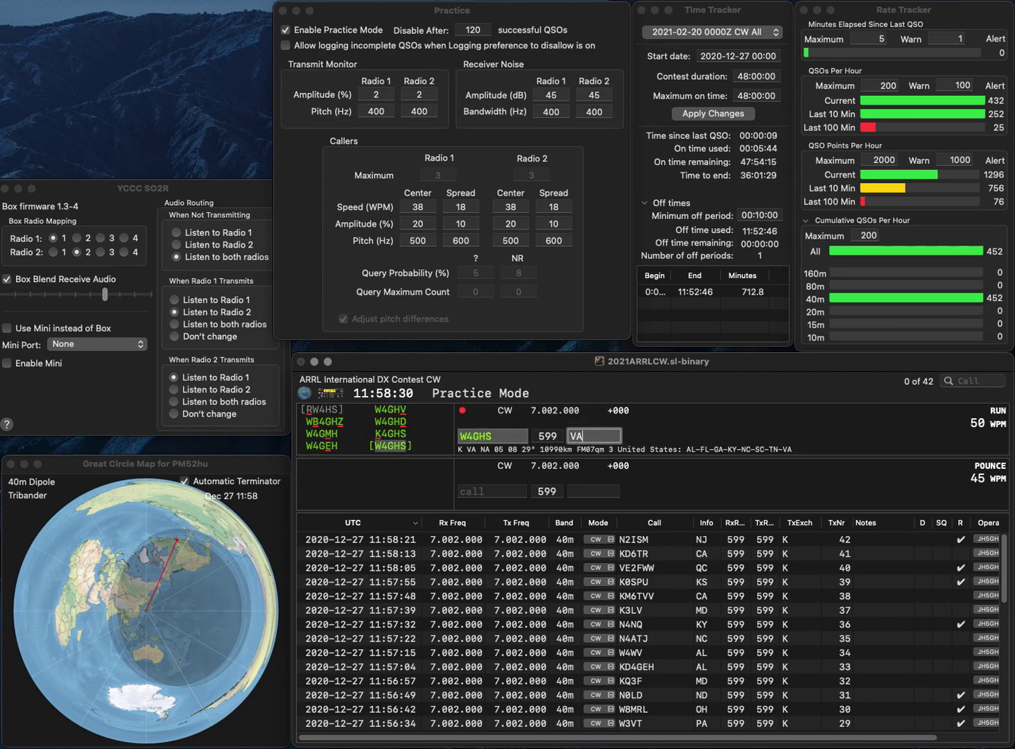
pyautogui.press('Return')
# - Log a practice contact with KB3FNY on the run radio, with received exchange PA
pyautogui.write('KB3FNY')
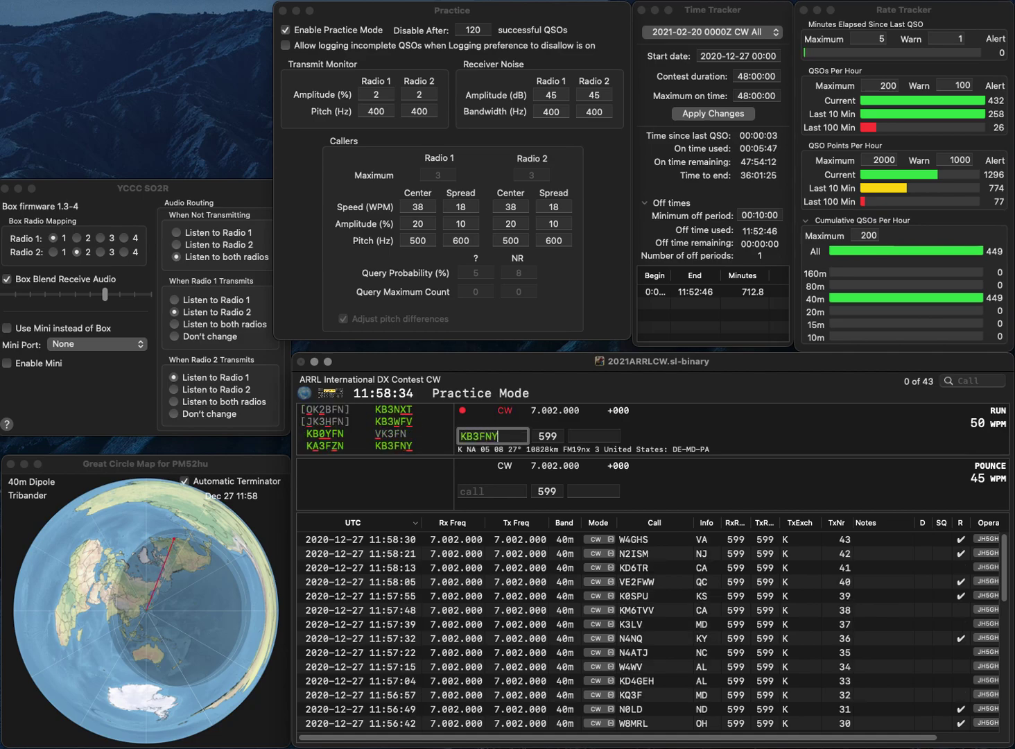
pyautogui.press('Tab')
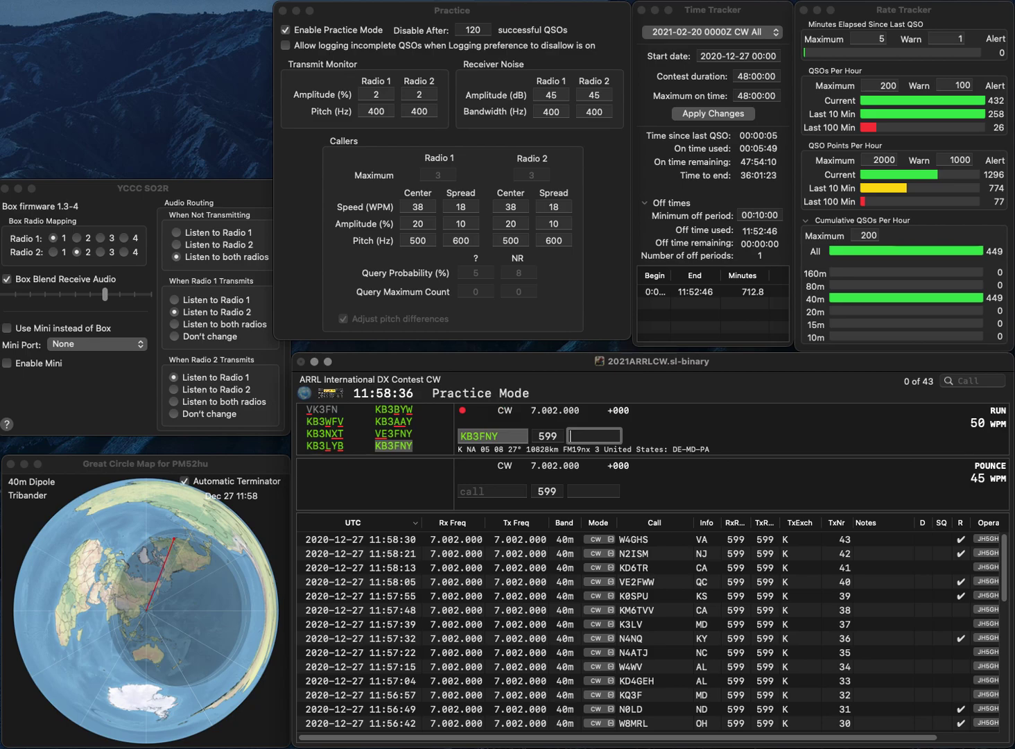
pyautogui.write('PA')
pyautogui.press('Return')
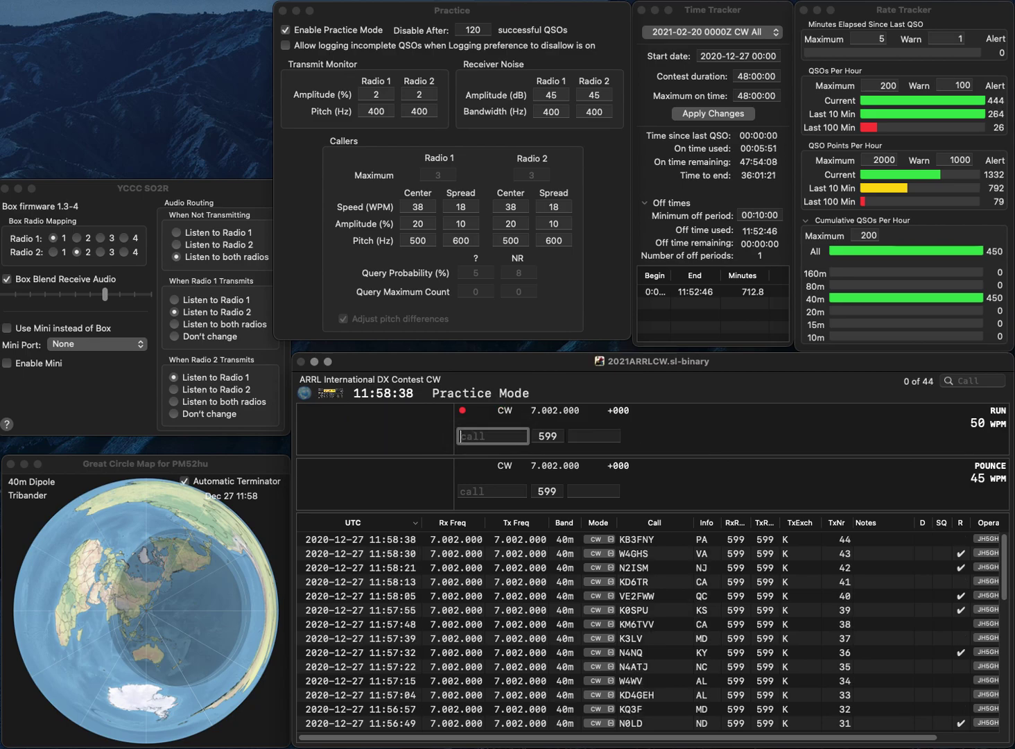
# - Log a practice contact with N0VY on the run radio, with received exchange SD
pyautogui.write('N0VY')
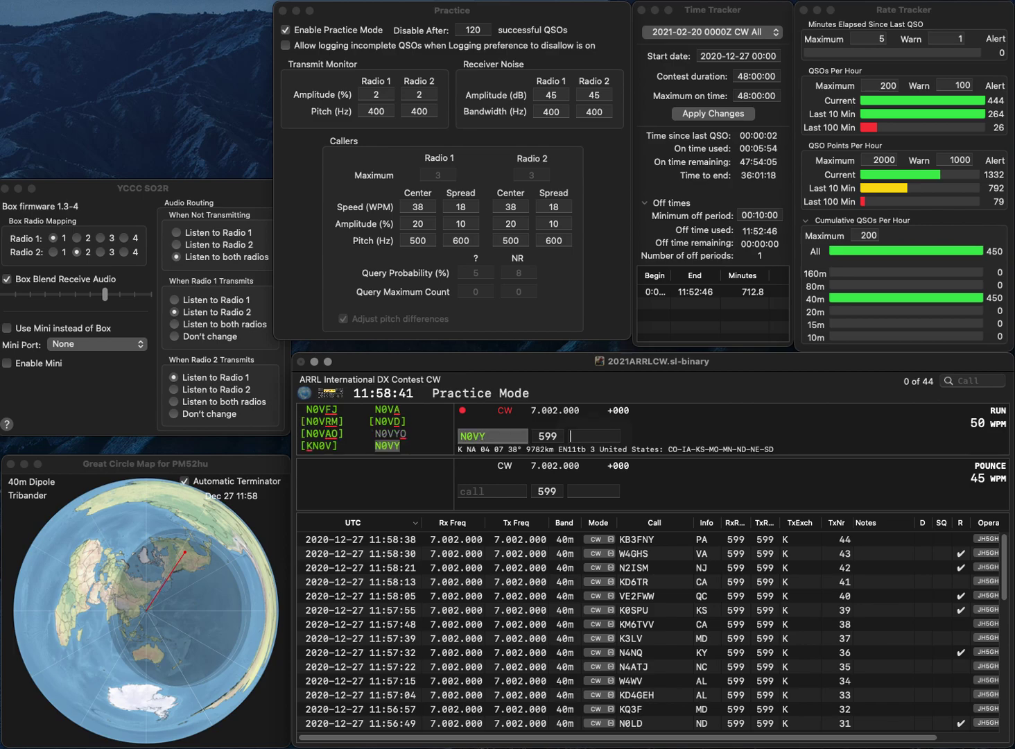
pyautogui.press('Return')
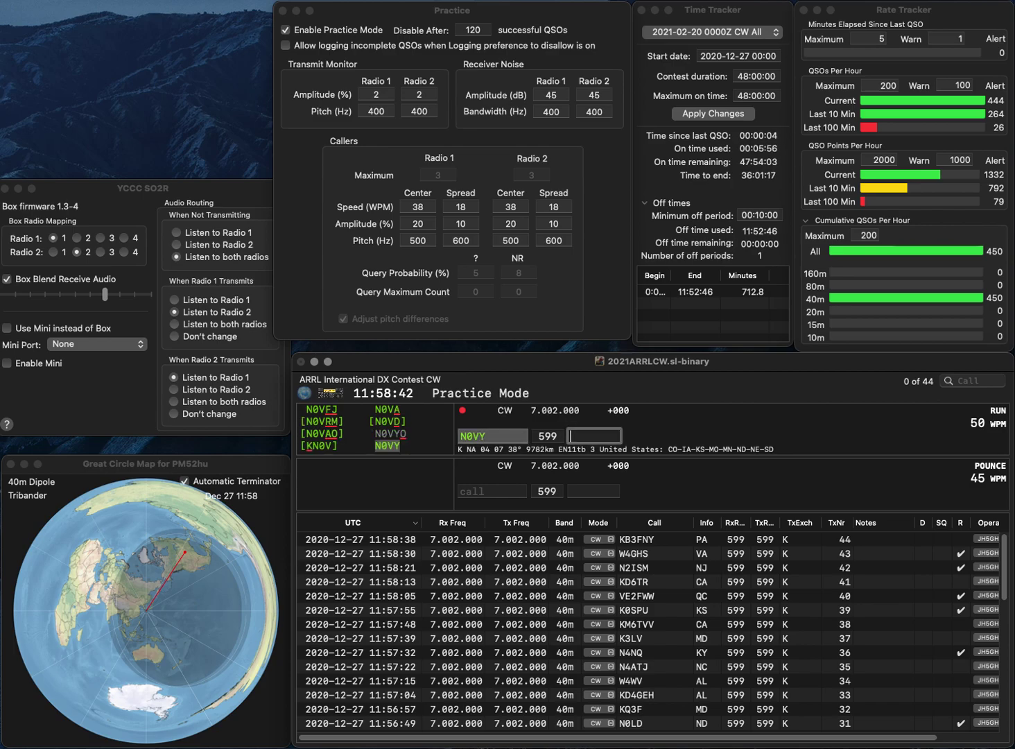
pyautogui.write('SD')
pyautogui.press('Return')
# - Log a practice contact with W8EDU on the run radio, with received exchange OH
pyautogui.write('W')
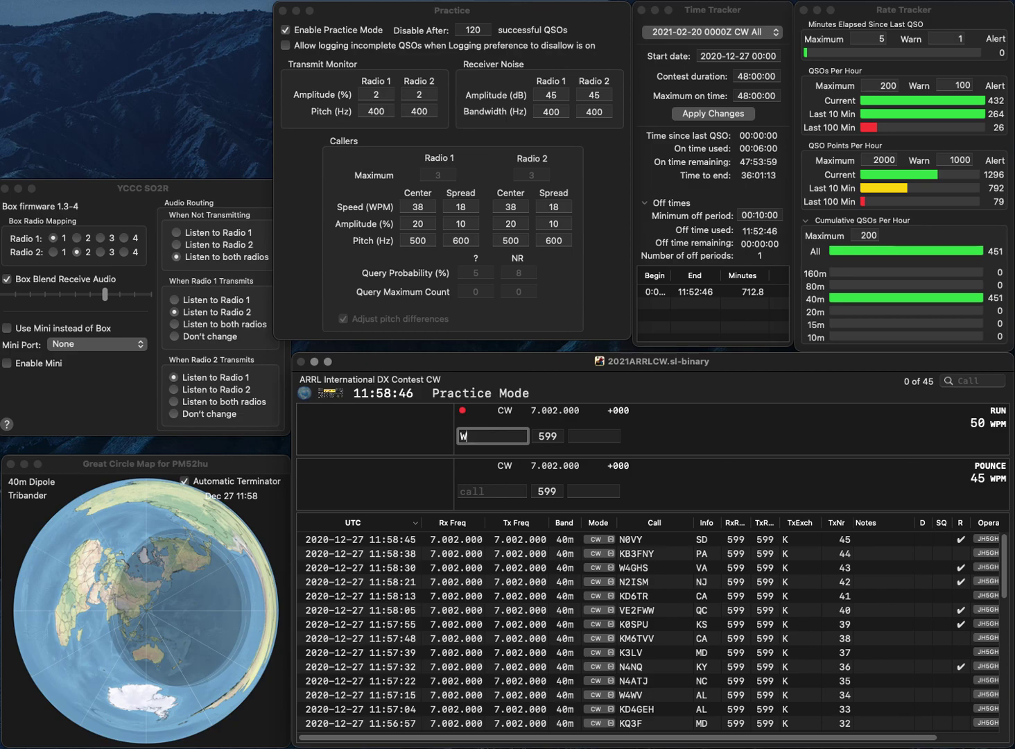
pyautogui.write('8EDU')
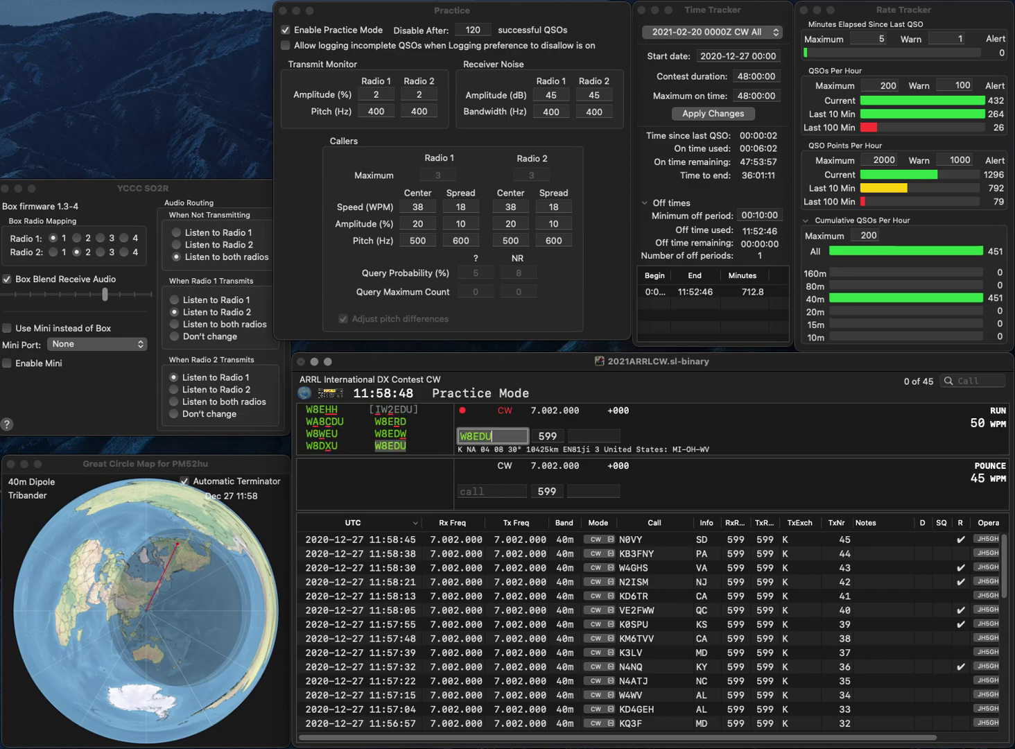
pyautogui.press('Return')
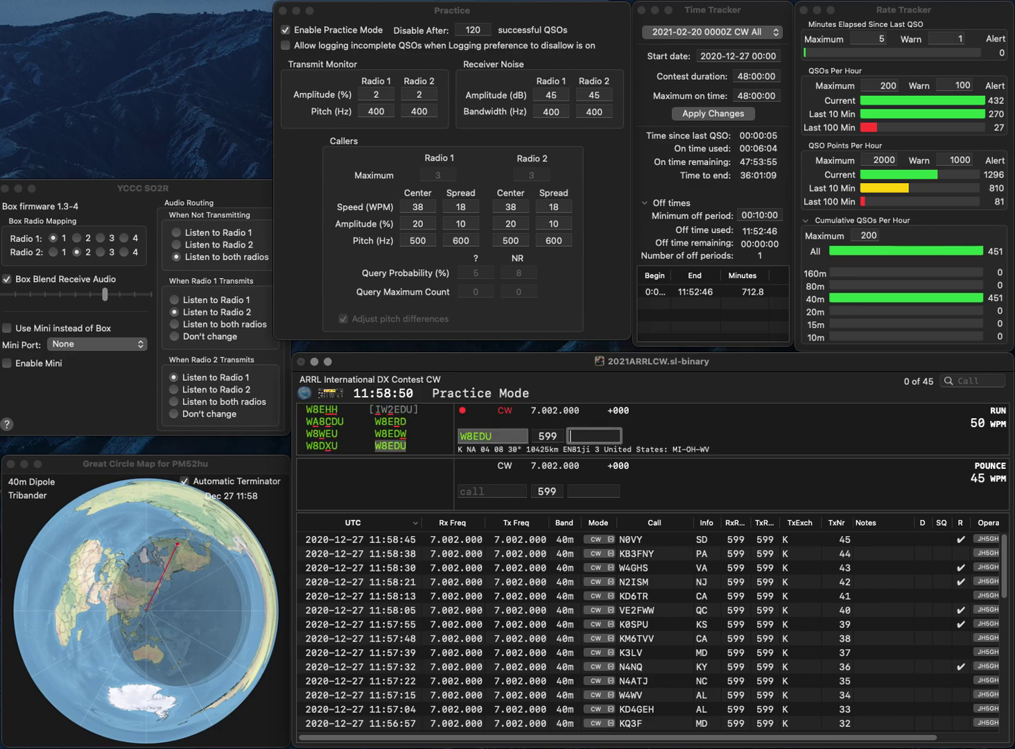
pyautogui.write('OH')
pyautogui.press('Return')
pyautogui.write('KV5B')
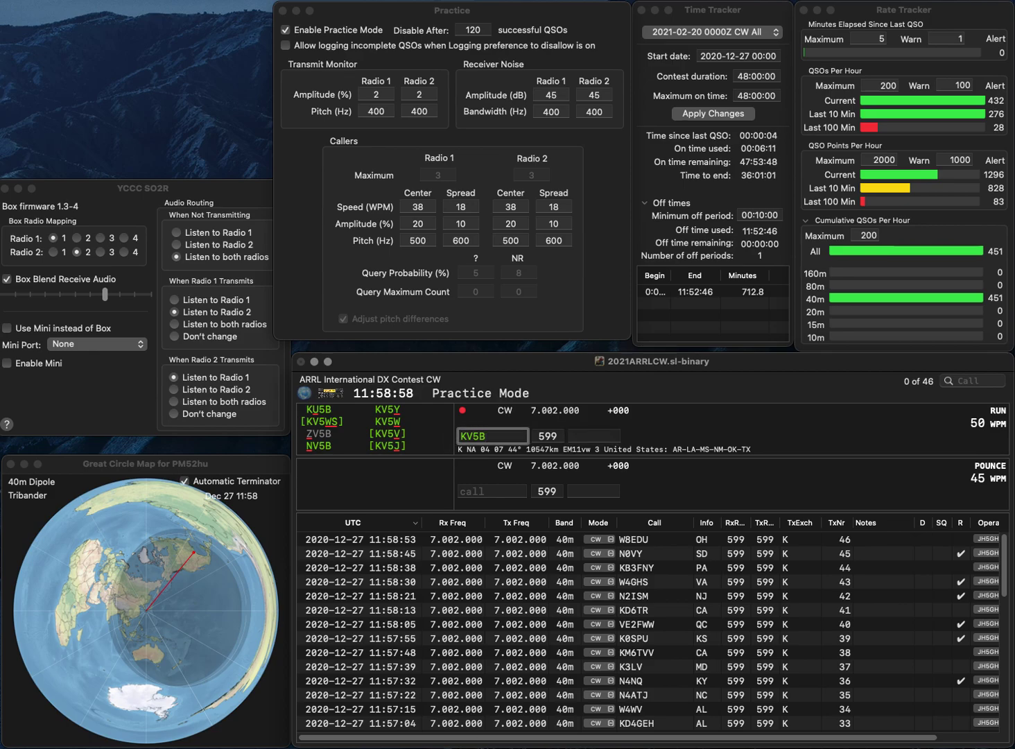
pyautogui.press('Left')
pyautogui.press('BackSpace')
pyautogui.write('U')
pyautogui.press('Return')
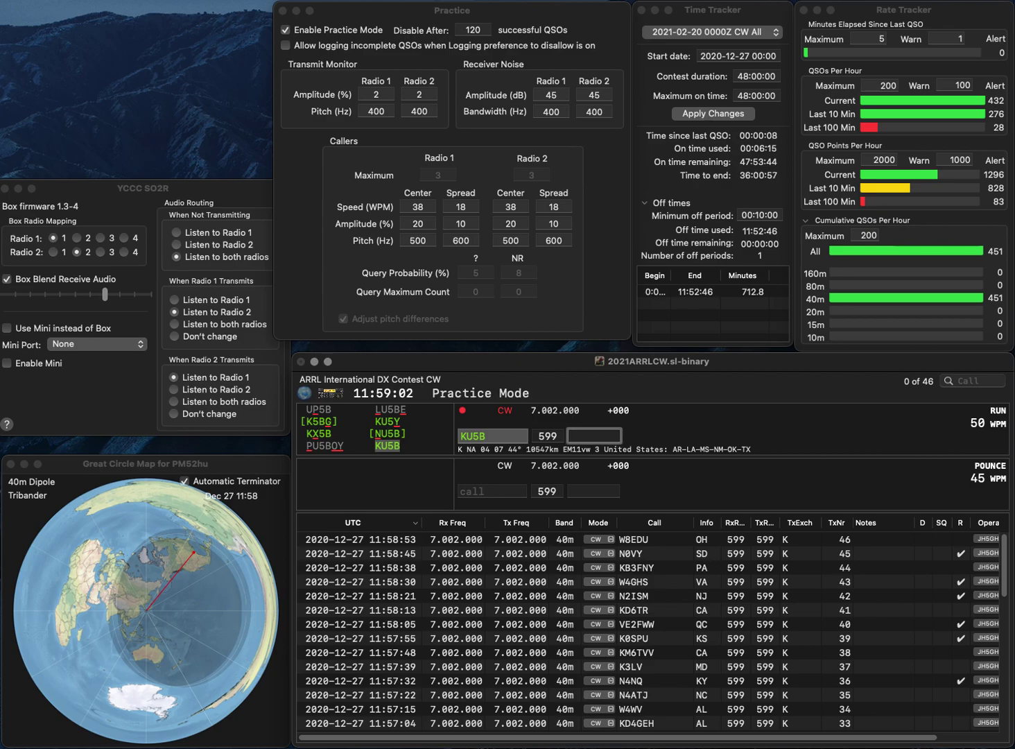
pyautogui.write('AR')
pyautogui.press('Return')
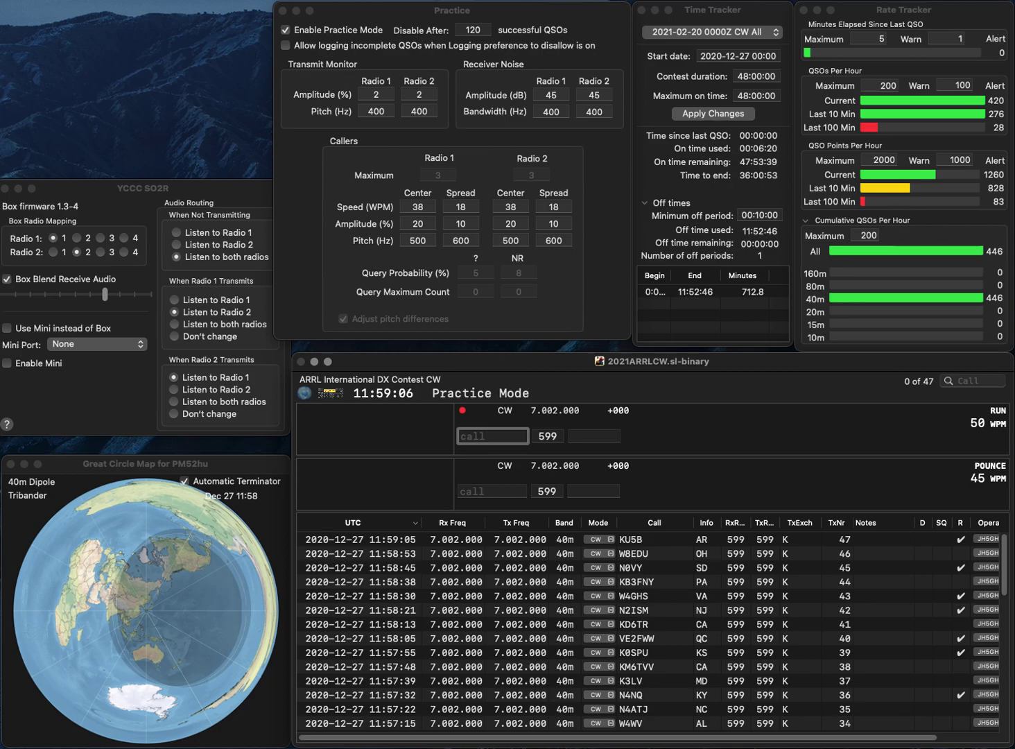
pyautogui.write('K0GXI')
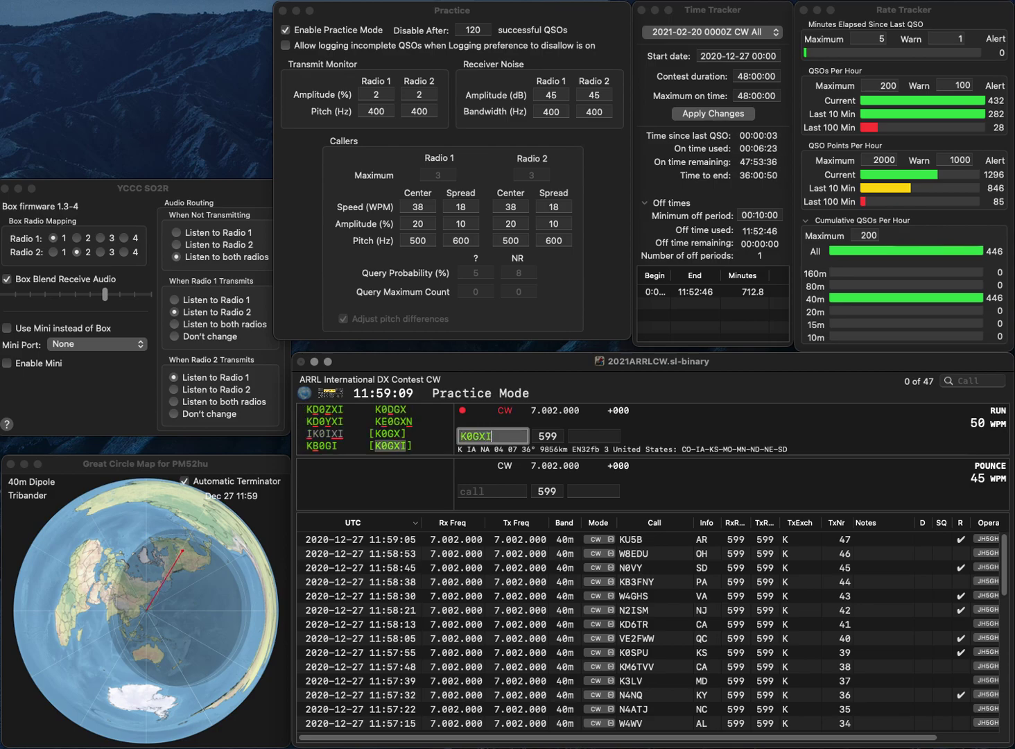
pyautogui.press('space')
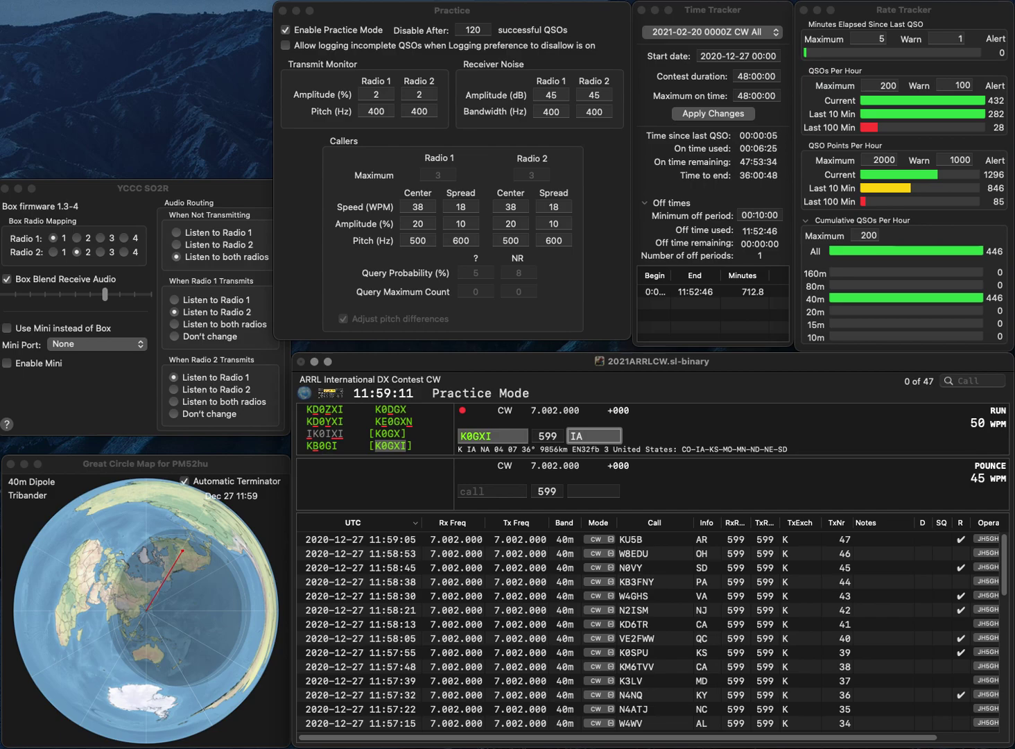
pyautogui.press('Return')
# - Log a practice contact with AC9S on the run radio, with received exchange IL
pyautogui.write('K')
pyautogui.write('C9S')
pyautogui.press('space')
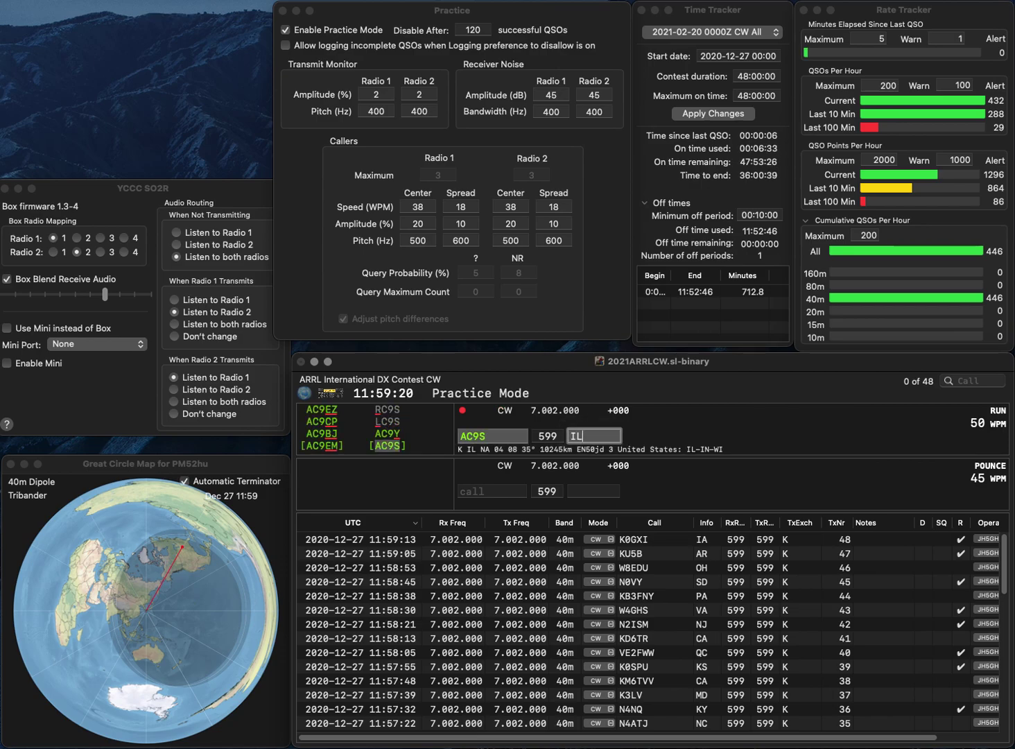
pyautogui.press('Return')
pyautogui.write('K')
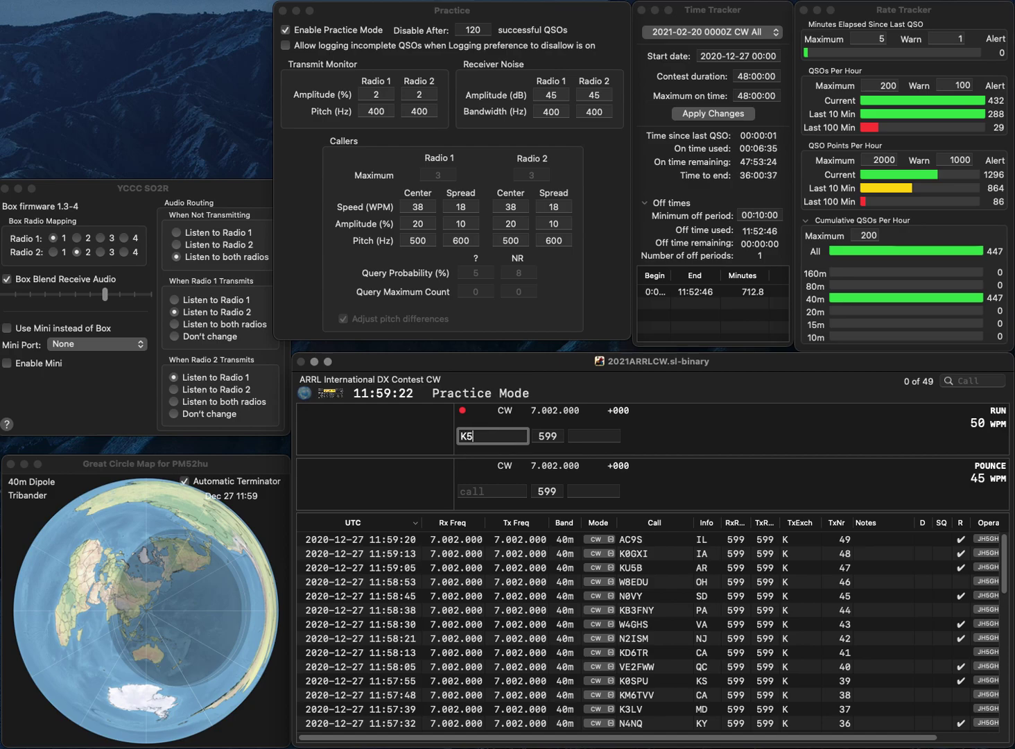
pyautogui.write('5')
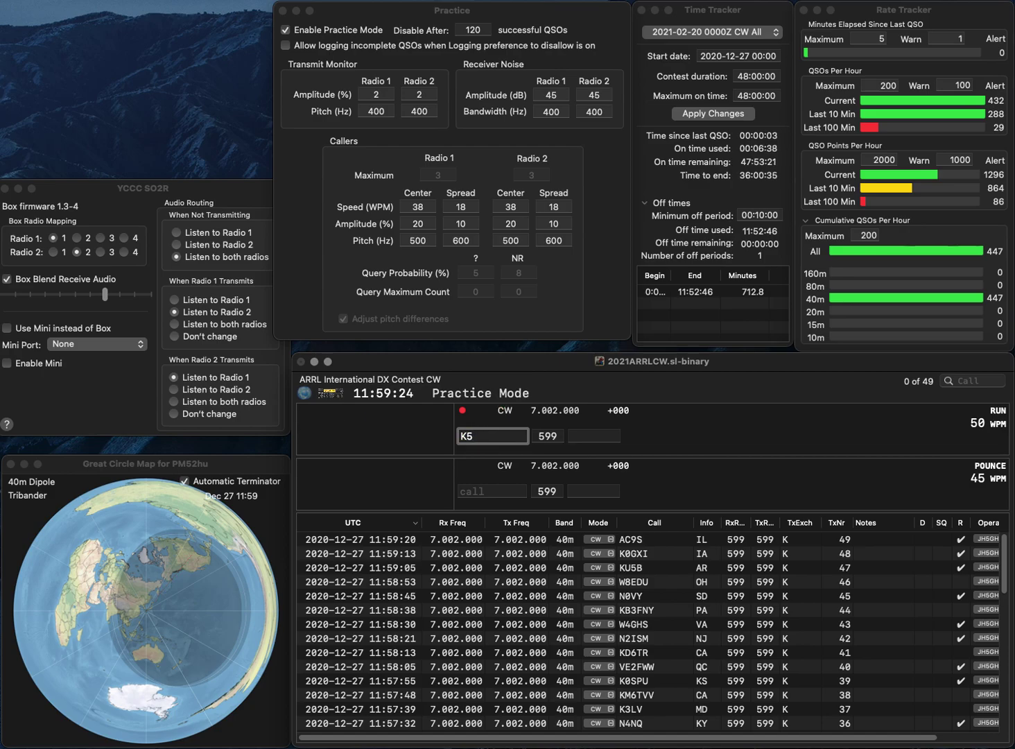
pyautogui.write('LR')
pyautogui.press('BackSpace')
pyautogui.press('BackSpace')
pyautogui.write('BI')
pyautogui.press('Left')
pyautogui.press('Left')
pyautogui.press('BackSpace')
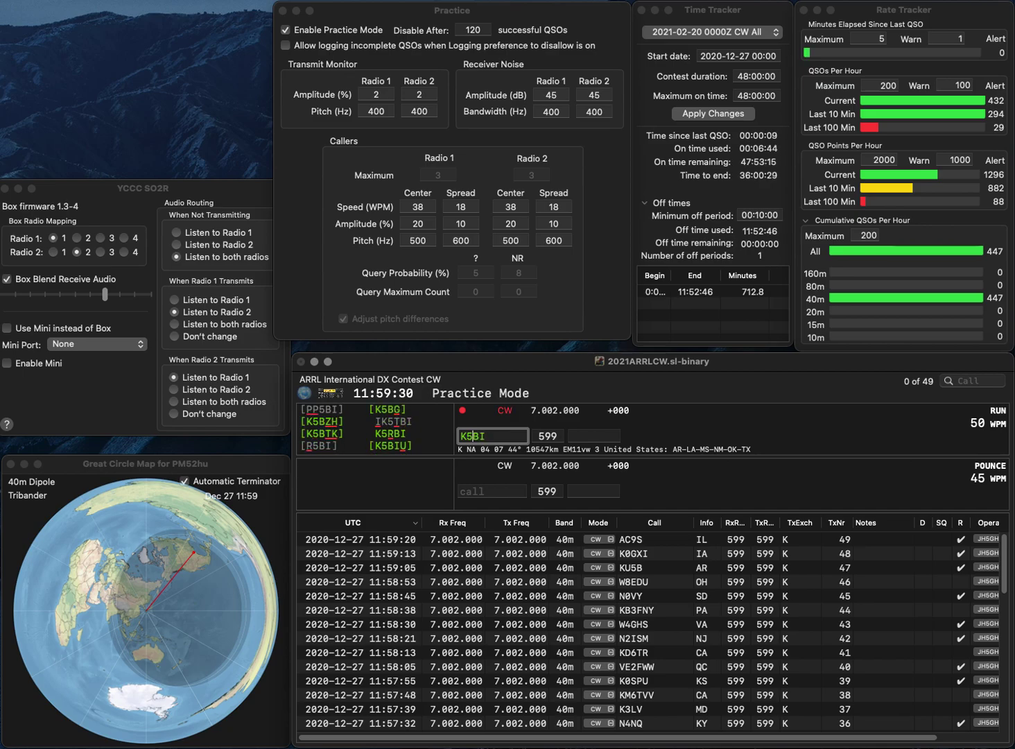
pyautogui.write('R')
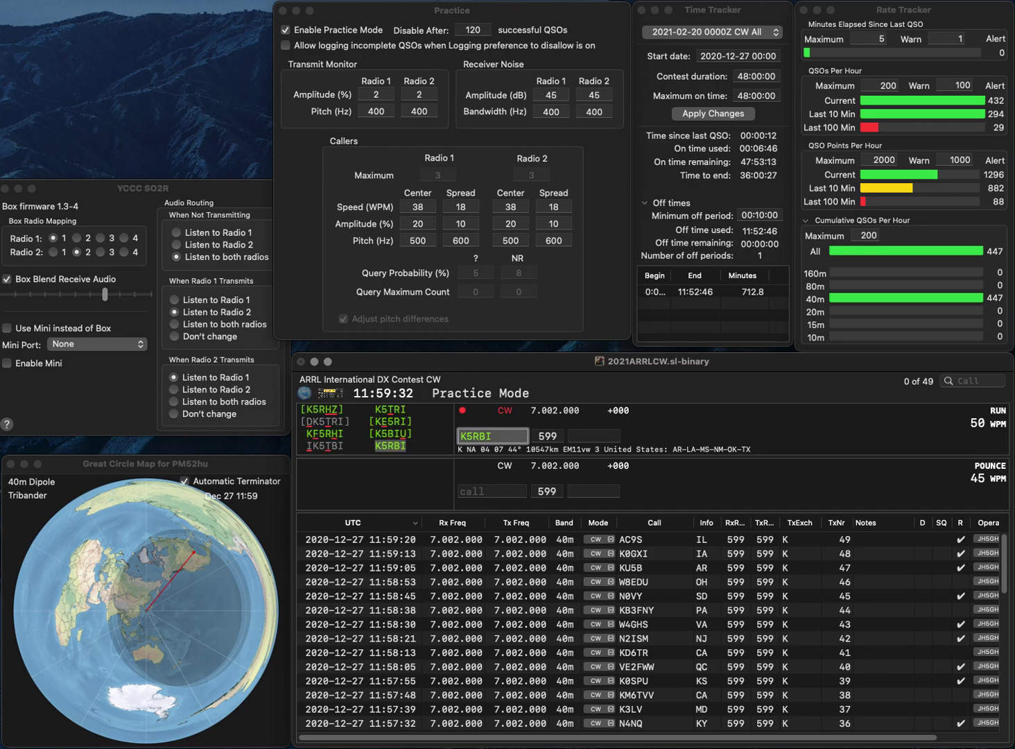
pyautogui.click(594, 435)
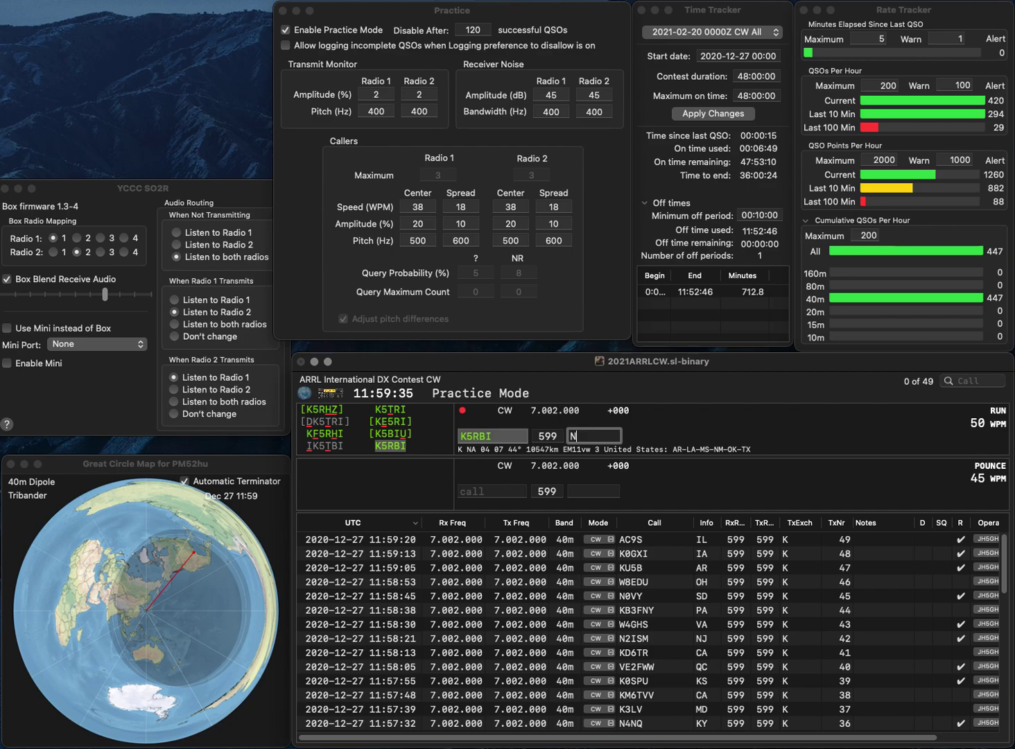
pyautogui.press('Return')
pyautogui.write('KE4')
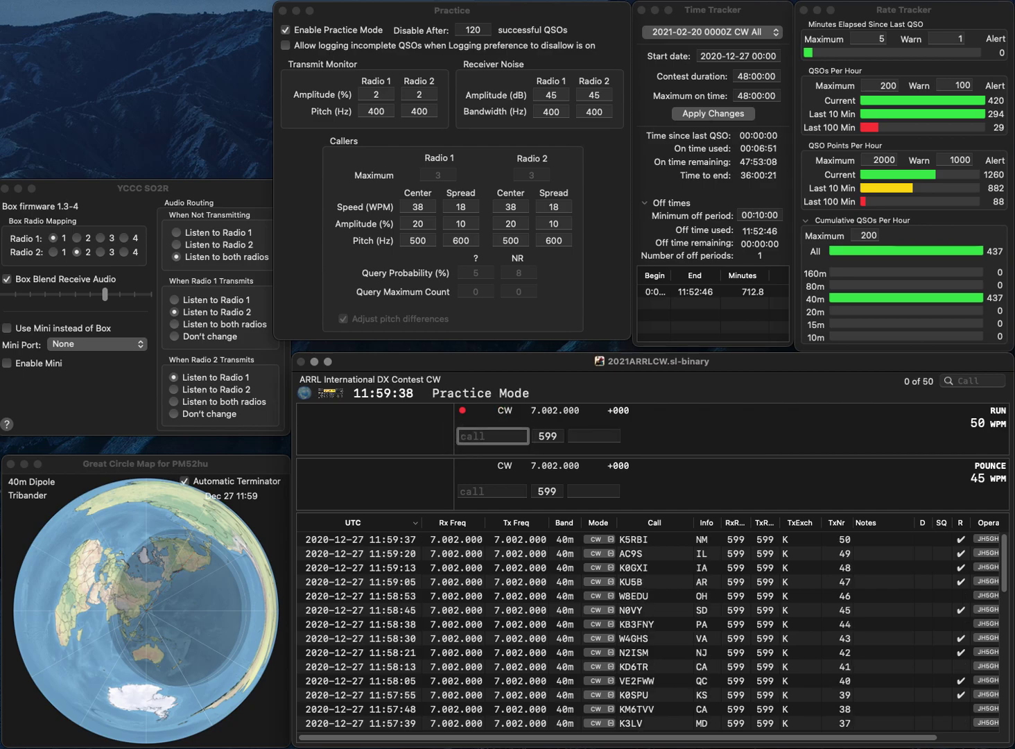
pyautogui.write('FD')
pyautogui.press('space')
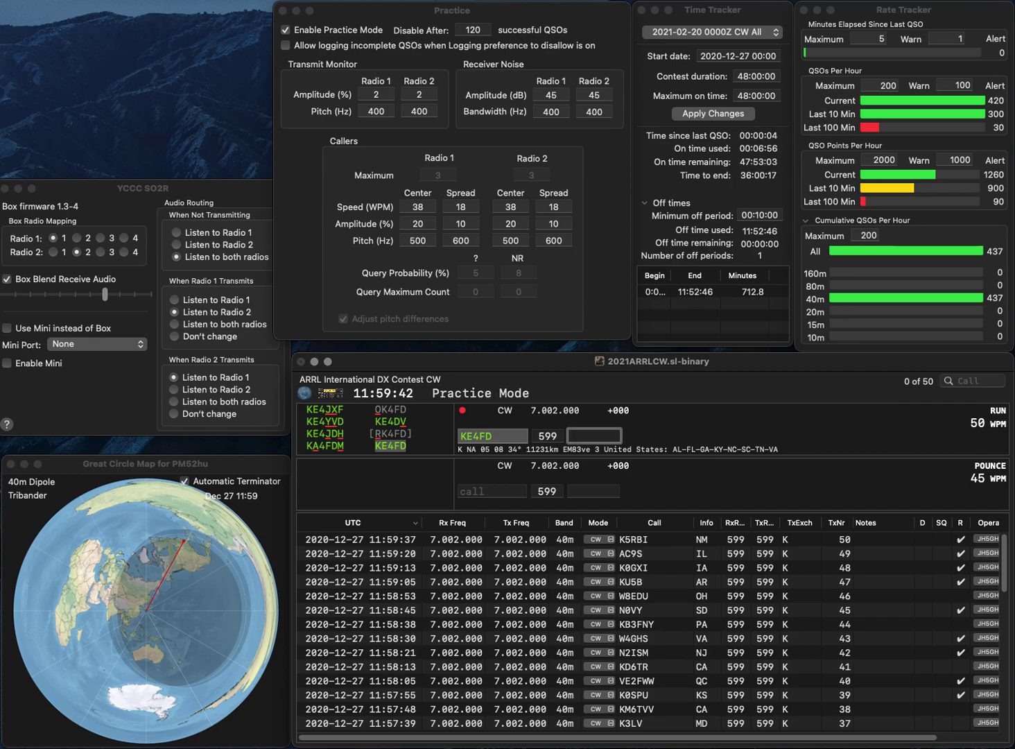
pyautogui.write('AL')
pyautogui.press('Return')
pyautogui.write('W')
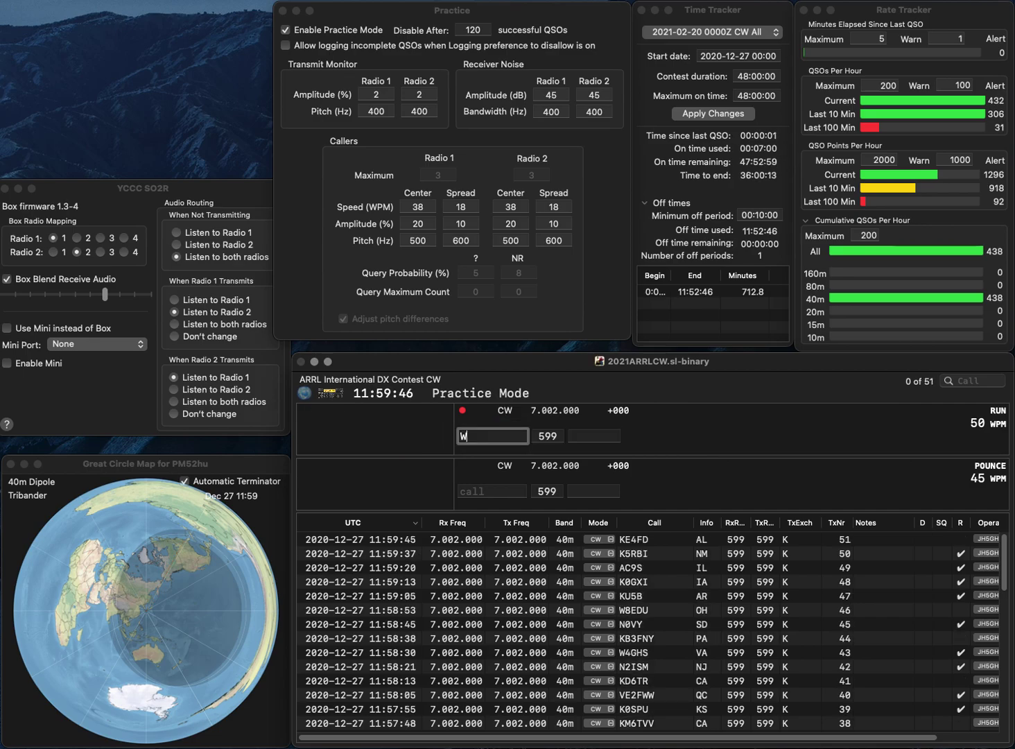
pyautogui.write('7JO')
pyautogui.press('space')
pyautogui.write('WA')
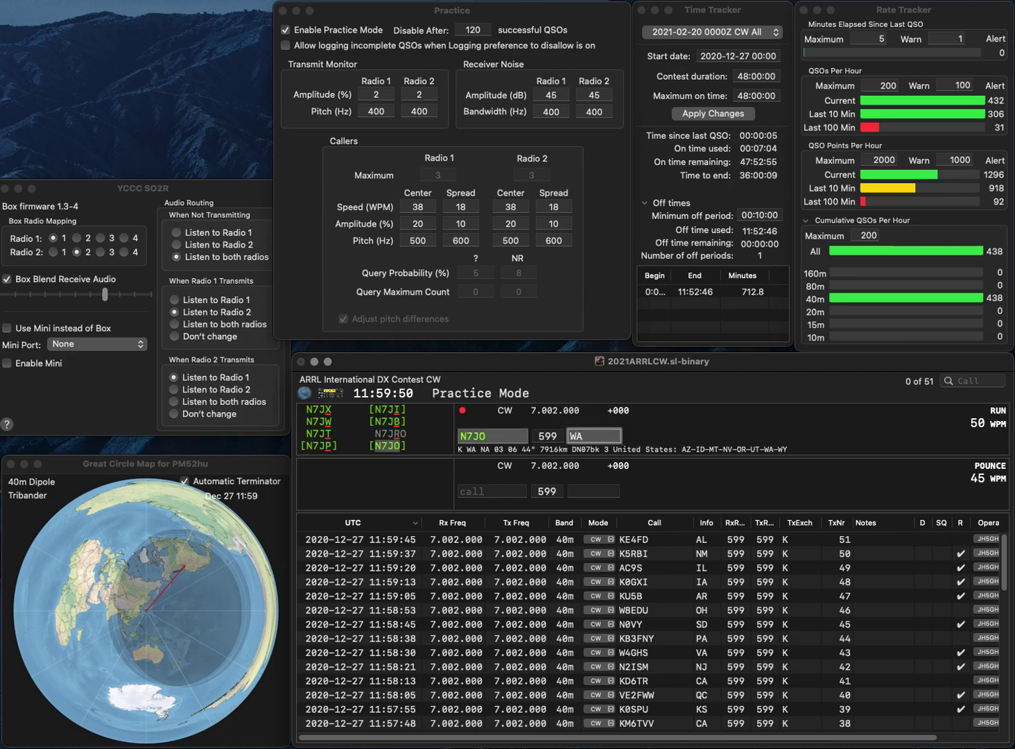
pyautogui.press('Return')
# - Log a practice contact with K5ZX on the run radio, with received exchange MS
pyautogui.write('K5ZX')
pyautogui.press('Return')
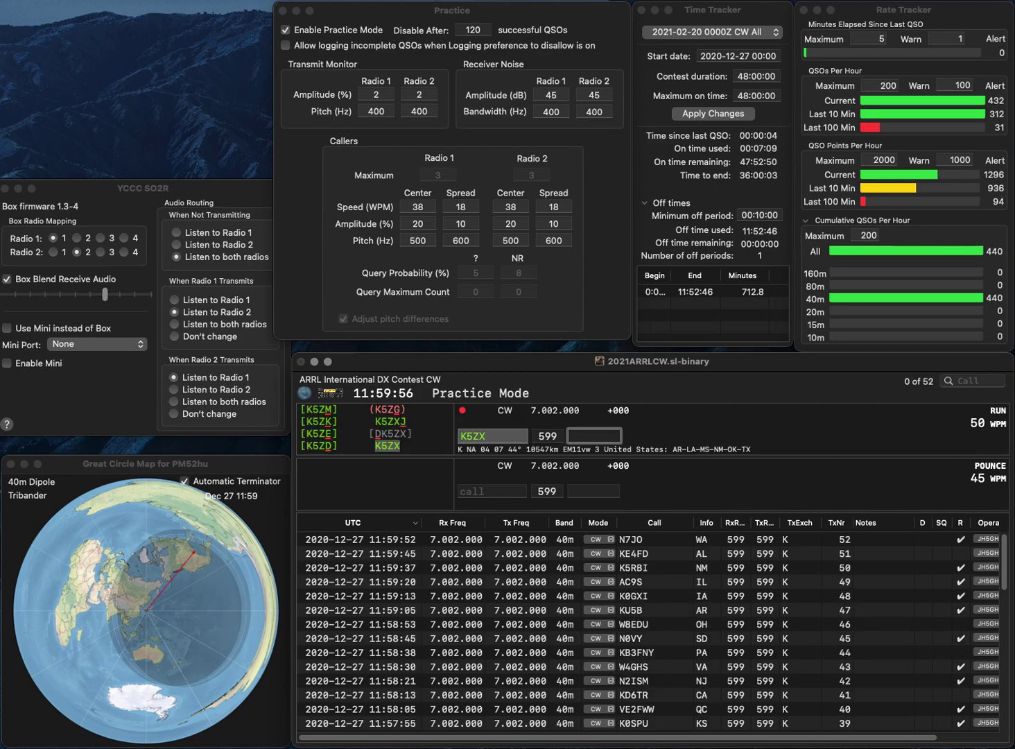
pyautogui.write('MS')
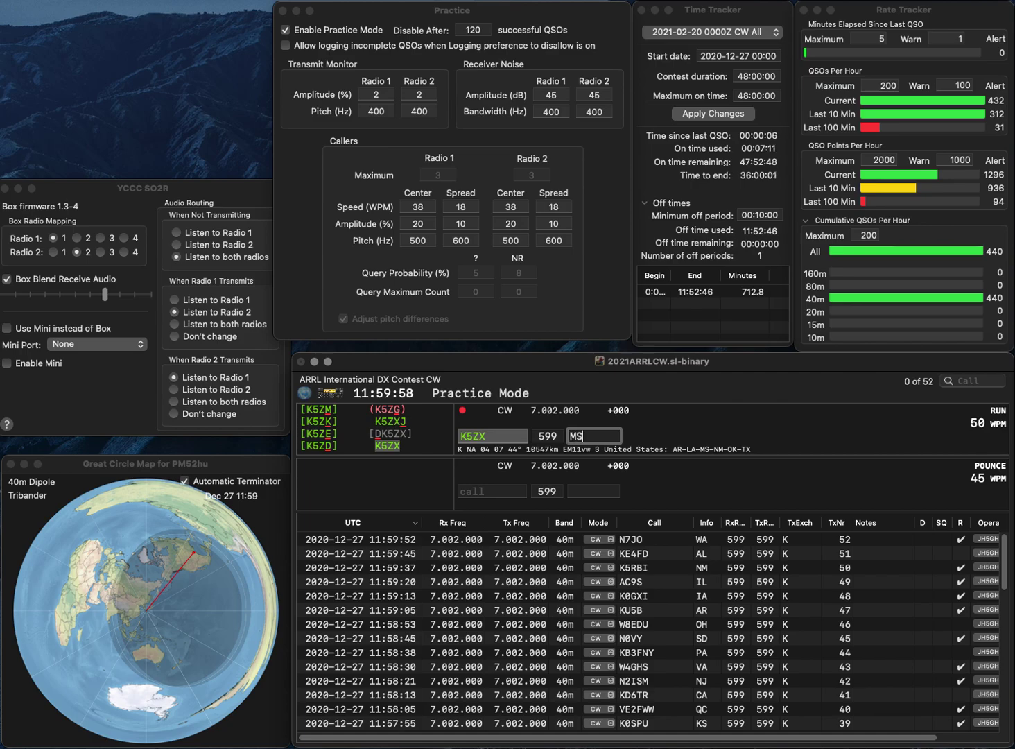
pyautogui.press('Return')
# - Log a practice contact with W4LIP on the run radio, with received exchange SC
pyautogui.write('WLIP')
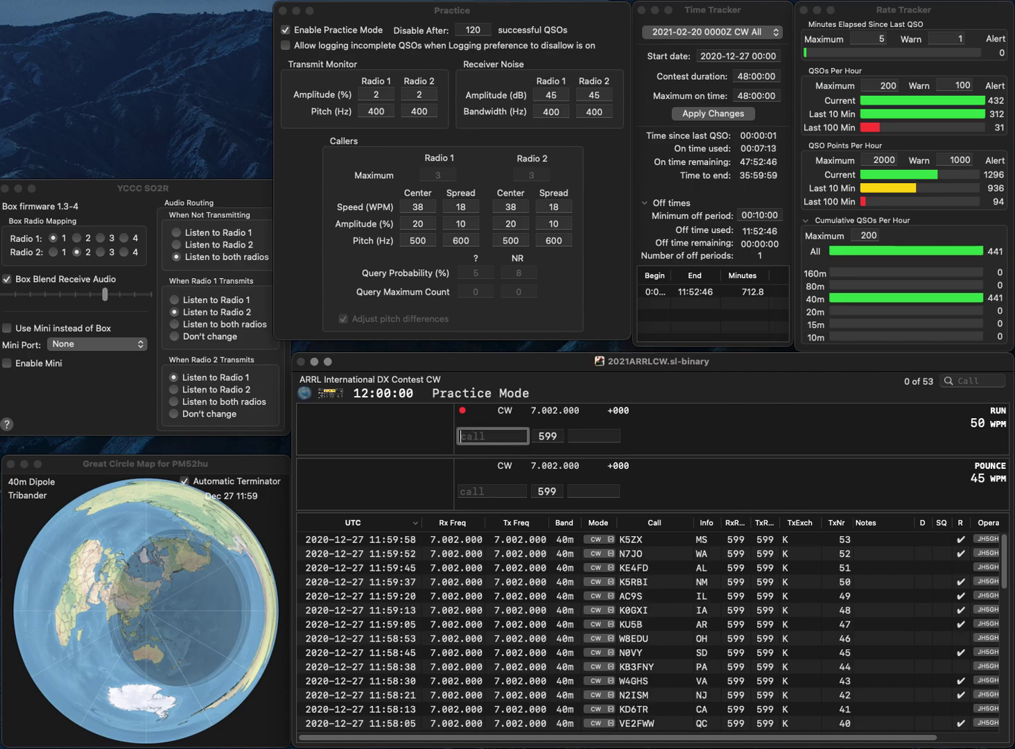
pyautogui.click(465, 435)
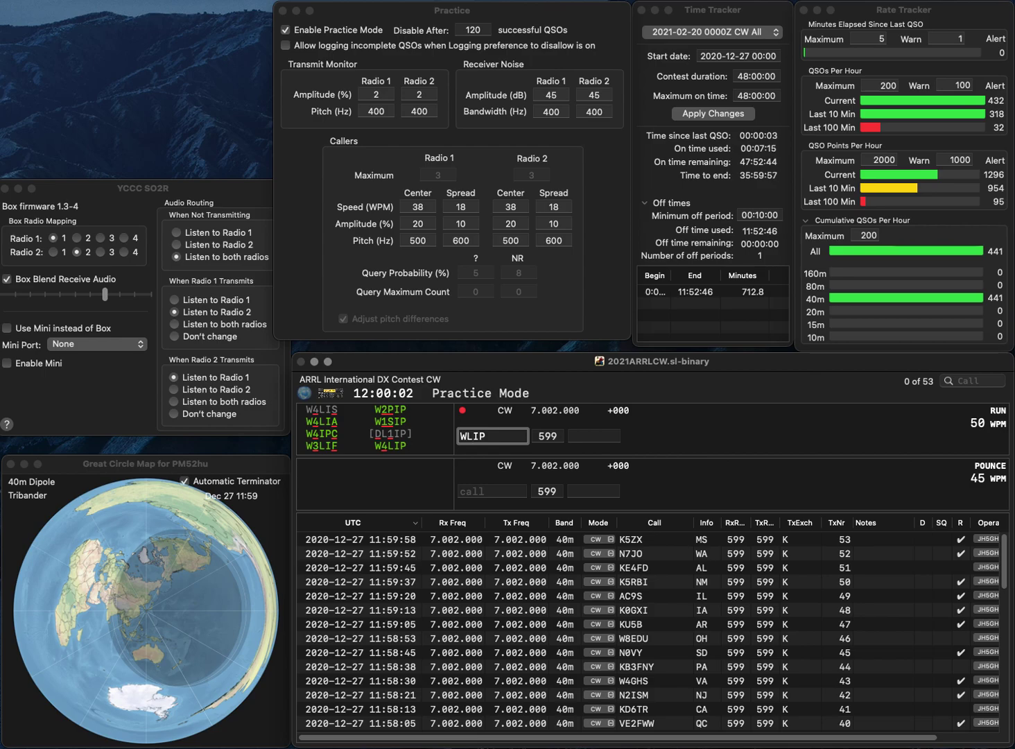
pyautogui.write('4')
pyautogui.press('space')
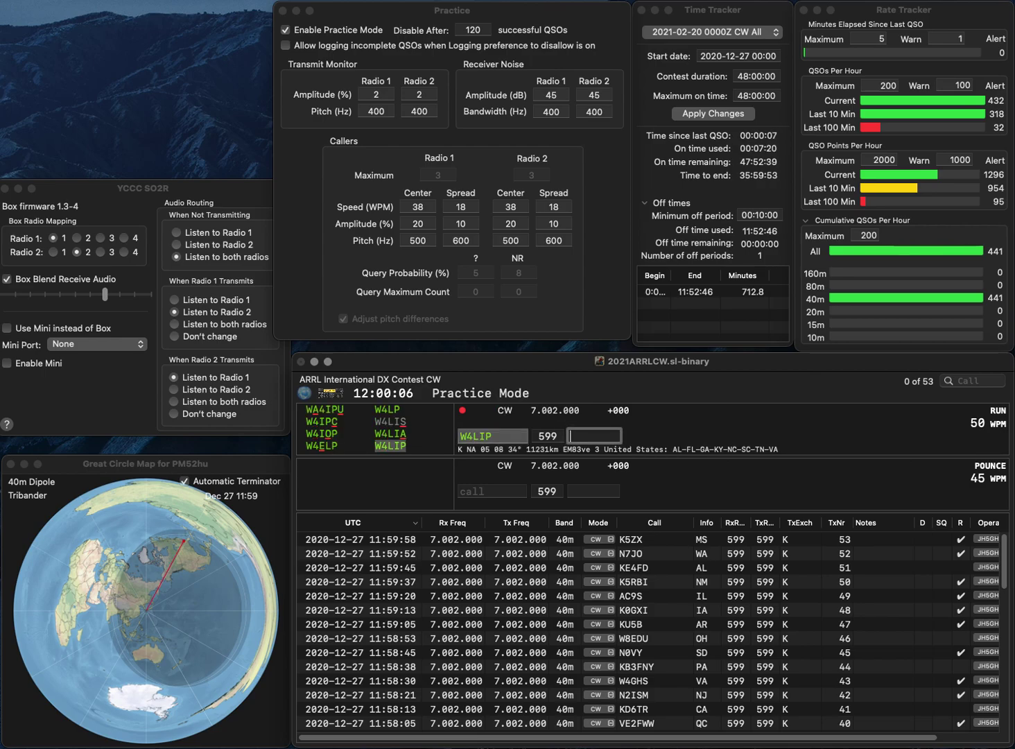
pyautogui.write('SC')
pyautogui.press('Return')
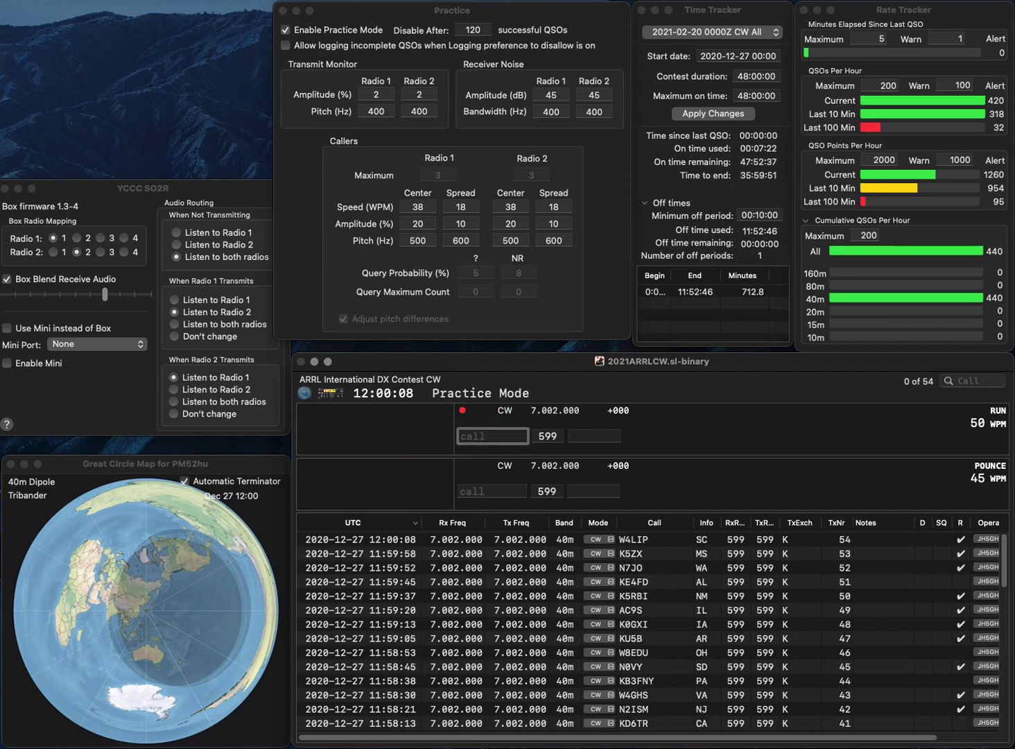
pyautogui.write('N7IR')
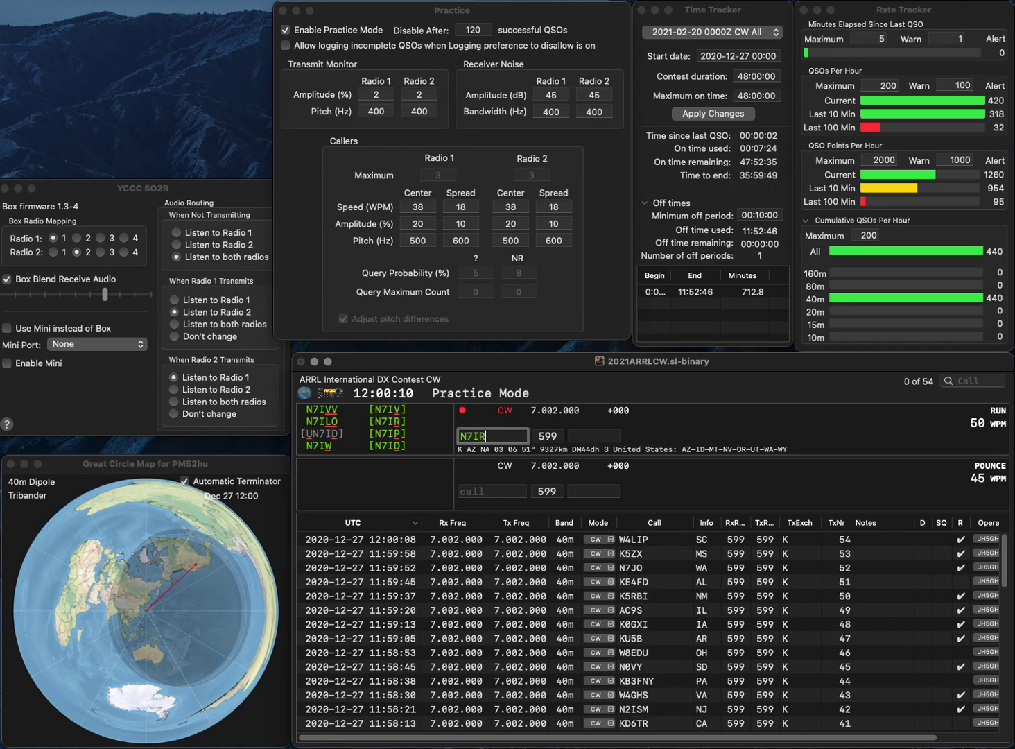
pyautogui.press('space')
pyautogui.write('AZ')
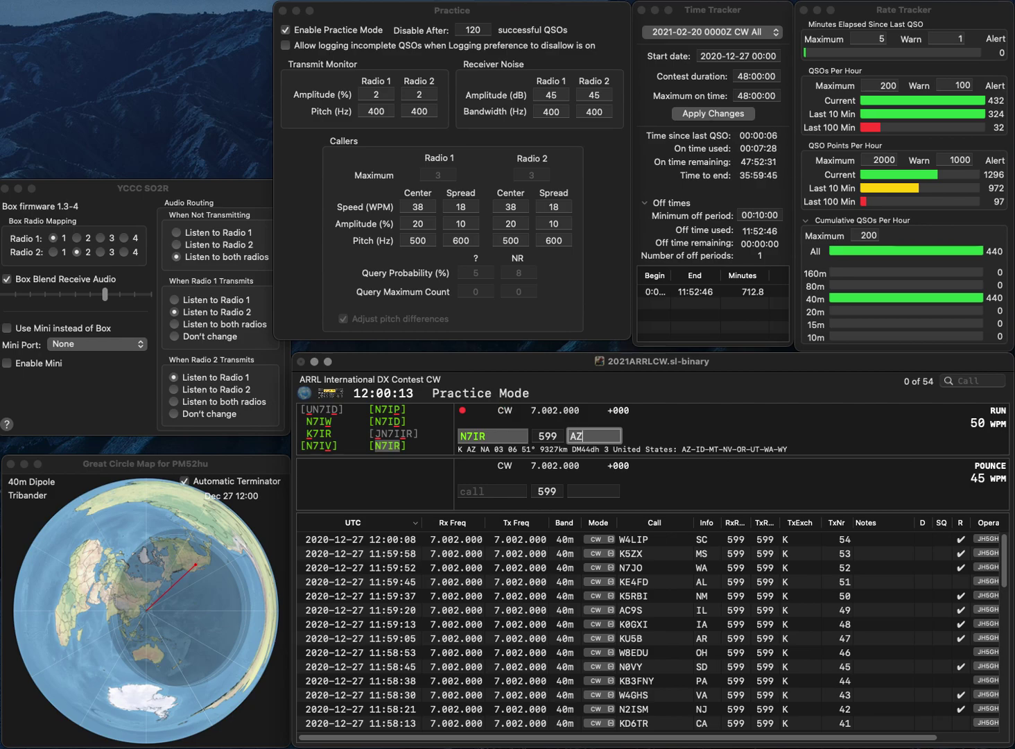
pyautogui.press('Return')
# - Log a practice contact with WA3C on the run radio, with received exchange OH
pyautogui.write('WA3C')
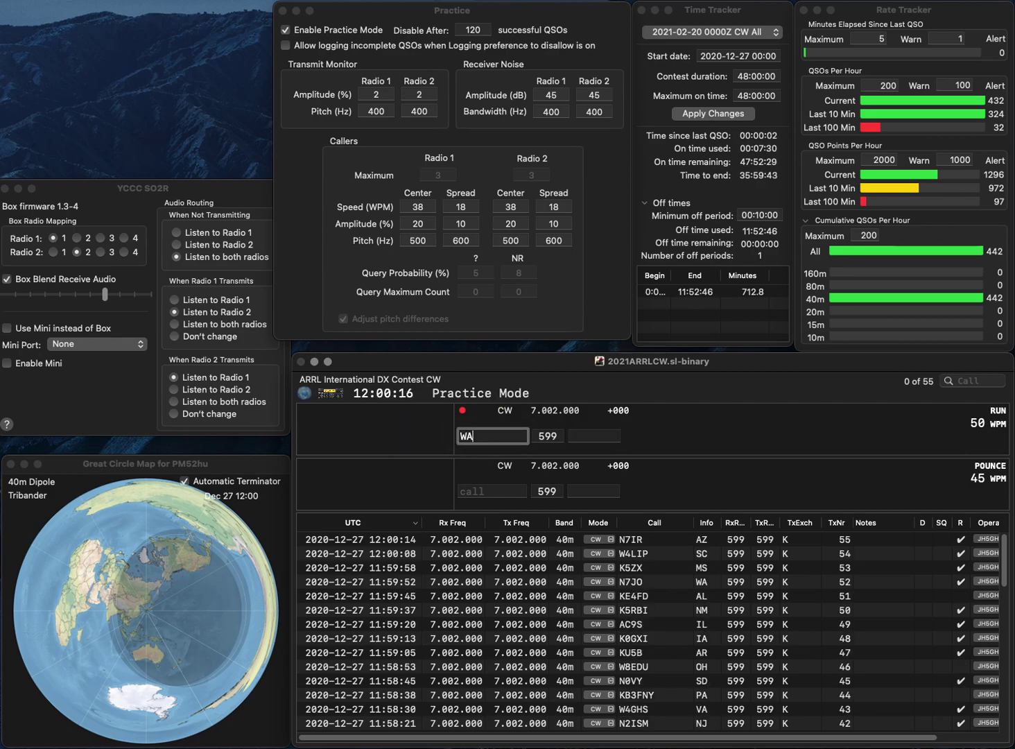
pyautogui.press('space')
pyautogui.write('OH')
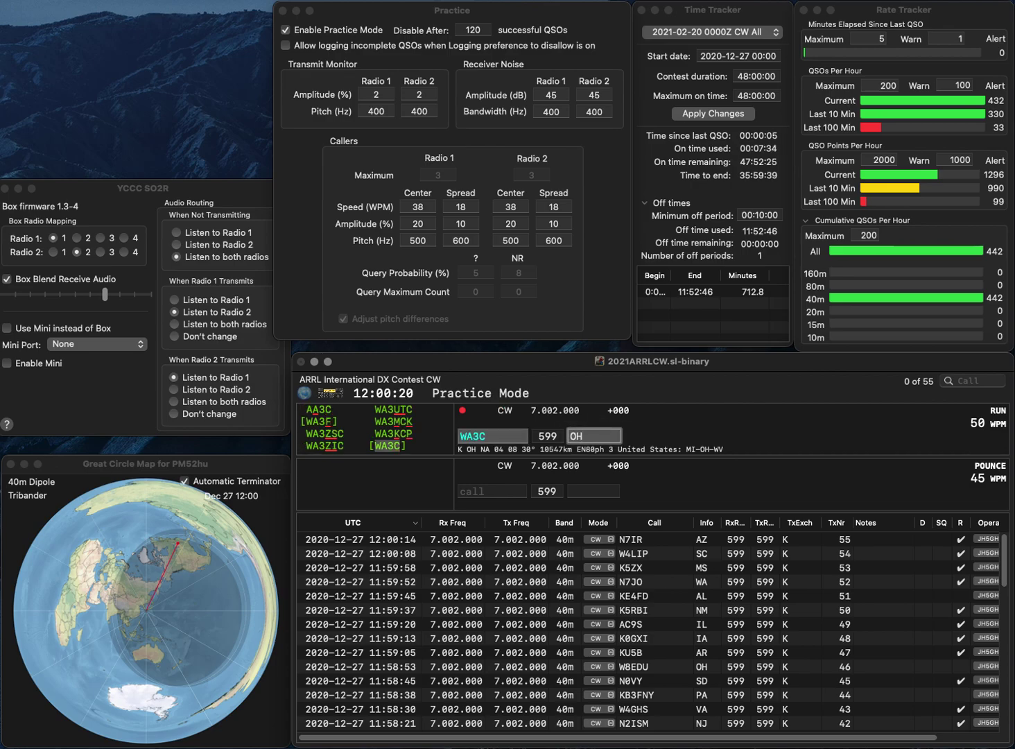
pyautogui.press('Return')
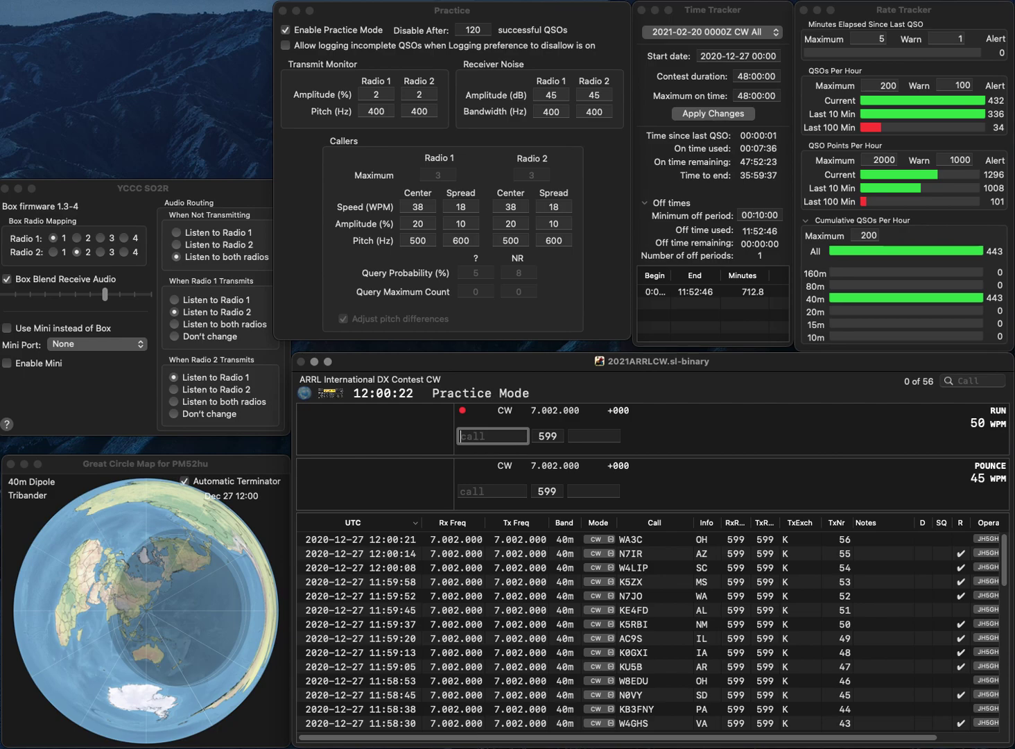
# - Log a practice contact with W2KV on the run radio, with received exchange NJ
pyautogui.write('W2KV')
pyautogui.press('Return')
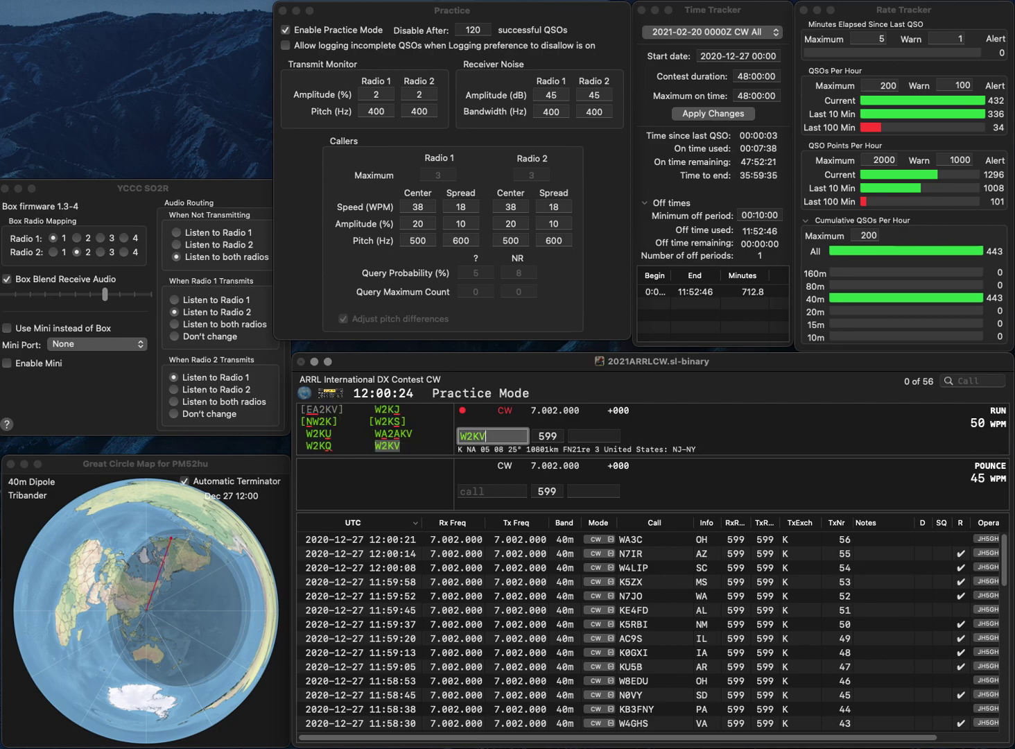
pyautogui.write('N')
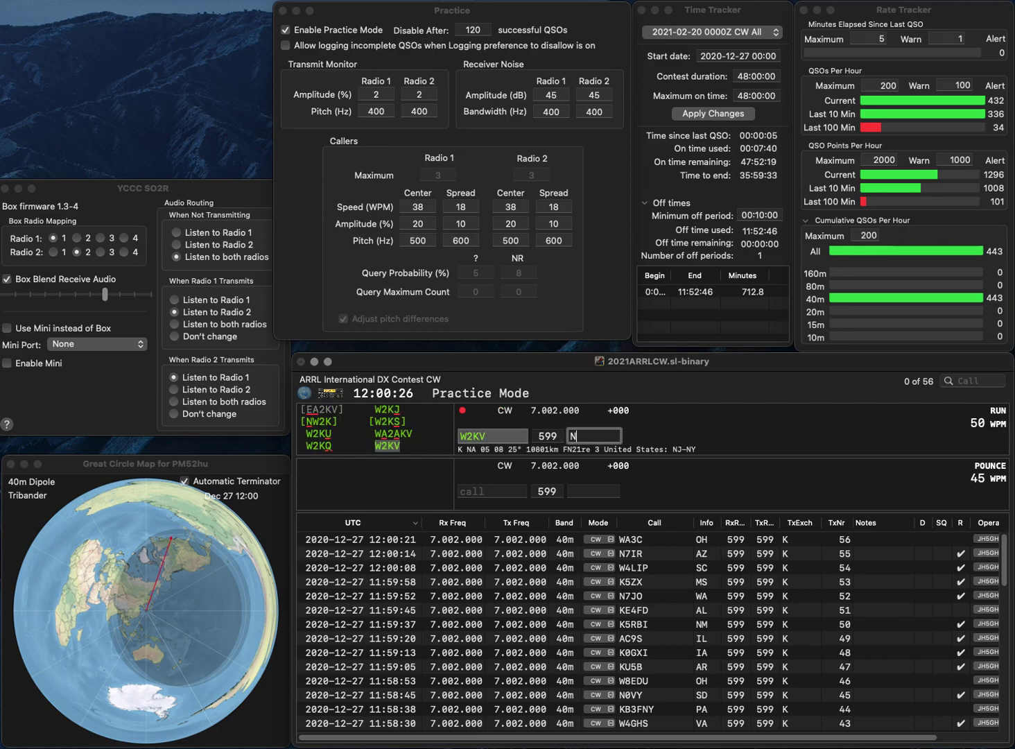
pyautogui.write('J')
pyautogui.press('Return')
# - Log a practice contact with W1DQ on the run radio, with received exchange NH
pyautogui.write('W1DQ')
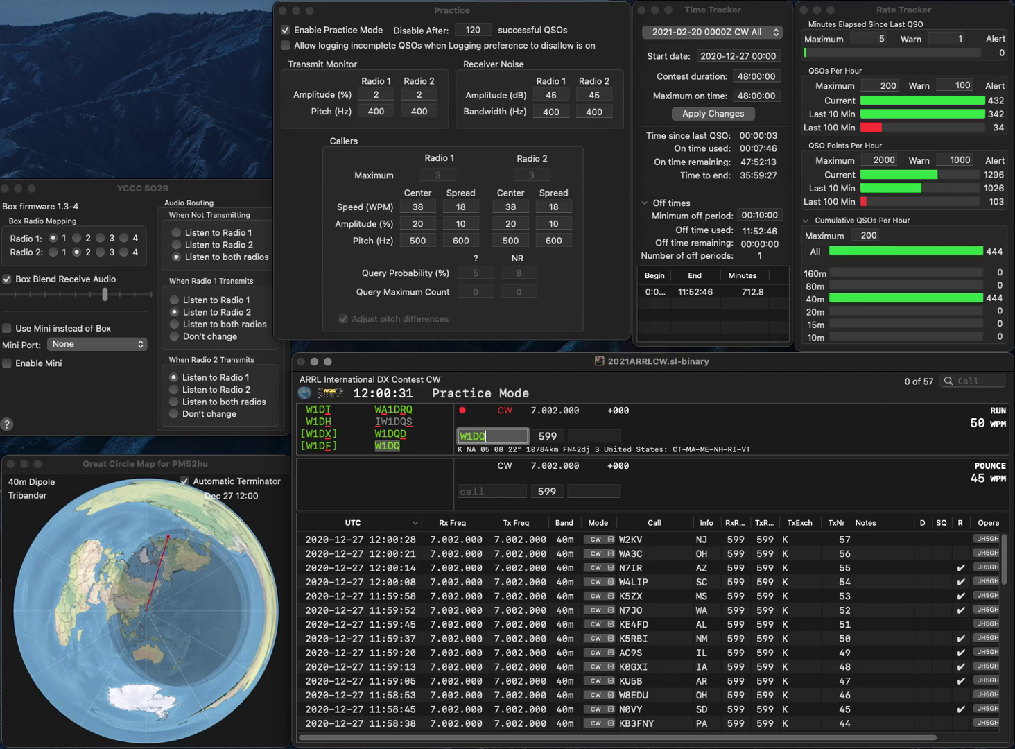
pyautogui.press('Return')
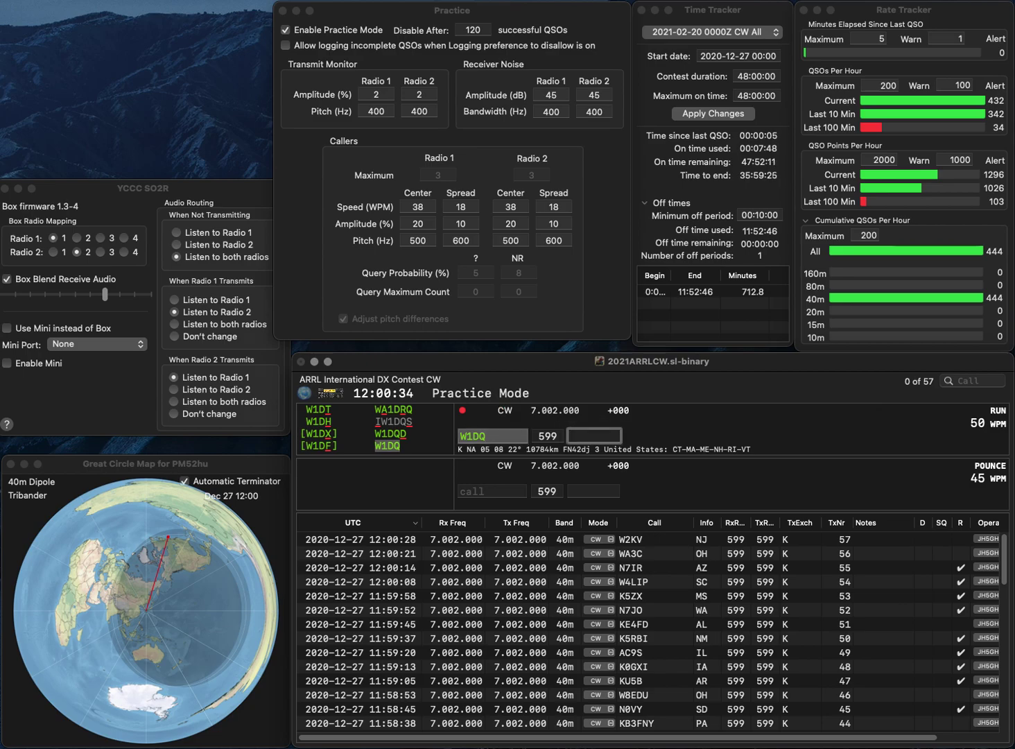
pyautogui.write('NH')
pyautogui.press('Return')
pyautogui.write('W2')
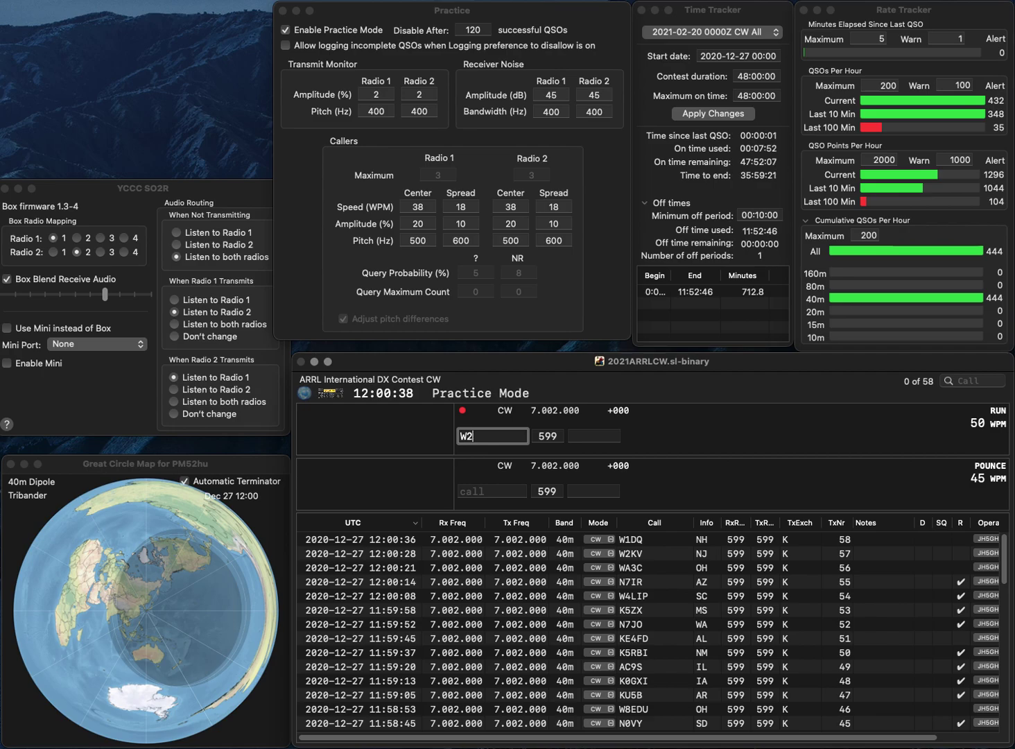
pyautogui.write('NMI')
pyautogui.press('Return')
pyautogui.write('N')
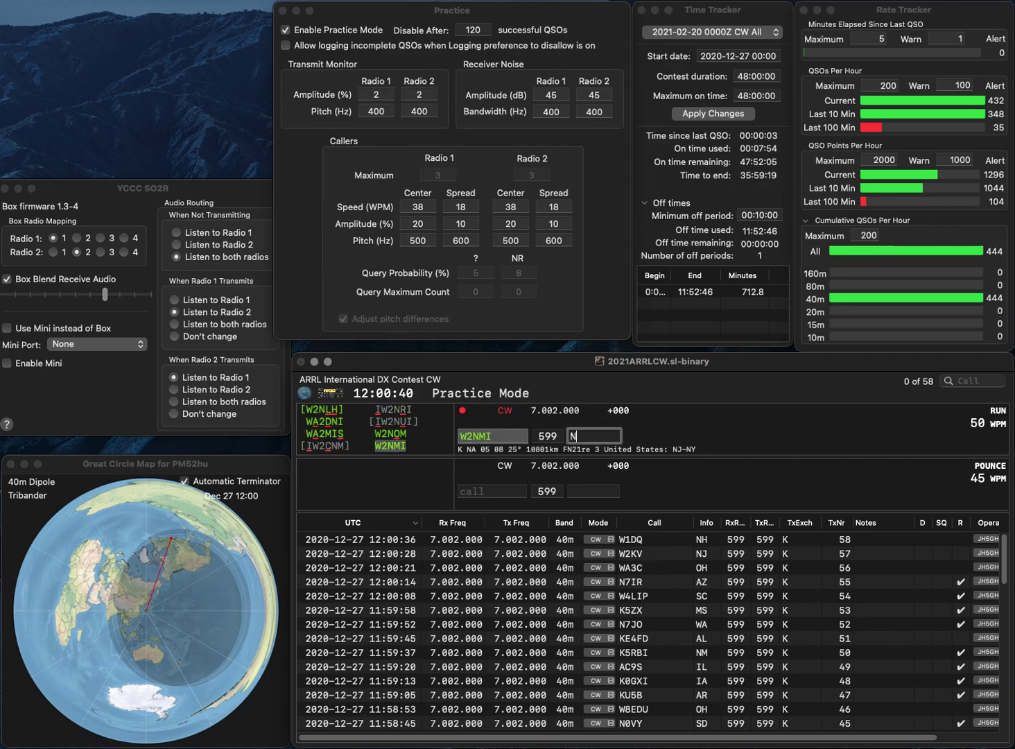
pyautogui.write('J')
pyautogui.press('Return')
# - Log a practice contact with W1RQ on the run radio, with received exchange MA
pyautogui.write('W')
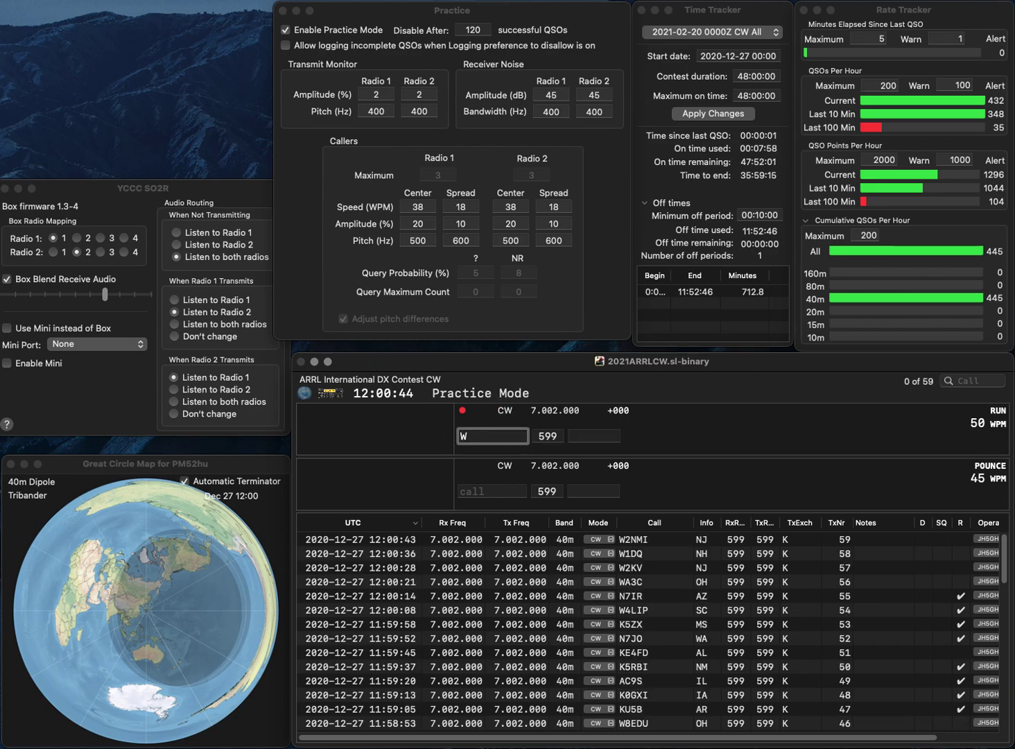
pyautogui.write('1RQ')
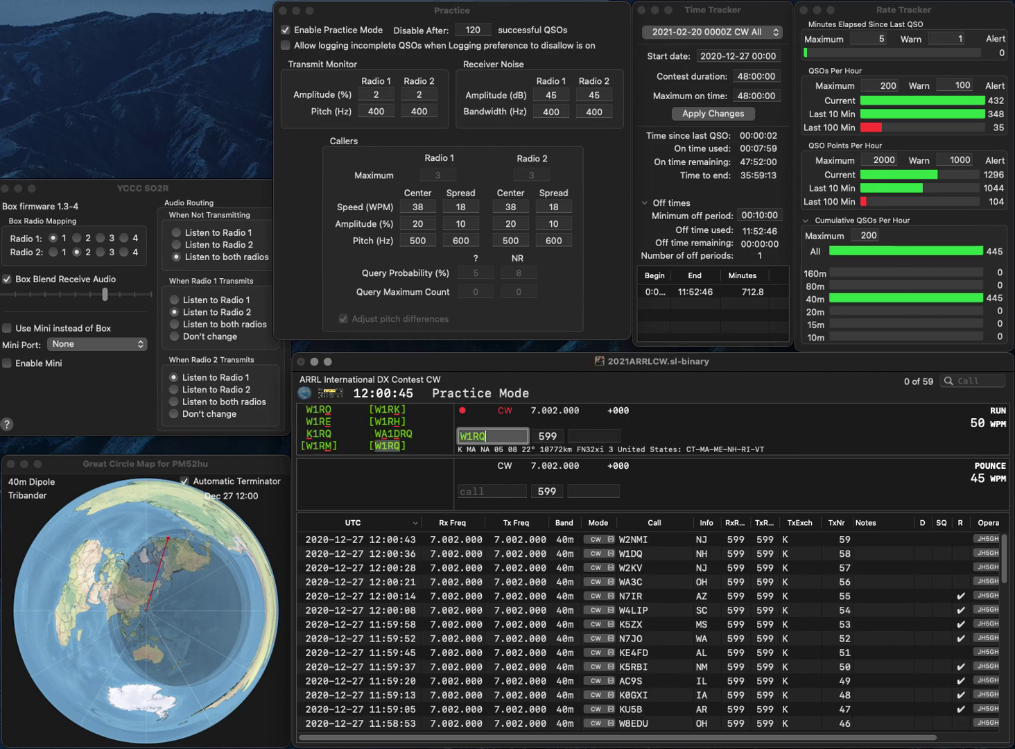
pyautogui.press('Return')
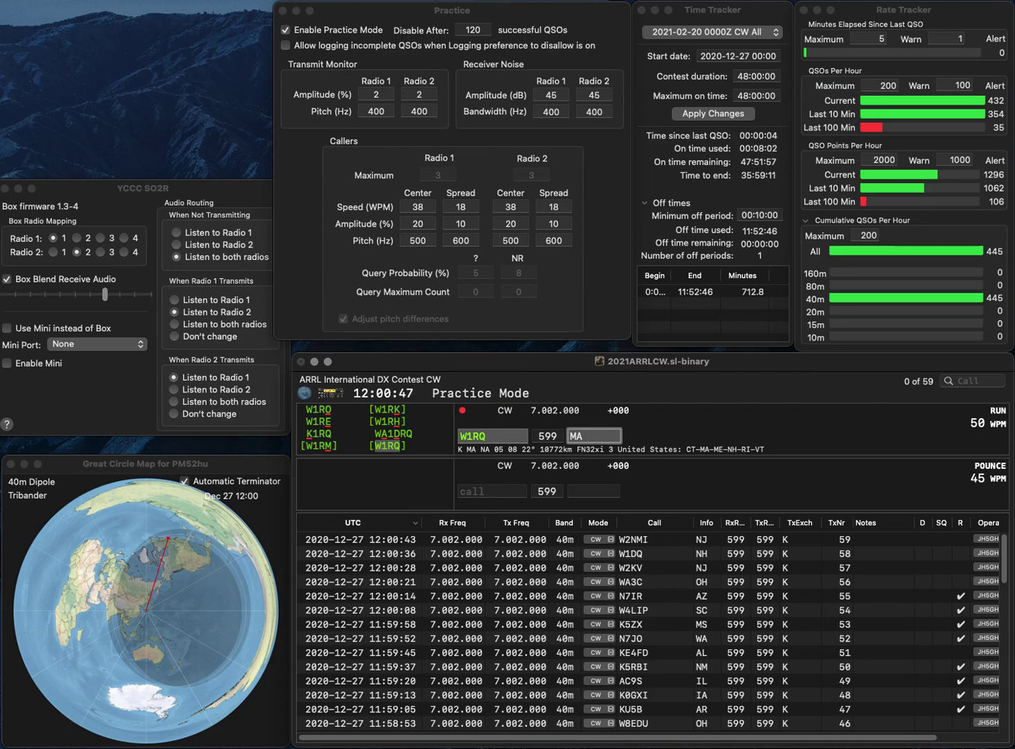
pyautogui.press('Return')
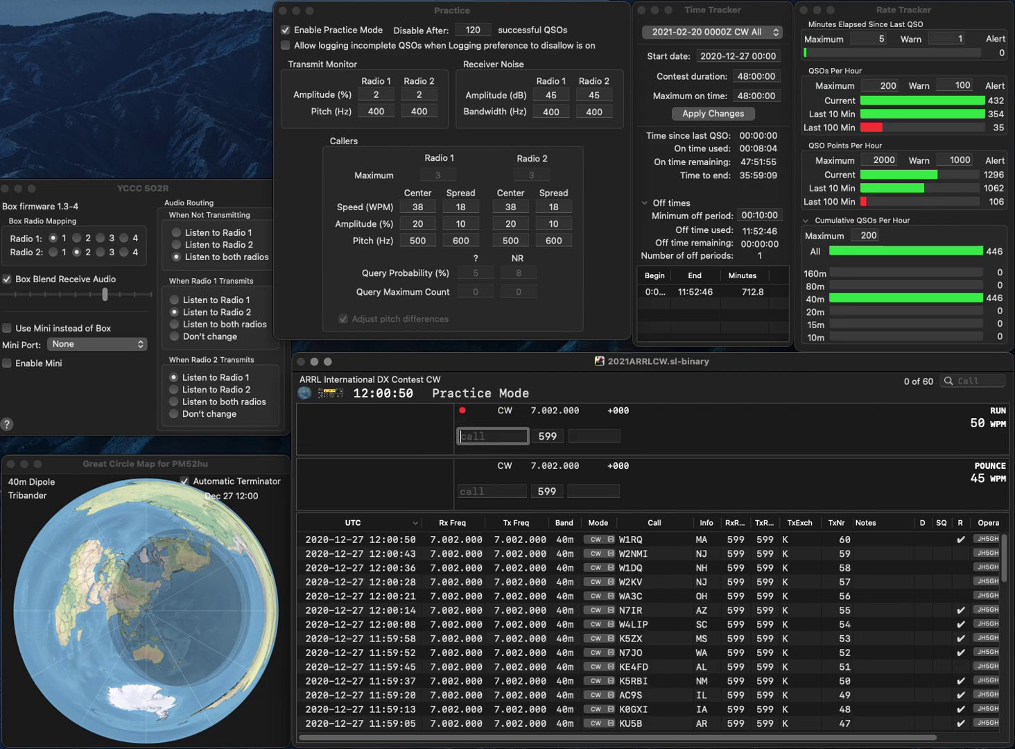
# - Log a practice contact with AA4YL on the run radio, with received exchange TN
pyautogui.write('A4')
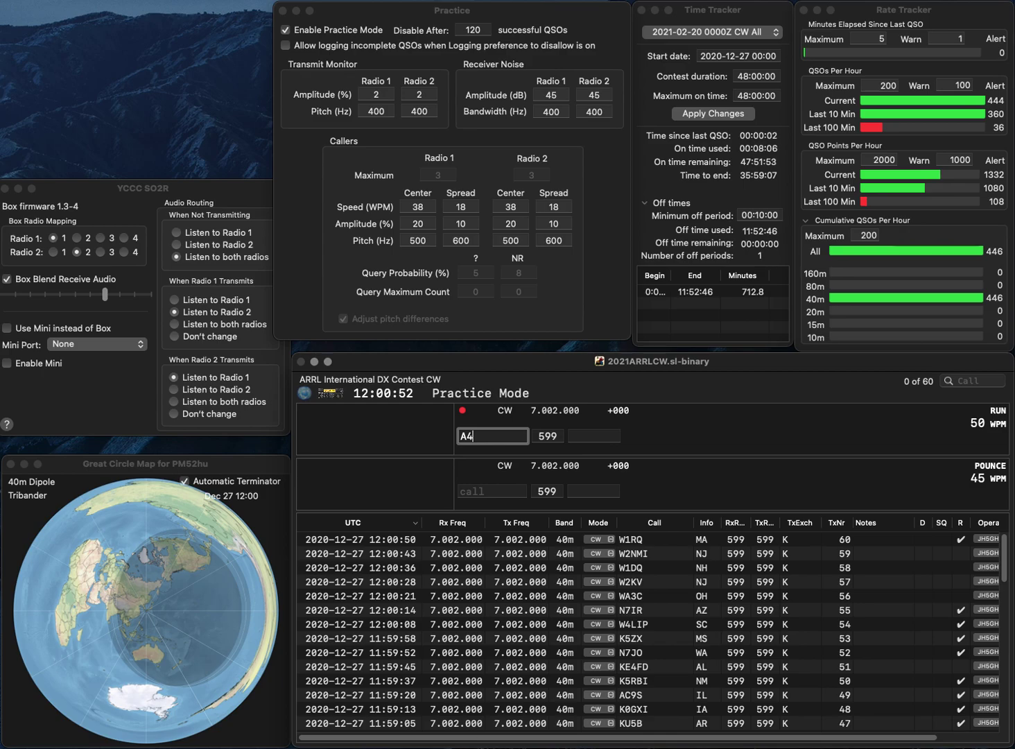
pyautogui.press('Home')
pyautogui.write('A')
pyautogui.press('End')
pyautogui.write('YL')
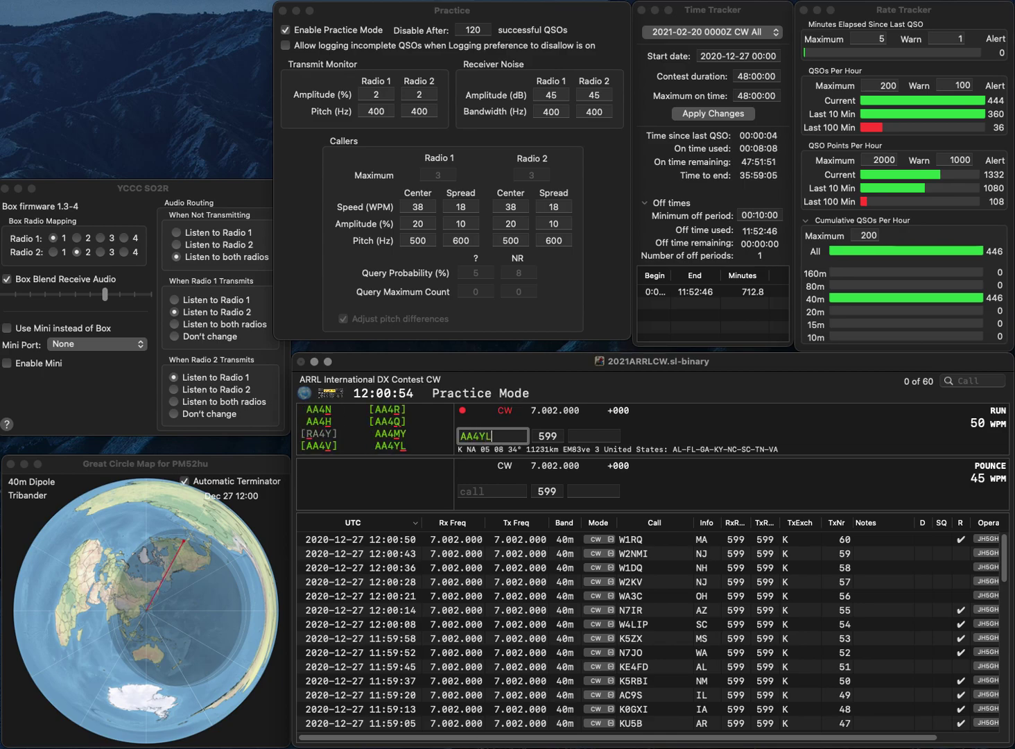
pyautogui.press('space')
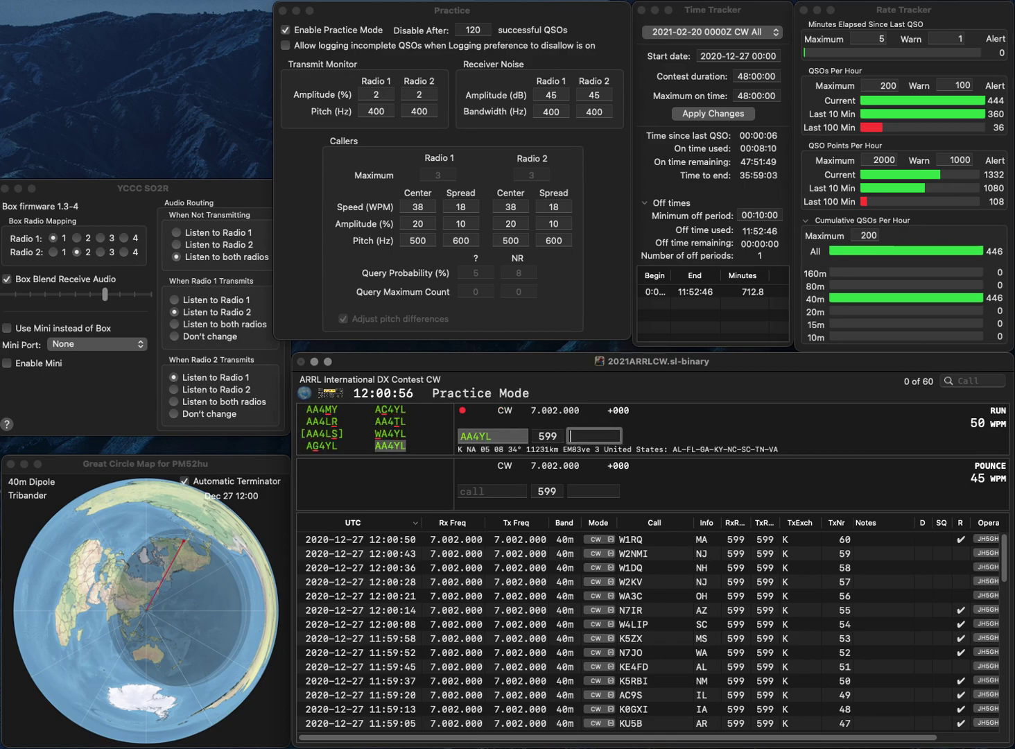
pyautogui.write('TN')
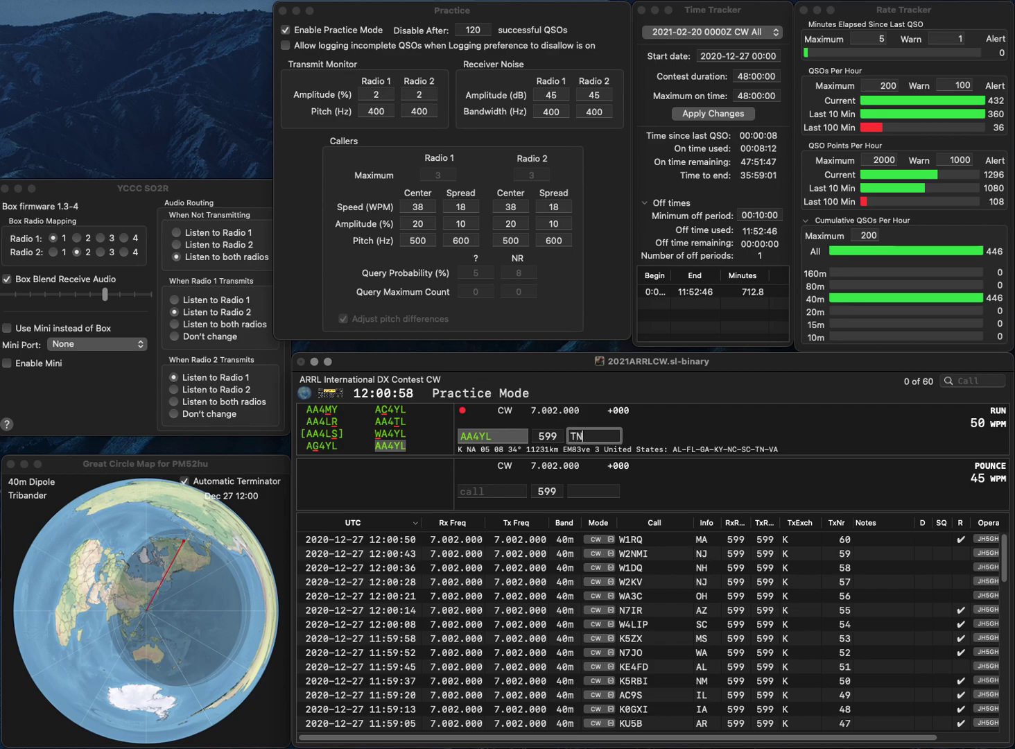
pyautogui.press('Return')
pyautogui.write('VE3RZ')
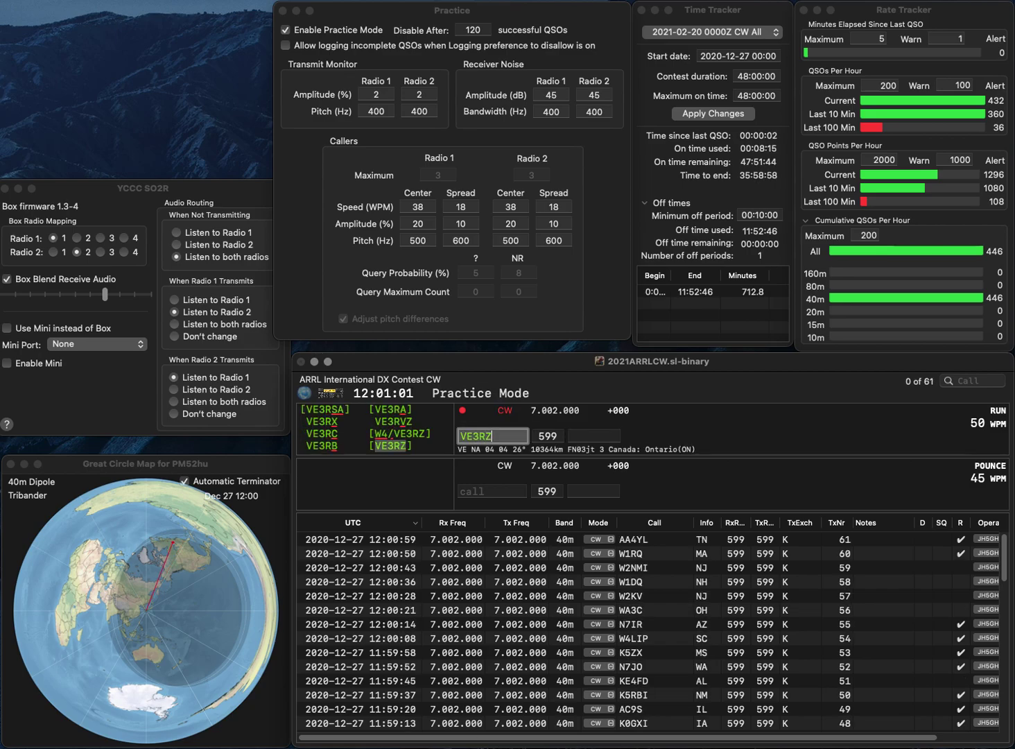
pyautogui.press('Return')
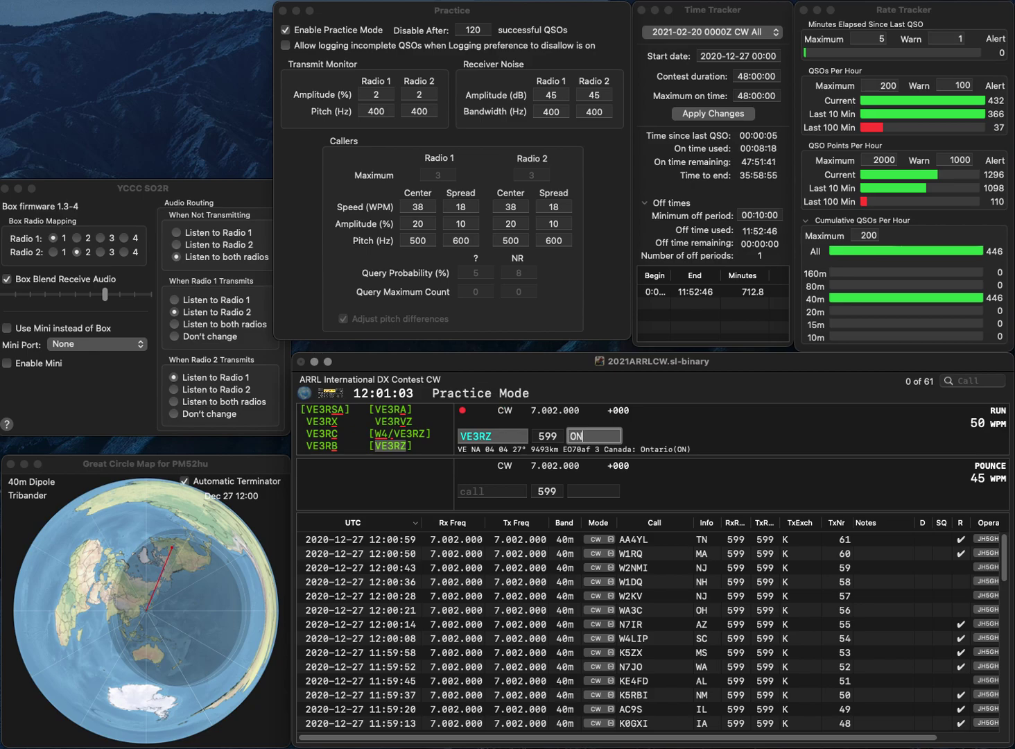
pyautogui.press('Return')
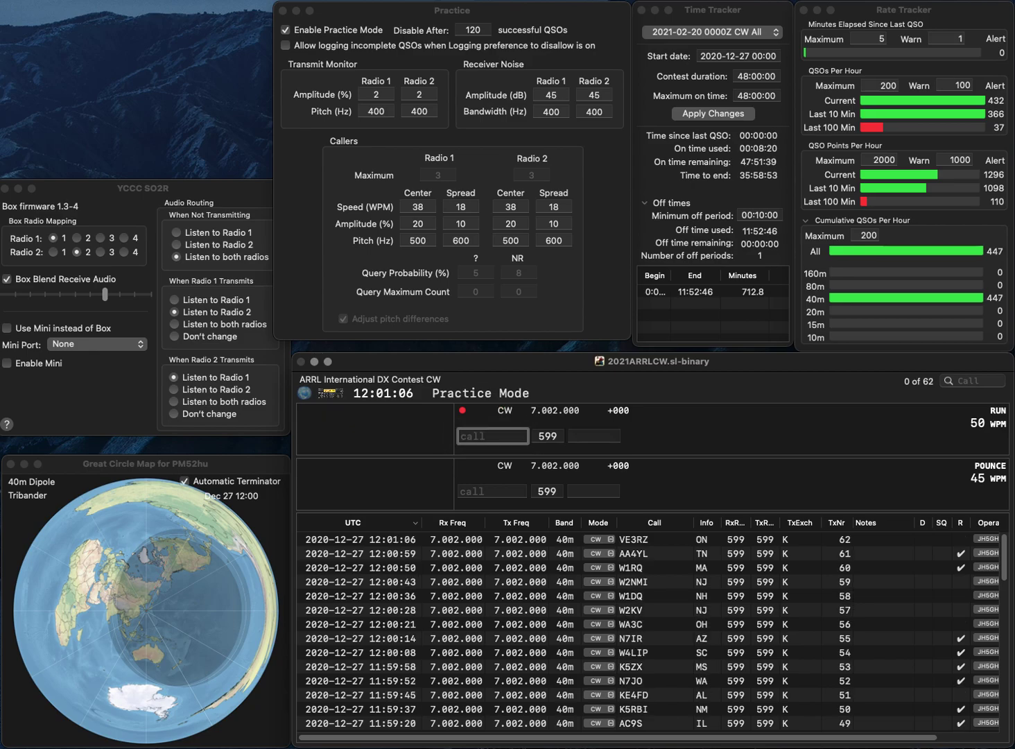
pyautogui.write('KC1NB')
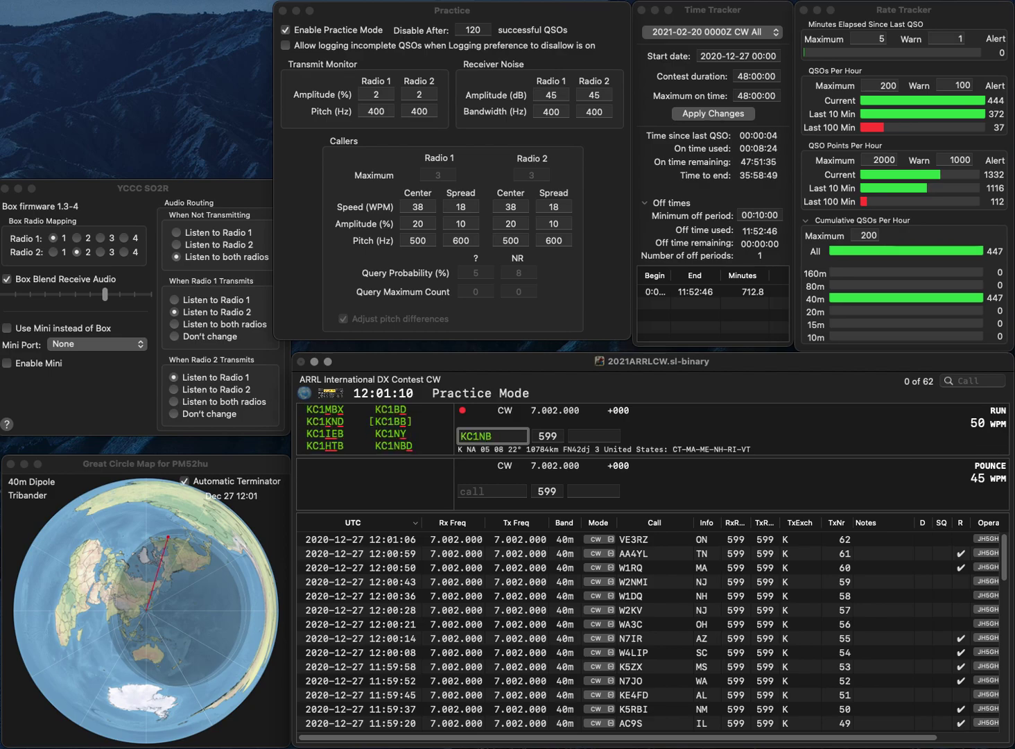
pyautogui.write('D')
pyautogui.press('Return')
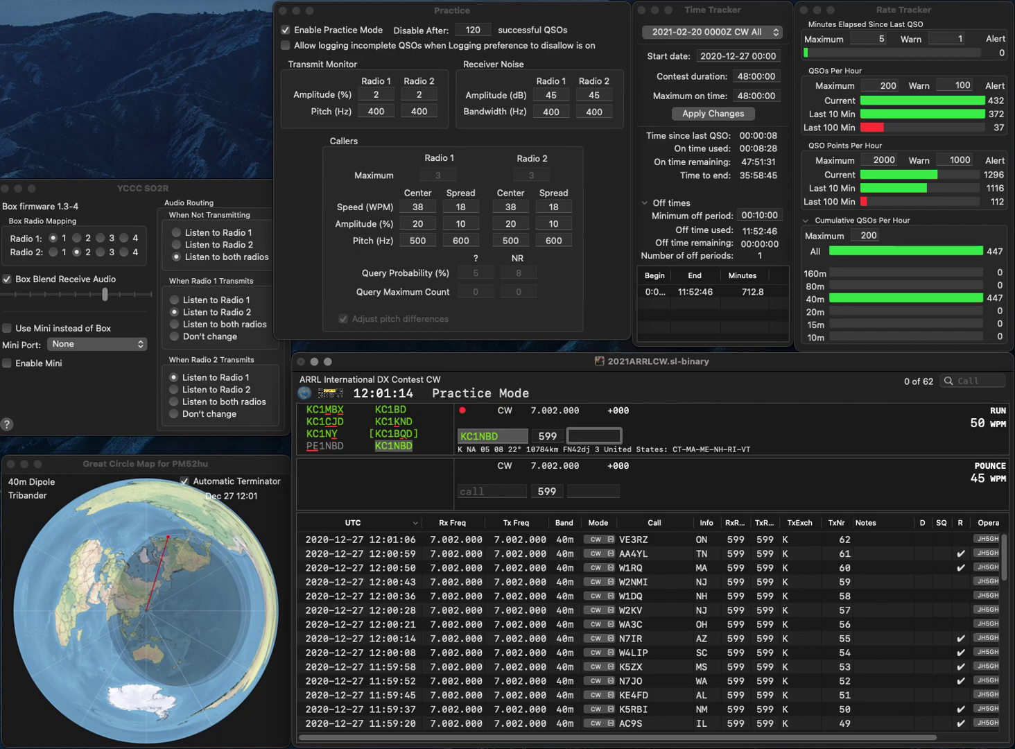
pyautogui.write('CT')
pyautogui.press('Return')
# - Log a practice contact with KY0O on the run radio, with received exchange ND
pyautogui.write('K')
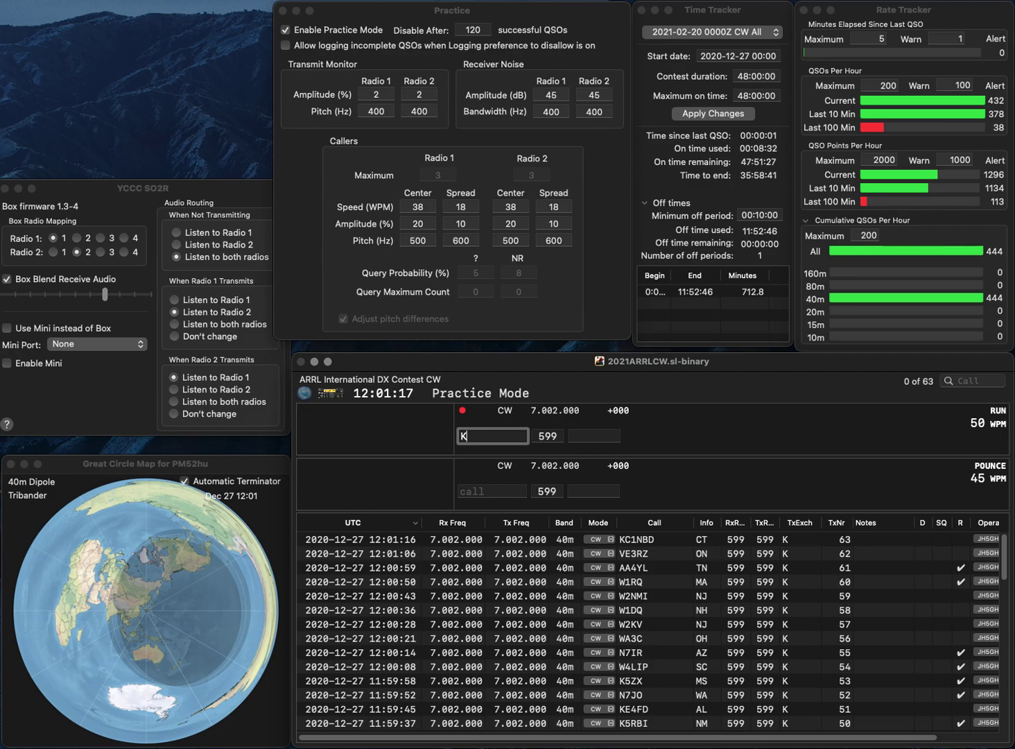
pyautogui.write('Y0O')
pyautogui.press('Return')
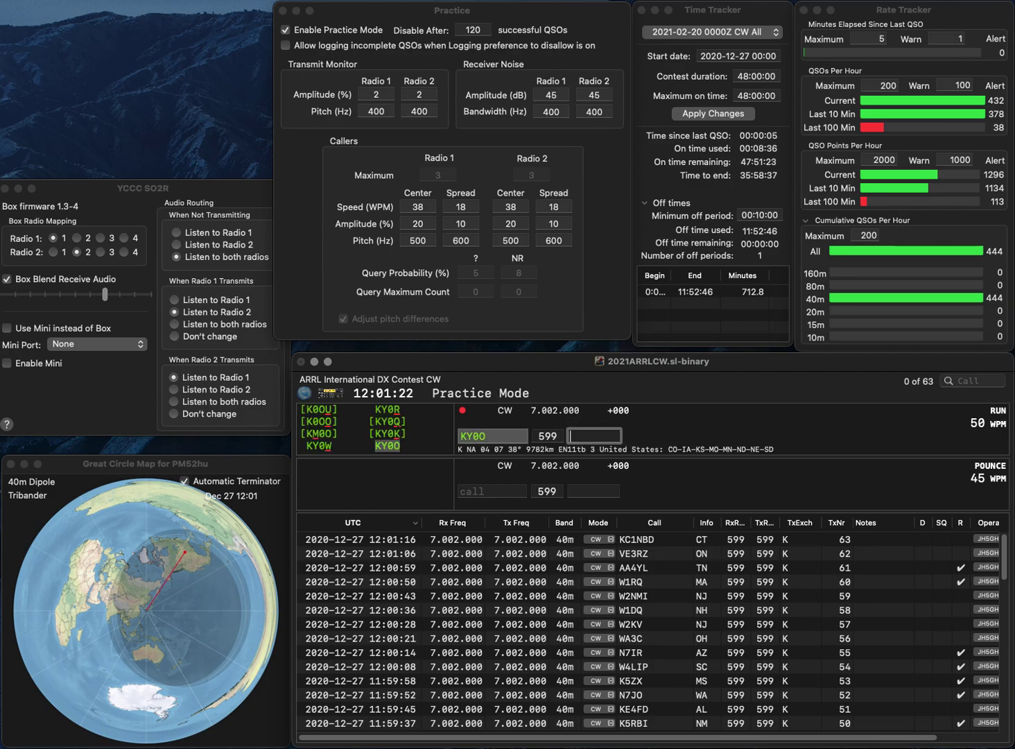
pyautogui.write('N')
pyautogui.press('Return')
# - Enter the next caller on the run radio as K2VV, with received exchange MO
pyautogui.write('W2')
pyautogui.press('BackSpace')
pyautogui.press('BackSpace')
pyautogui.write('K3D')
pyautogui.press('BackSpace')
pyautogui.write('V')
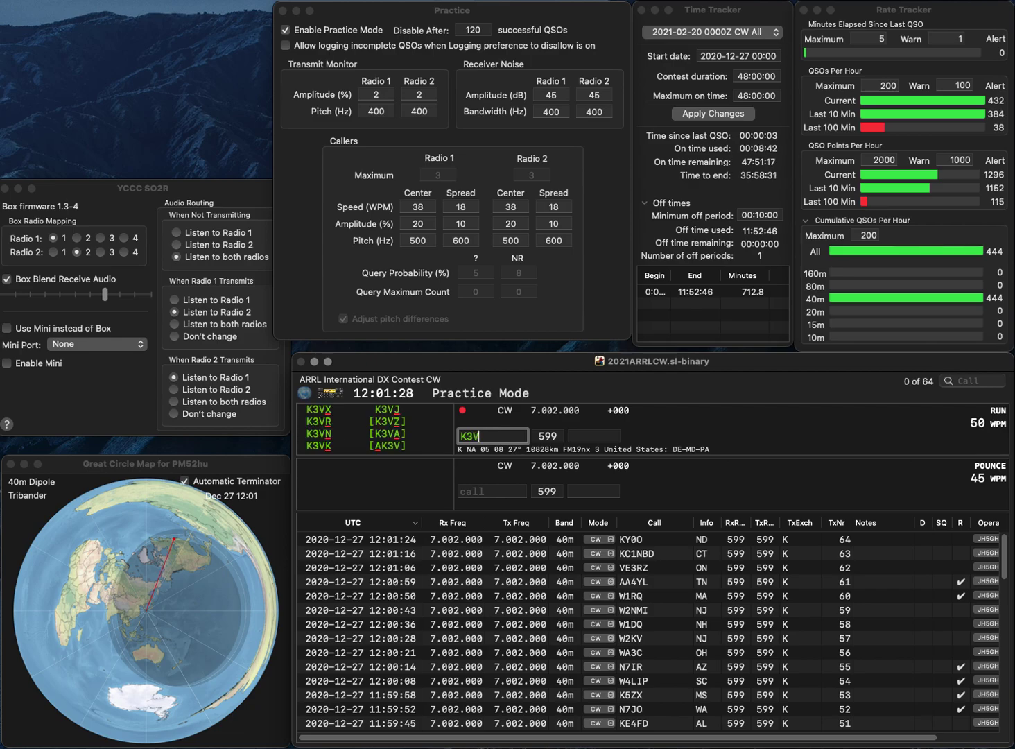
pyautogui.write('V')
pyautogui.press('BackSpace')
pyautogui.write('2VV')
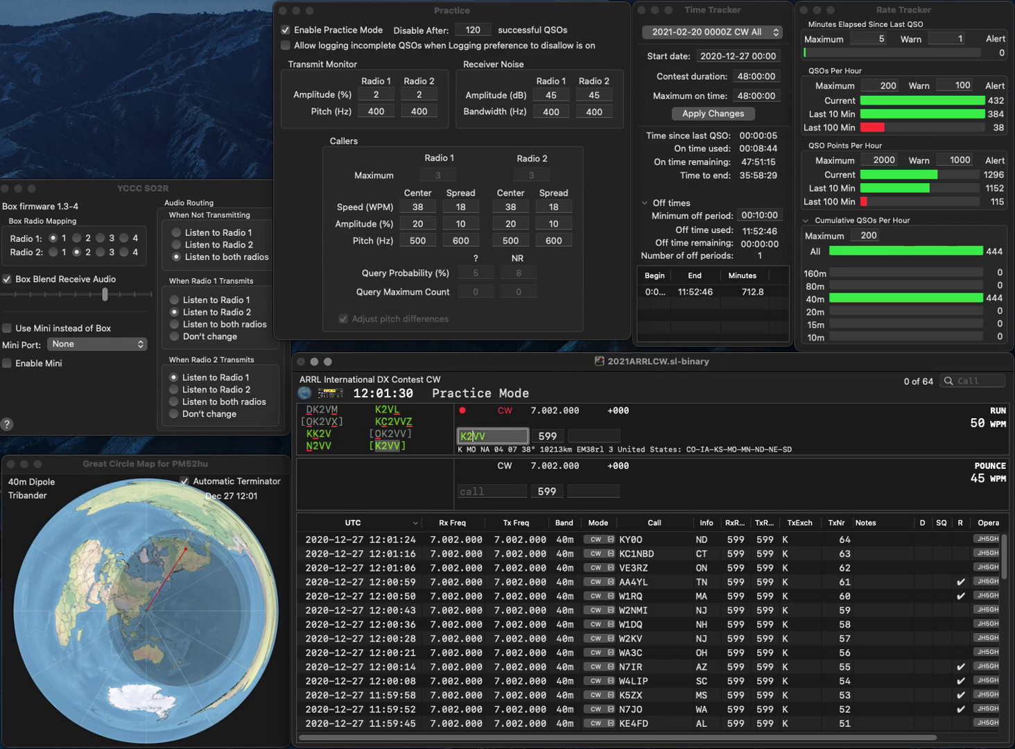
pyautogui.press('Return')
pyautogui.write('MO')
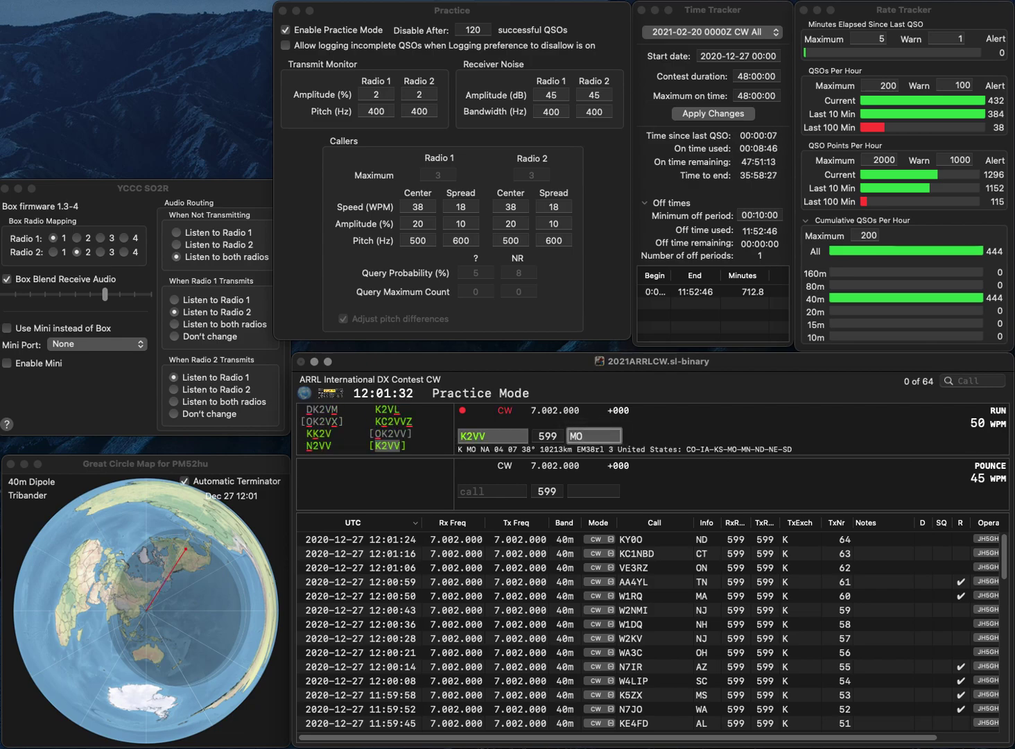
pyautogui.click(468, 436)
pyautogui.write('E3')
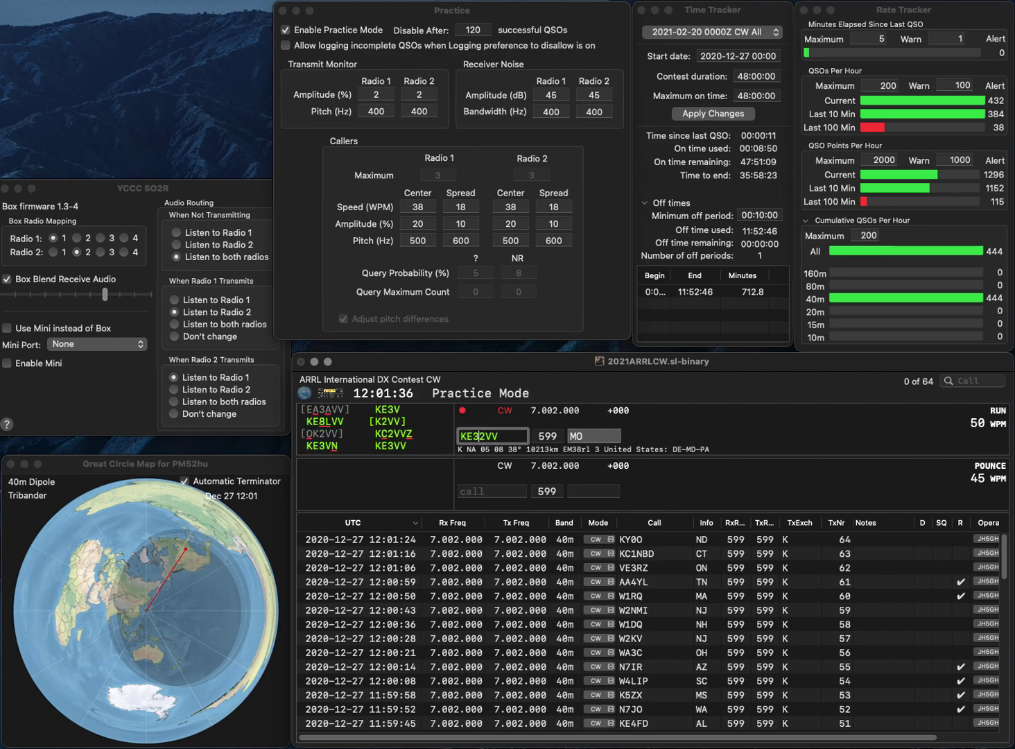
pyautogui.press('Delete')
pyautogui.press('Return')
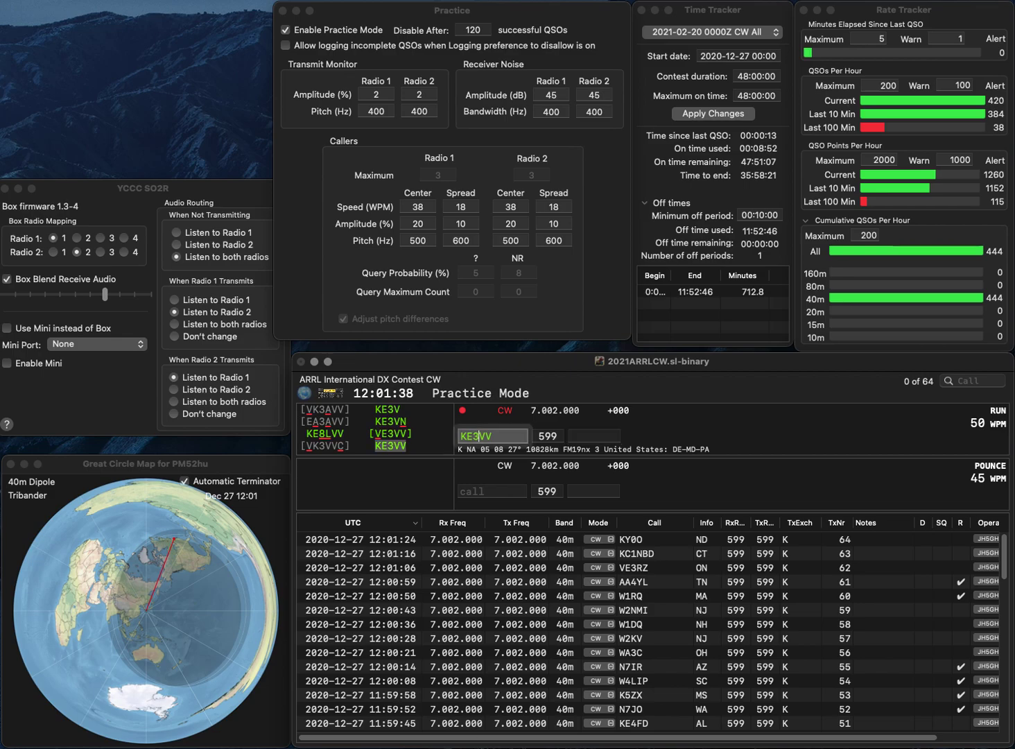
pyautogui.write('PA')
pyautogui.press('Return')
# - Log a practice contact with W2ND on the run radio, with received exchange NJ
pyautogui.write('W2ND')
pyautogui.press('Return')
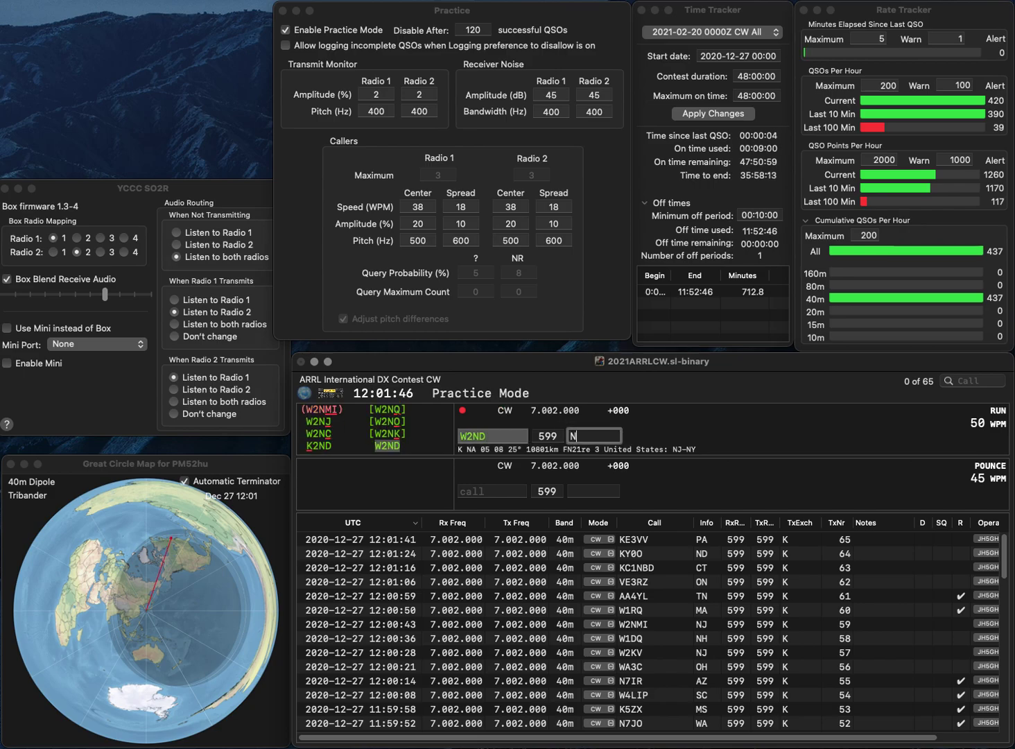
pyautogui.write('J')
pyautogui.press('Return')
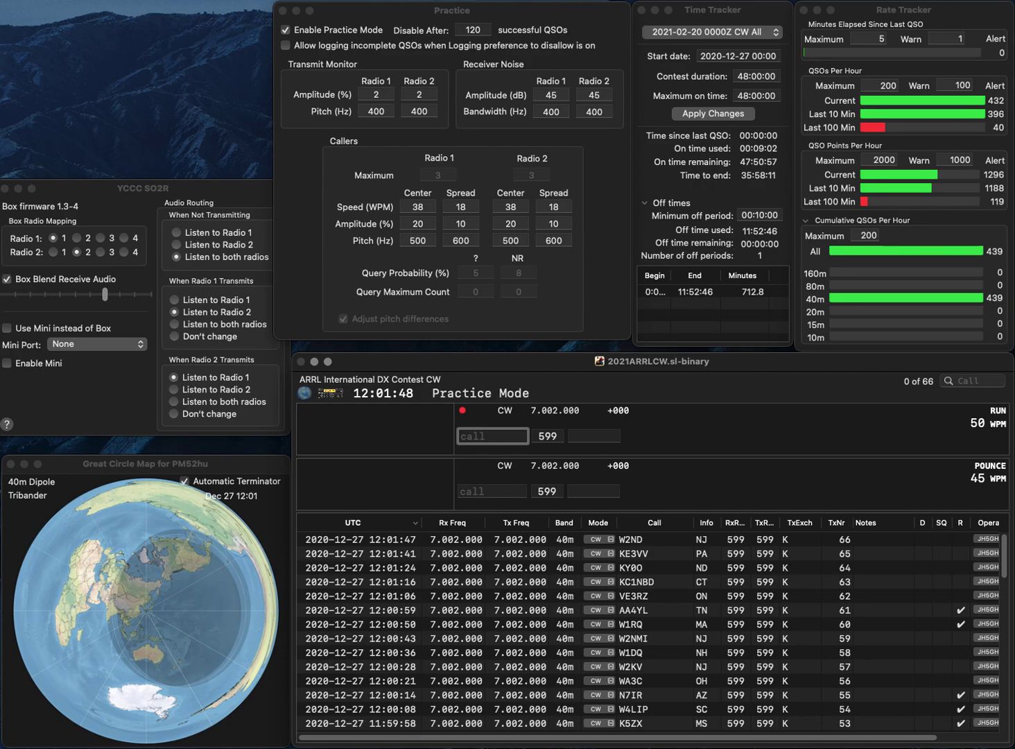
# - Log a practice contact with W2YRC on the run radio, with received exchange NJ
pyautogui.write('W2YRC')
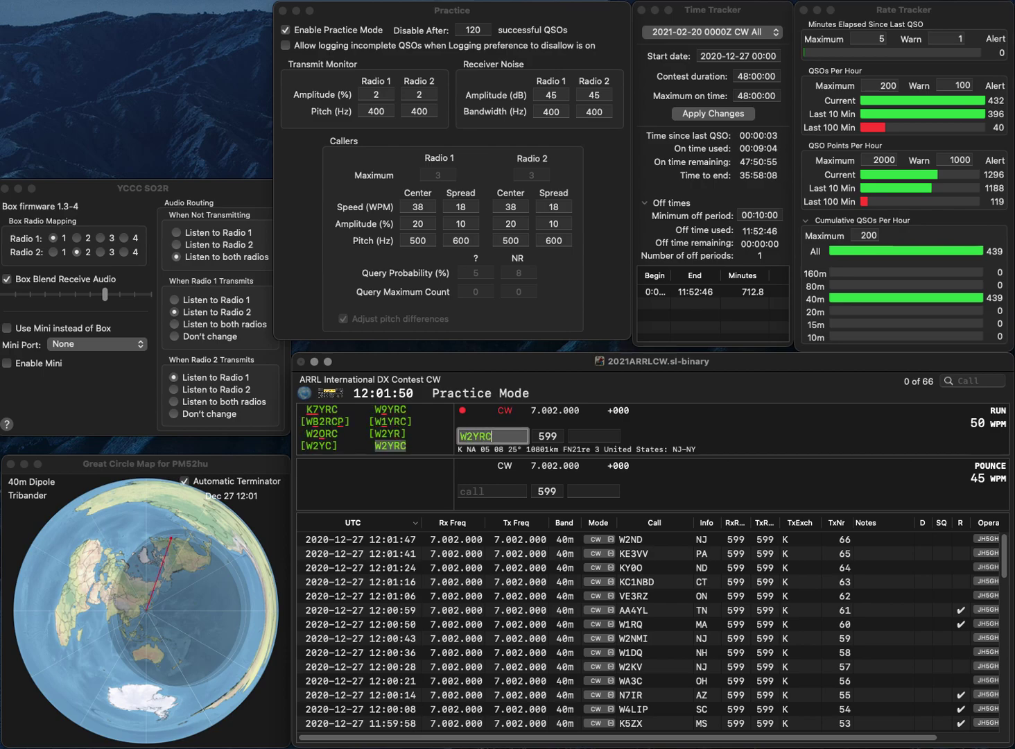
pyautogui.press('Return')
pyautogui.write('N')
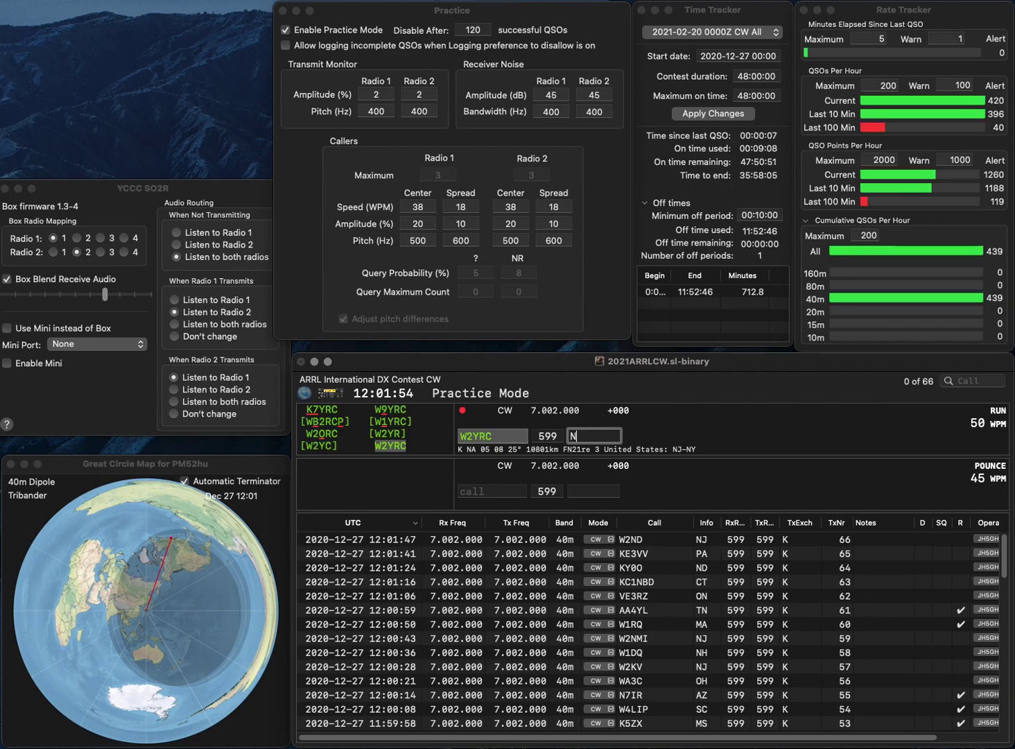
pyautogui.write('J')
pyautogui.press('Return')
# - Log a practice contact with K2MP on the run radio, with received exchange NJ
pyautogui.write('K2MP')
pyautogui.press('Return')
pyautogui.write('N')
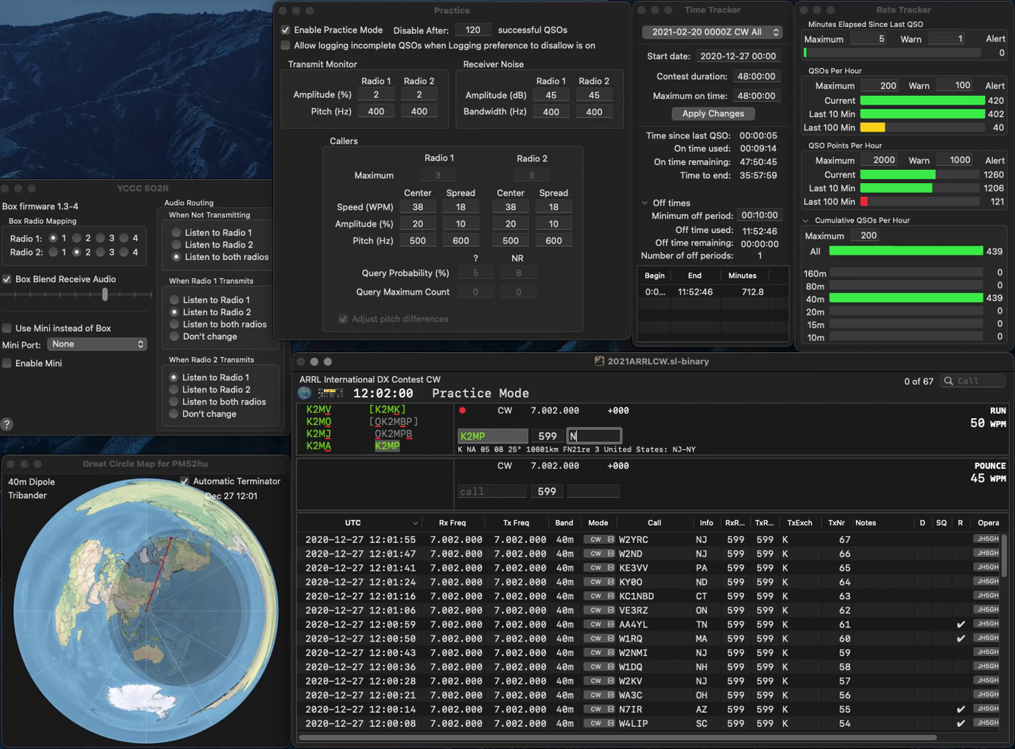
pyautogui.press('Return')
pyautogui.write('K')
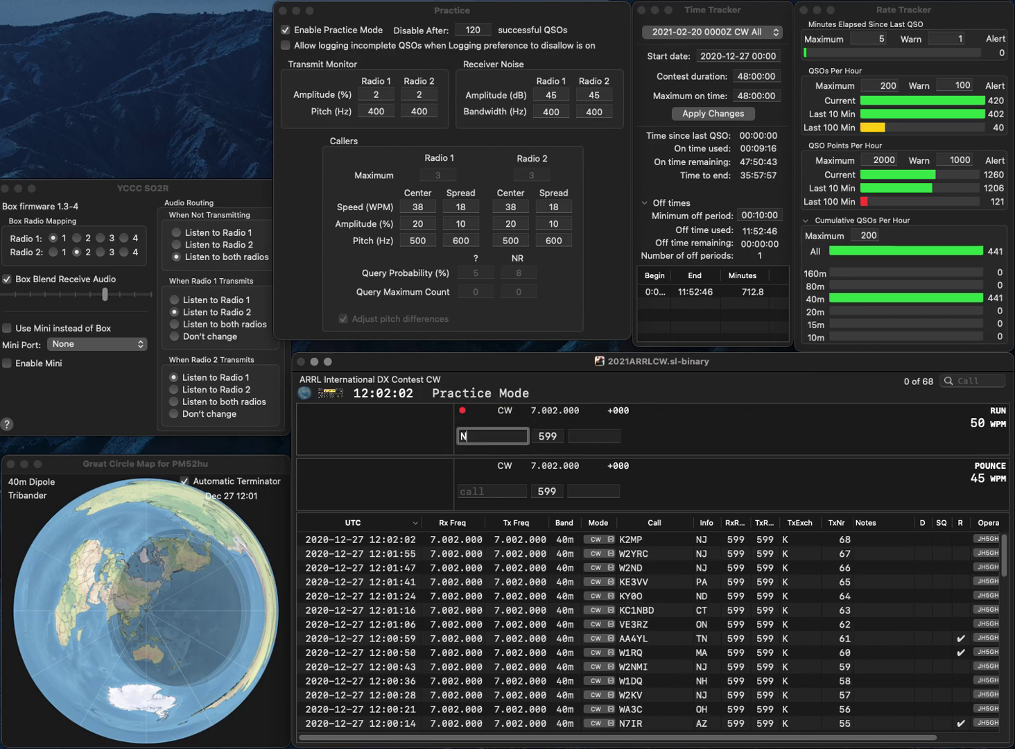
pyautogui.write('4WWA')
pyautogui.press('Return')
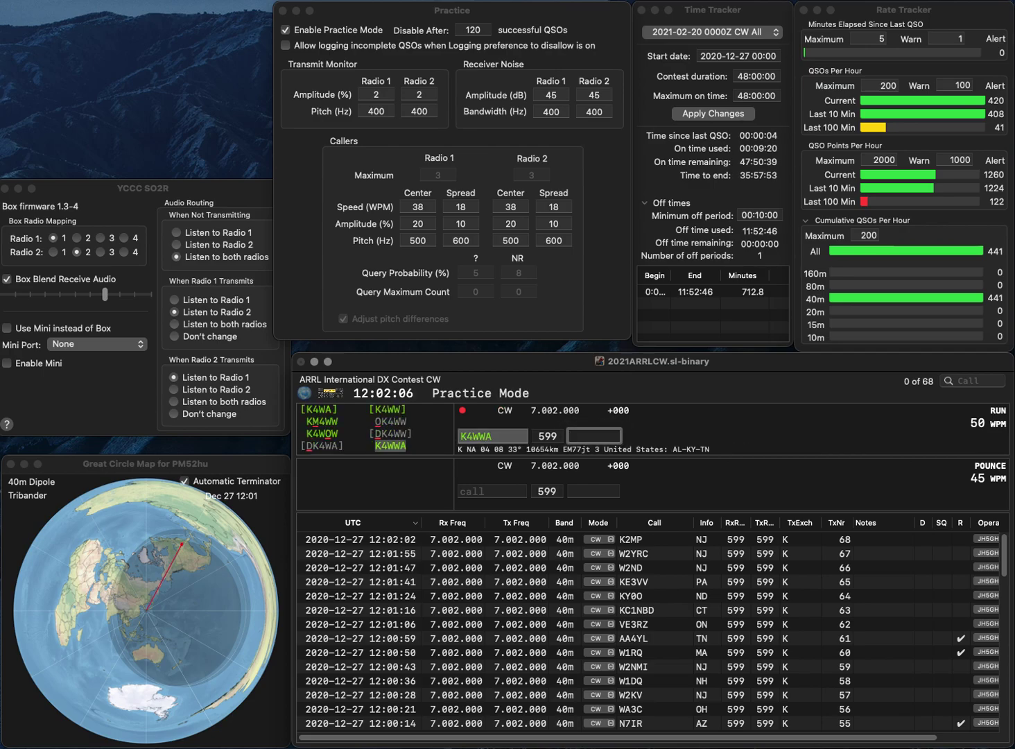
pyautogui.write('TN')
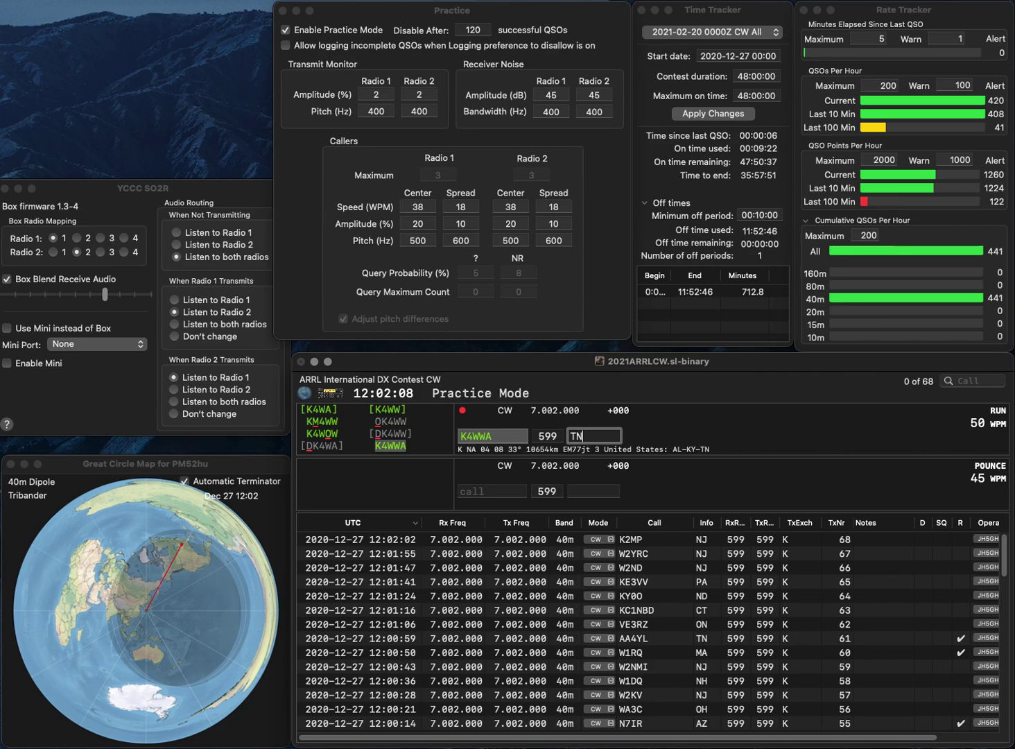
pyautogui.press('Return')
pyautogui.write('W')
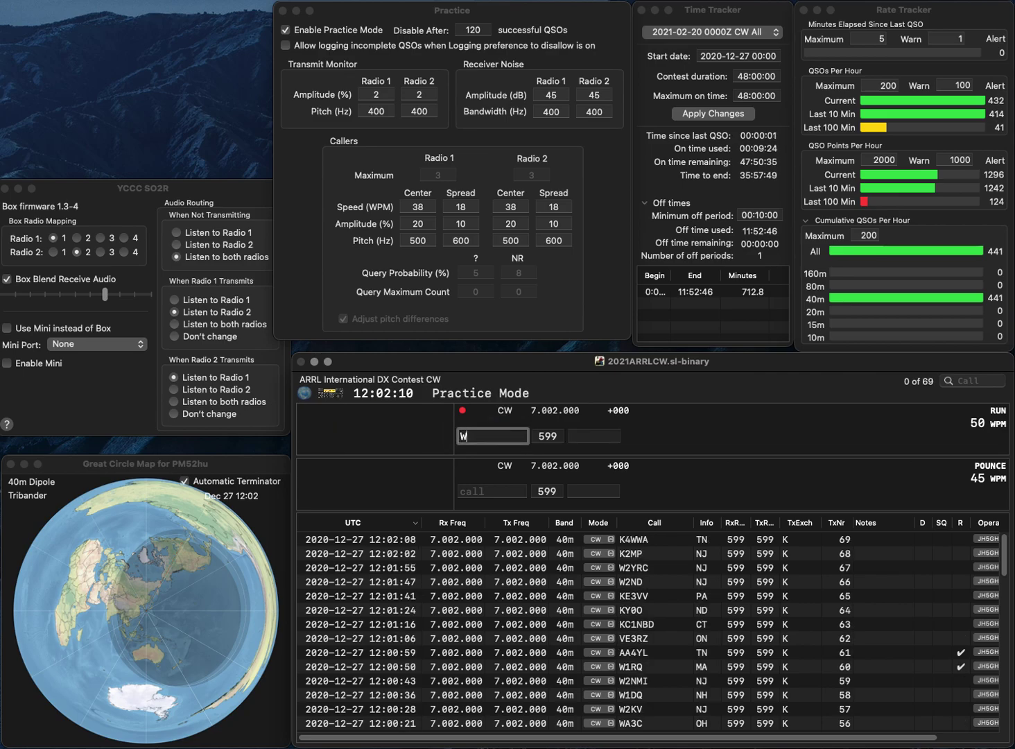
pyautogui.write('8RU')
pyautogui.press('Return')
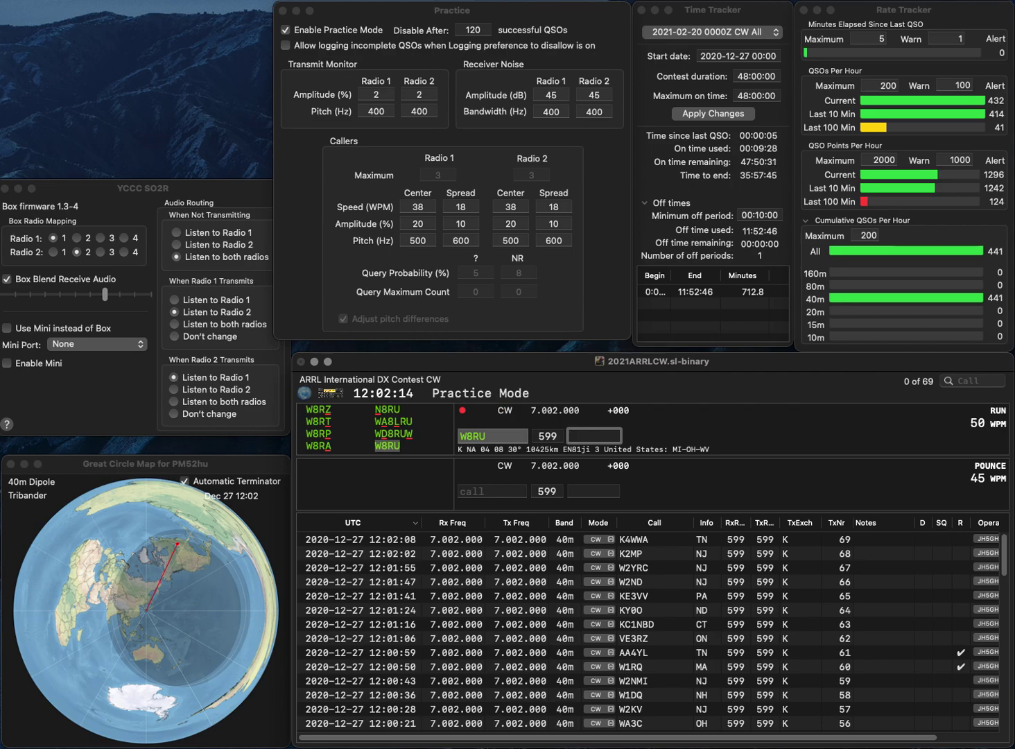
pyautogui.write('MI')
pyautogui.press('Return')
# - Log a practice contact with W2RP on the run radio, with received exchange NY
pyautogui.write('W2RP')
pyautogui.press('space')
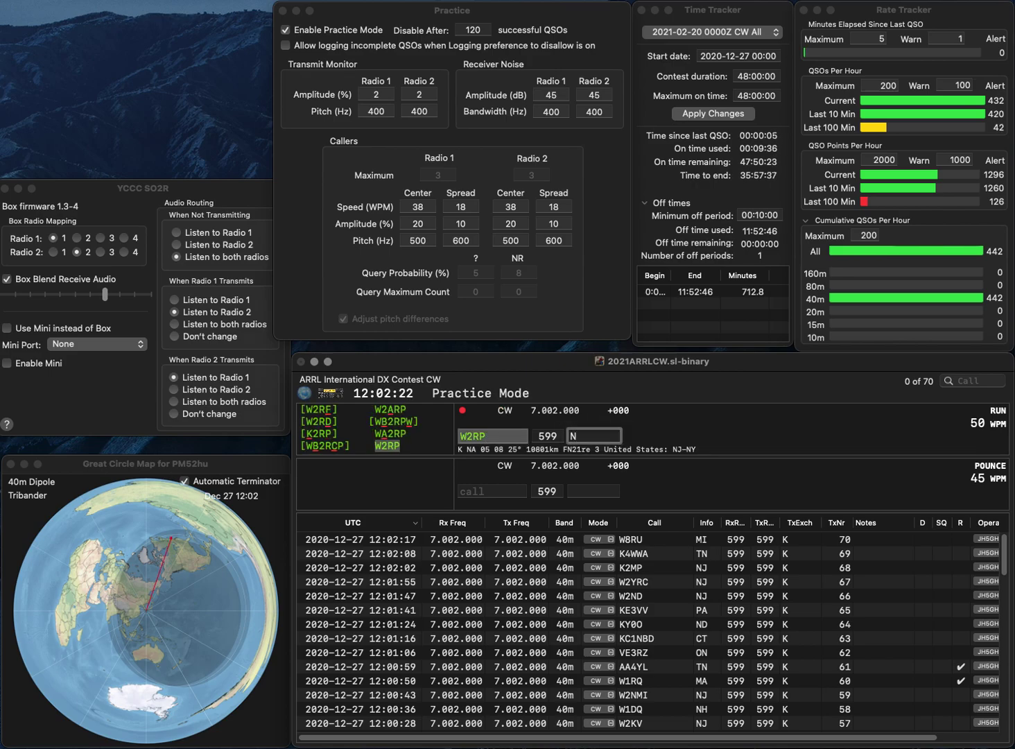
pyautogui.press('Return')
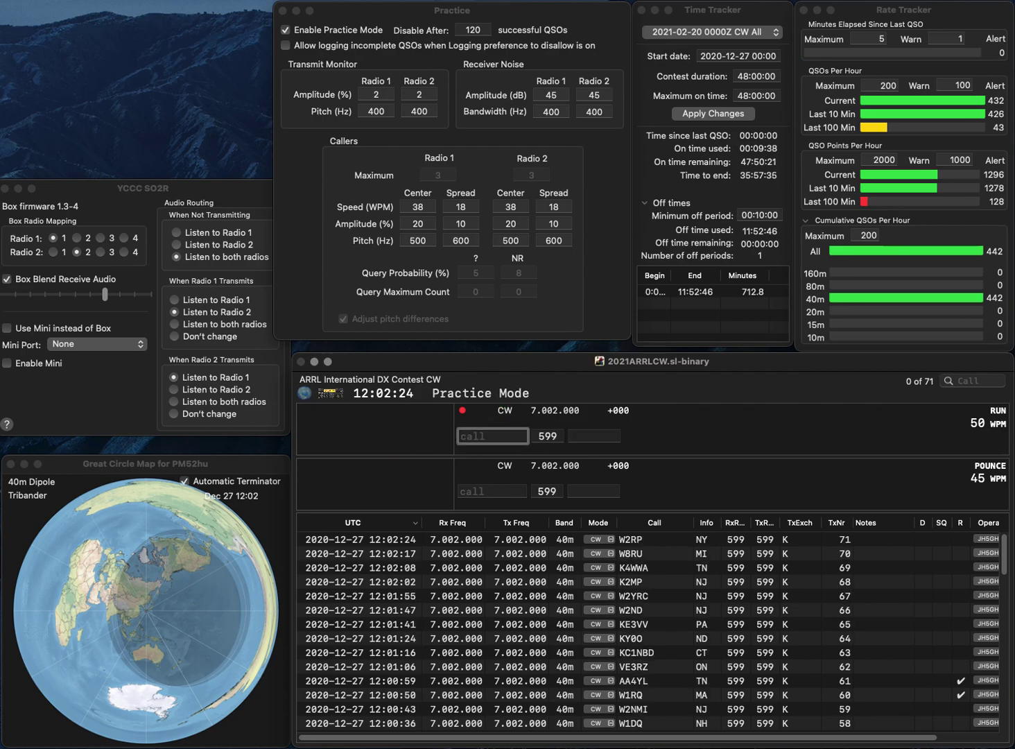
# - Log a practice contact with N1XF on the run radio, with received exchange ME
pyautogui.write('N1XF')
pyautogui.press('space')
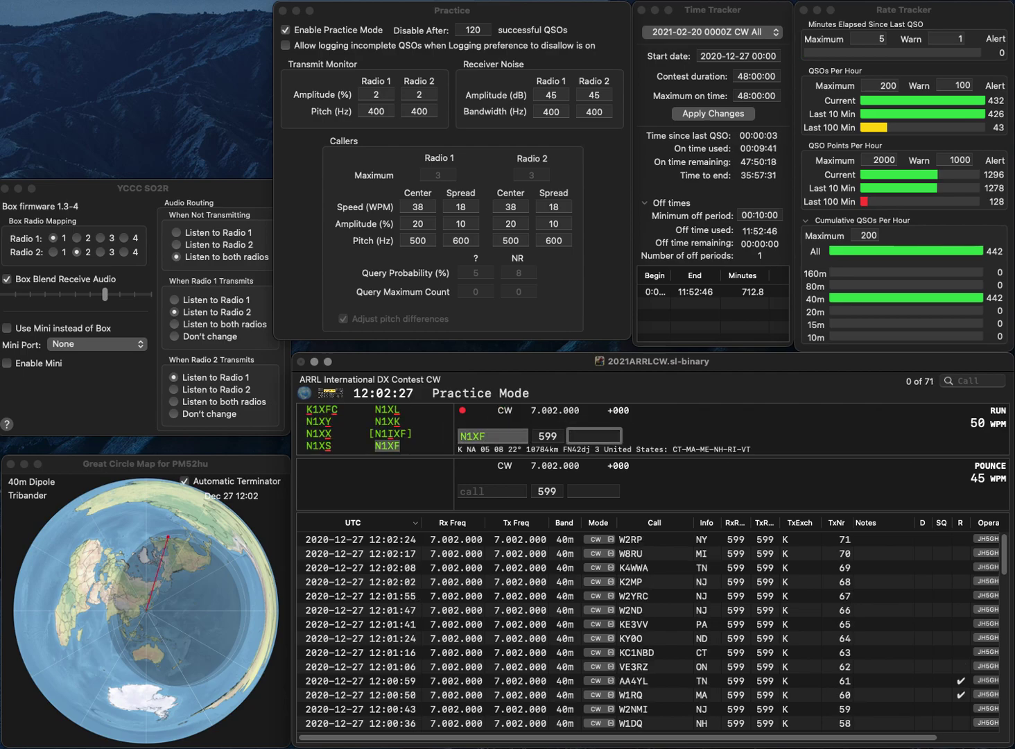
pyautogui.write('ME')
pyautogui.press('Return')
# - Log a practice contact with W6BDW on the run radio, with received exchange CA
pyautogui.write('W6')
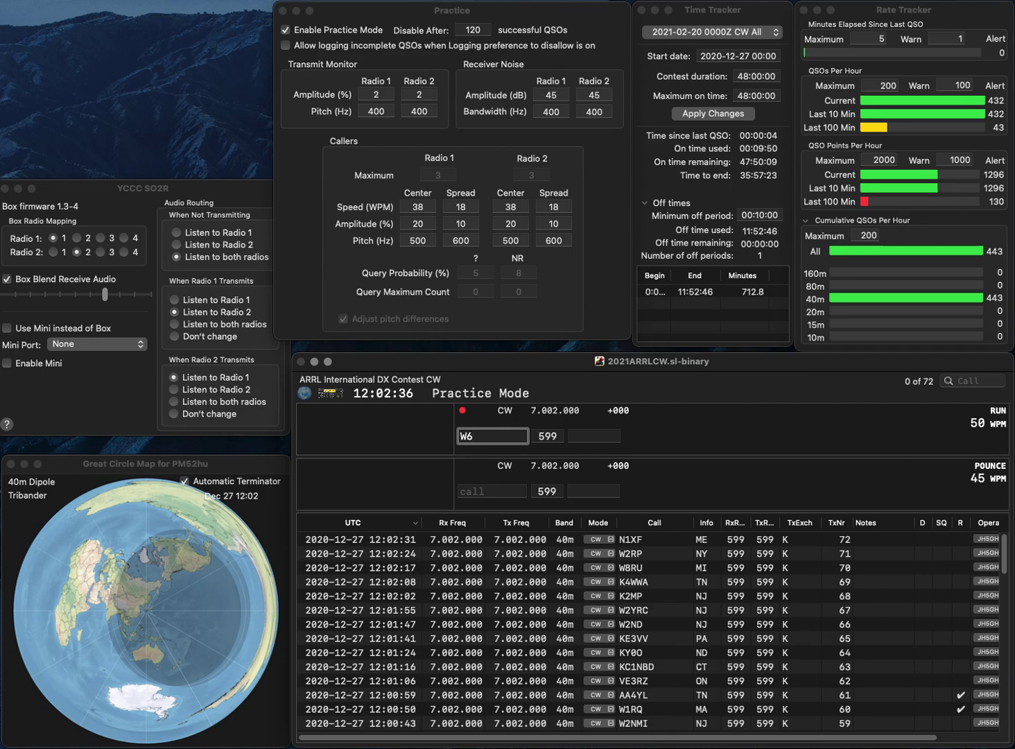
pyautogui.write('BDW')
pyautogui.press('Return')
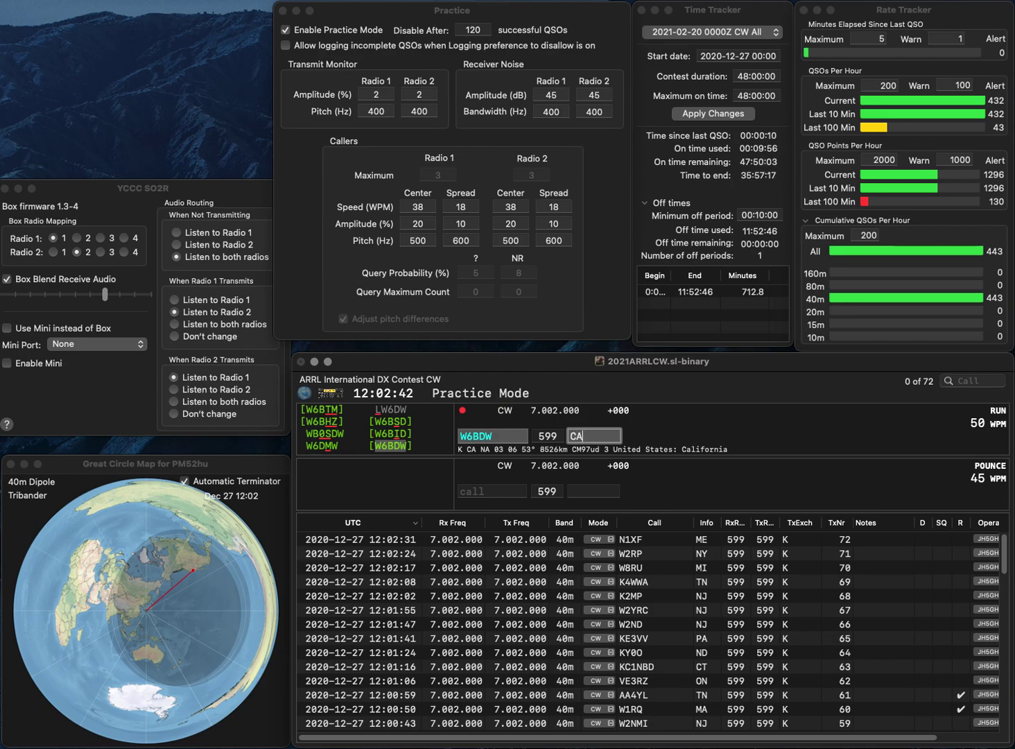
pyautogui.press('Return')
pyautogui.write('WA7')
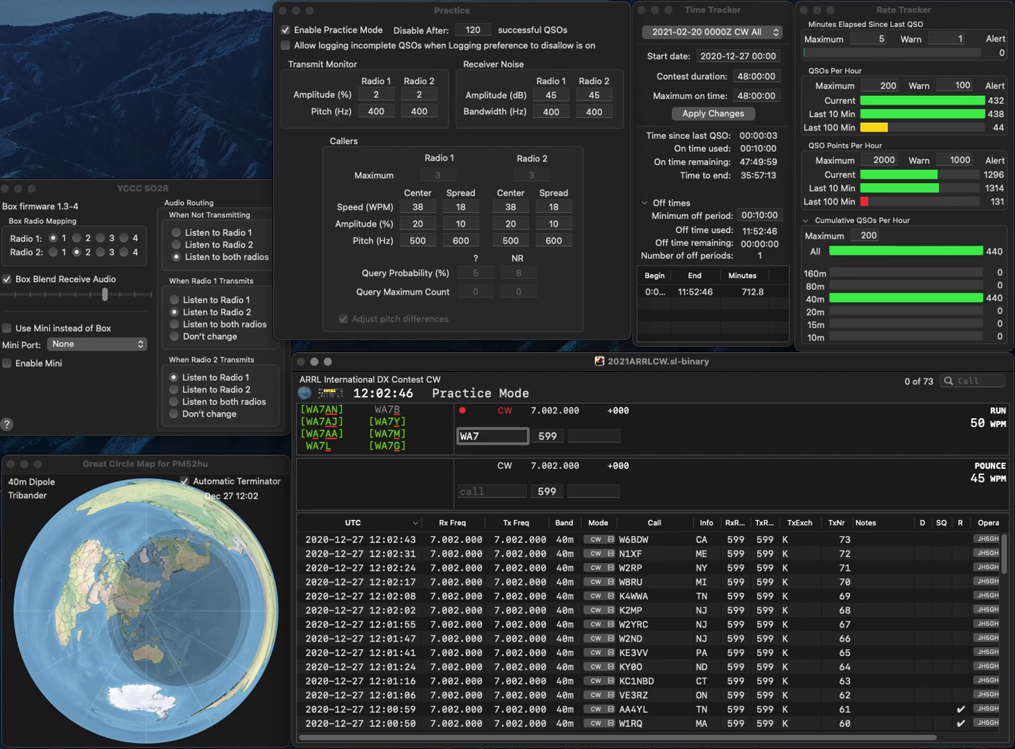
pyautogui.press('Escape')
pyautogui.write('9ATD')
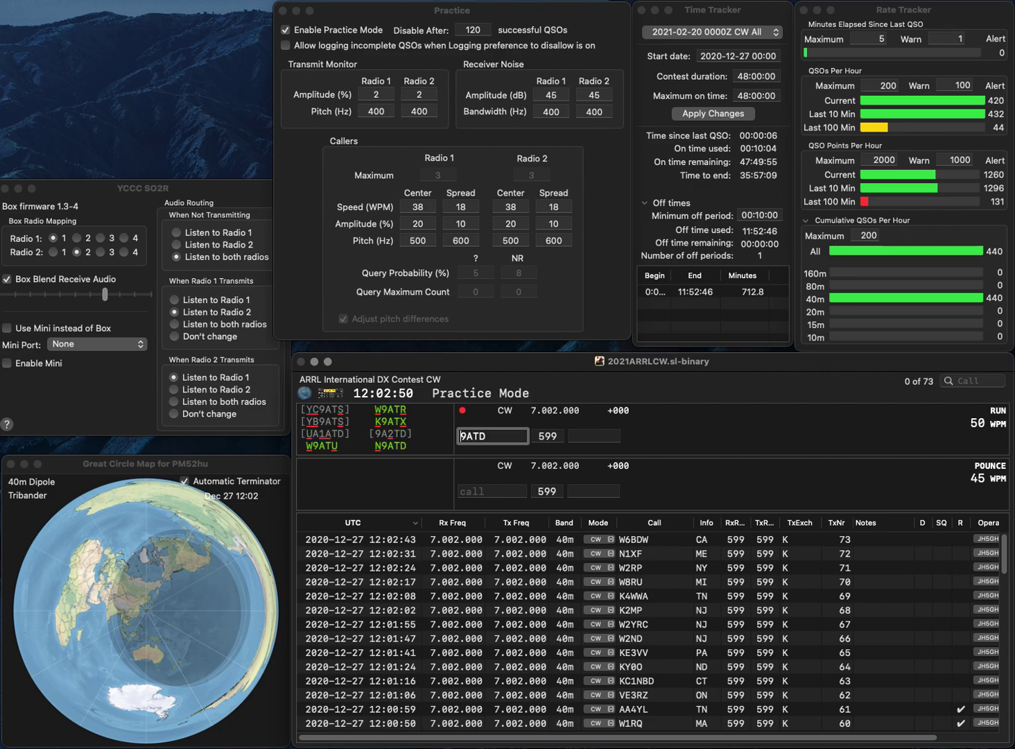
pyautogui.press('Return')
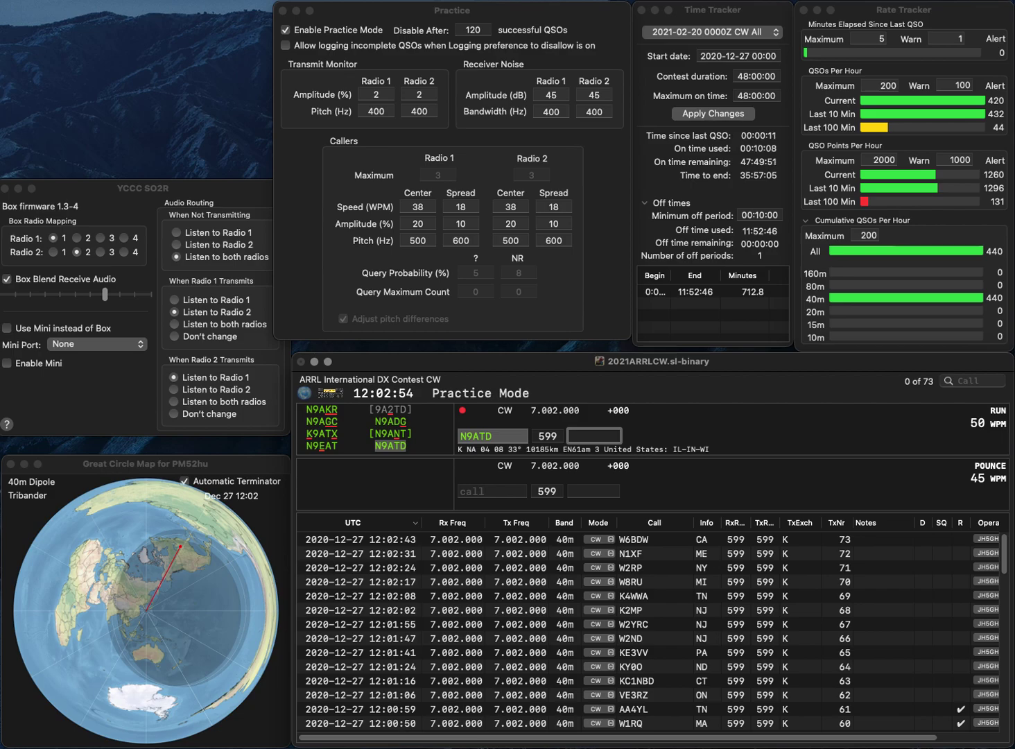
pyautogui.write('IL')
pyautogui.press('Return')
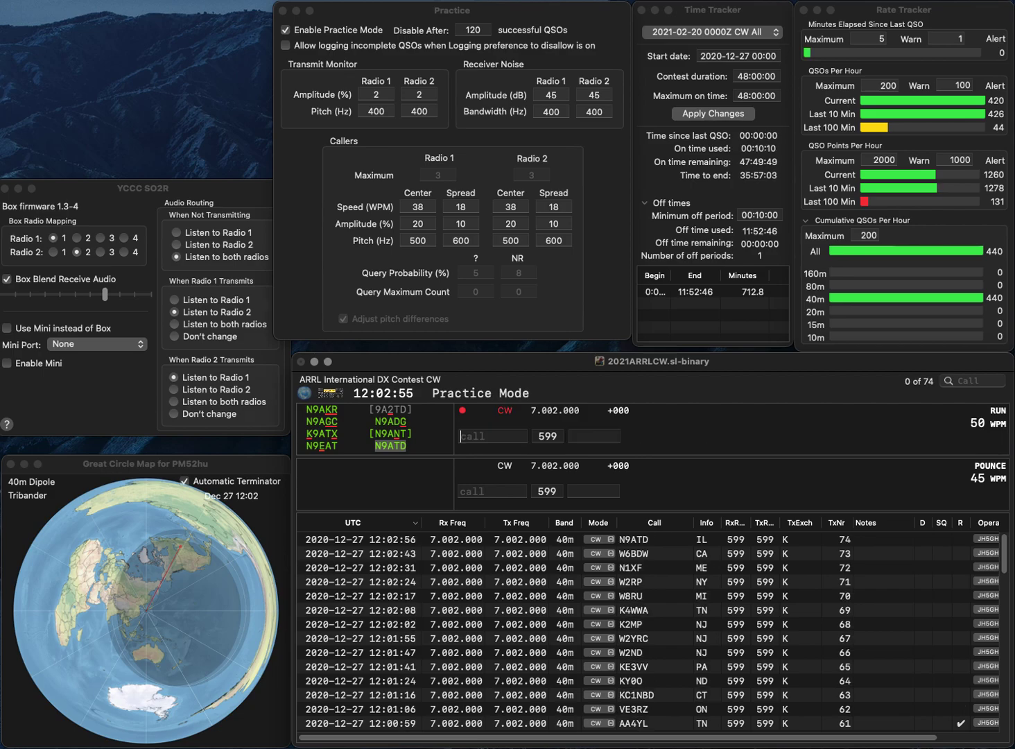
pyautogui.write('WA9')
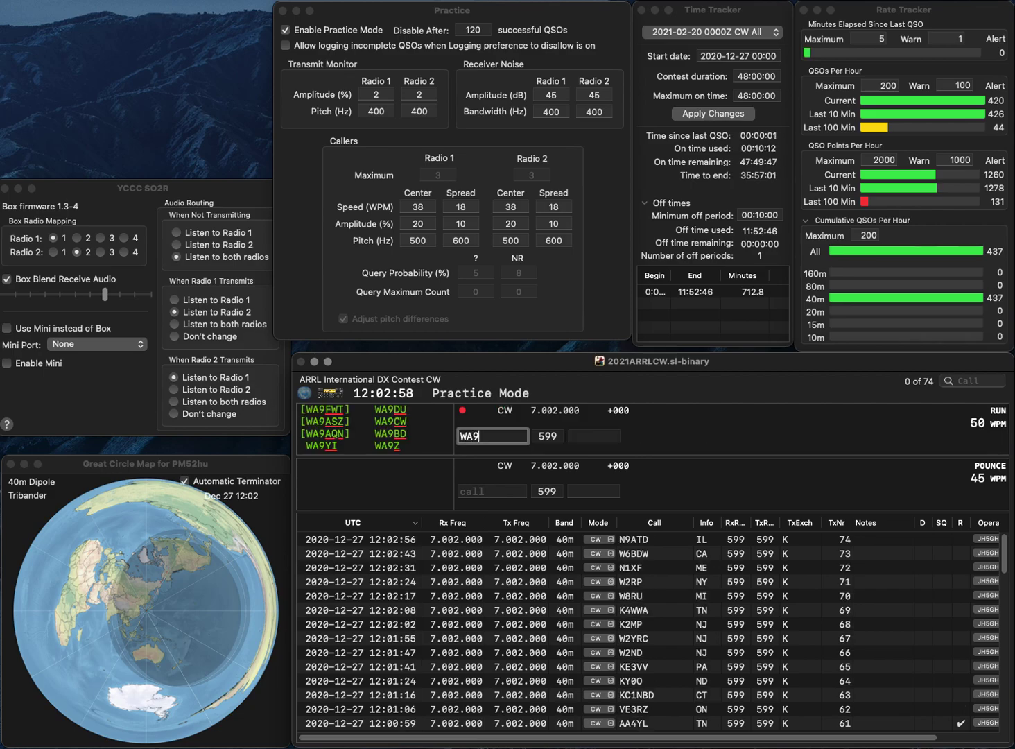
pyautogui.write('PND')
pyautogui.press('Return')
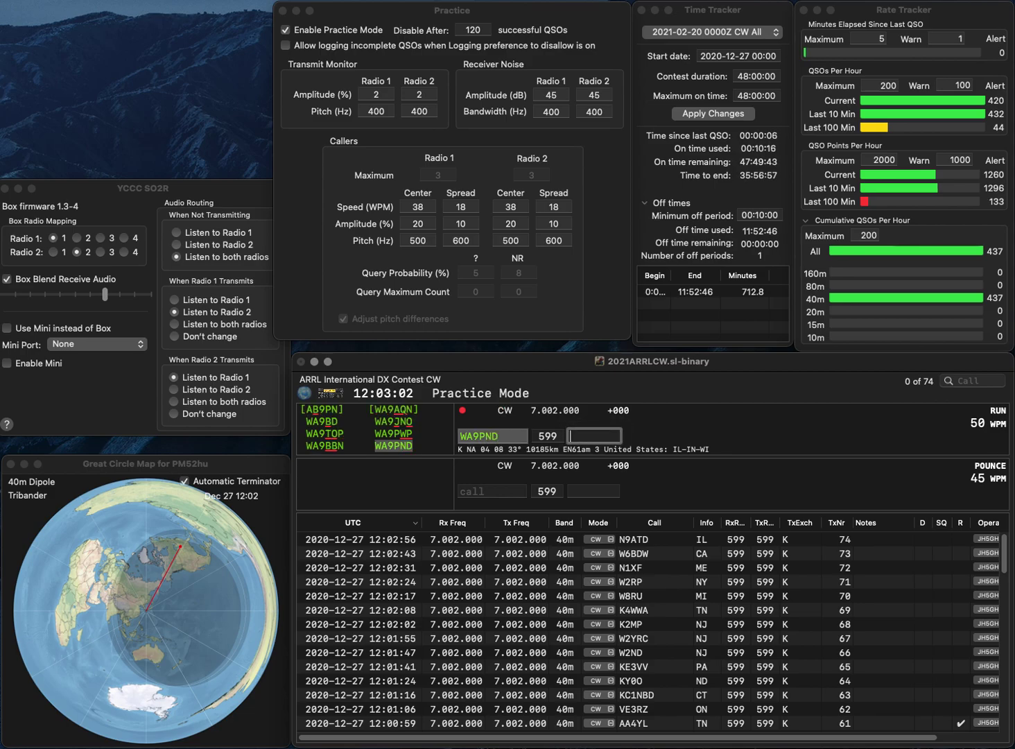
pyautogui.write('IN')
pyautogui.press('Return')
# - Log a practice contact with WW1WW on the run radio, with received exchange MA
pyautogui.write('WW1WW')
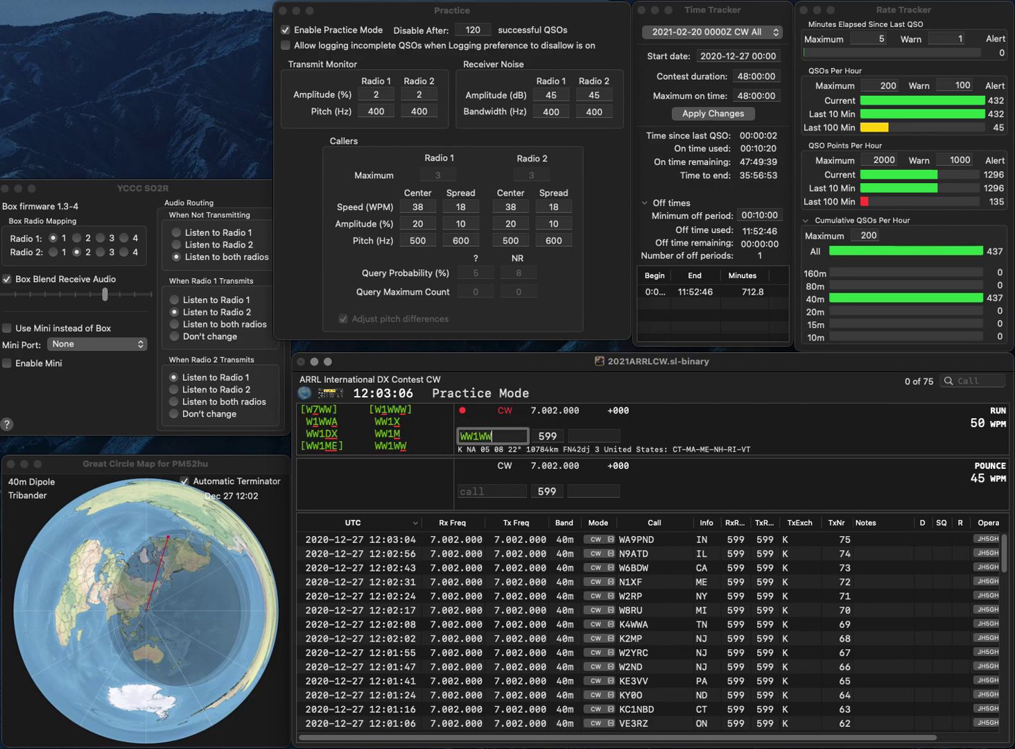
pyautogui.press('Return')
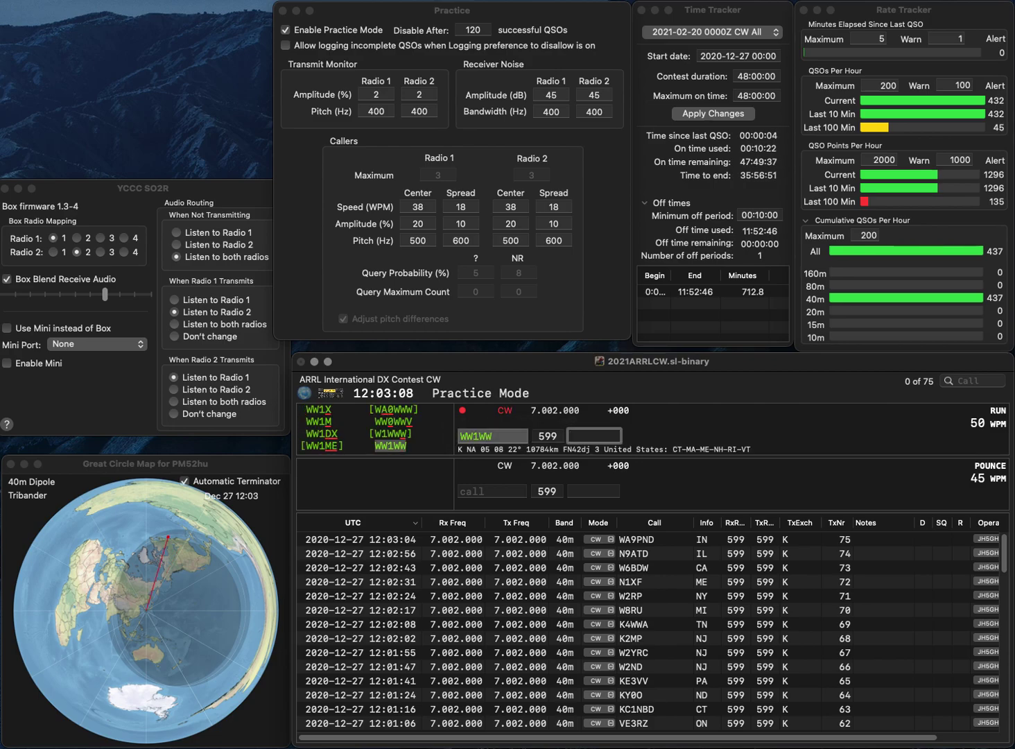
pyautogui.write('MA')
pyautogui.press('Return')
pyautogui.write('WZ')
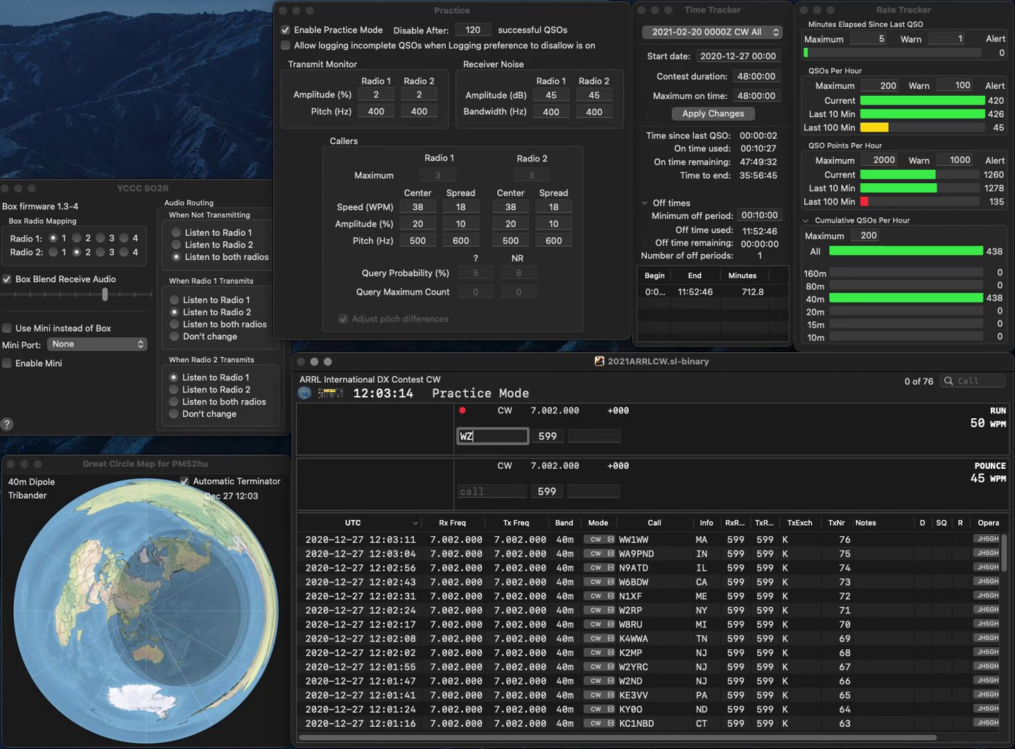
pyautogui.write('2J')
pyautogui.press('Return')
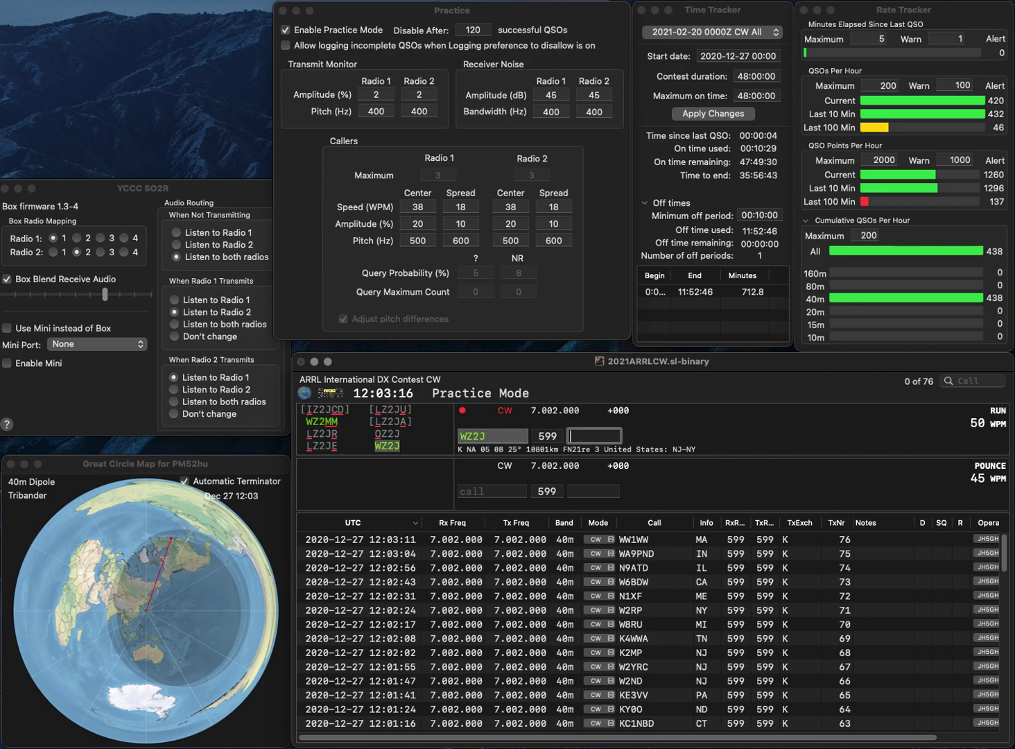
pyautogui.write('NJ')
pyautogui.press('Return')
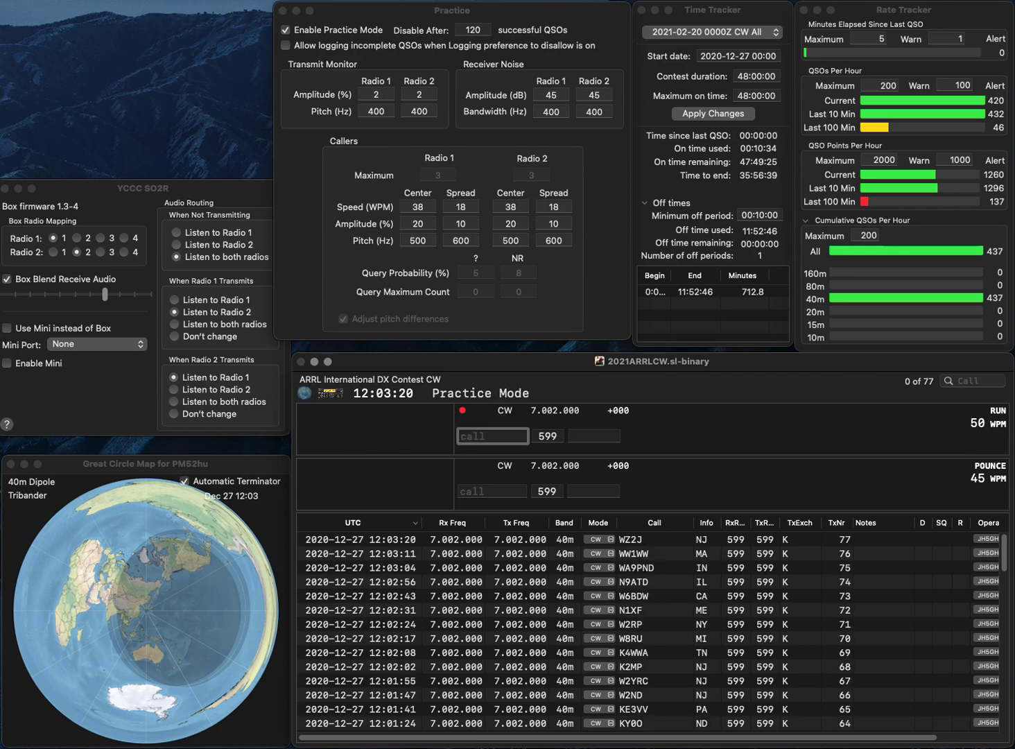
# - Log a practice contact with N5TZH on the run radio, with received exchange NM
pyautogui.write('N5TZH')
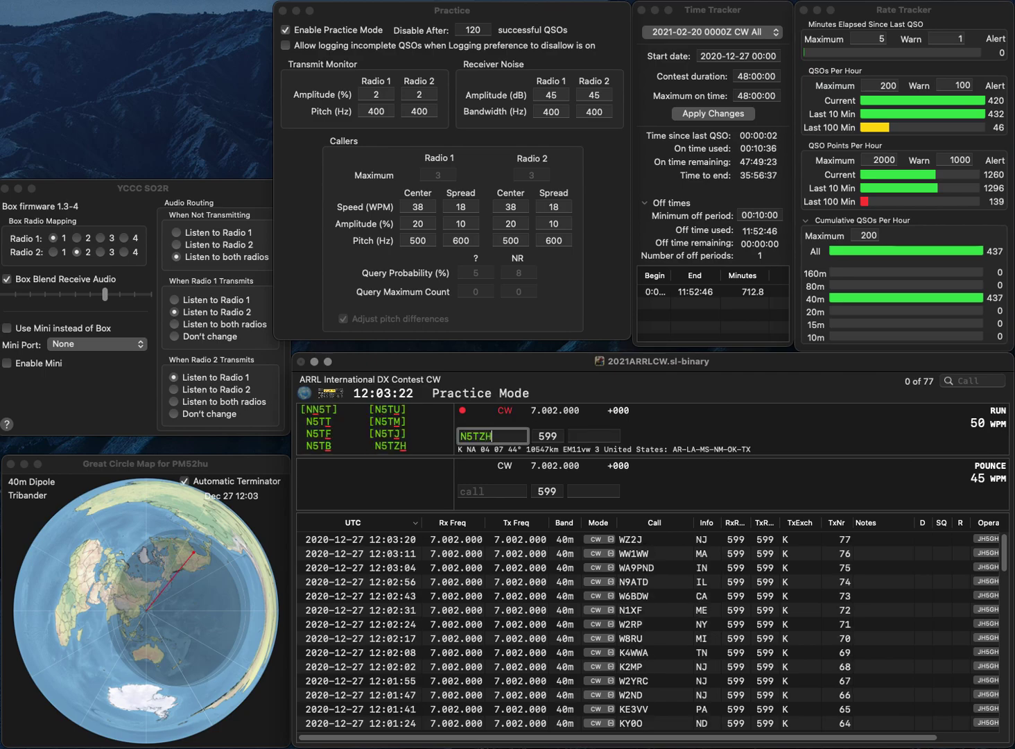
pyautogui.press('Return')
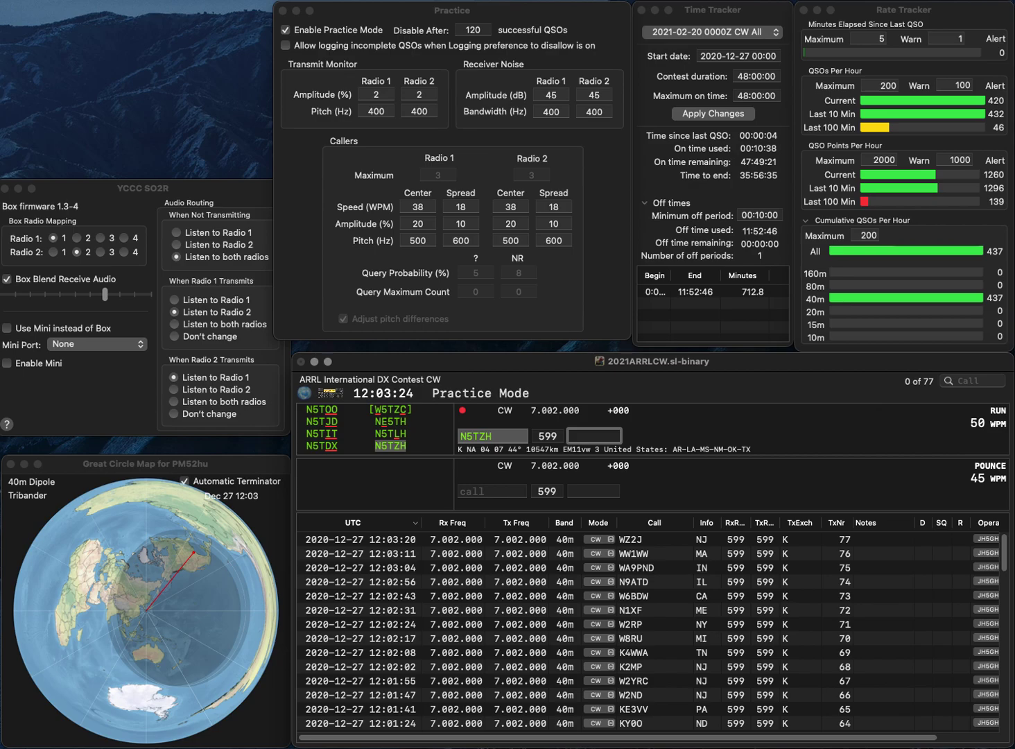
pyautogui.write('M')
pyautogui.press('Return')
pyautogui.write('N4')
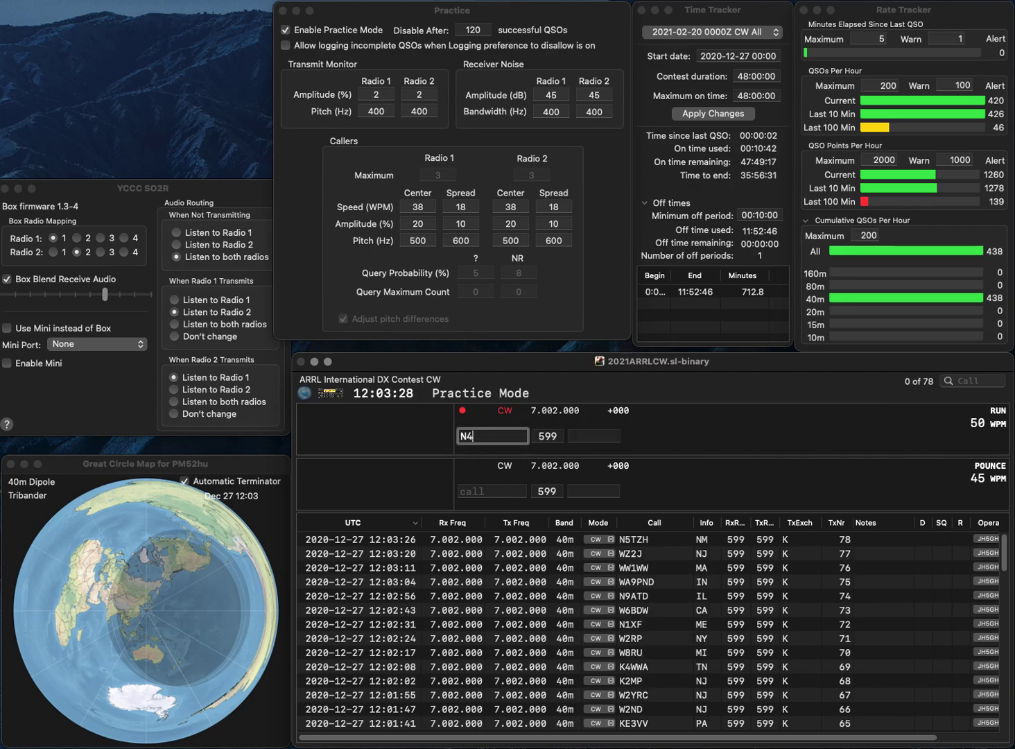
pyautogui.write('GEB')
pyautogui.press('Return')
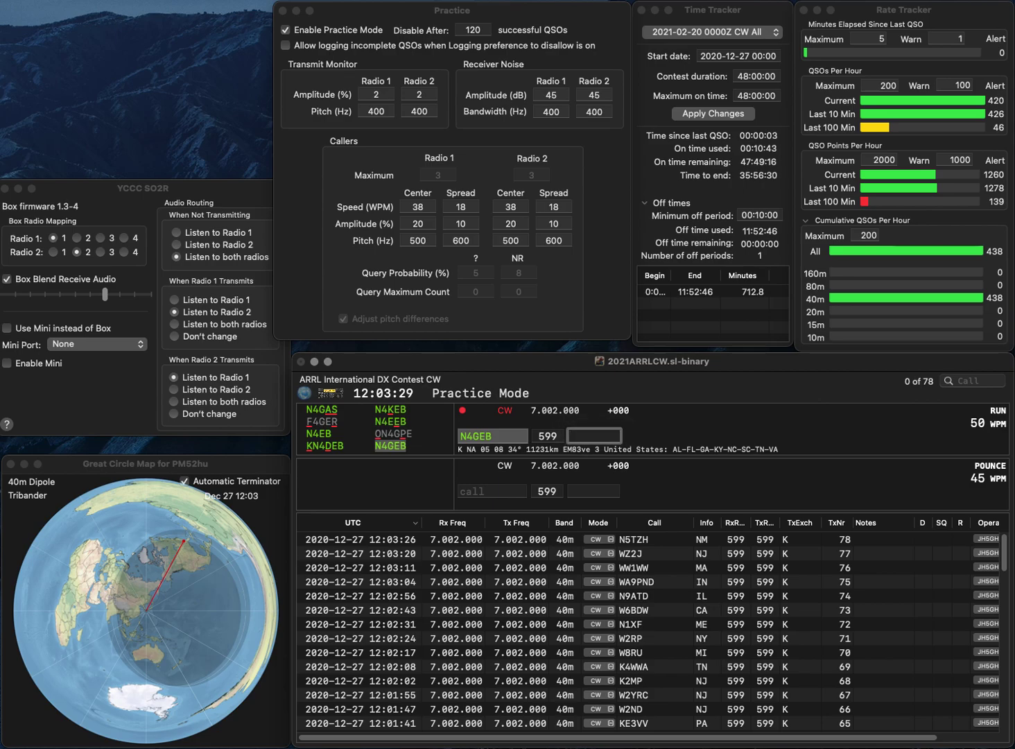
pyautogui.write('NC')
pyautogui.press('Return')
pyautogui.write('KE0TWB')
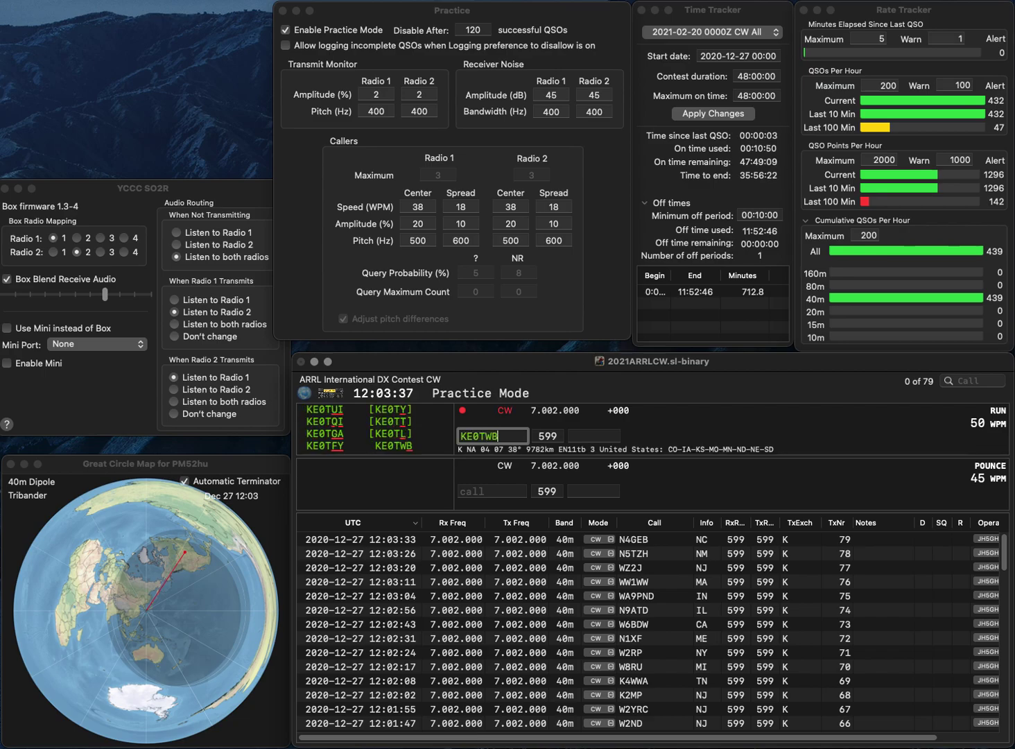
pyautogui.press('Return')
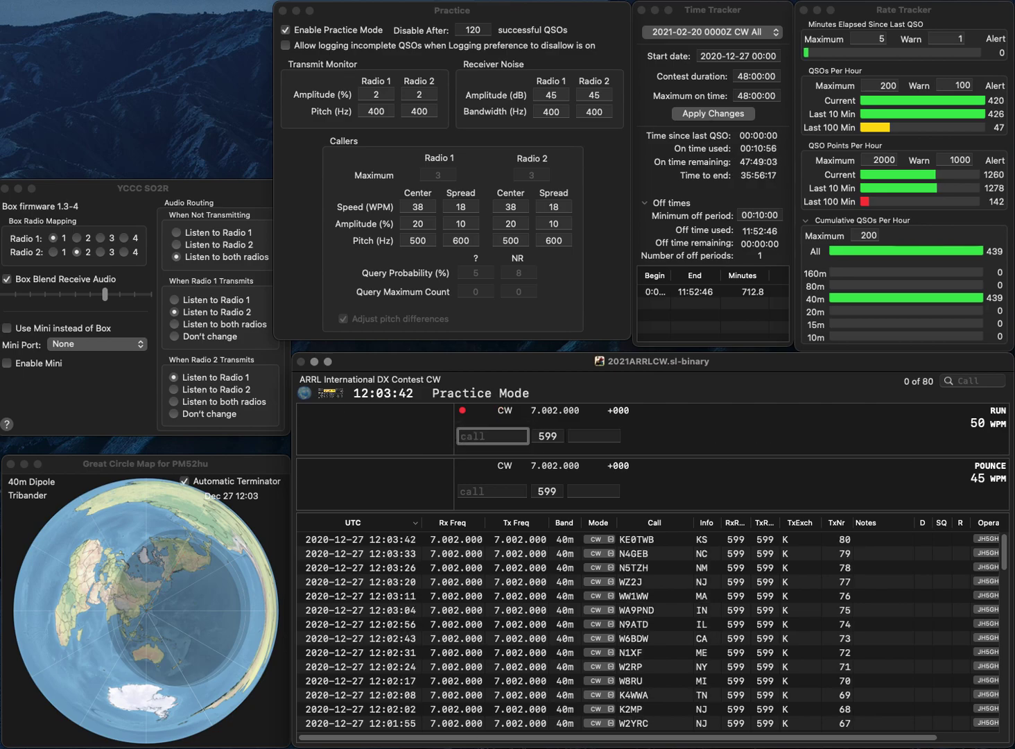
pyautogui.write('8YTV')
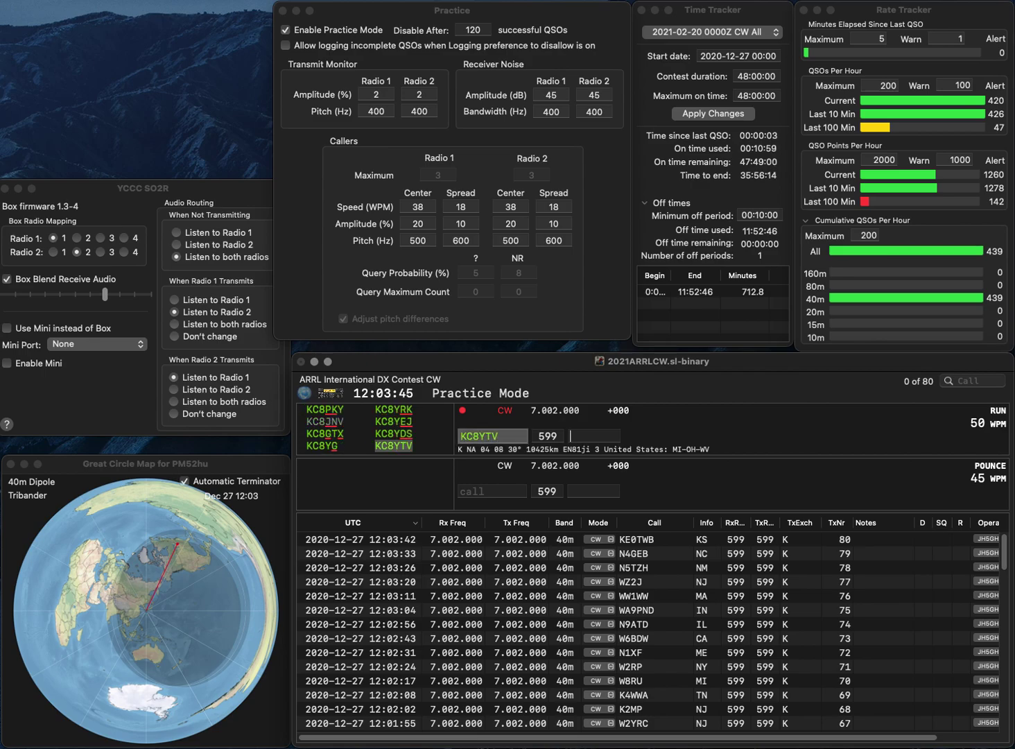
pyautogui.press('Return')
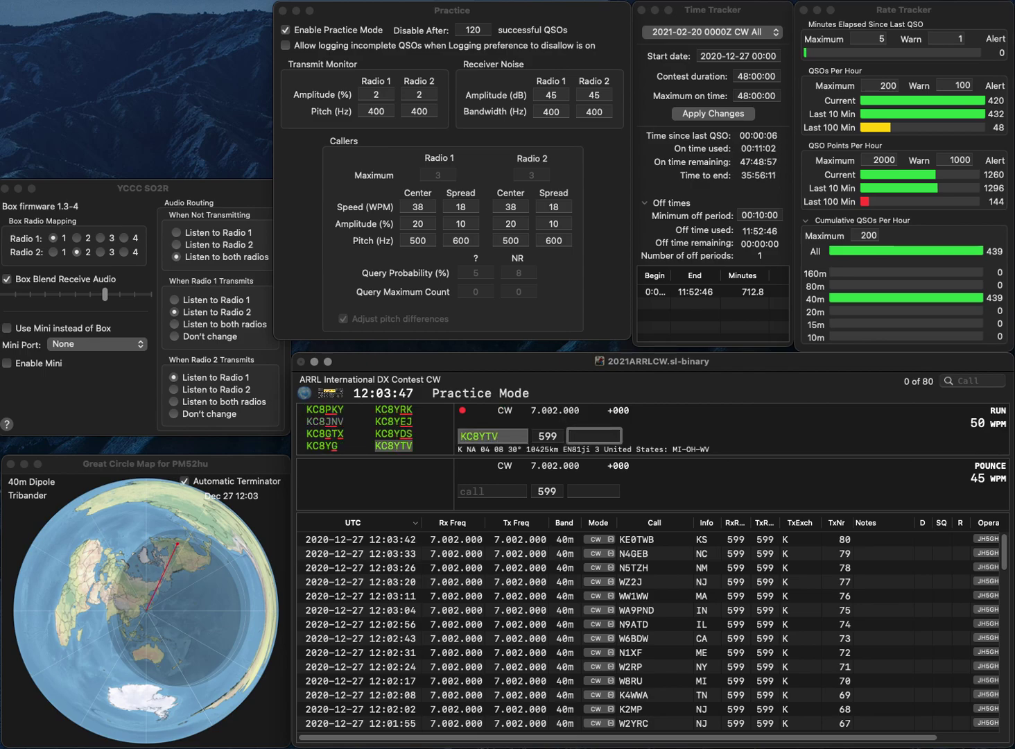
pyautogui.write('MI')
pyautogui.press('Return')
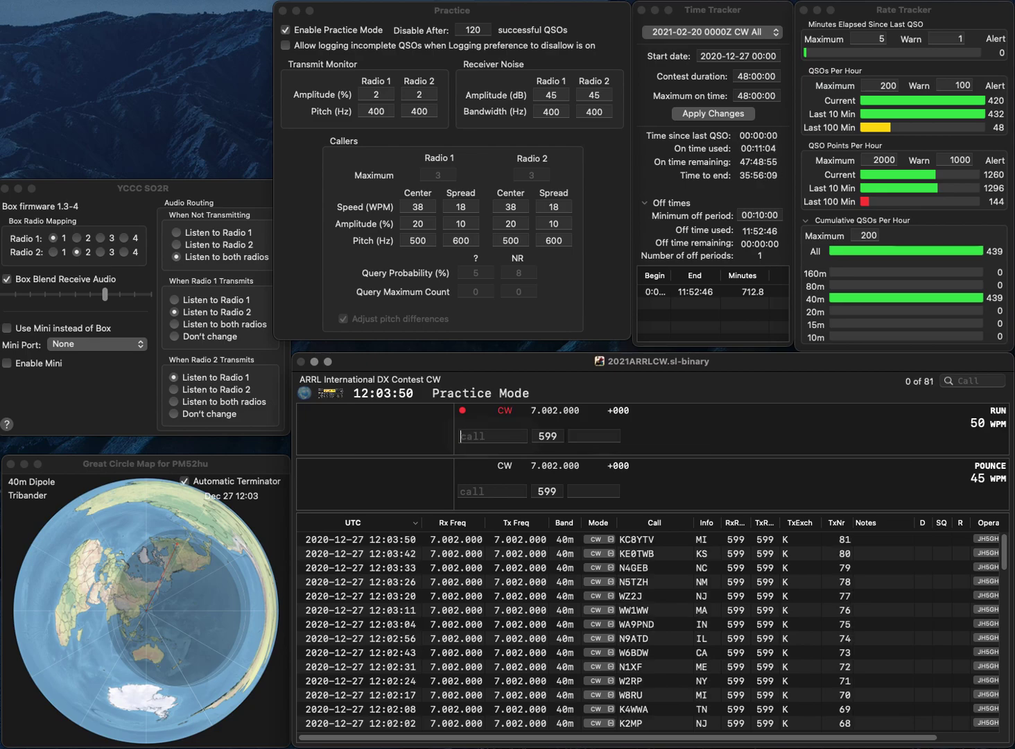
# - Log a practice contact with K4NMR on the run radio, with received exchange FL
pyautogui.write('K4N')
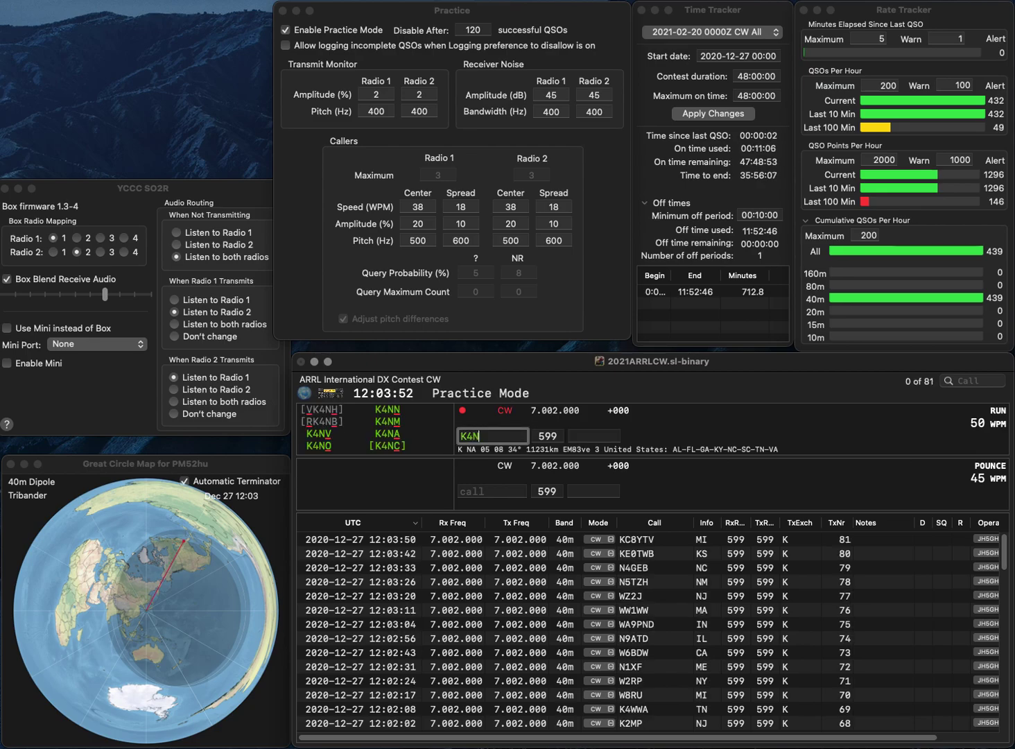
pyautogui.write('MR')
pyautogui.press('Return')
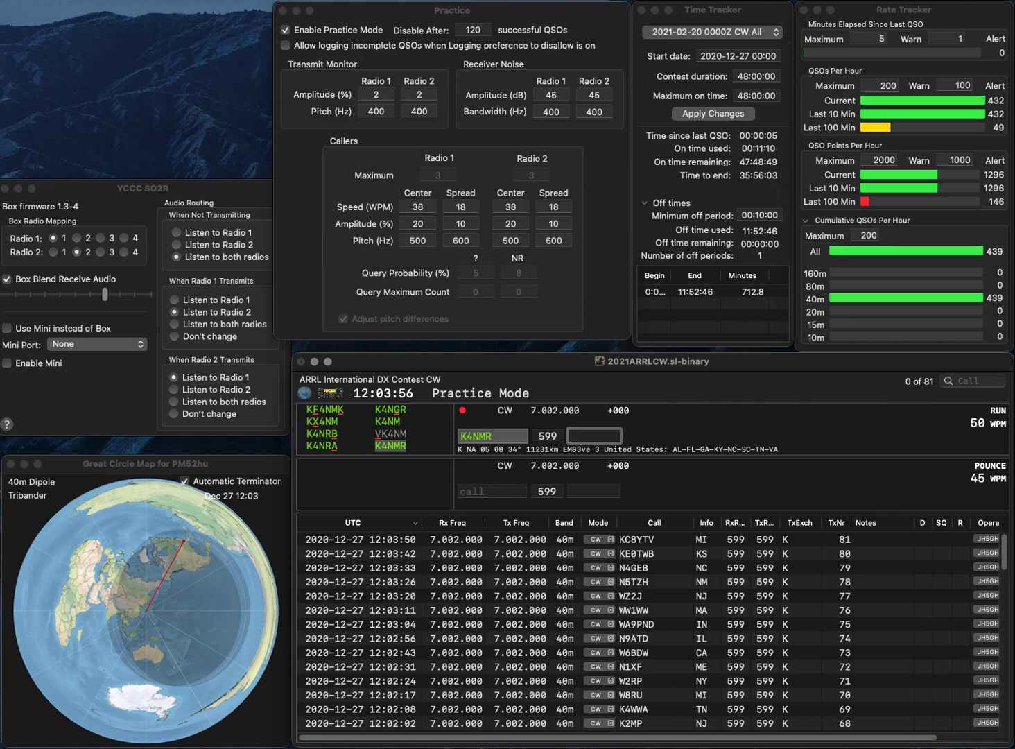
pyautogui.write('FL')
pyautogui.press('Return')
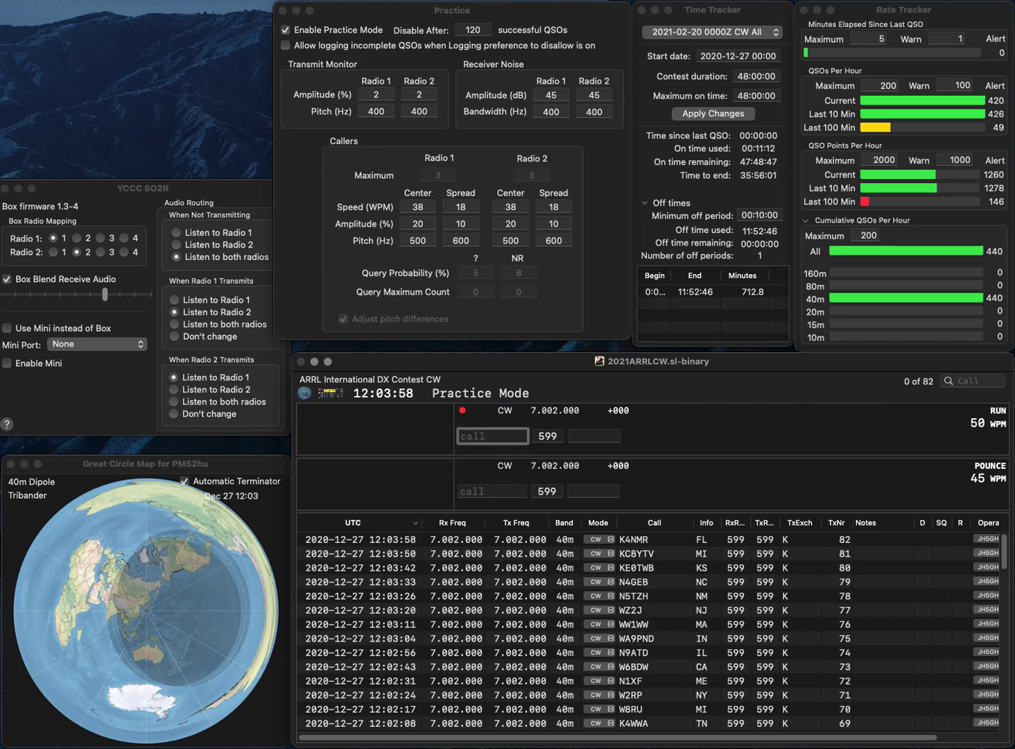
# - Log a practice contact with KB2NRK on the run radio, with received exchange NY
pyautogui.write('KB2')
pyautogui.write('NRK')
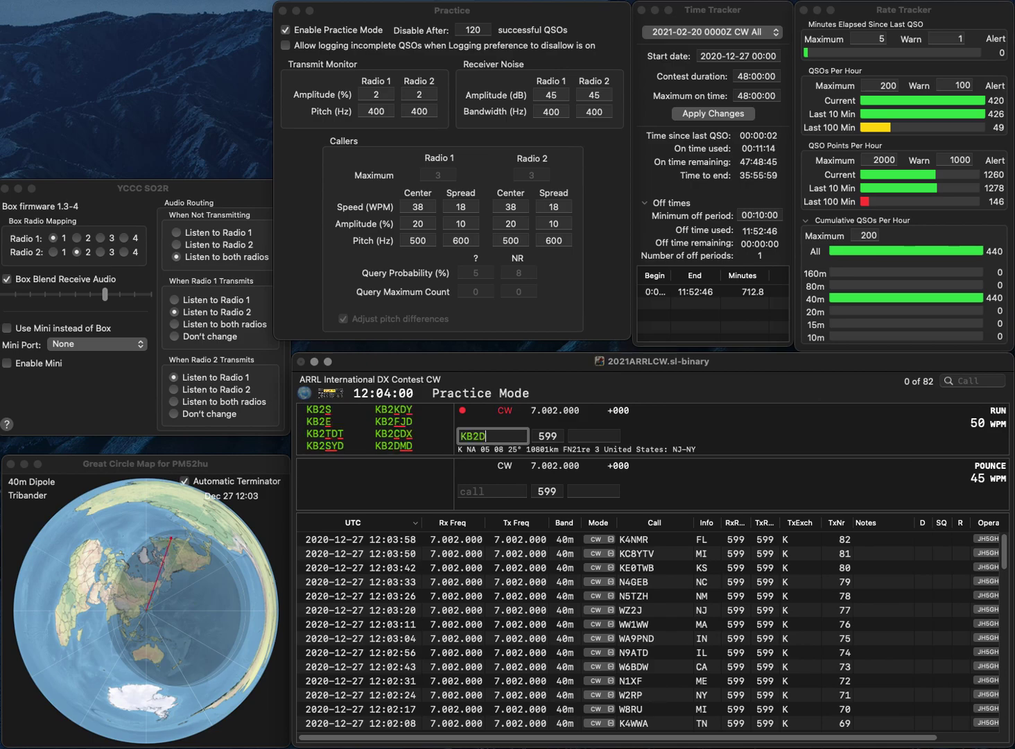
pyautogui.press('Return')
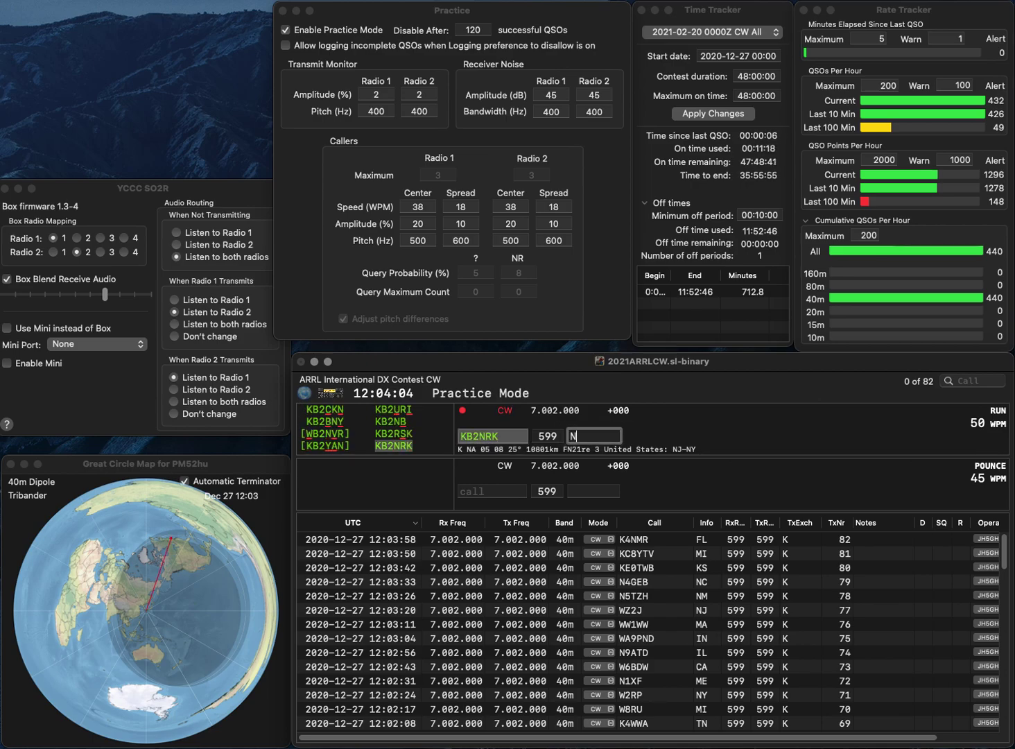
pyautogui.write('NY')
pyautogui.press('Return')
# - Log a practice contact with K2ABB on the run radio, with received exchange NJ
pyautogui.write('K2ABB')
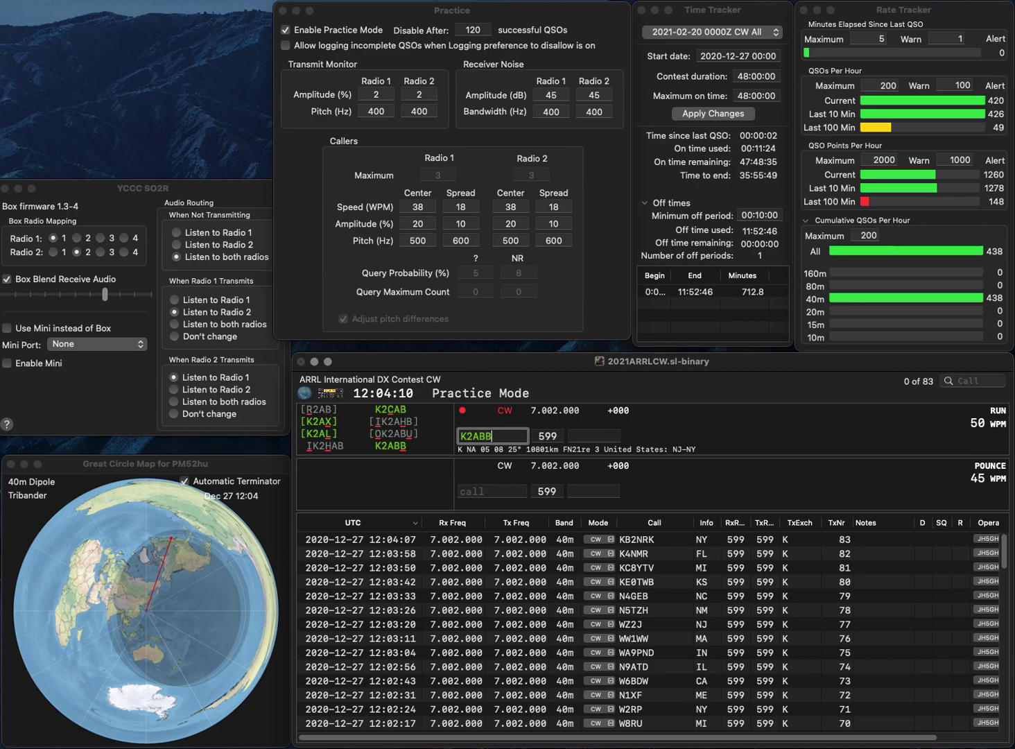
pyautogui.press('space')
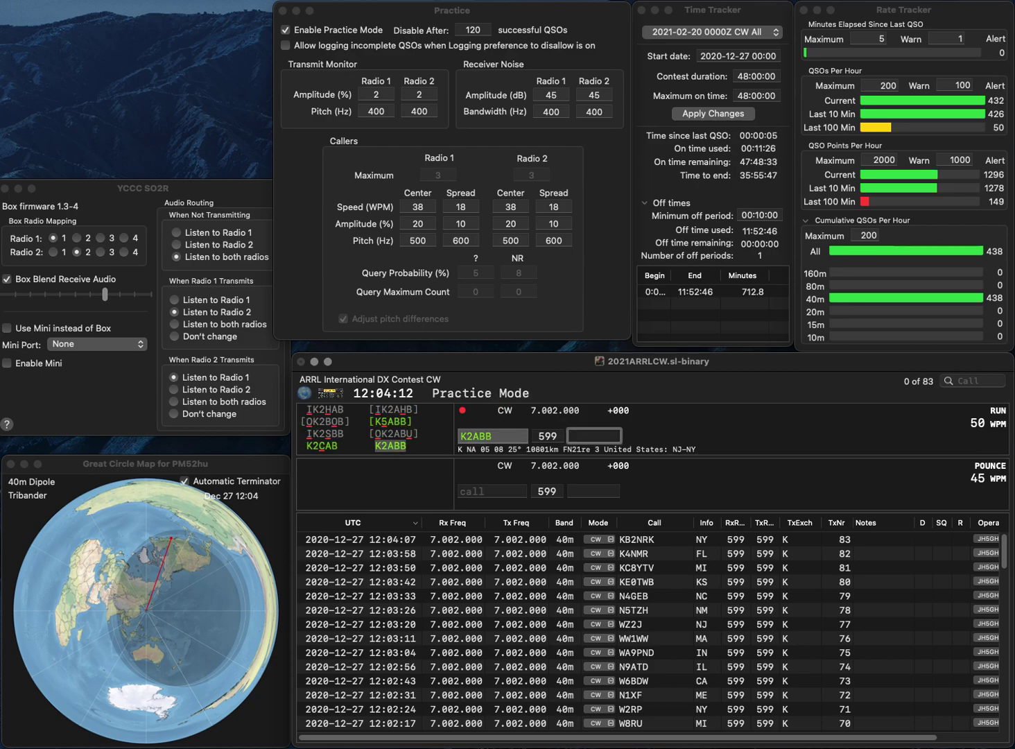
pyautogui.write('NJ')
pyautogui.press('Return')
pyautogui.write('KB')
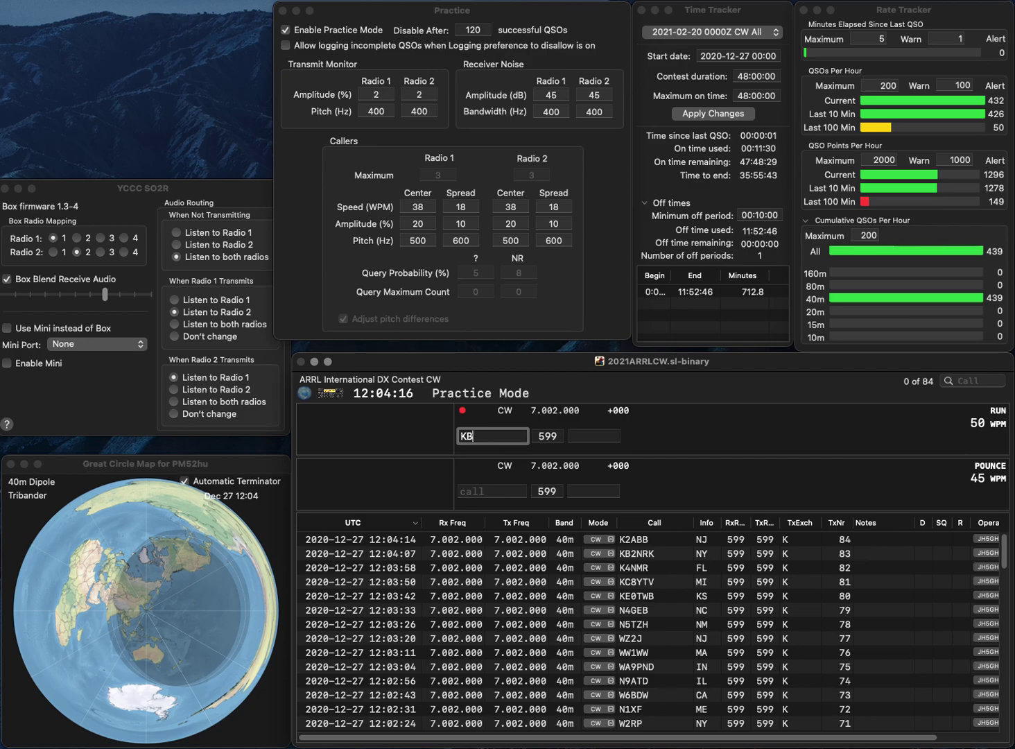
pyautogui.write('8ZYE')
pyautogui.press('Return')
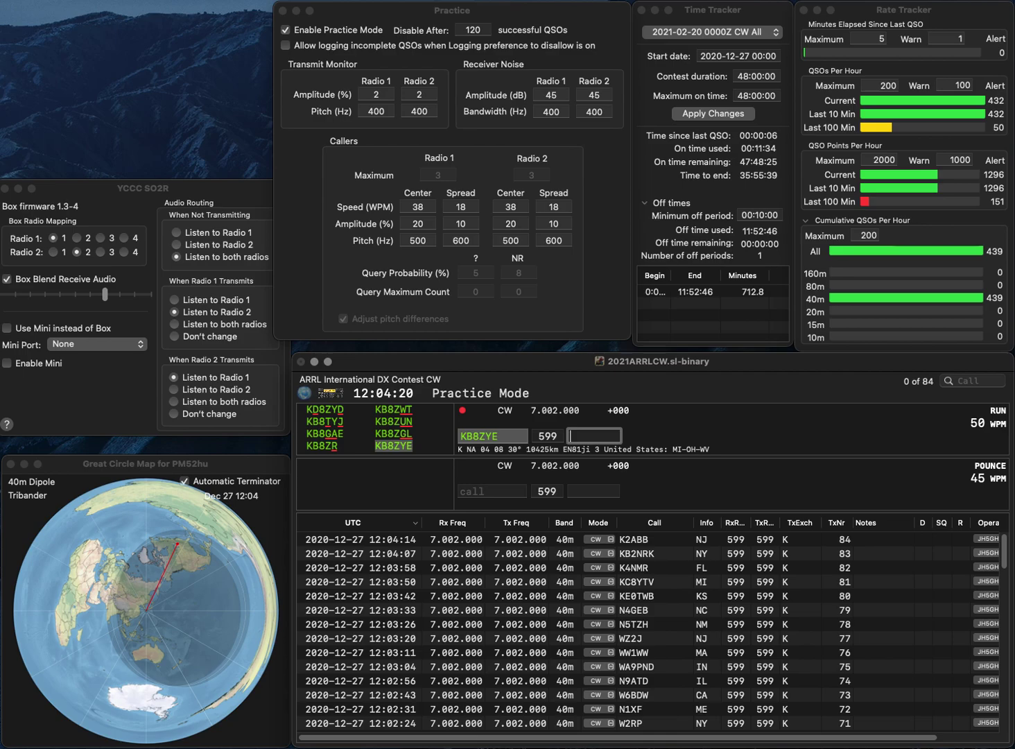
pyautogui.write('WV')
pyautogui.press('Return')
pyautogui.write('WA6SZI')
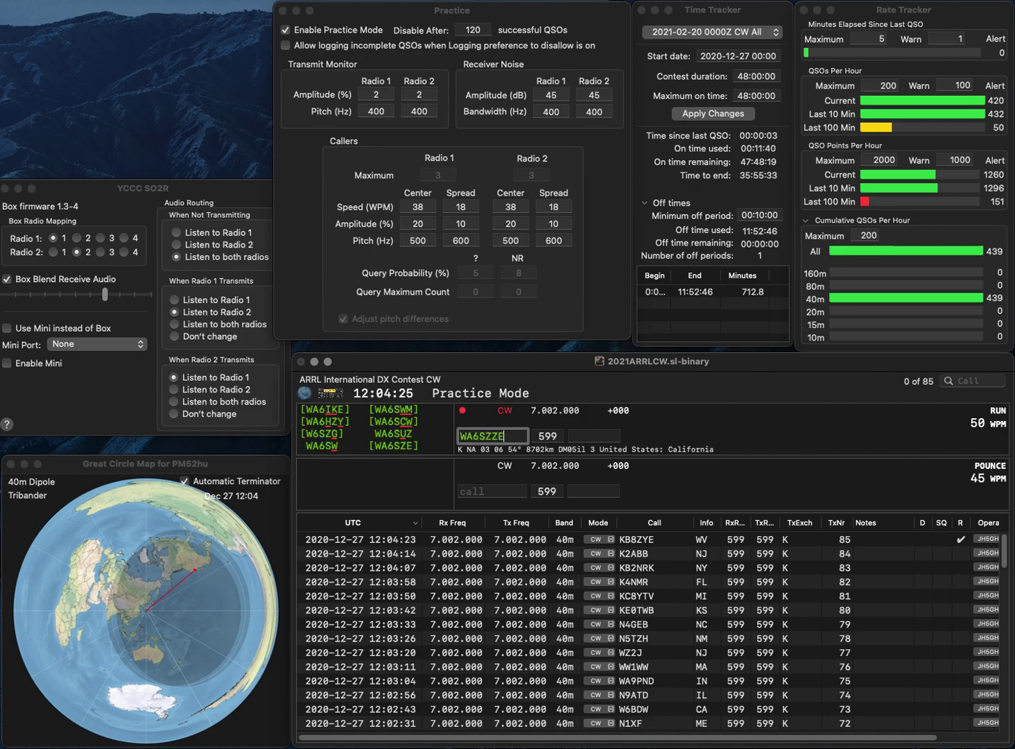
pyautogui.press('BackSpace')
pyautogui.write('E')
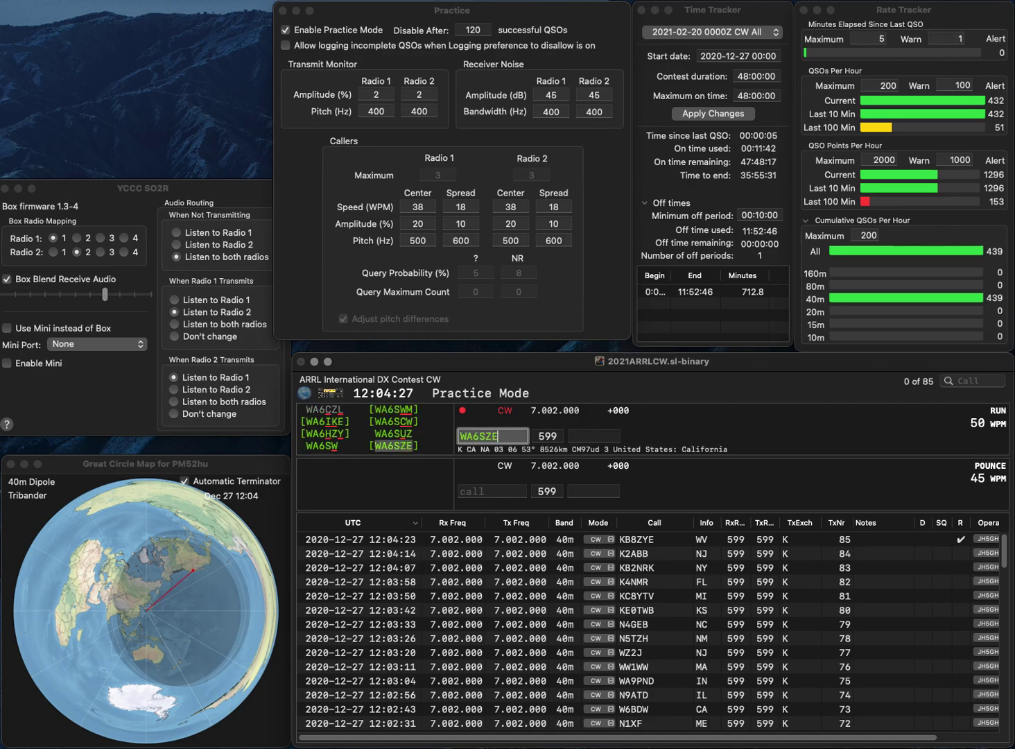
pyautogui.press('space')
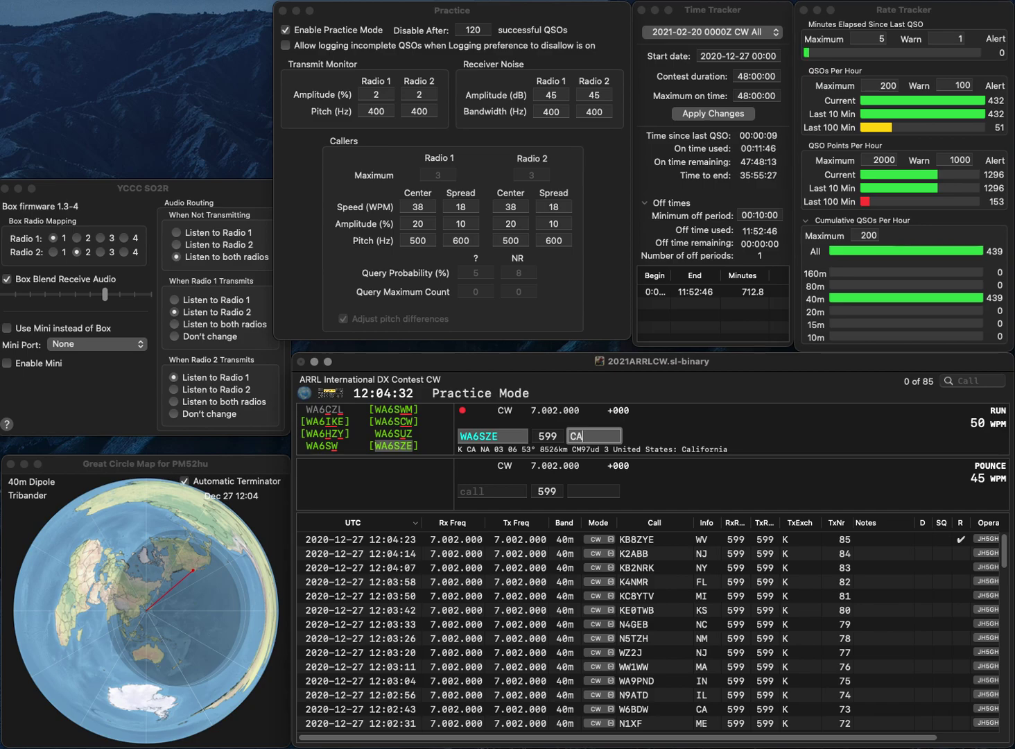
pyautogui.press('Return')
# - Log a practice contact with KE2WY on the run radio, with received exchange NJ
pyautogui.write('KE2WY')
pyautogui.press('space')
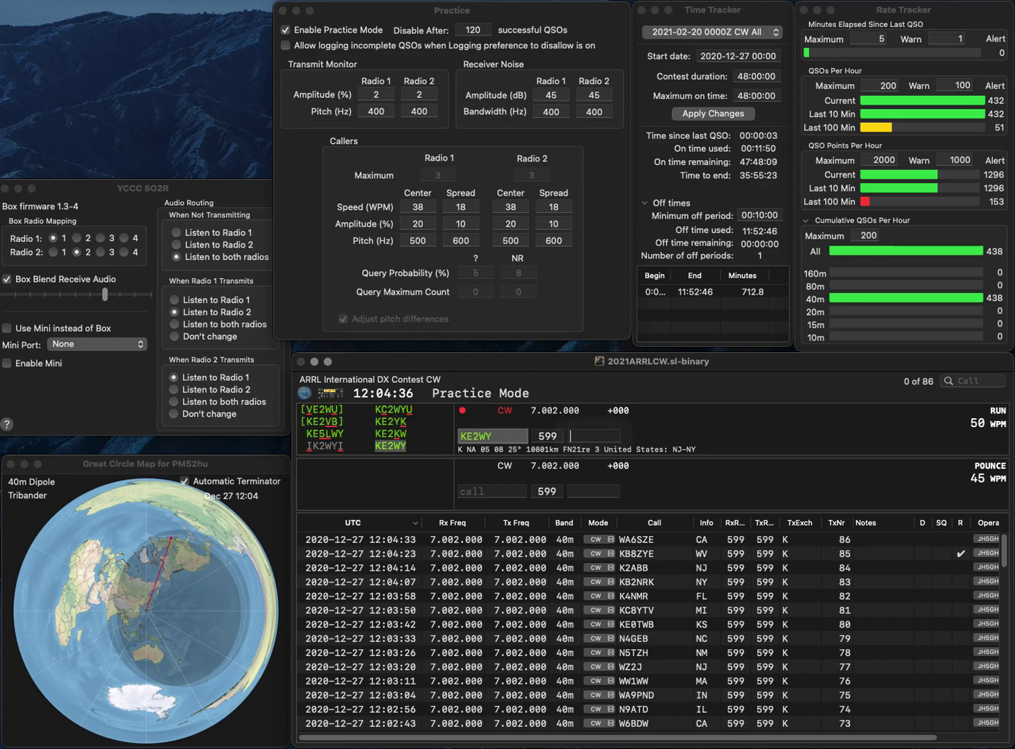
pyautogui.write('N')
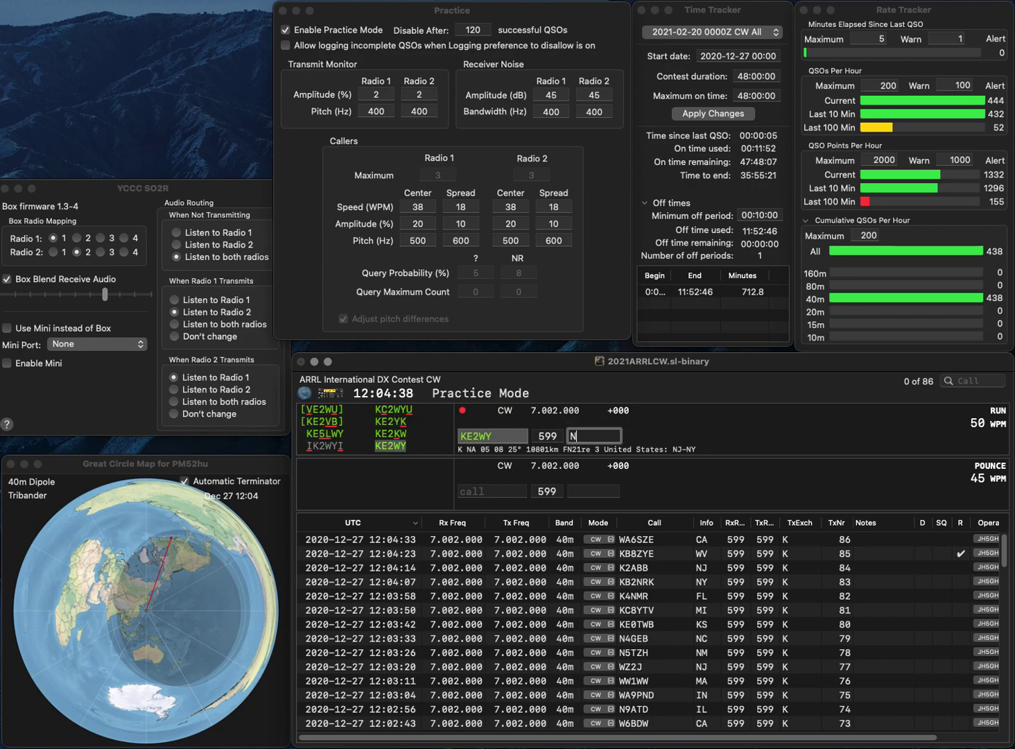
pyautogui.write('J')
pyautogui.press('Return')
# - Log a practice contact with NU1O on the run radio, with received exchange CT
pyautogui.write('NU')
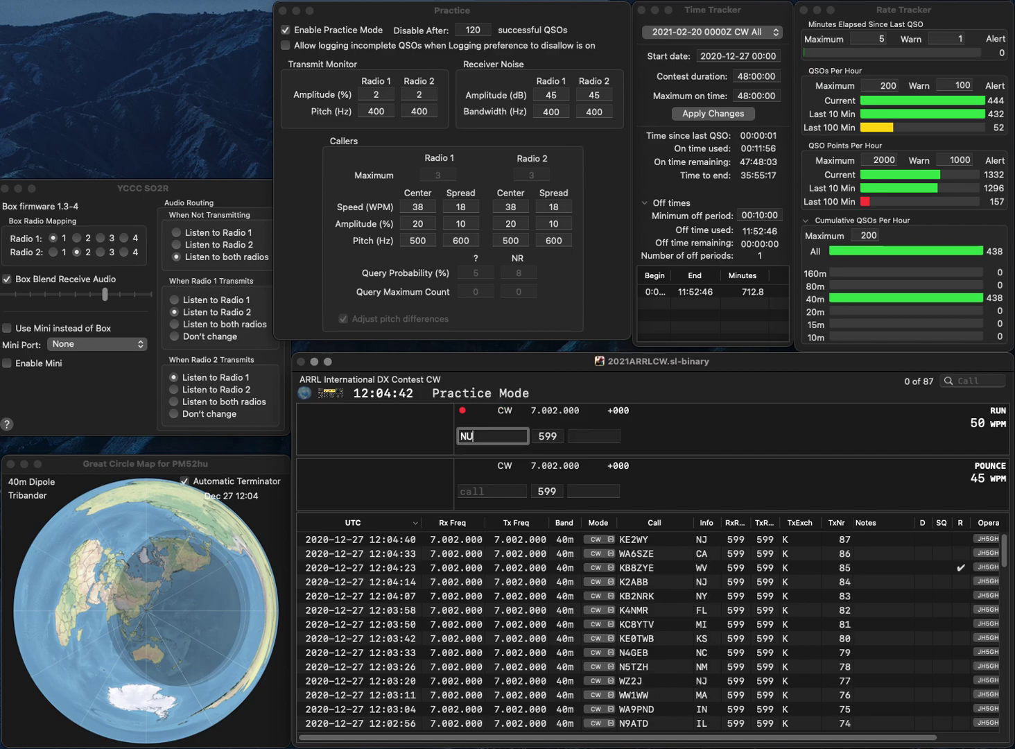
pyautogui.write('1O')
pyautogui.press('Return')
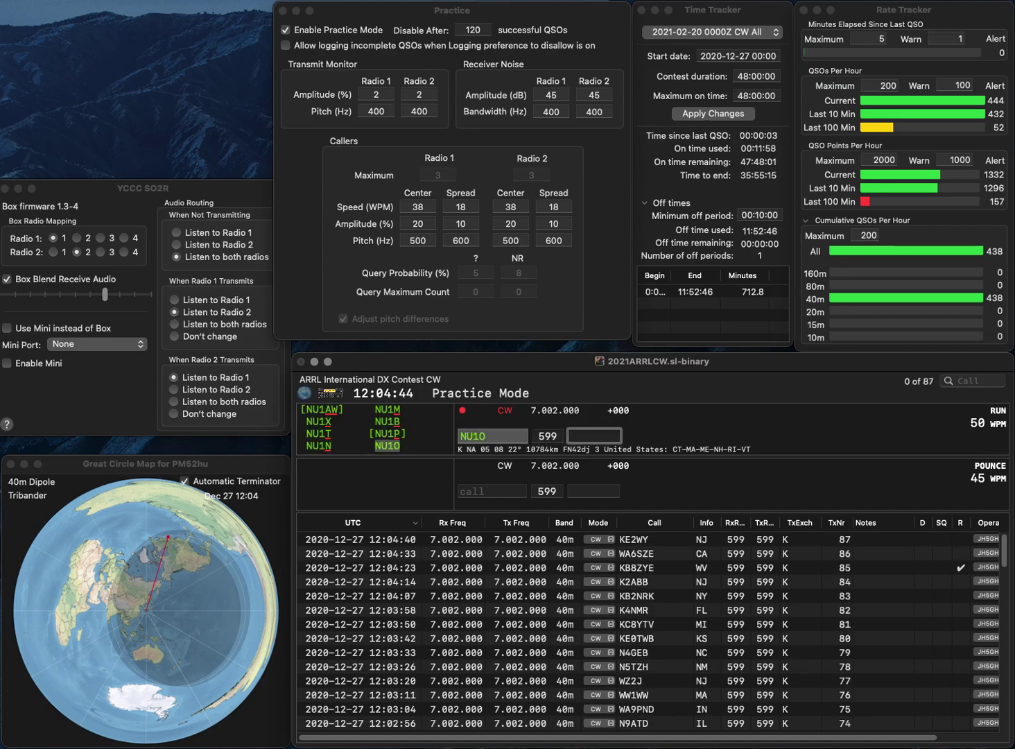
pyautogui.write('CT')
pyautogui.press('Return')
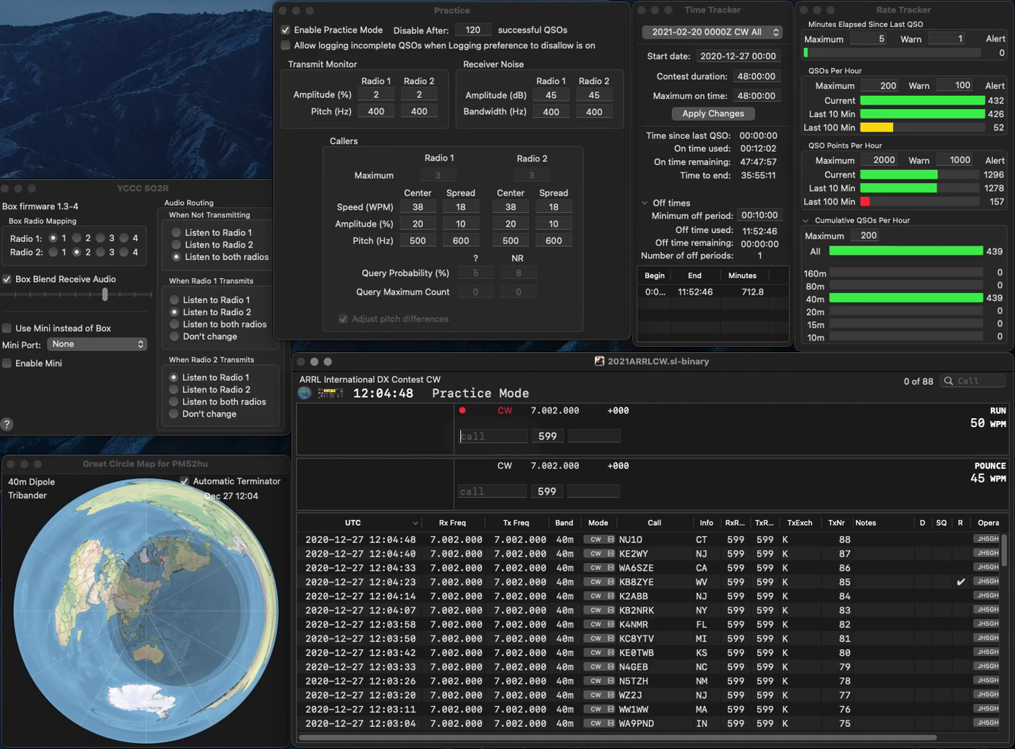
# - Log a practice contact with W1ZFG on the run radio, with received exchange CT
pyautogui.write('W1')
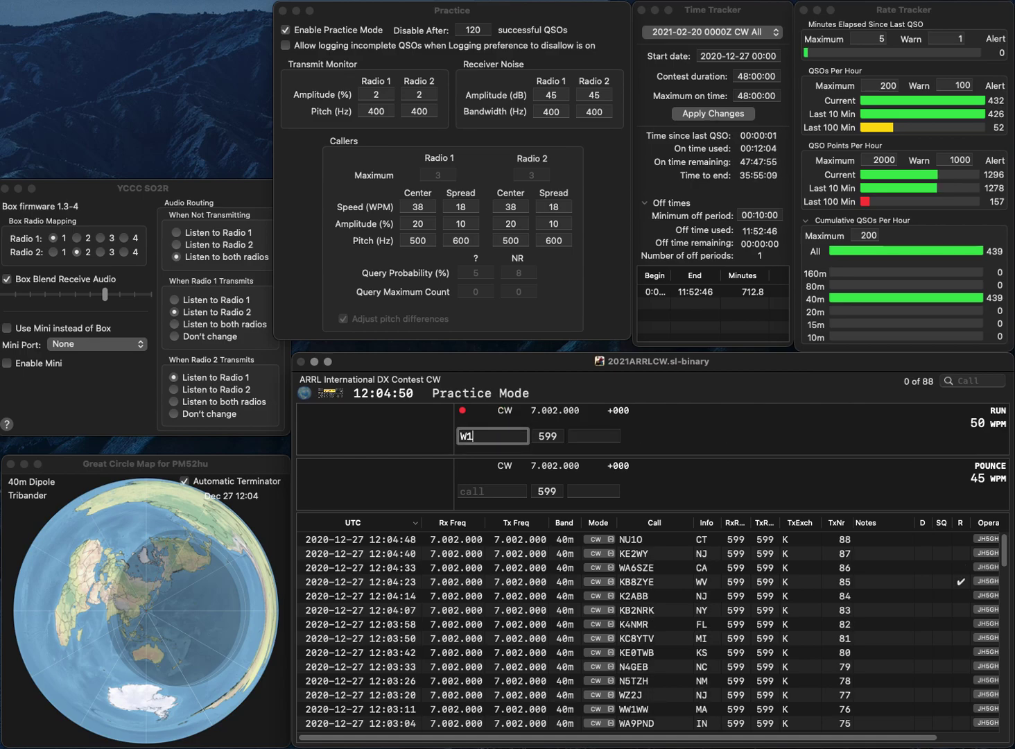
pyautogui.write('ZFG')
pyautogui.press('space')
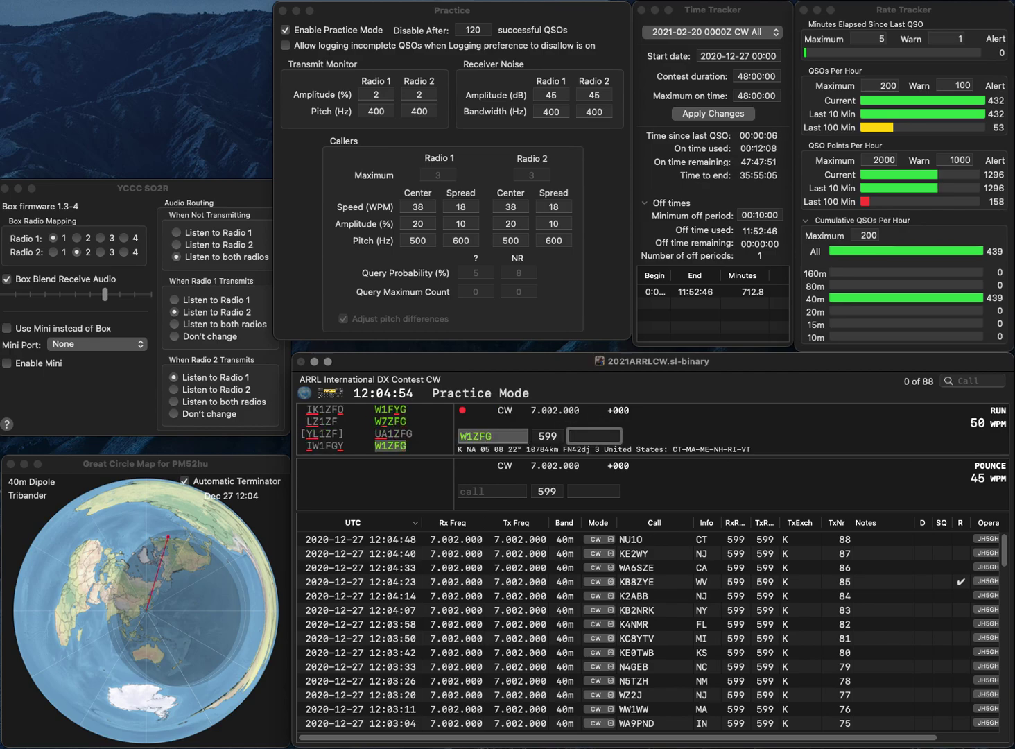
pyautogui.press('Return')
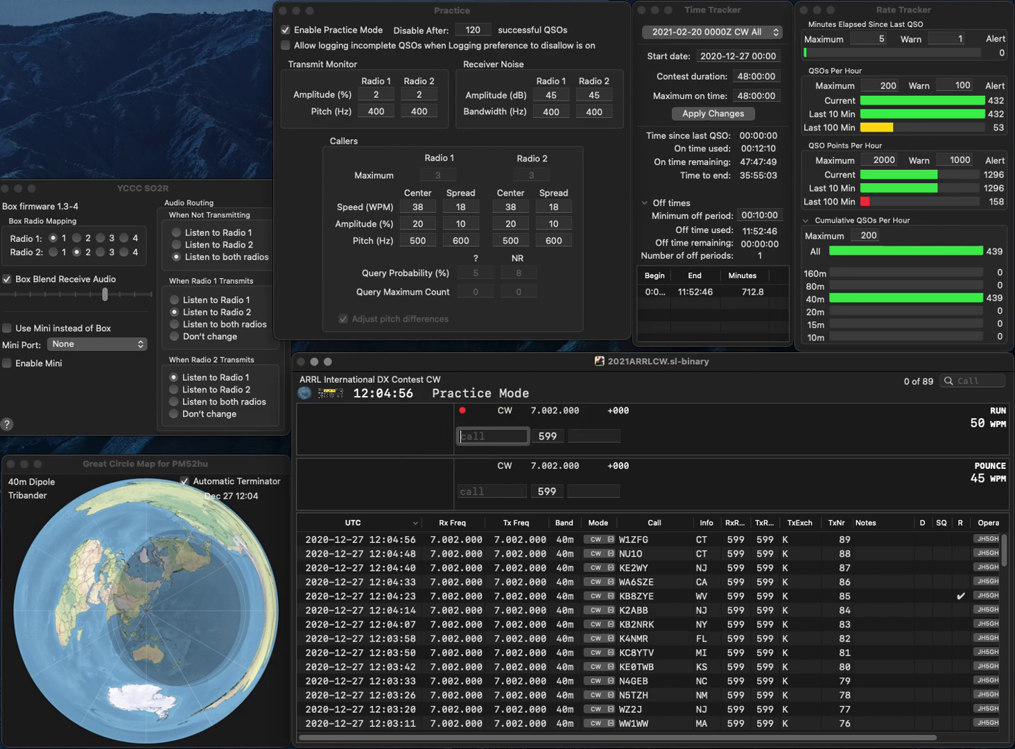
pyautogui.write('KC')
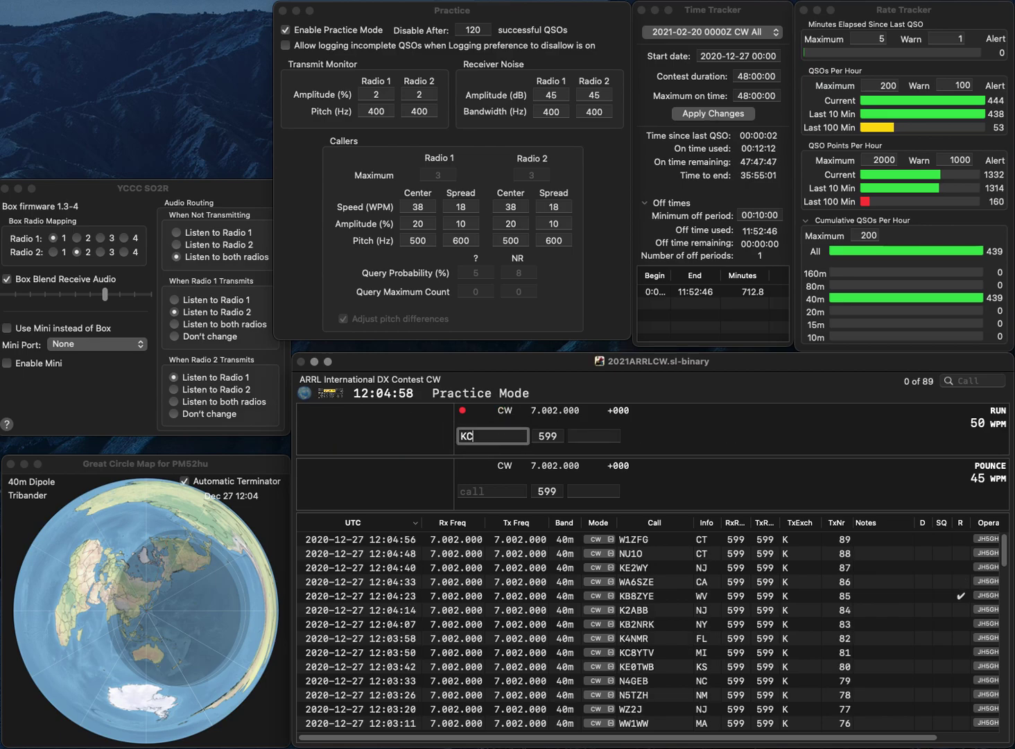
pyautogui.write('2GOW')
pyautogui.press('space')
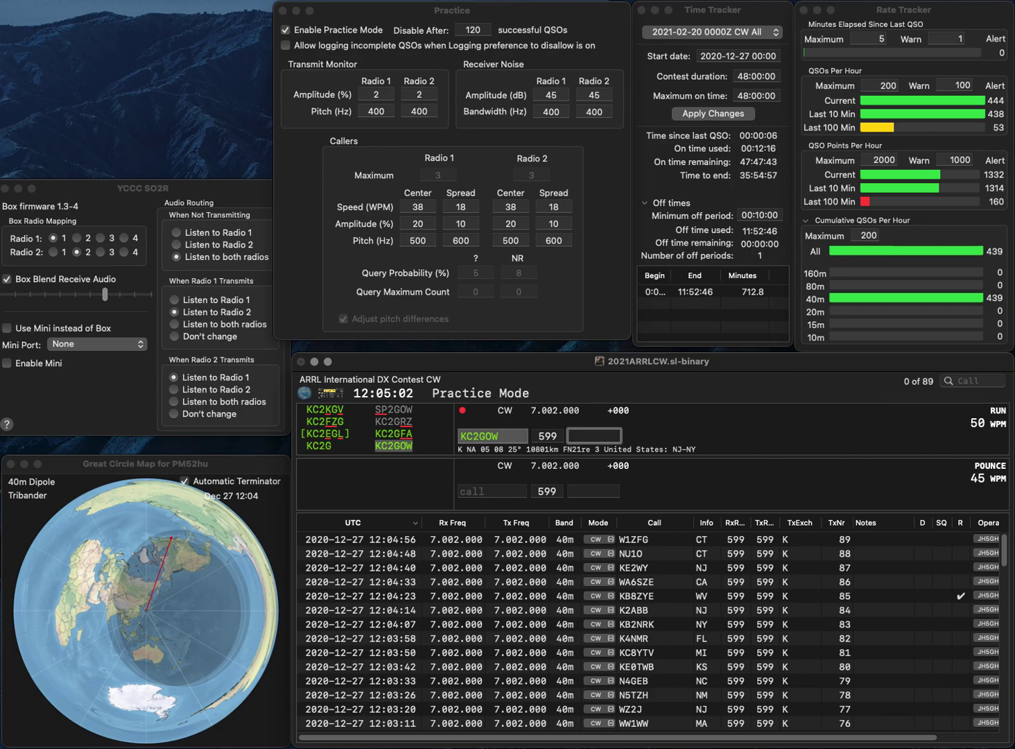
pyautogui.write('NJ')
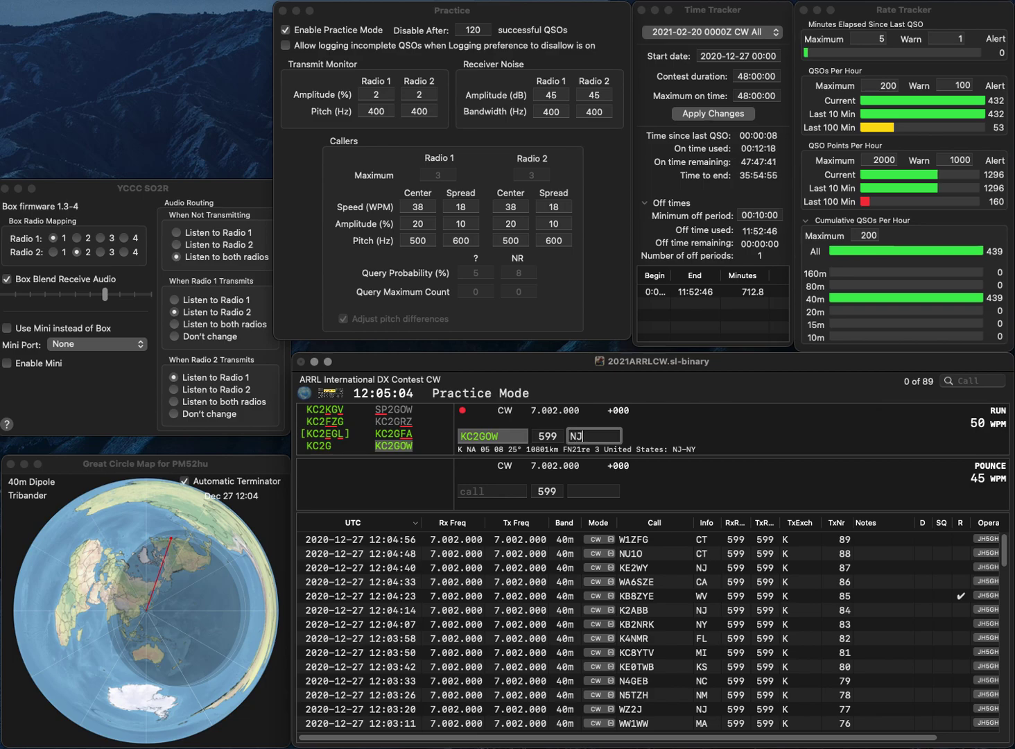
pyautogui.press('Return')
# - Log a practice contact with K4CU on the run radio, with received exchange AL
pyautogui.write('K4CU')
pyautogui.press('Return')
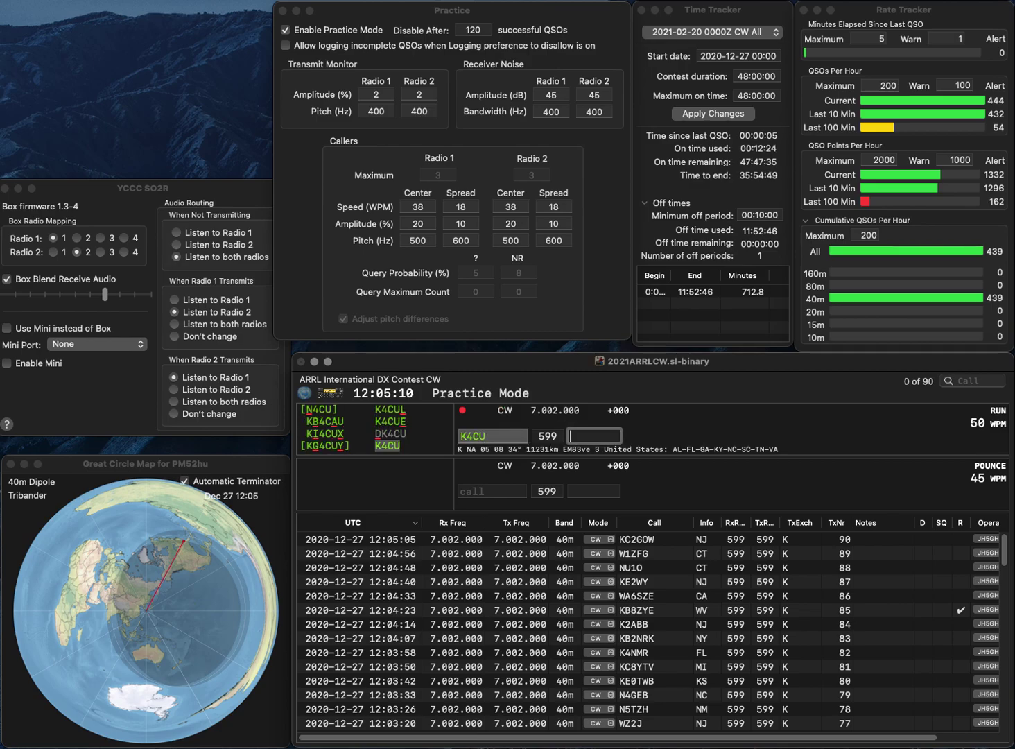
pyautogui.write('AL')
pyautogui.press('Return')
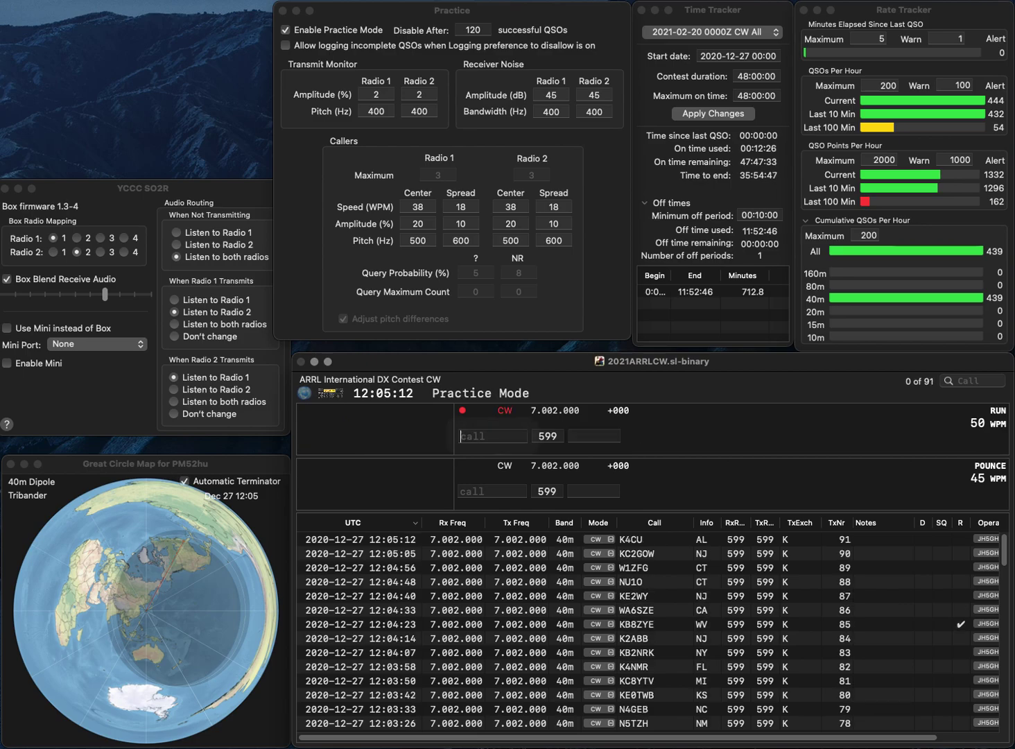
pyautogui.write('WB')
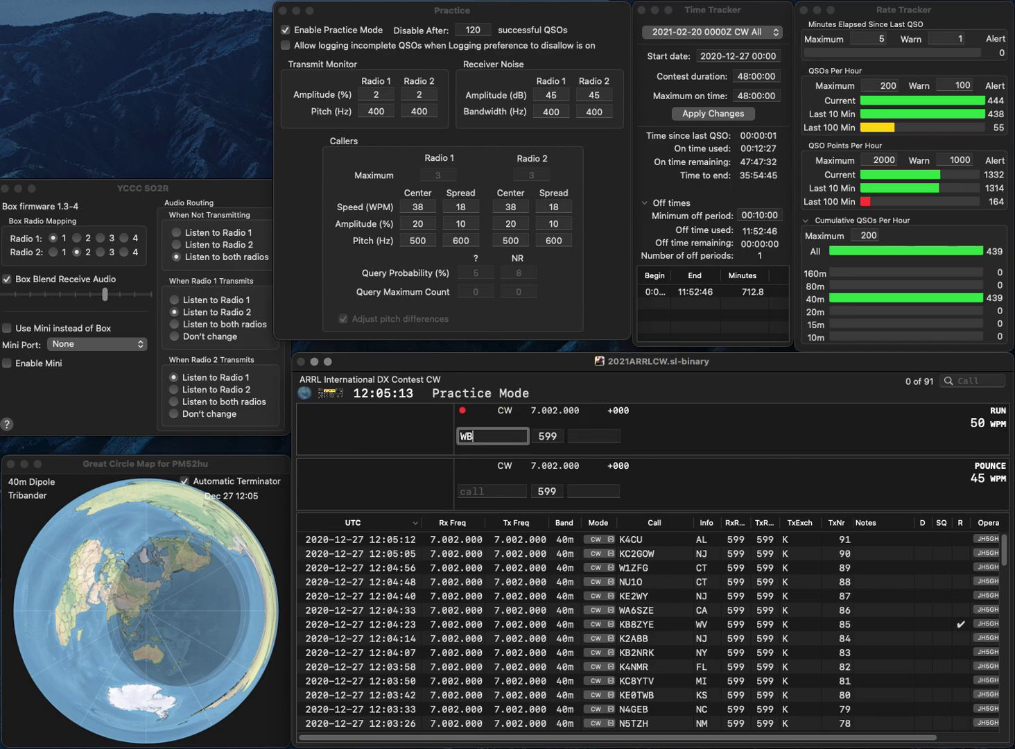
pyautogui.write('0SMZ')
pyautogui.press('Return')
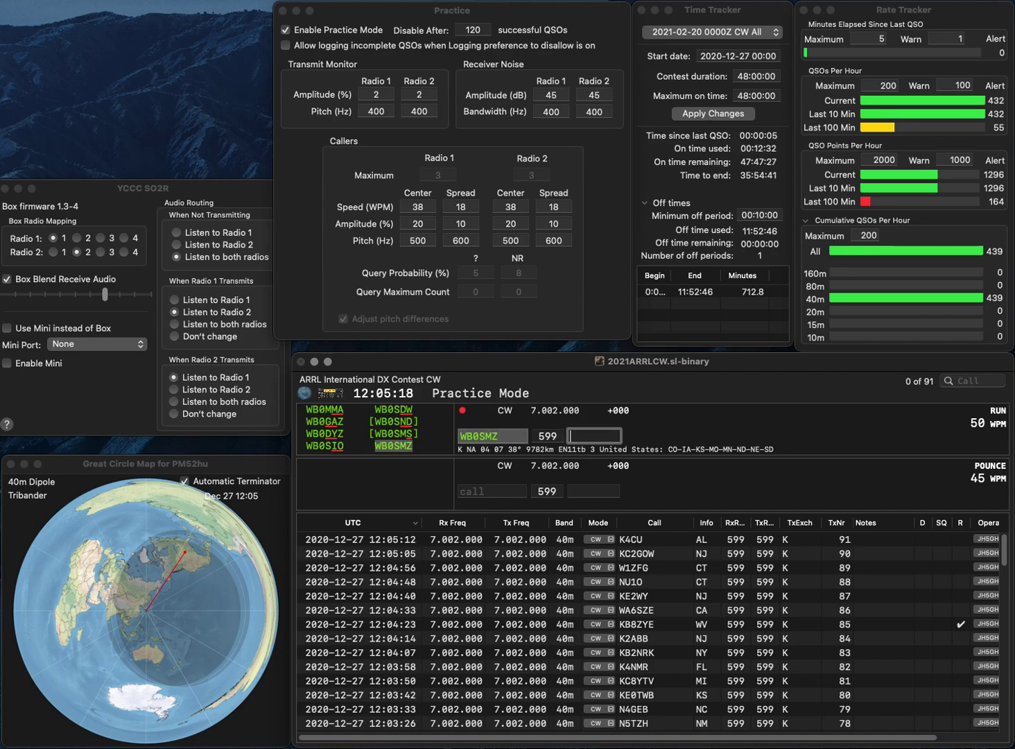
pyautogui.press('Return')
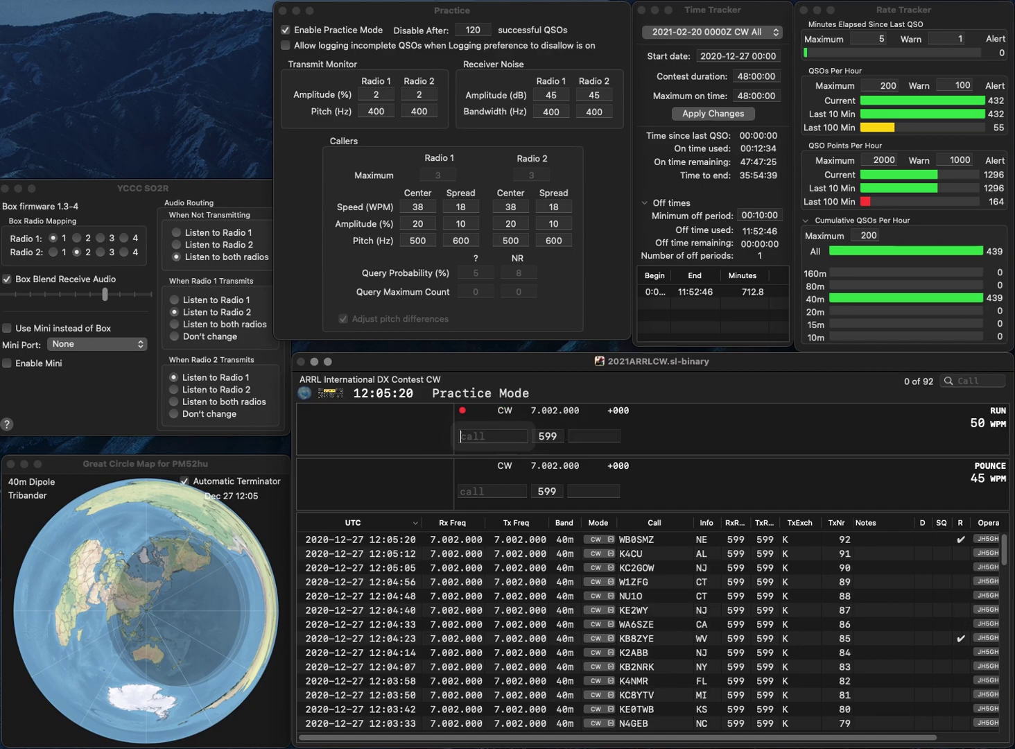
# - Log a practice contact with WB0TUA on the run radio, with received exchange KS
pyautogui.write('WB')
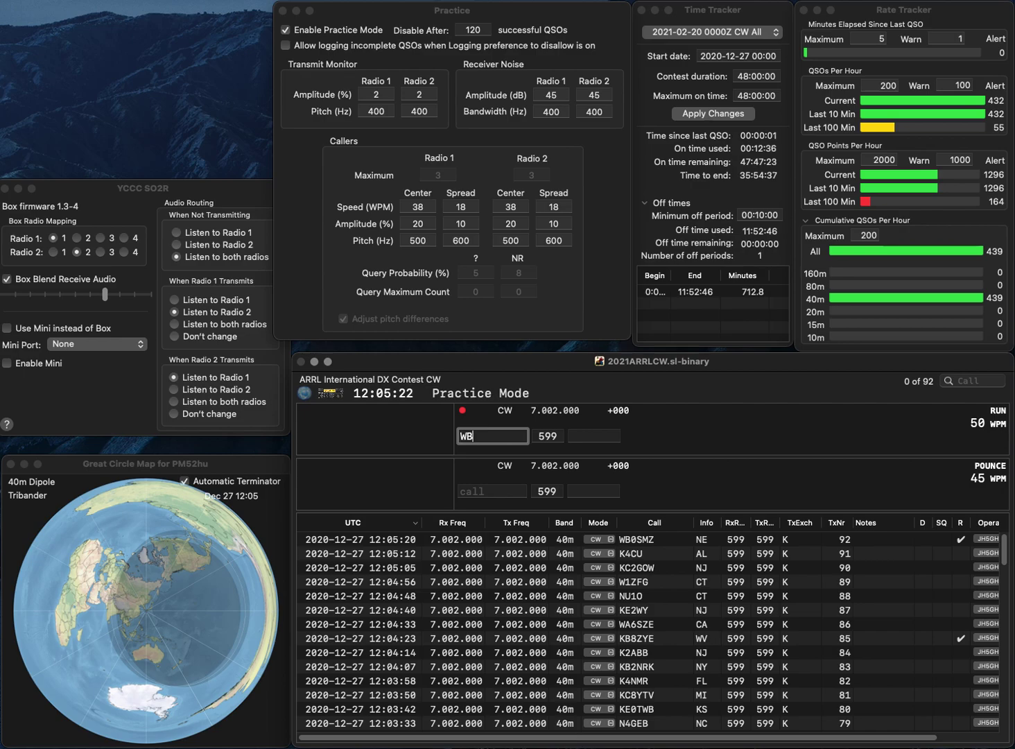
pyautogui.write('0TUA')
pyautogui.press('Return')
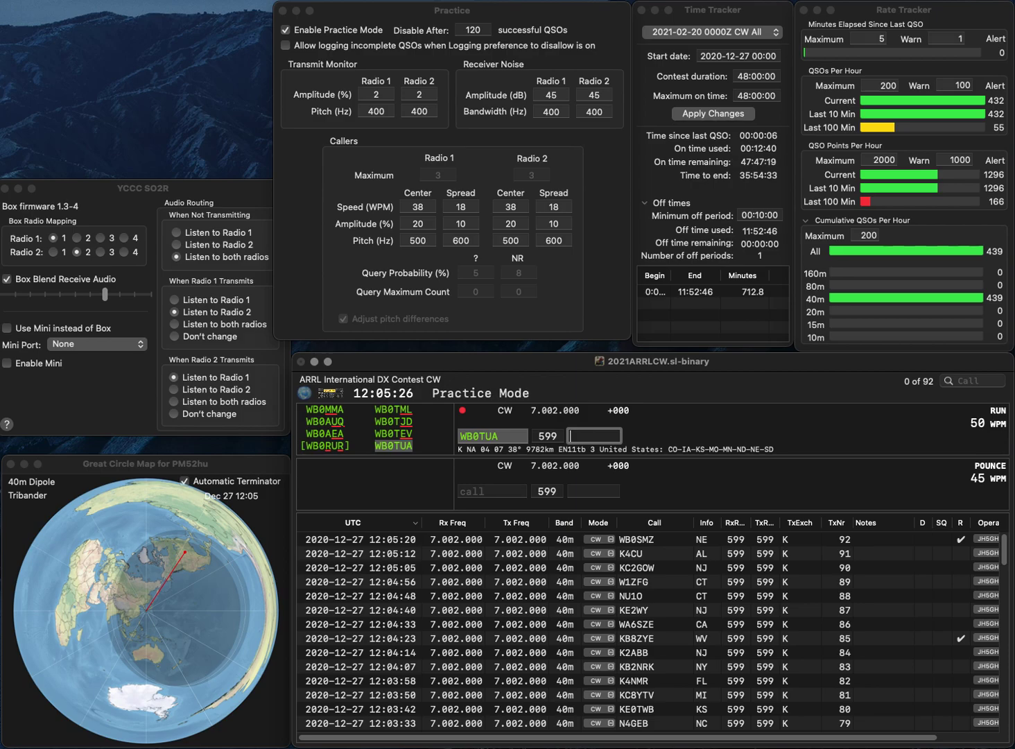
pyautogui.write('KS')
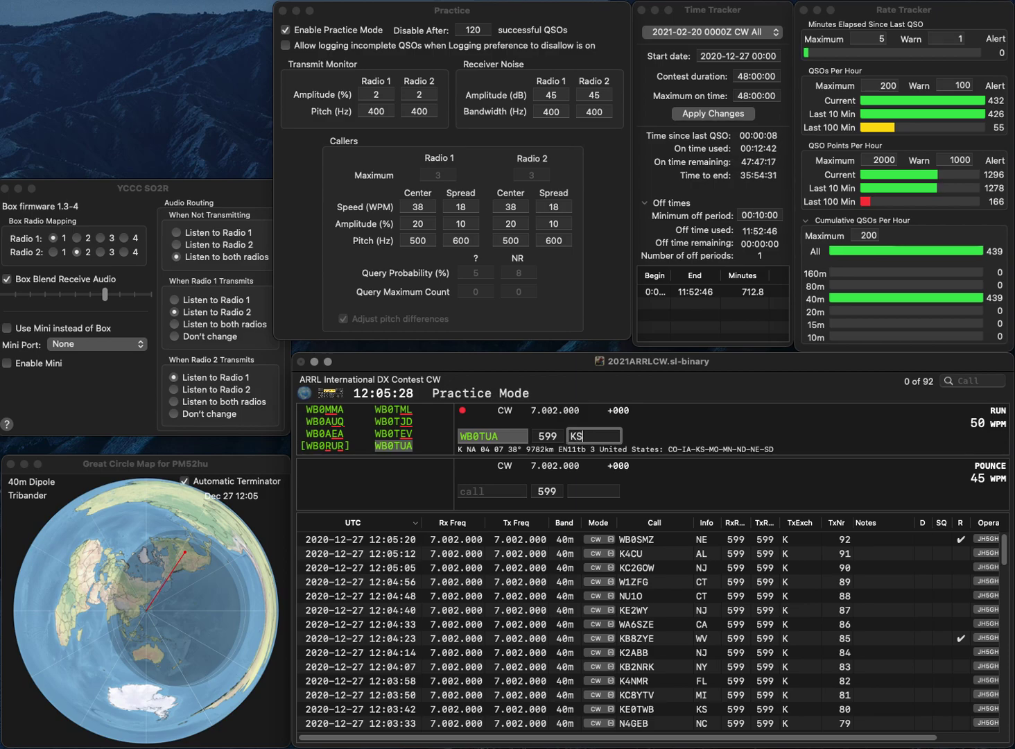
pyautogui.press('Return')
# - Log a practice contact with N4KZ on the run radio, with received exchange KY
pyautogui.write('N4')
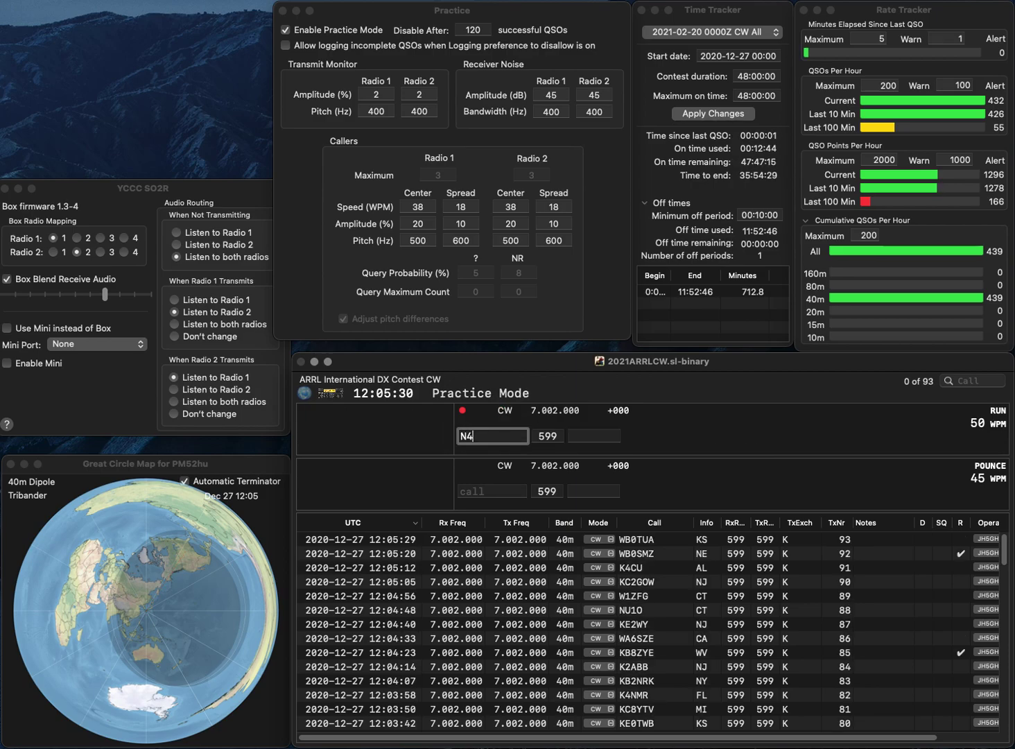
pyautogui.write('KZ')
pyautogui.press('Return')
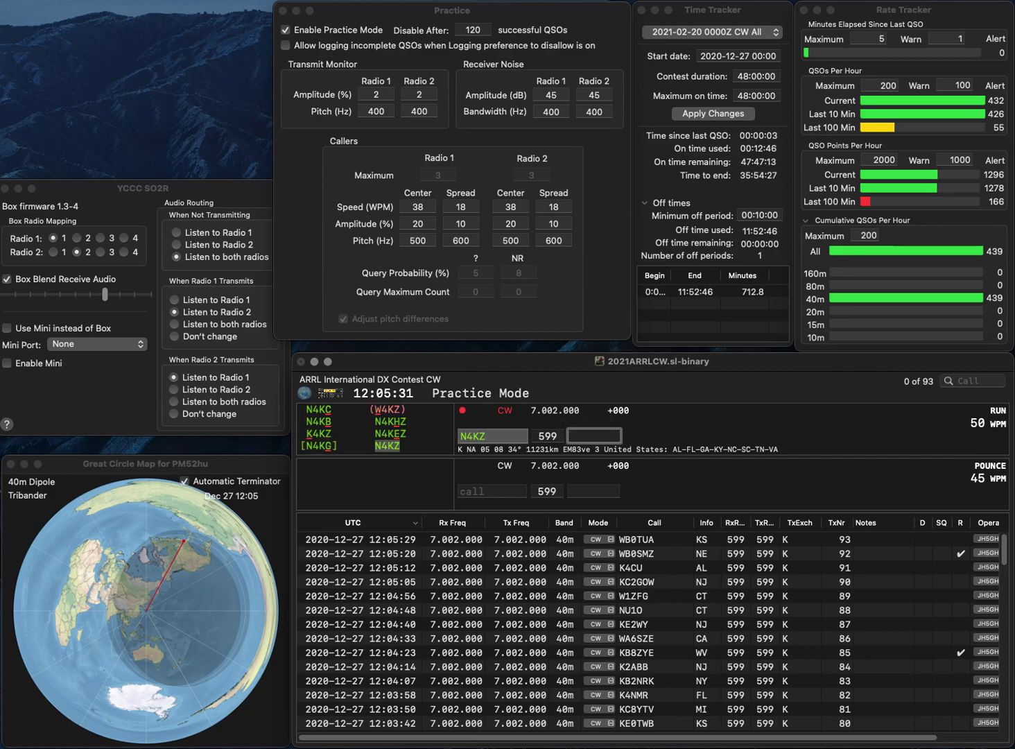
pyautogui.write('KY')
pyautogui.press('Return')
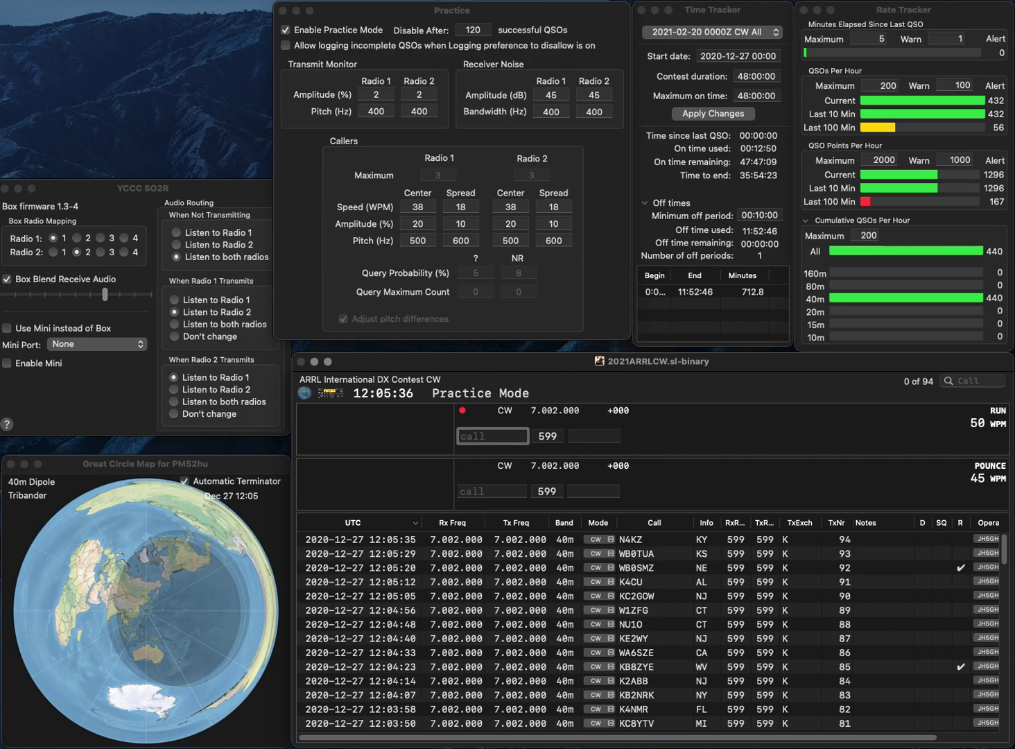
# - Log a practice contact with ND1C on the run radio, with received exchange RI
pyautogui.write('ND1C')
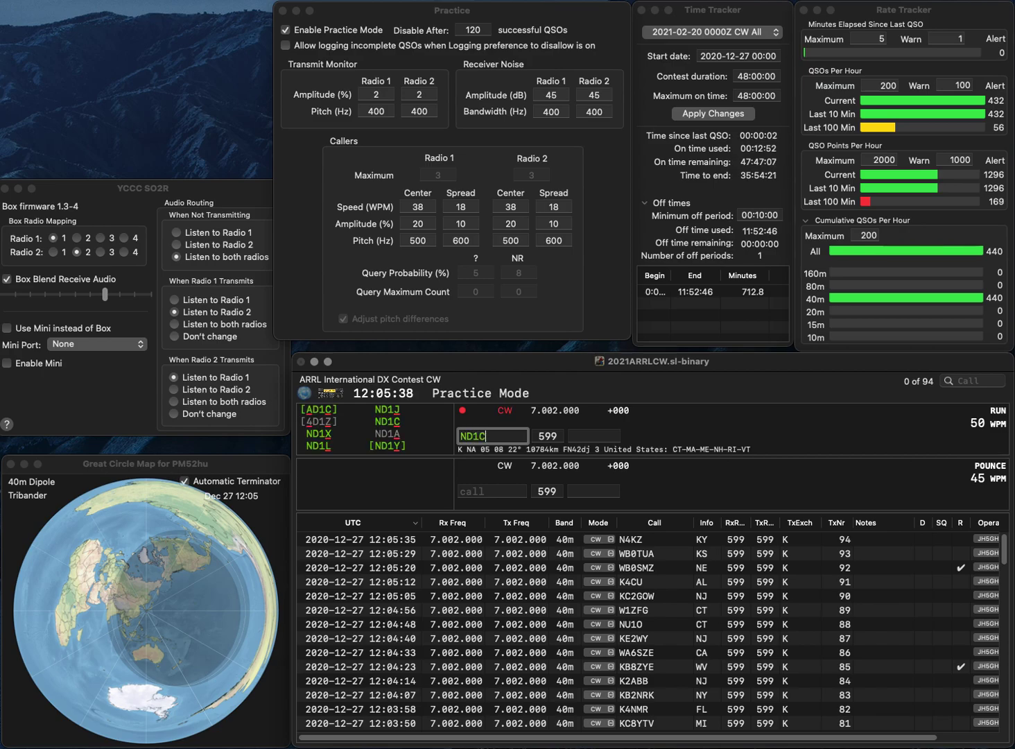
pyautogui.press('Return')
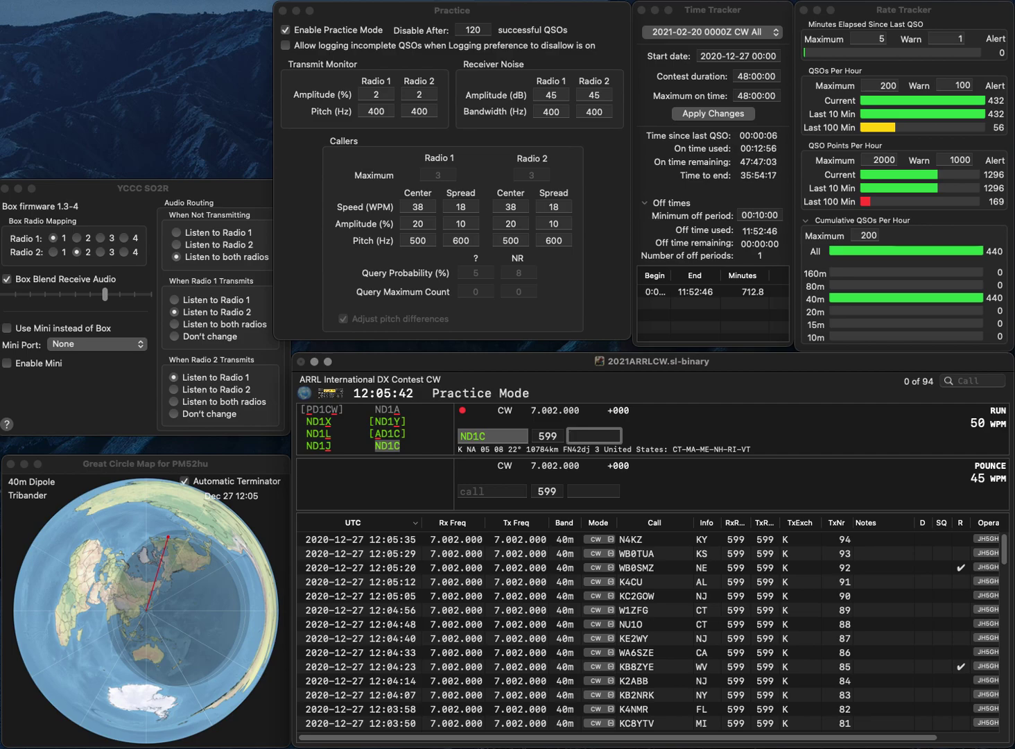
pyautogui.write('RI')
pyautogui.press('Return')
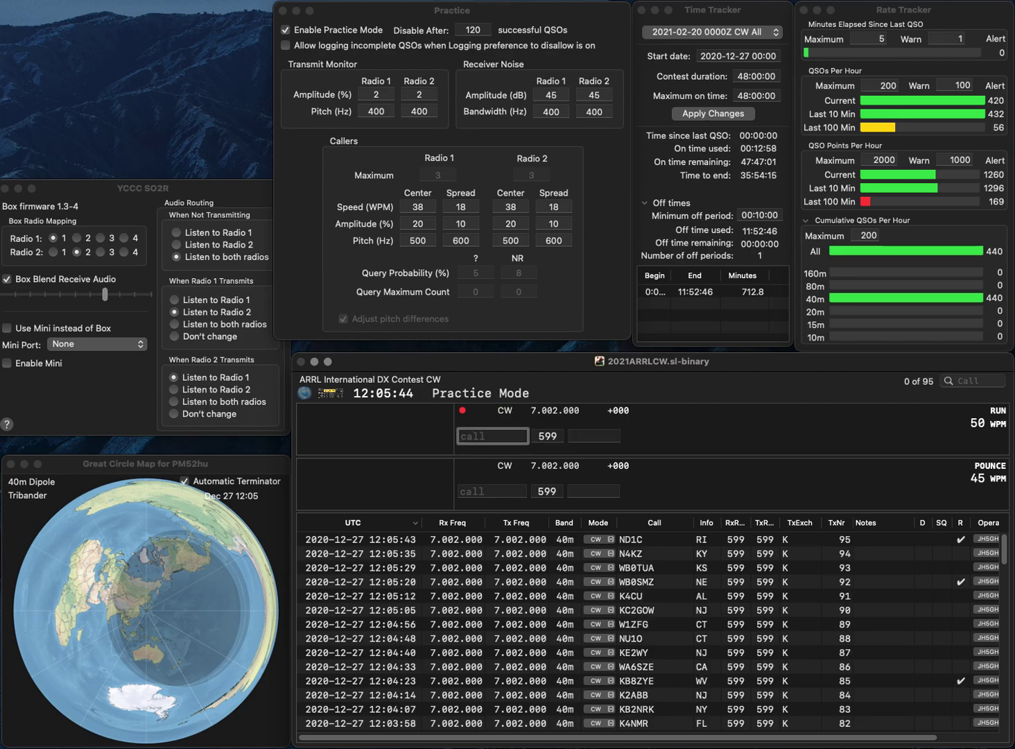
# - Log a practice contact with K1SN on the run radio, with received exchange MA
pyautogui.write('K1SN')
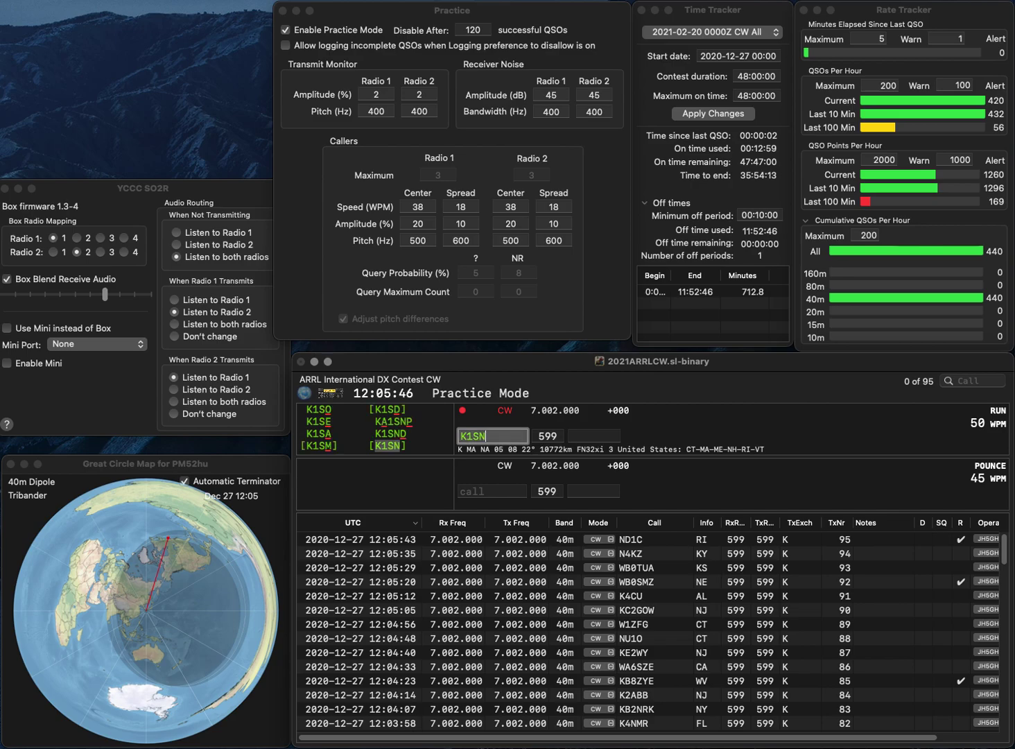
pyautogui.press('space')
pyautogui.write('MA')
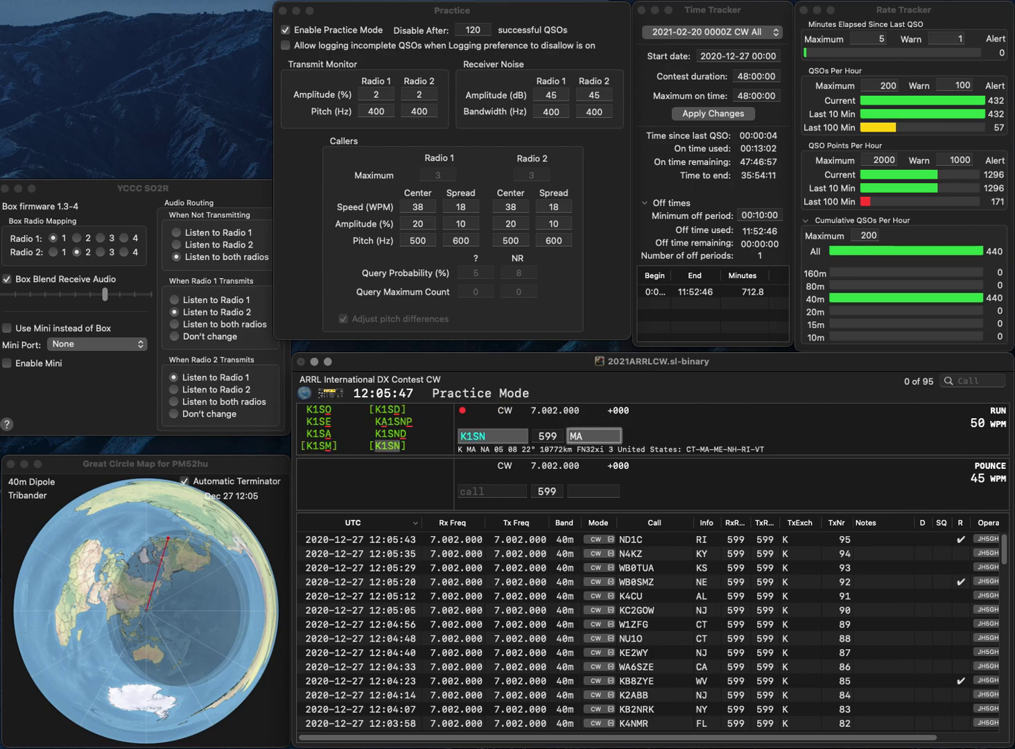
pyautogui.press('Return')
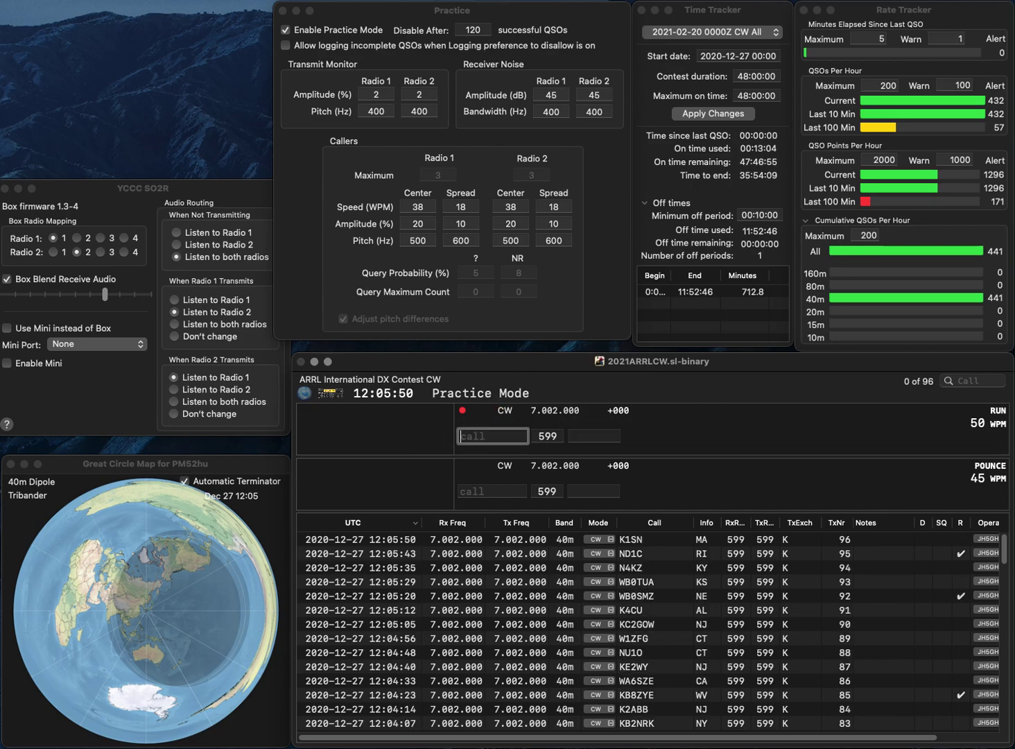
# - Log a practice contact with W1DAD on the run radio, with received exchange RI
pyautogui.write('W1DAD')
pyautogui.press('Return')
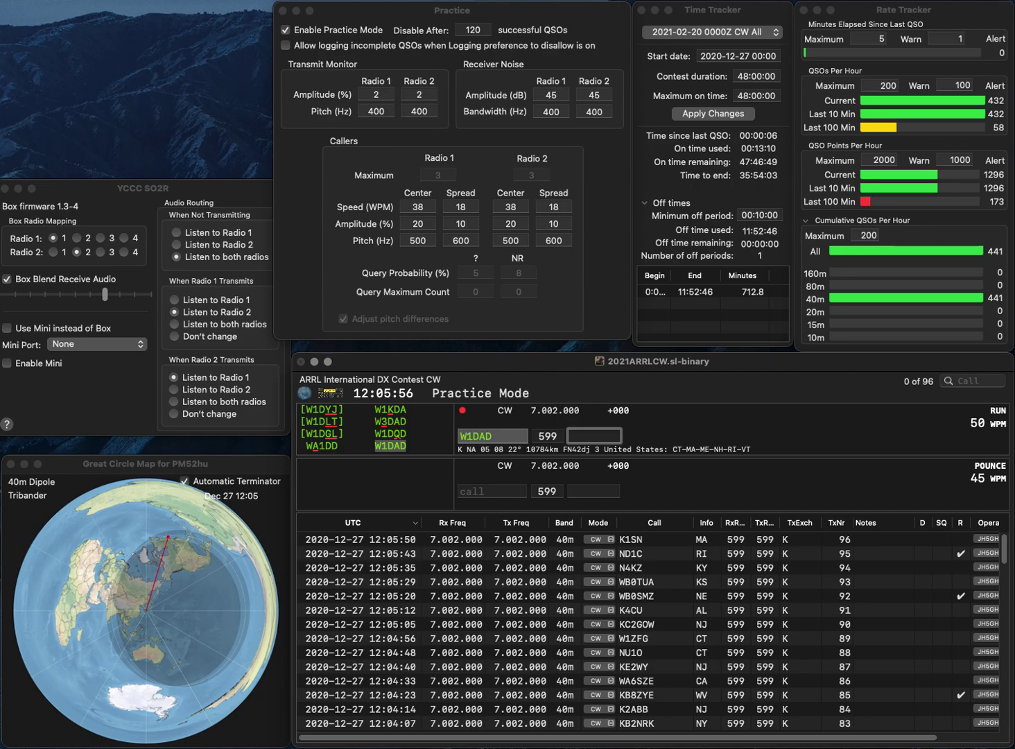
pyautogui.write('RI')
pyautogui.press('Return')
# - Log a practice contact with NI9T on the run radio, with received exchange IN
pyautogui.write('NI')
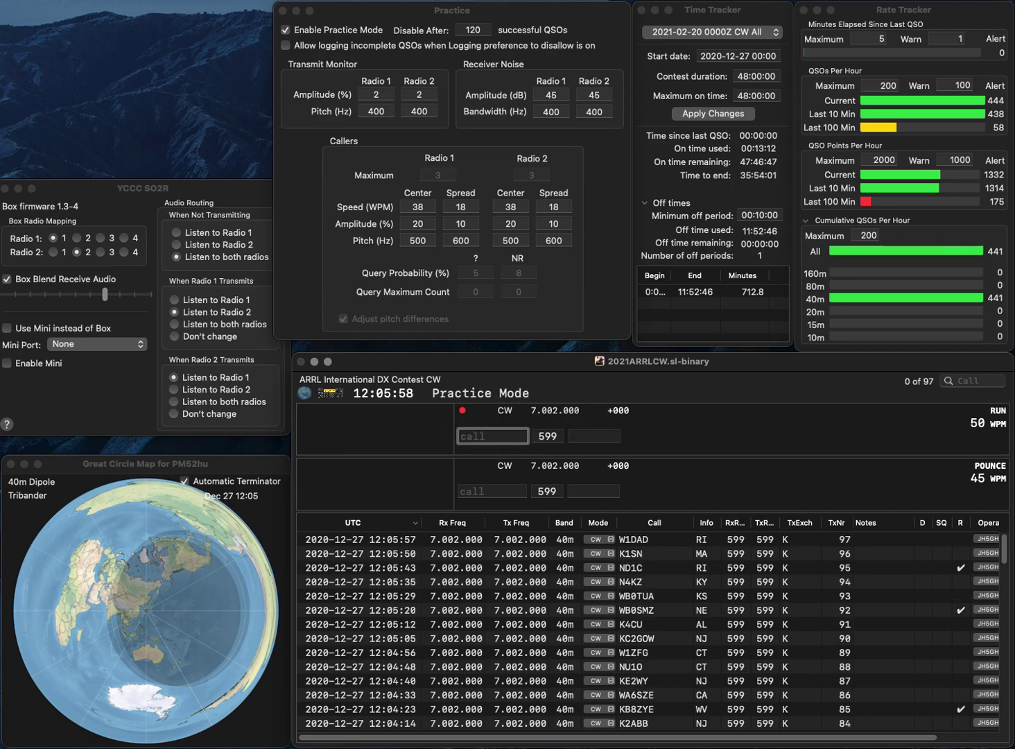
pyautogui.write('9T')
pyautogui.press('Return')
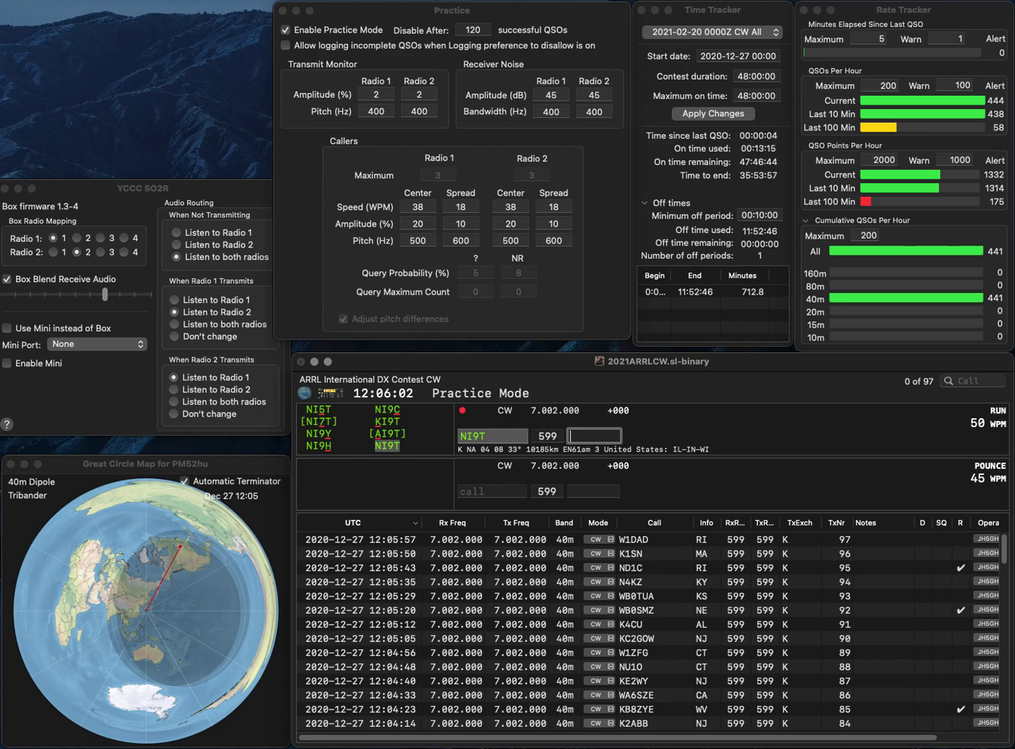
pyautogui.write('IN')
pyautogui.press('Return')
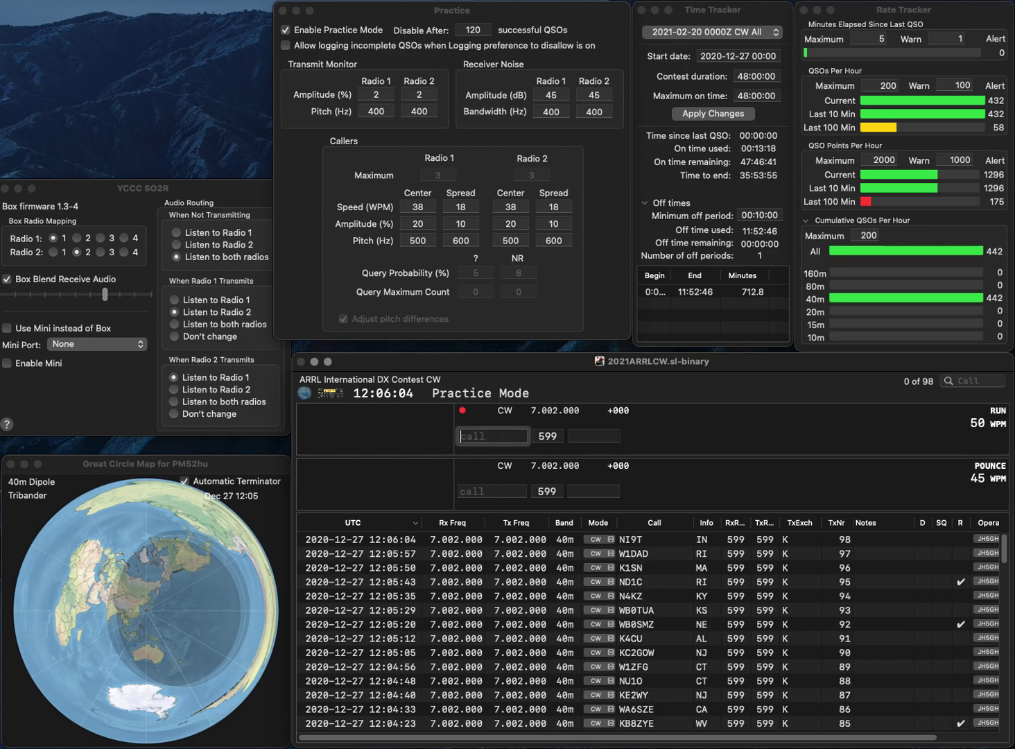
# - Log a practice contact with ND2K on the run radio, with received exchange NY
pyautogui.write('2K')
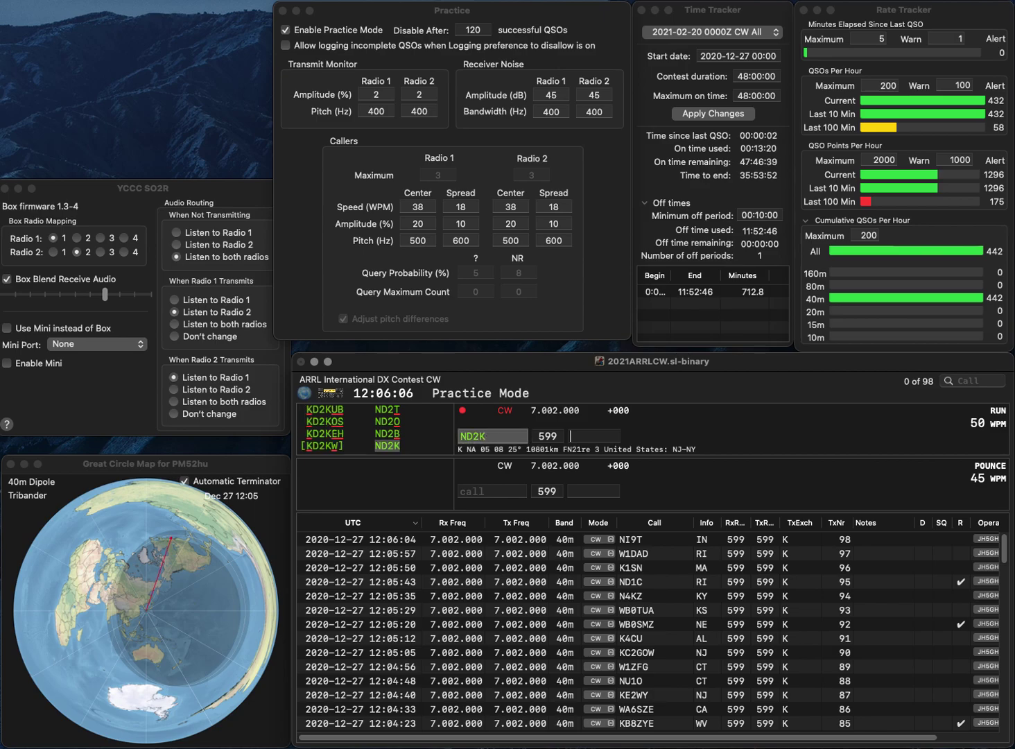
pyautogui.press('Return')
pyautogui.write('N')
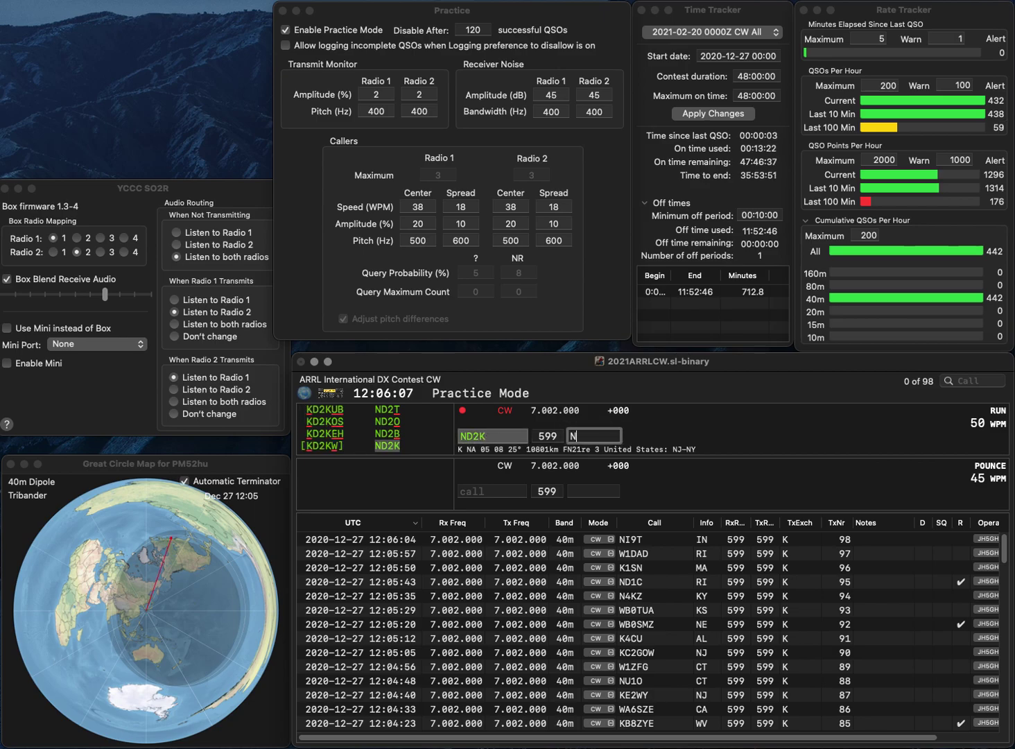
pyautogui.write('Y')
pyautogui.press('Return')
# - Log a practice contact with K8ES on the run radio, with received exchange MI
pyautogui.write('K')
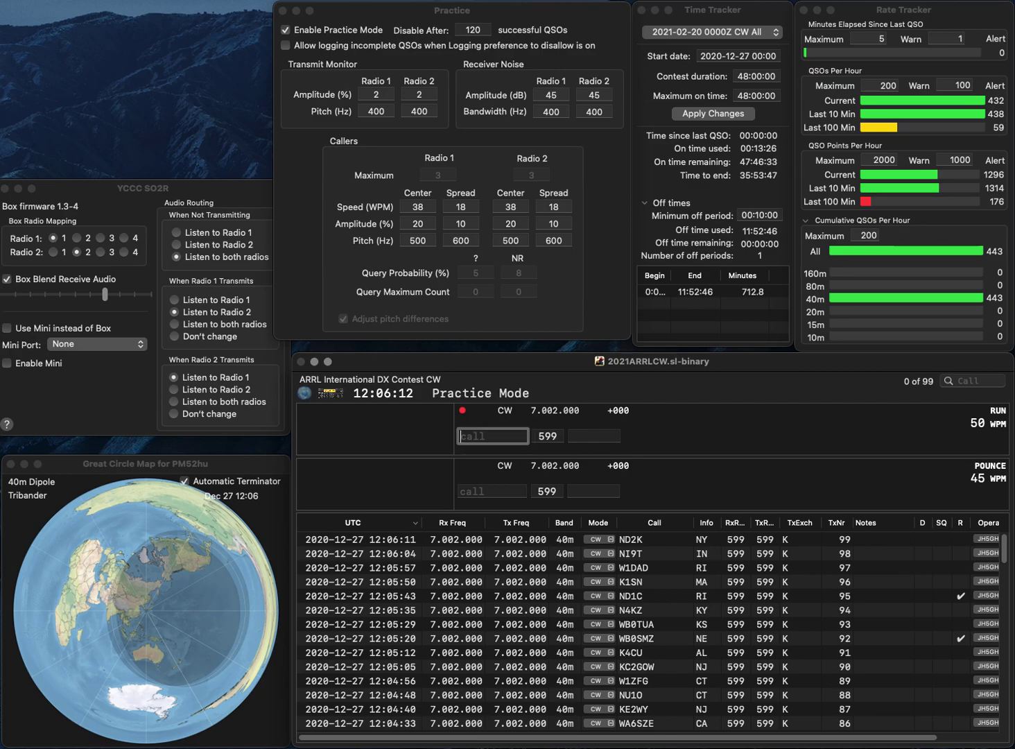
pyautogui.write('8ES')
pyautogui.press('Return')
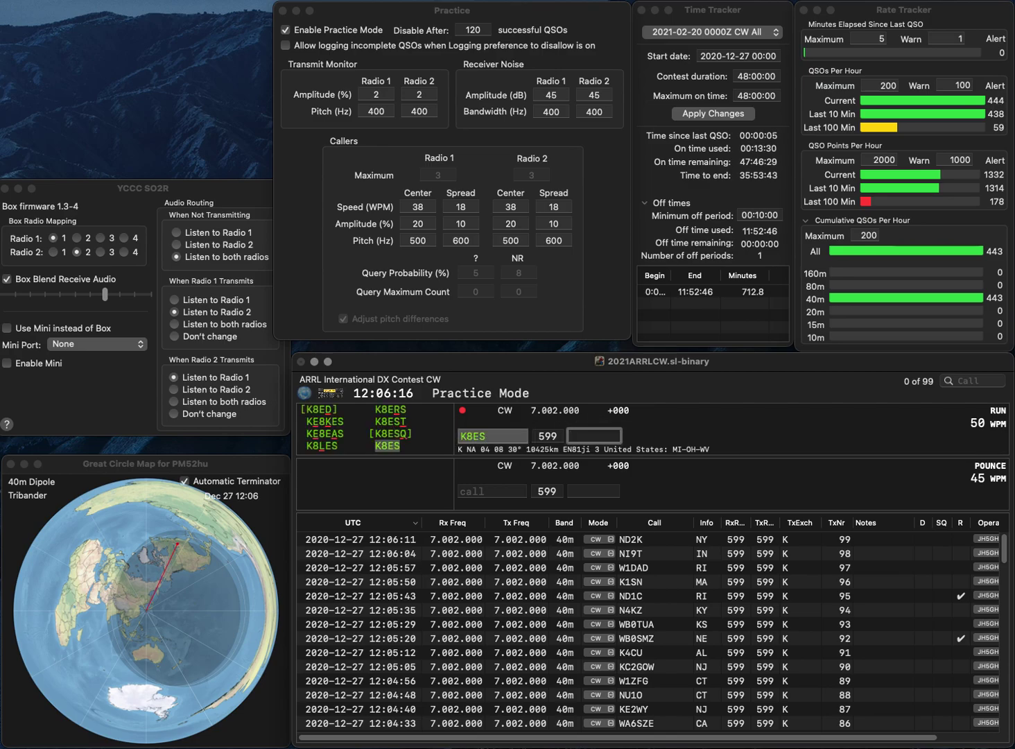
pyautogui.write('MI')
pyautogui.press('Return')
pyautogui.write('N4WXG')
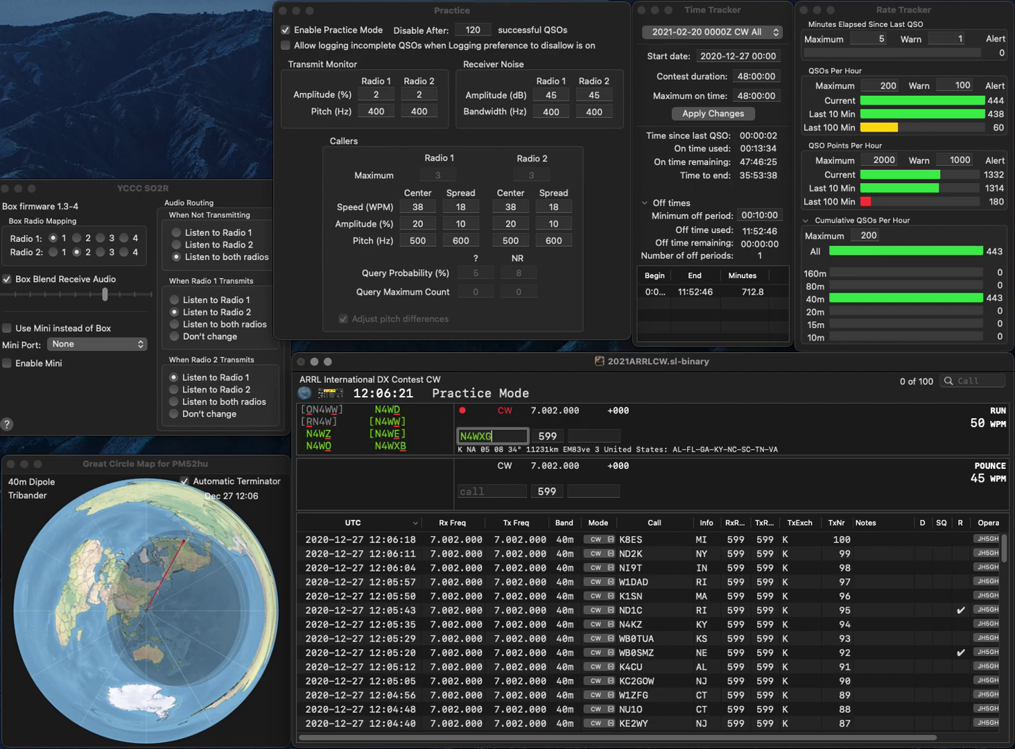
pyautogui.press('BackSpace')
pyautogui.write('B')
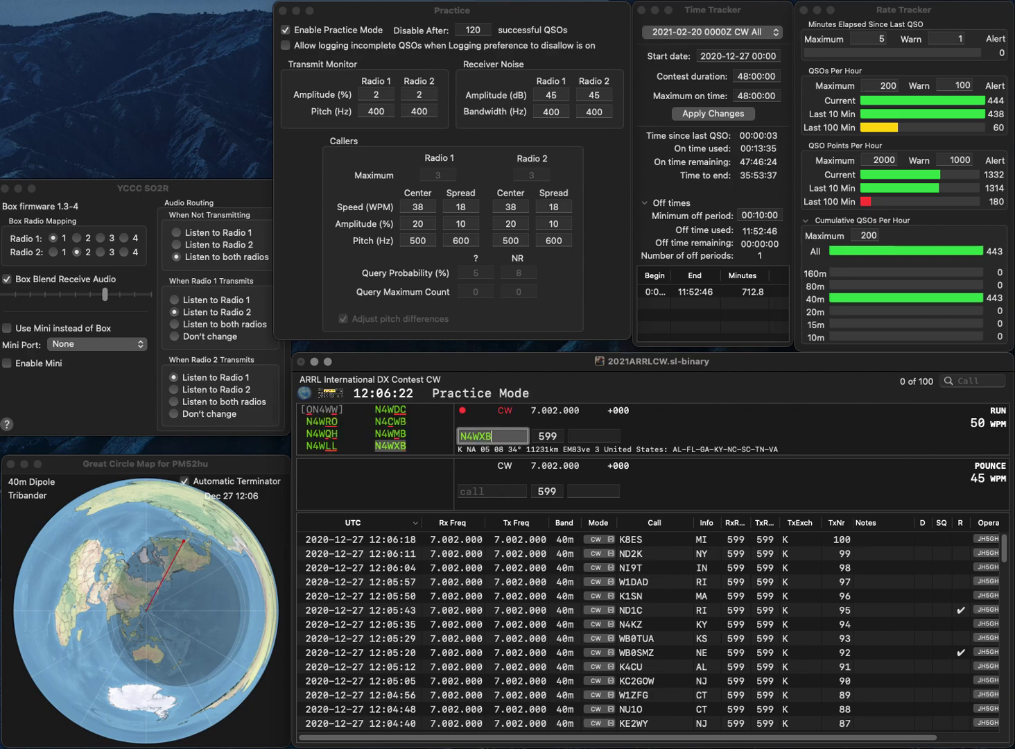
pyautogui.press('Tab')
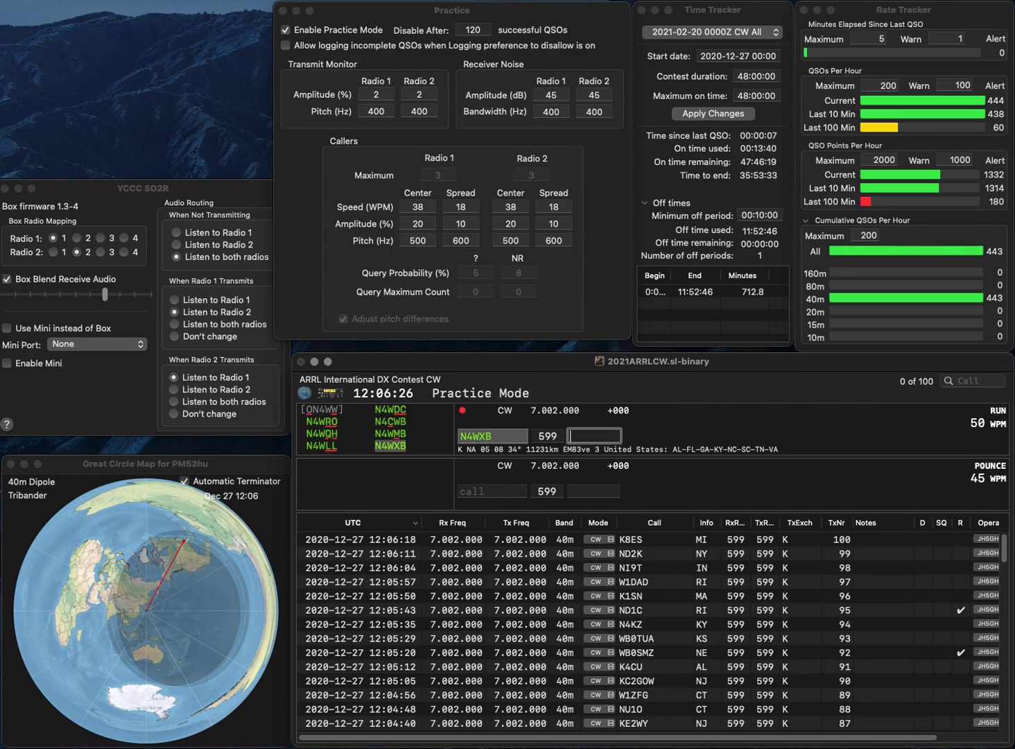
pyautogui.write('C')
pyautogui.press('Return')
# - Log a practice contact with W9AZ on the run radio, with received exchange IN
pyautogui.write('W9AZ')
pyautogui.press('space')
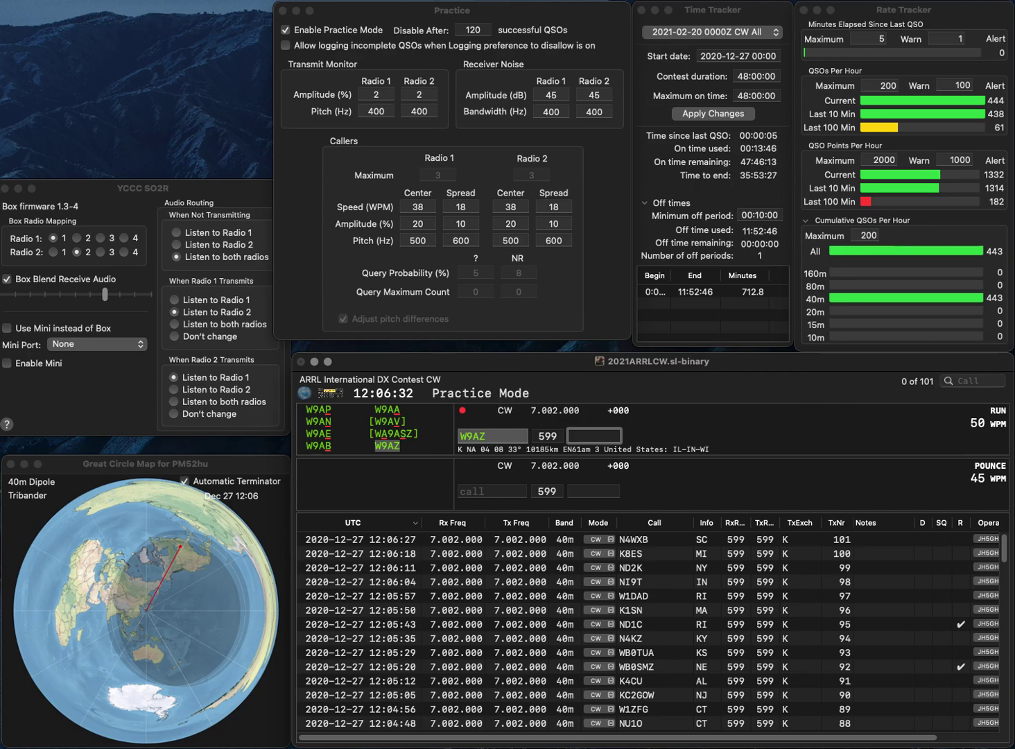
pyautogui.write('IN')
pyautogui.press('Return')
pyautogui.write('K')
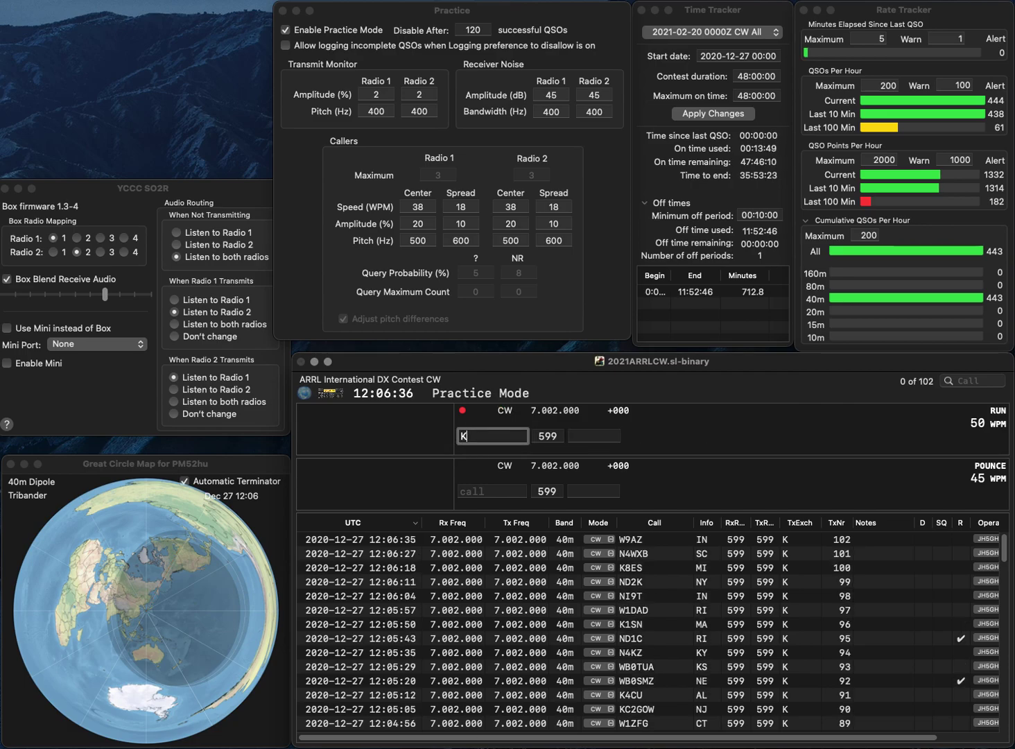
pyautogui.write('7RA')
pyautogui.press('Tab')
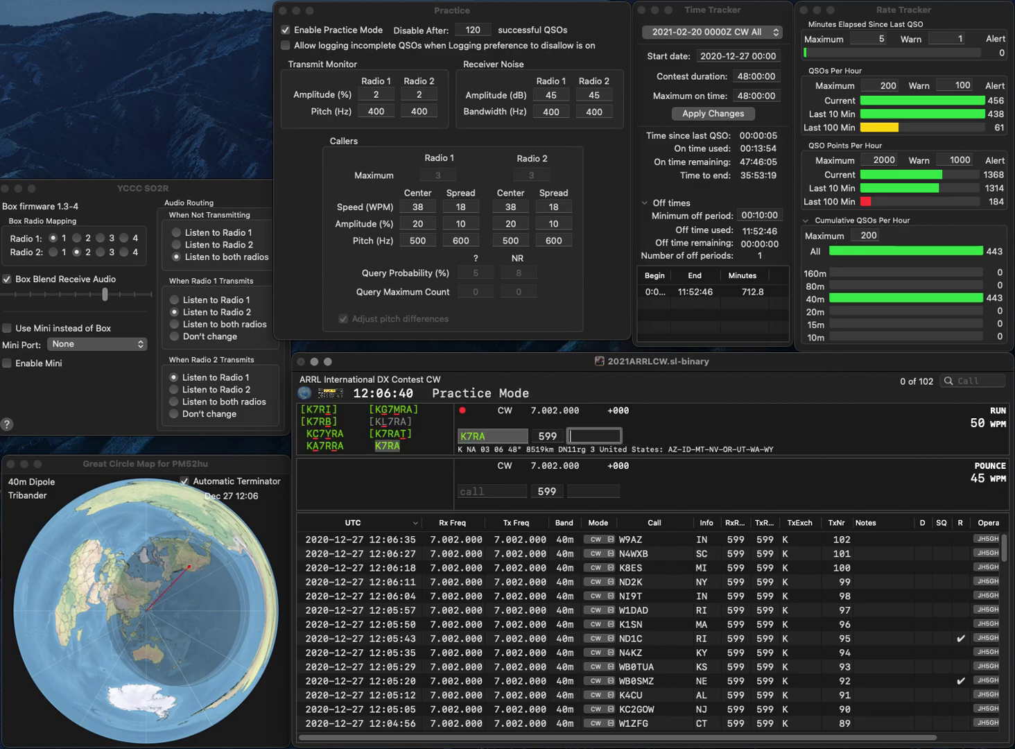
pyautogui.write('AZ')
pyautogui.press('Return')
# - Log a practice contact with AB4EJ on the run radio, with received exchange KY
pyautogui.write('AB4EJ')
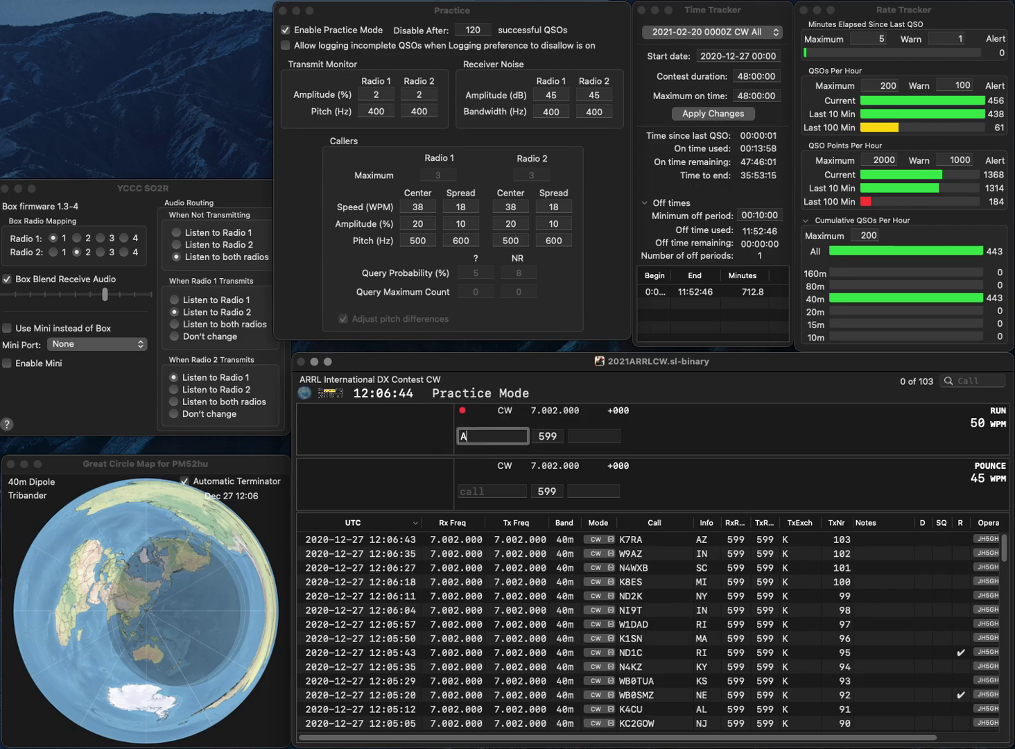
pyautogui.press('Return')
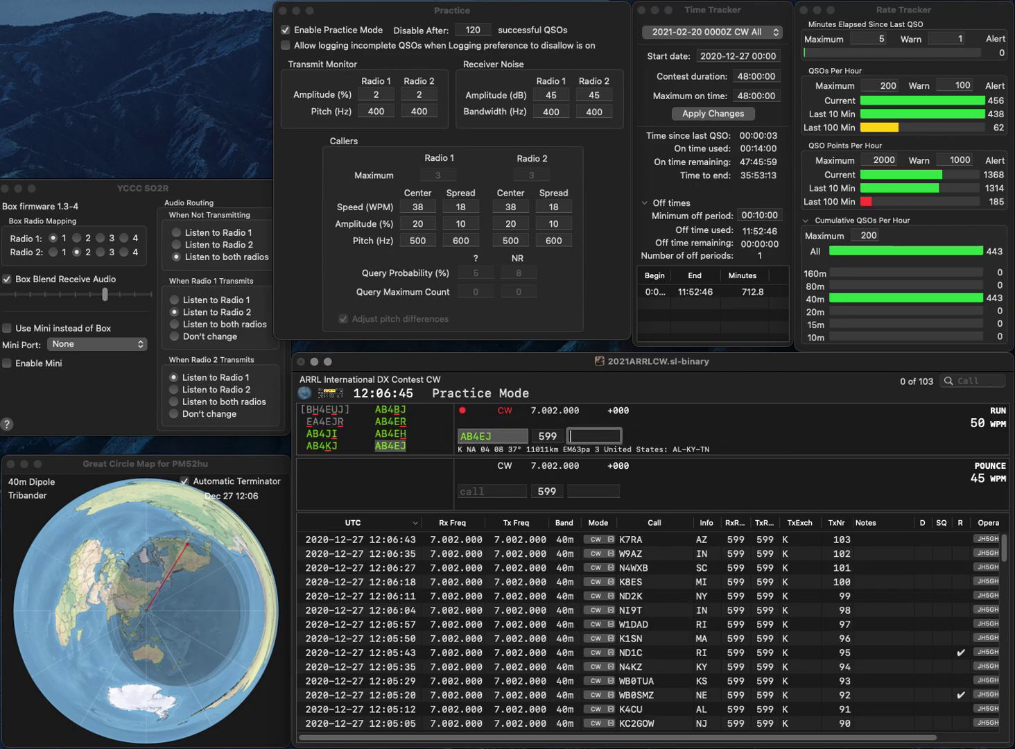
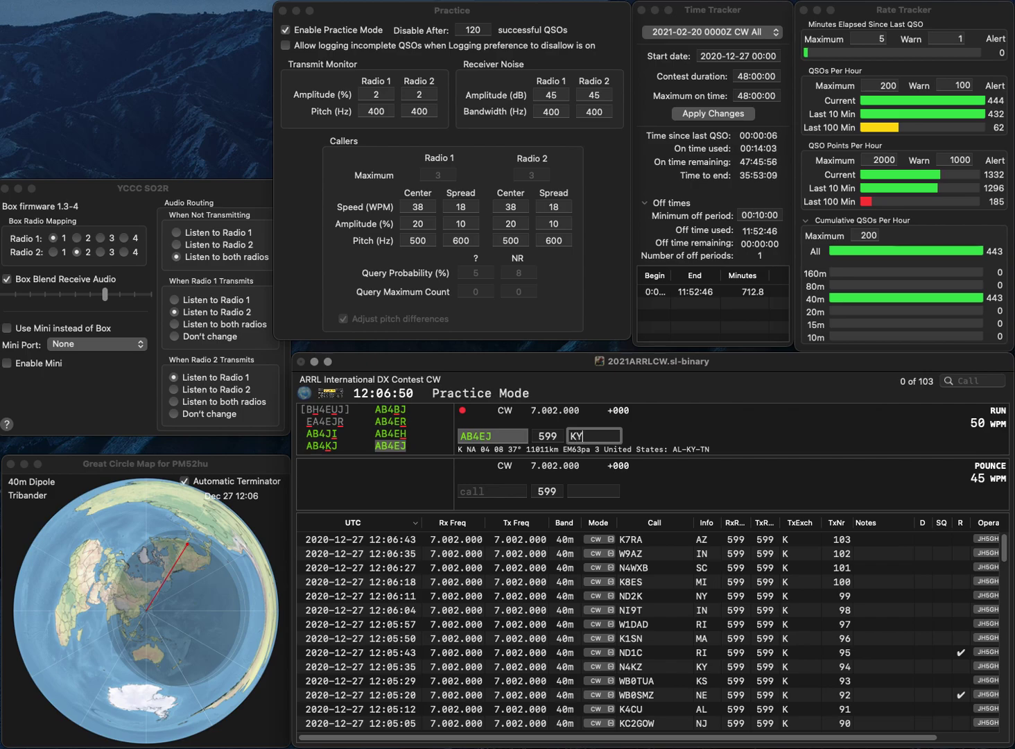
pyautogui.press('Return')
# - Log a practice contact with KN9P on the run radio, with received exchange WI
pyautogui.write('KN9P')
pyautogui.press('Return')
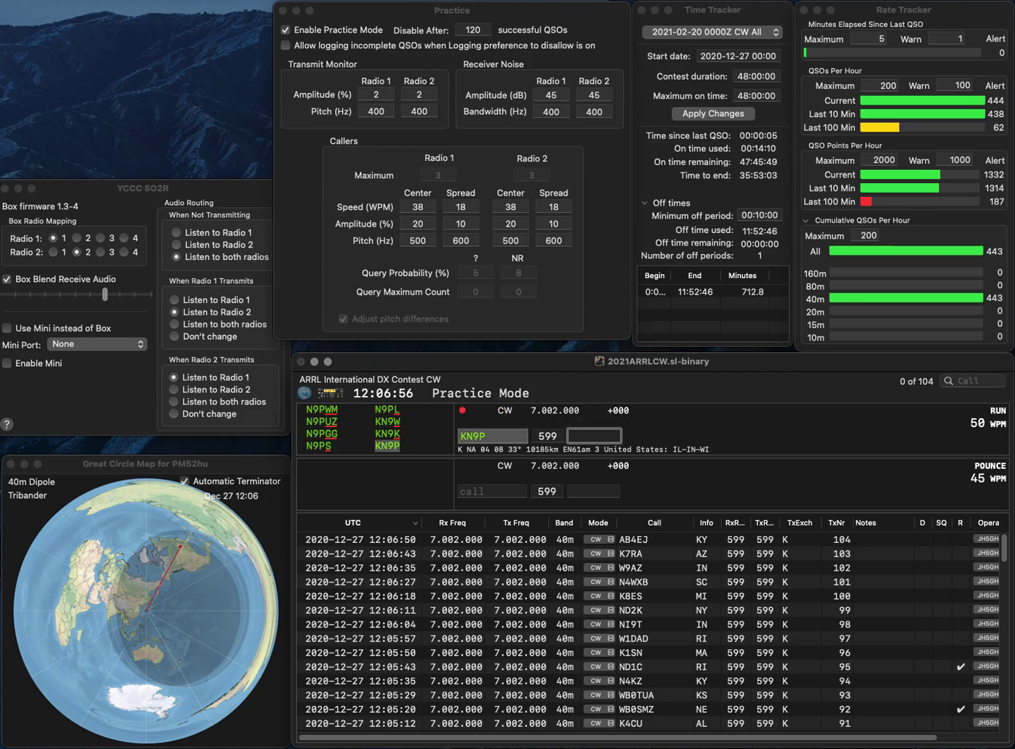
pyautogui.write('WI')
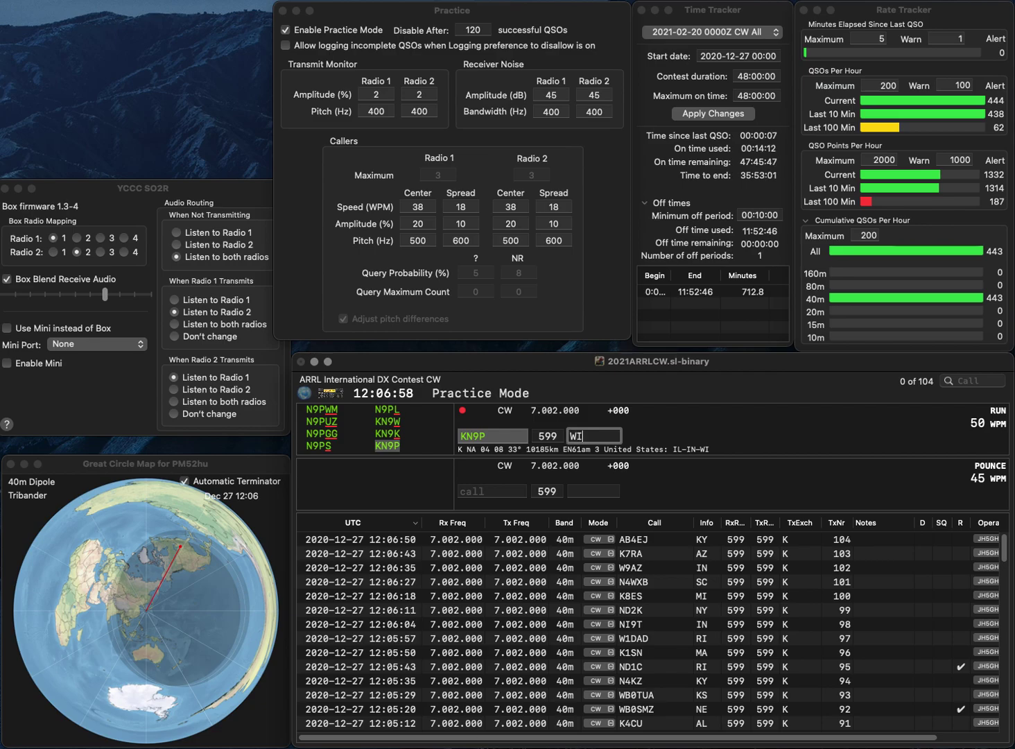
pyautogui.press('Return')
pyautogui.write('E')
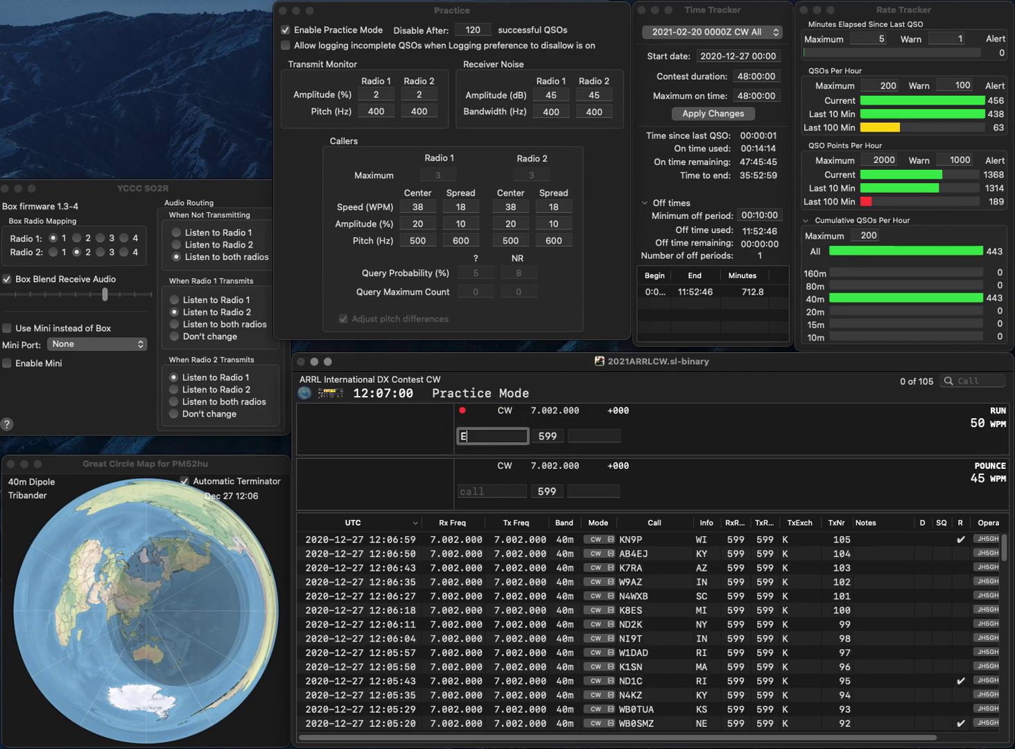
pyautogui.write('3ACP')
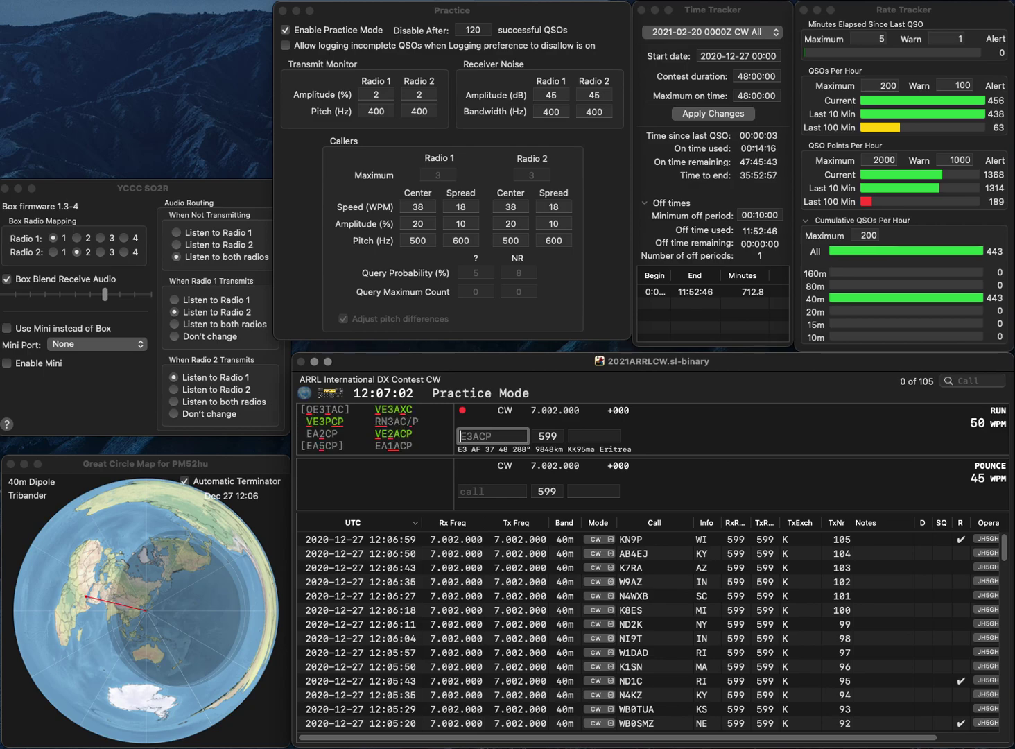
pyautogui.press('Home')
pyautogui.press('Delete')
pyautogui.write('VE')
pyautogui.press('Delete')
pyautogui.write('2')
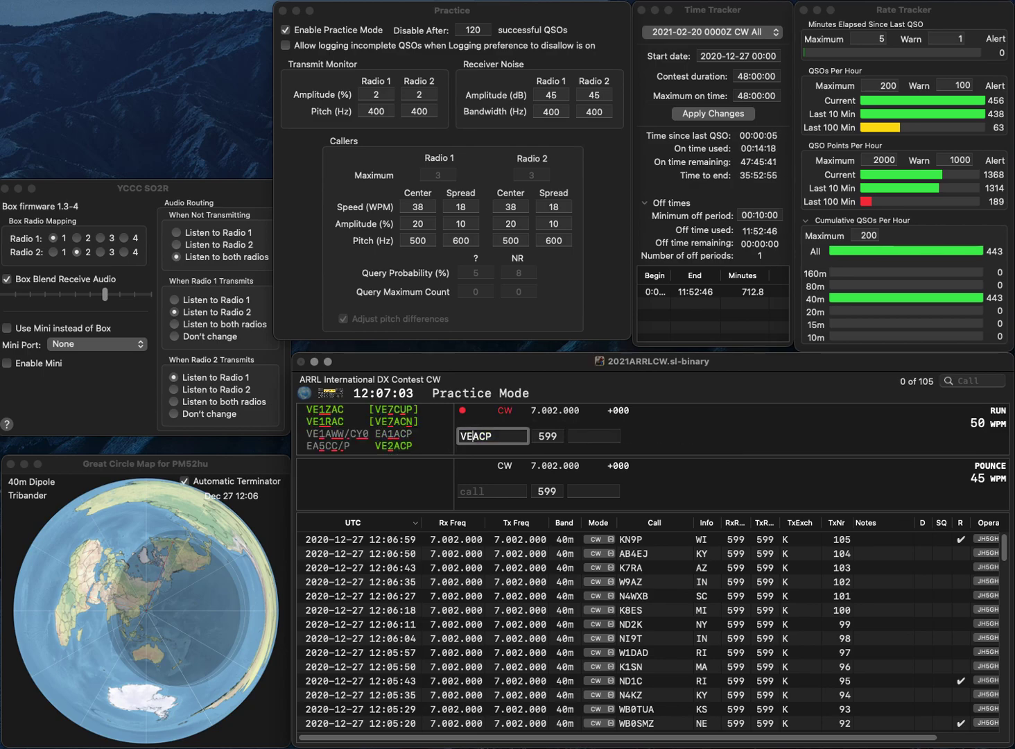
pyautogui.press('space')
pyautogui.write('QC')
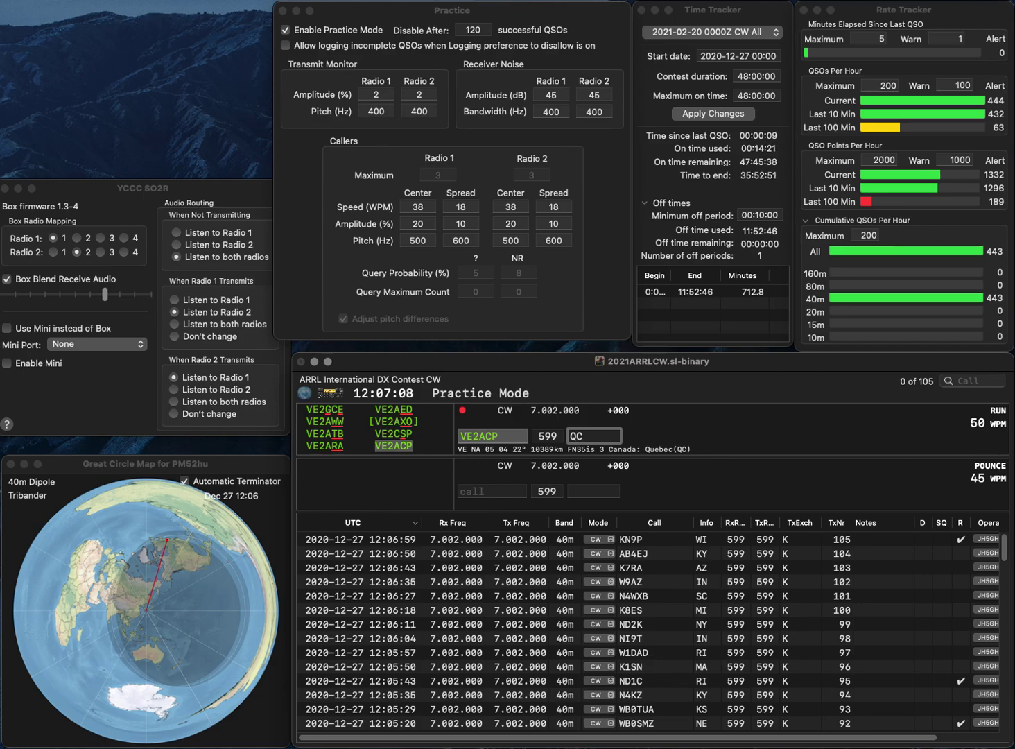
pyautogui.press('Return')
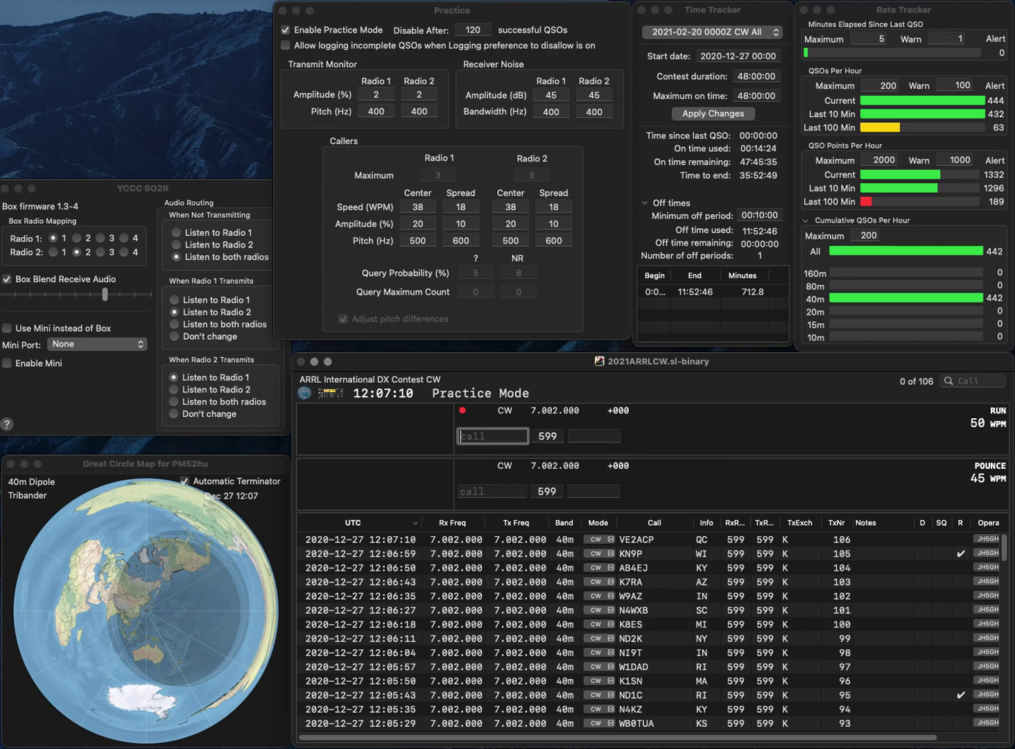
# - Log a practice contact with VA3ONO on the run radio, with received exchange ON
pyautogui.write('VA3ONO')
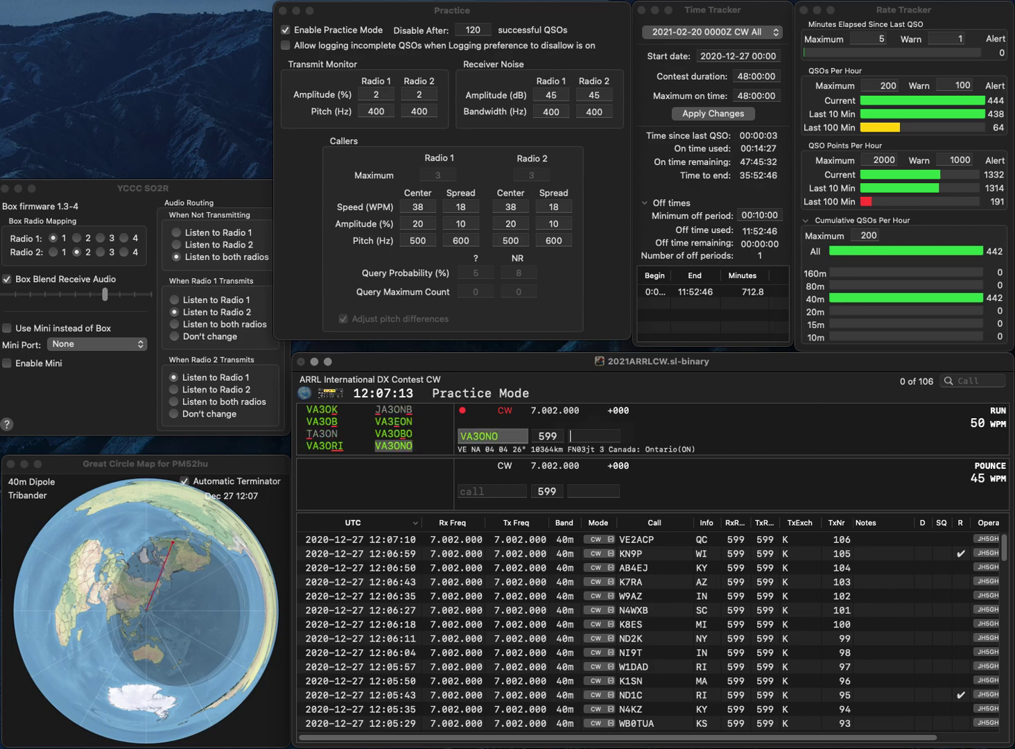
pyautogui.press('Return')
pyautogui.write('ON')
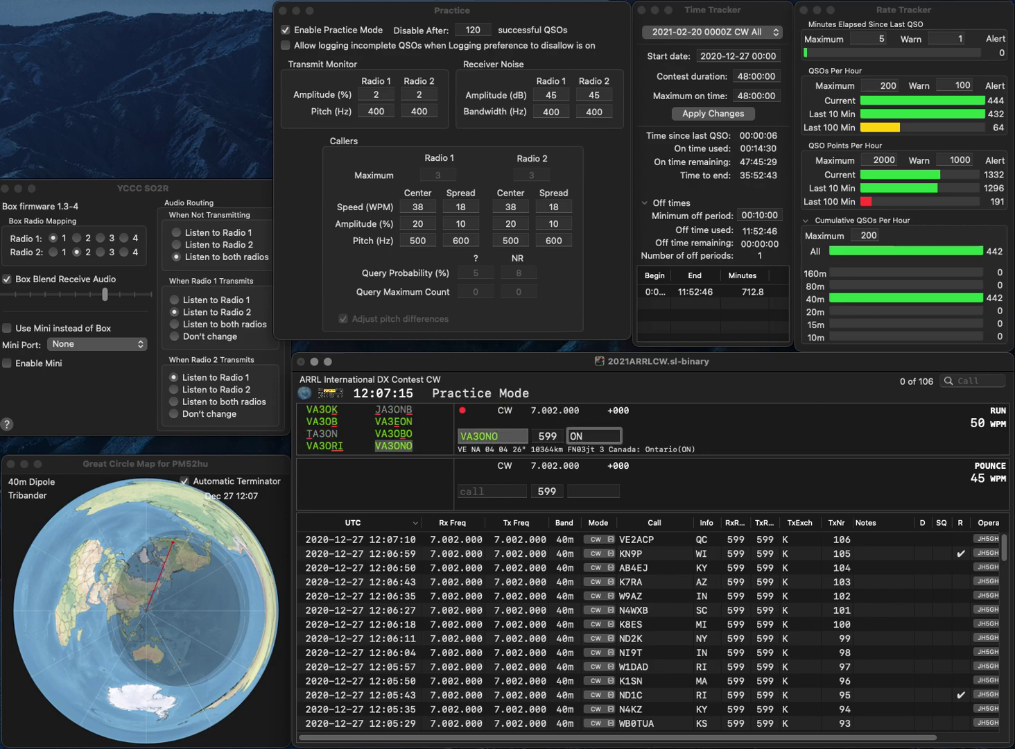
pyautogui.press('Return')
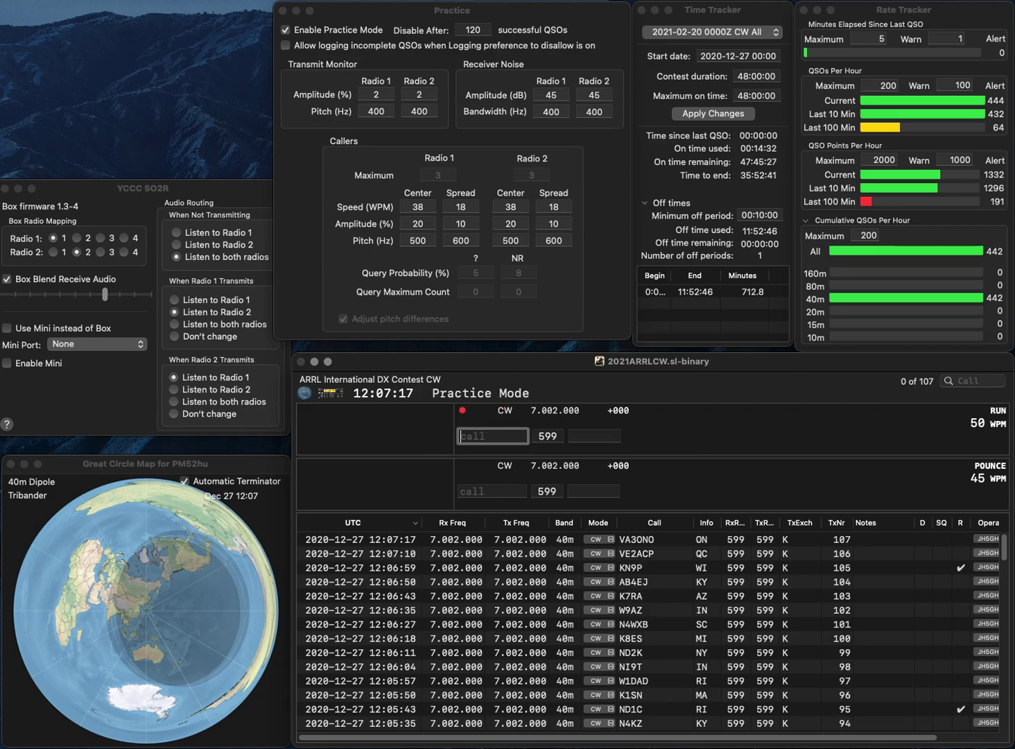
# - Log a practice contact with KR6BB on the run radio, with received exchange CA
pyautogui.write('KR6BB')
pyautogui.press('Return')
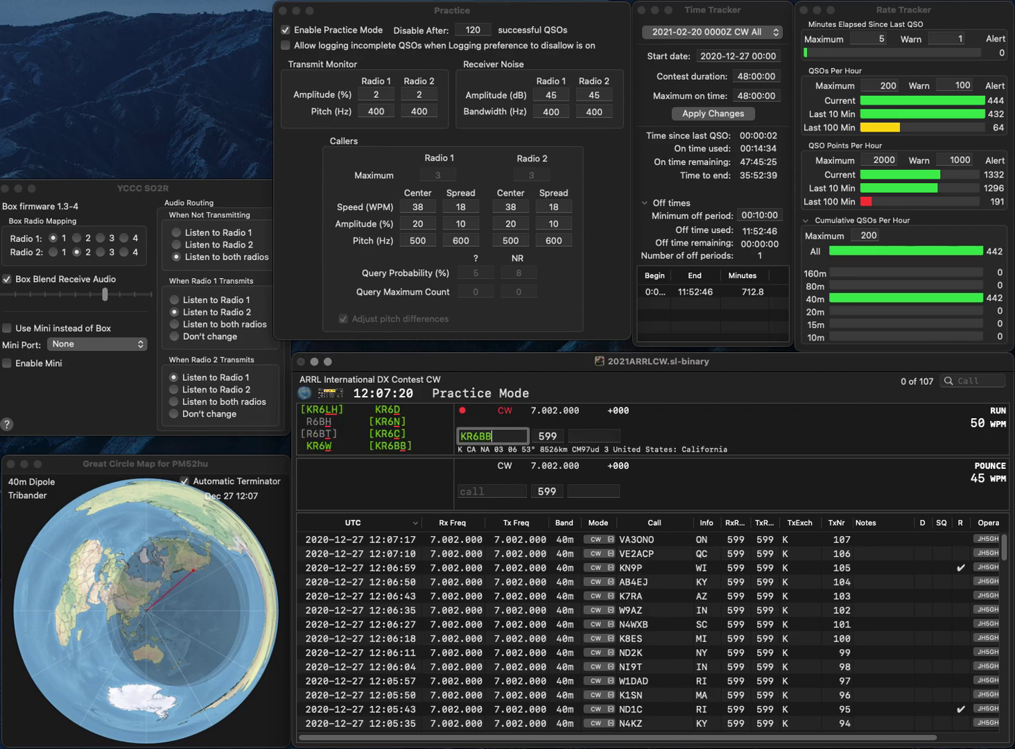
pyautogui.write('CA')
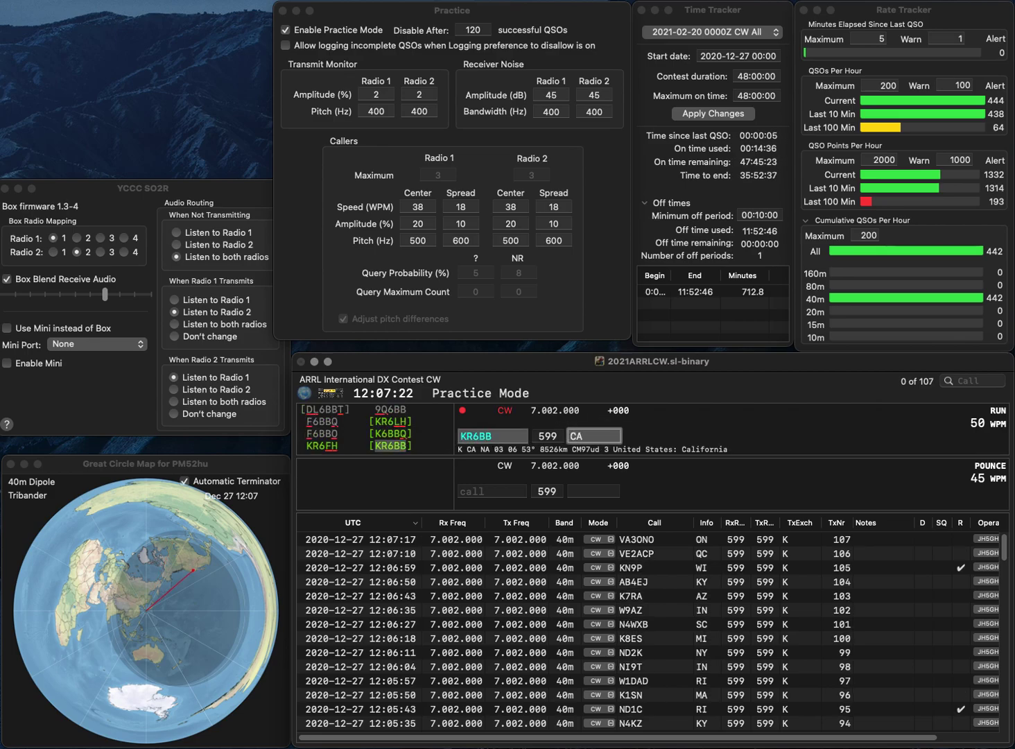
pyautogui.press('Return')
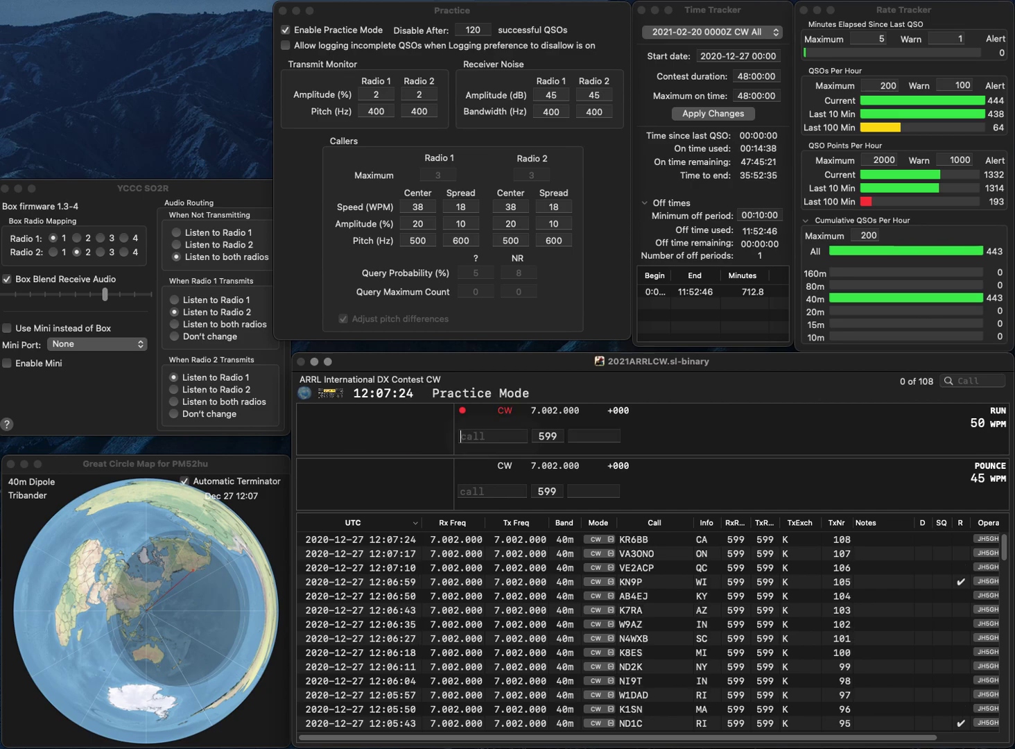
# - Log a practice contact with NF8H on the run radio, with received exchange MI
pyautogui.write('NF')
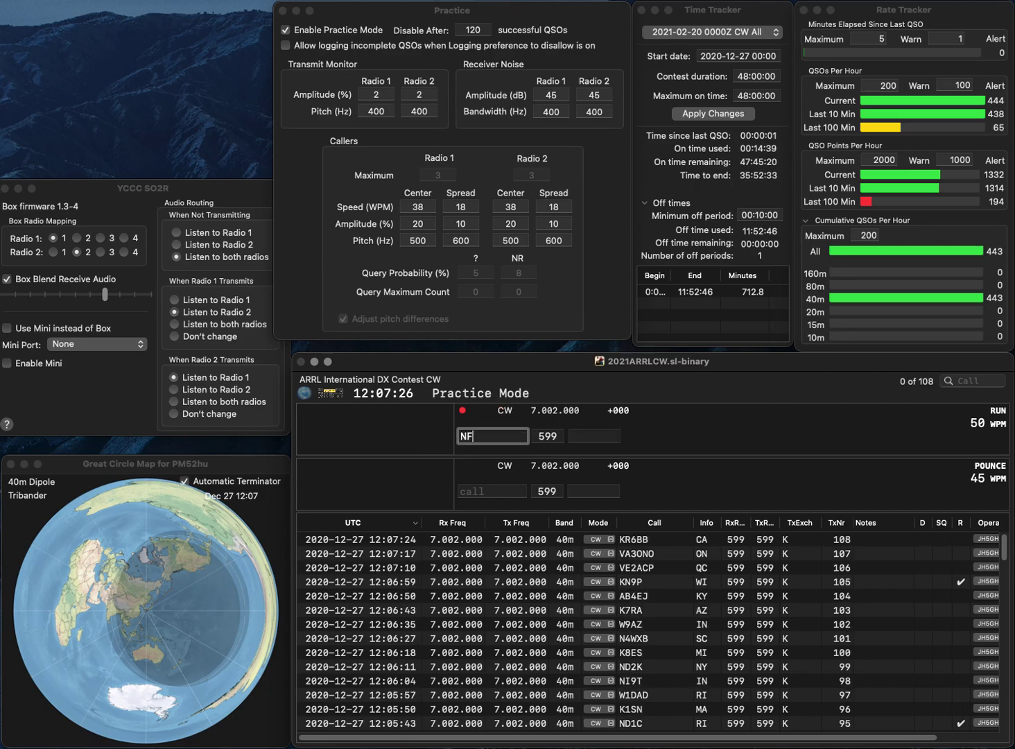
pyautogui.write('8H')
pyautogui.press('Return')
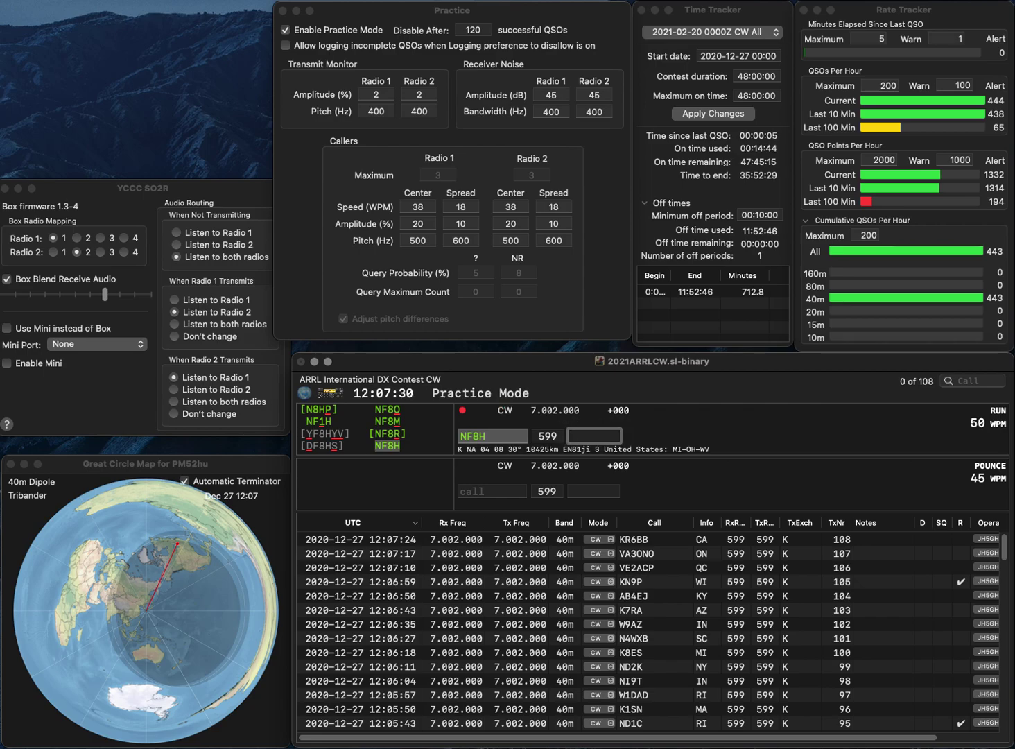
pyautogui.press('Return')
# - Log a practice contact with VA3MW on the run radio, with received exchange ON
pyautogui.write('VA3MW')
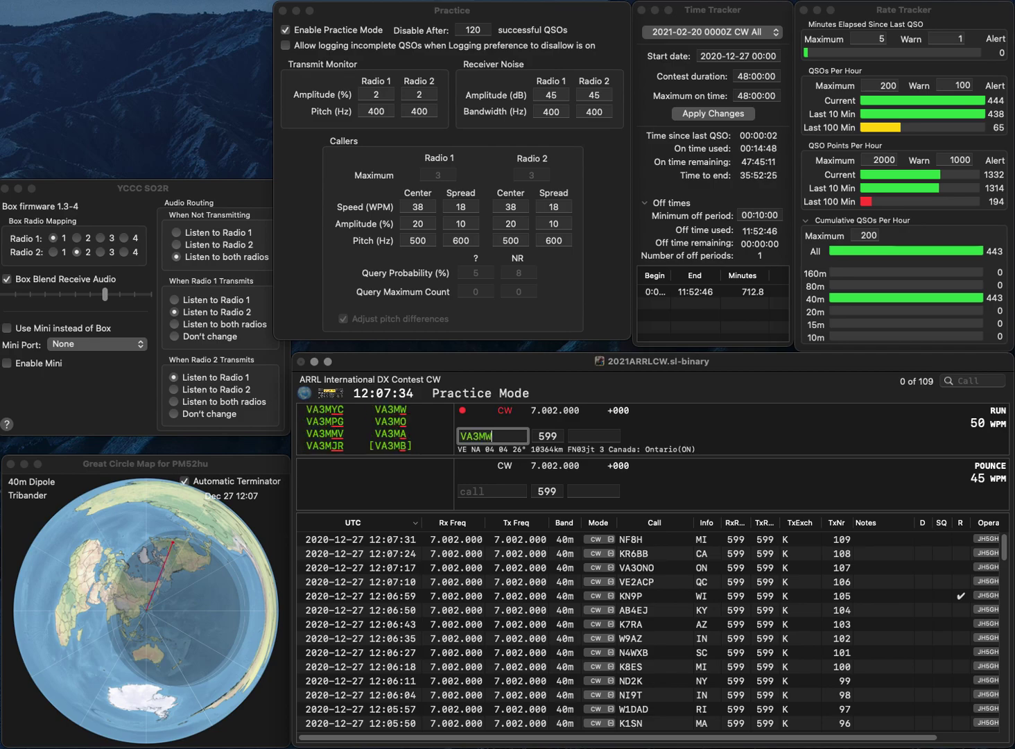
pyautogui.press('Return')
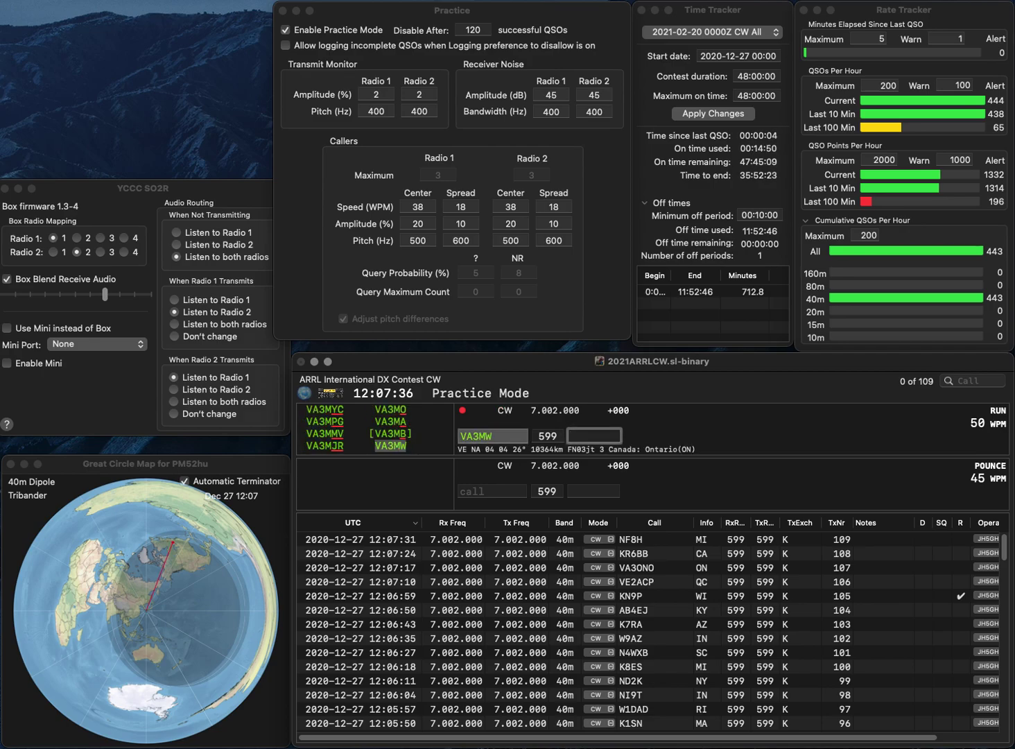
pyautogui.write('ON')
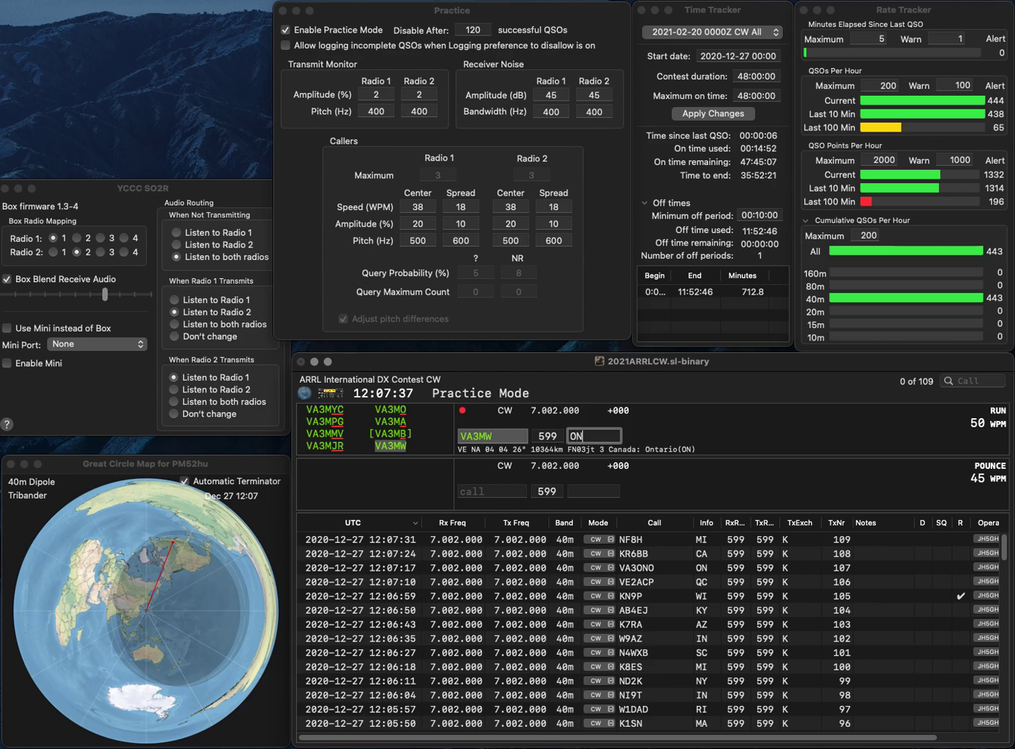
pyautogui.press('Return')
# - Log a practice contact with K7VIT on the run radio, with received exchange OR
pyautogui.write('K7VIT')
pyautogui.press('Return')
pyautogui.write('OR')
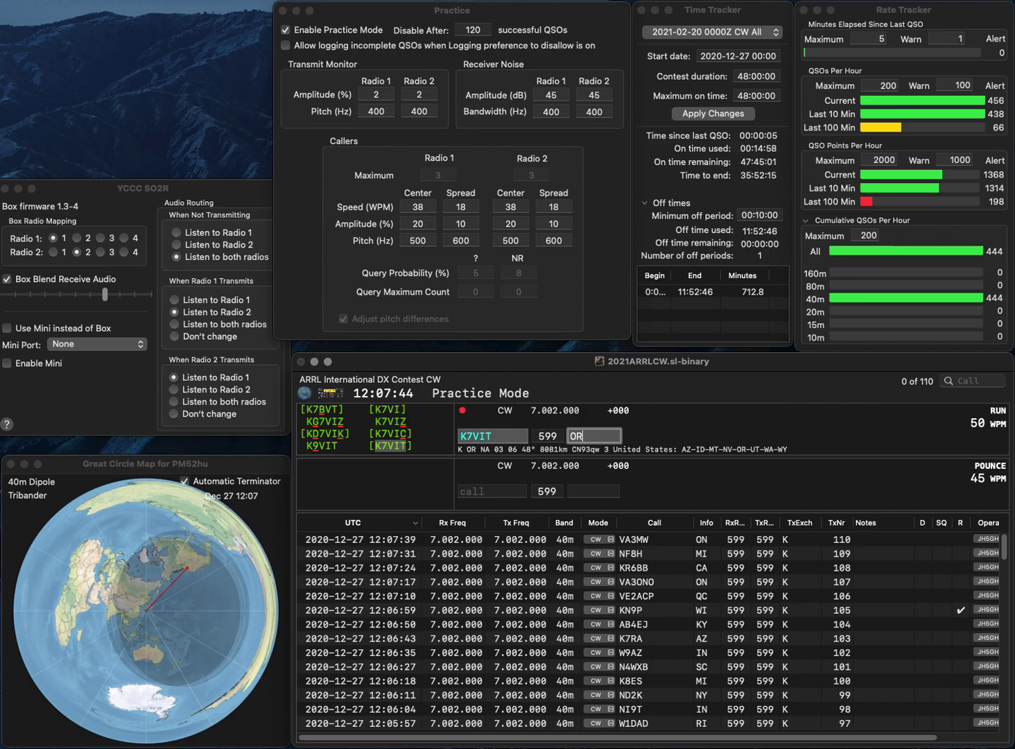
pyautogui.press('Return')
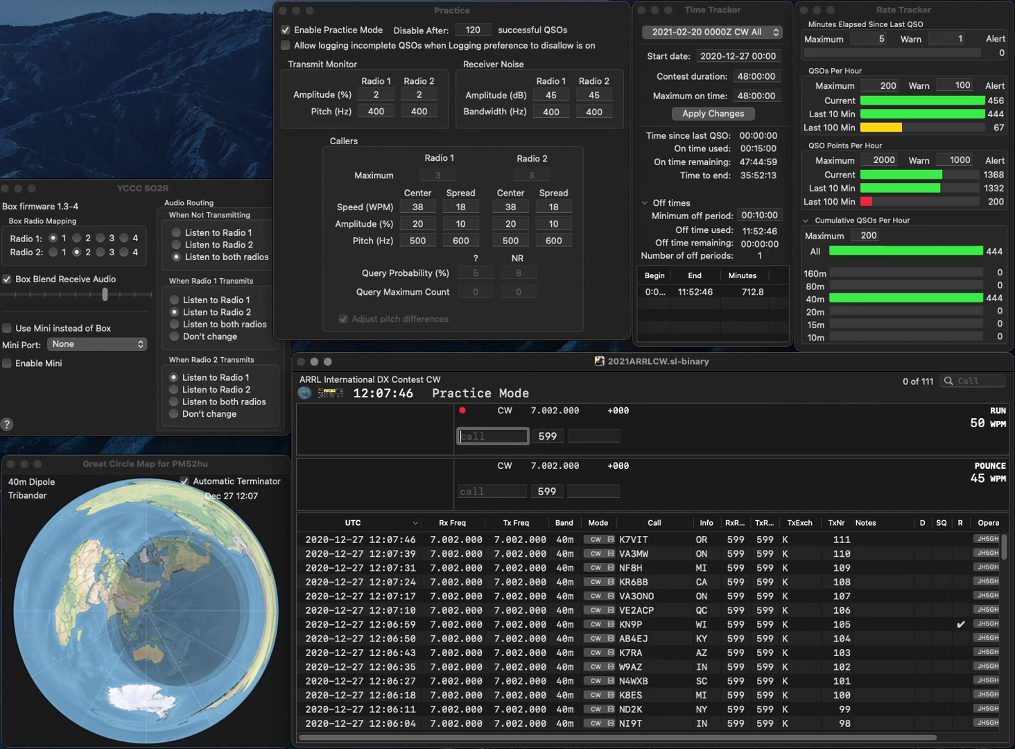
pyautogui.write('WD')
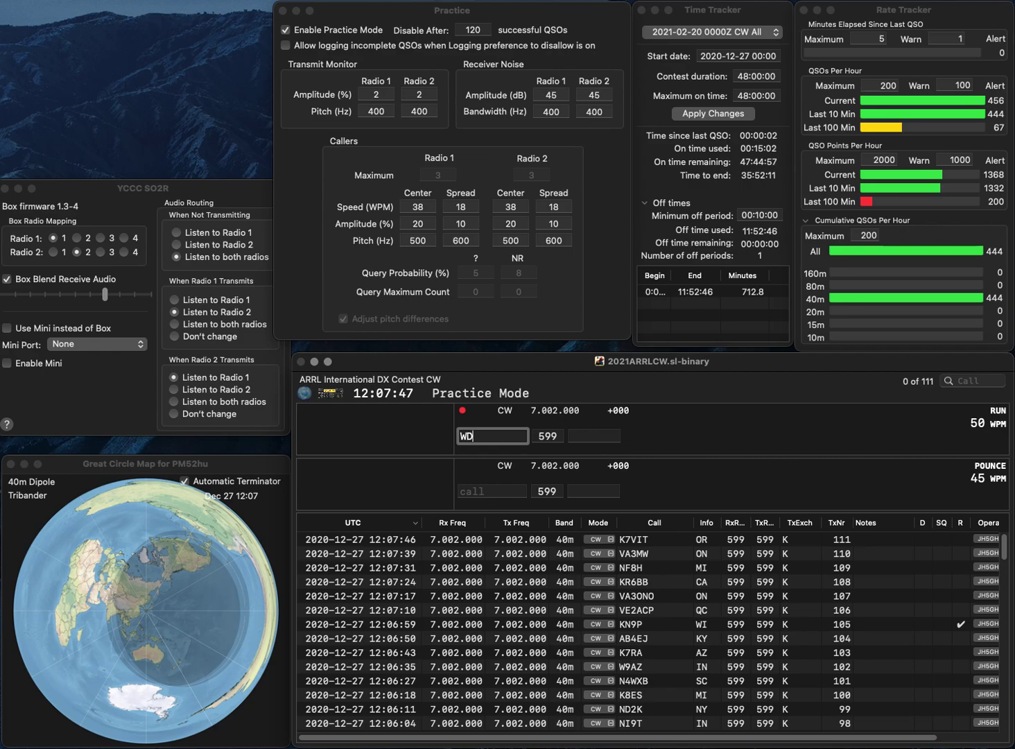
pyautogui.write('9IQN')
pyautogui.press('Return')
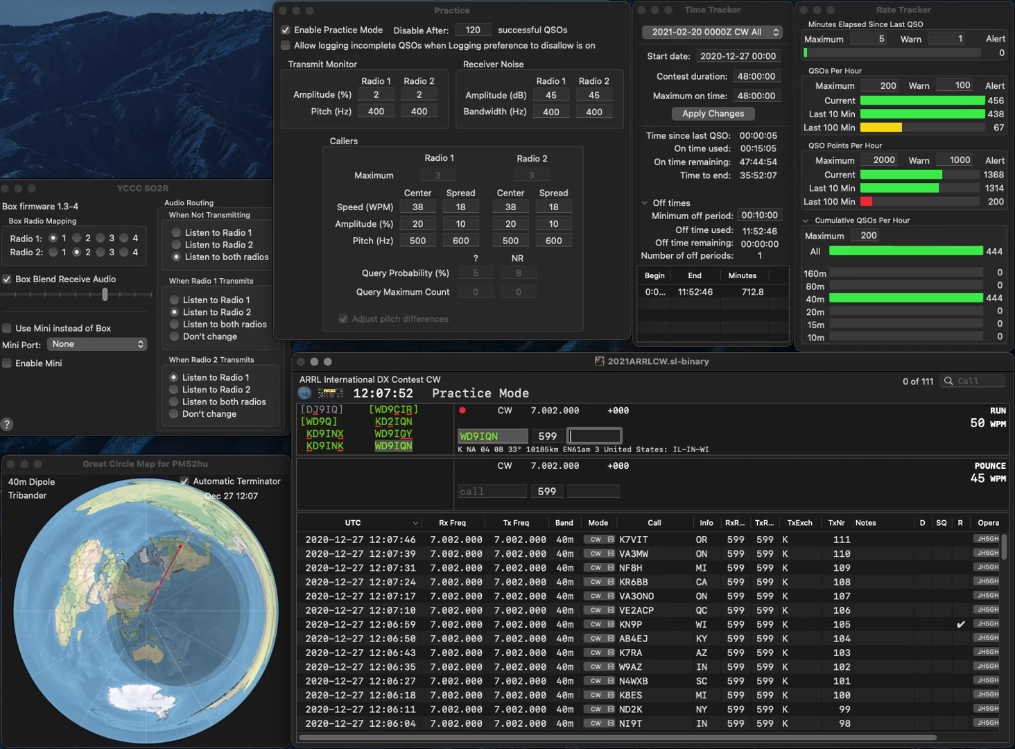
pyautogui.press('Return')
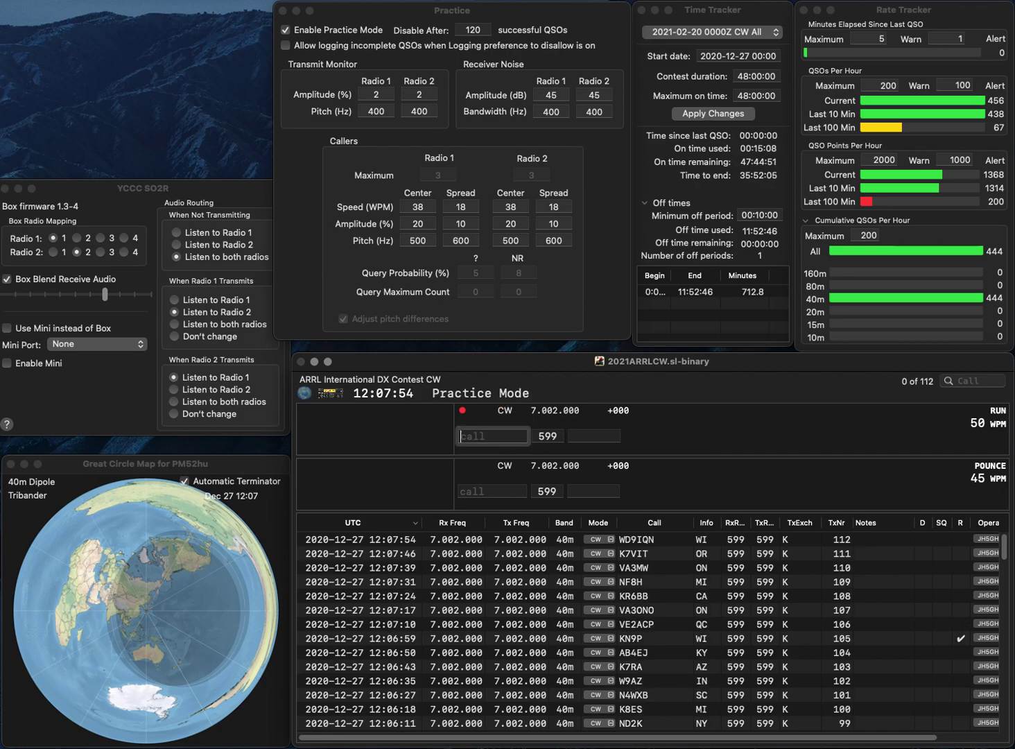
pyautogui.write('NJ1')
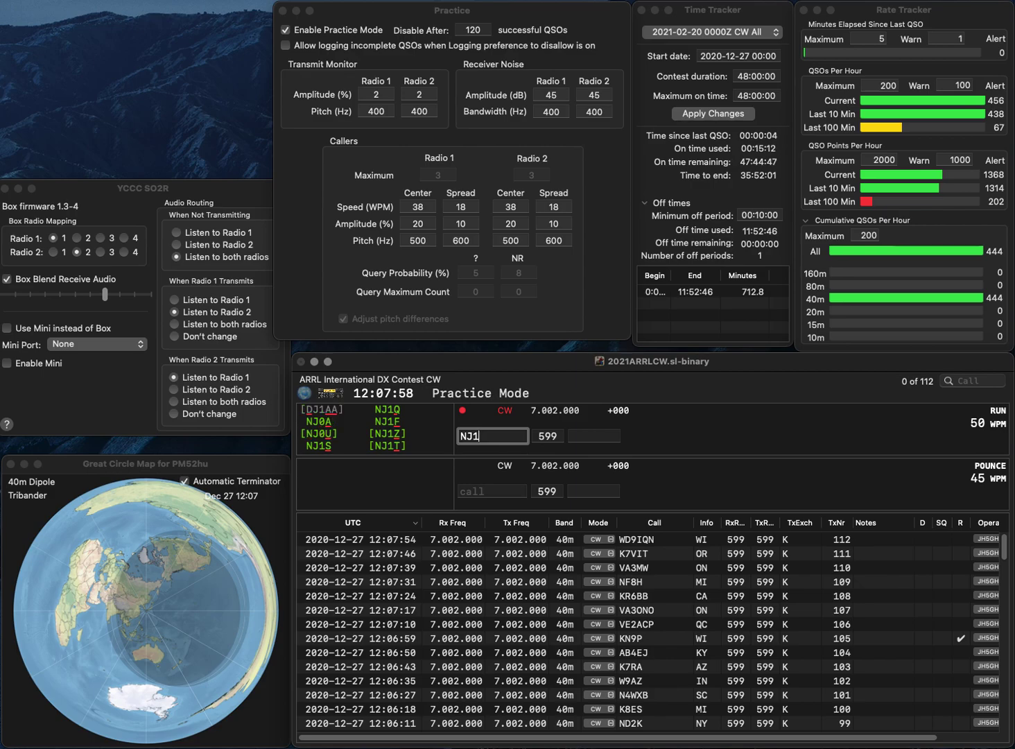
pyautogui.press('BackSpace')
pyautogui.write('0U')
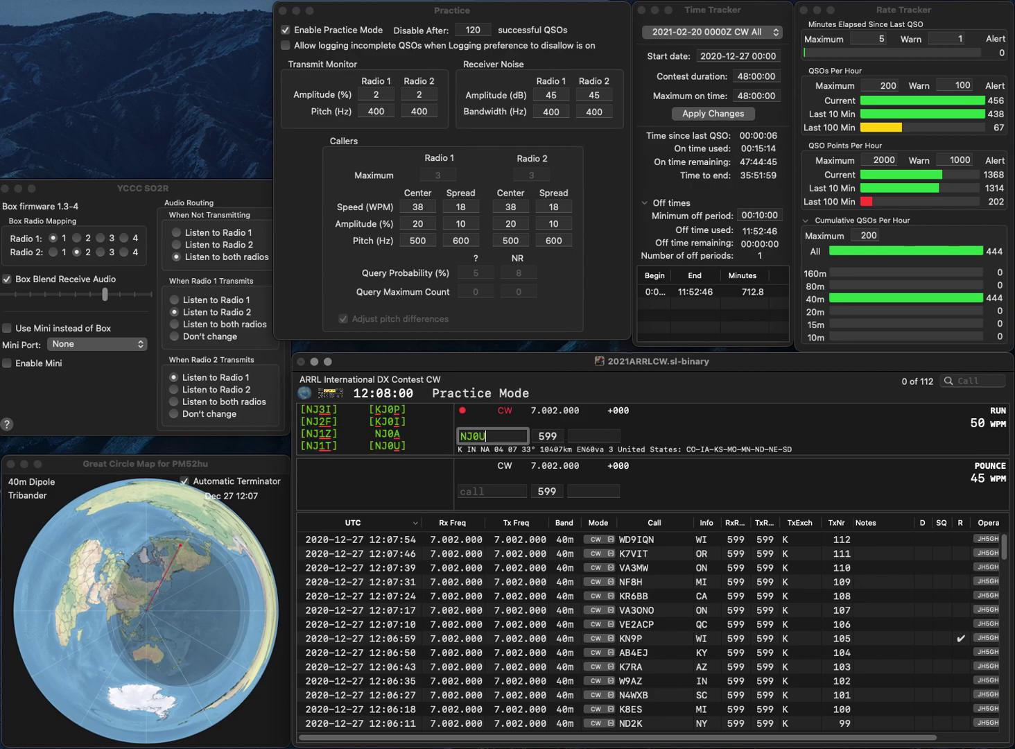
pyautogui.press('space')
pyautogui.write('IN')
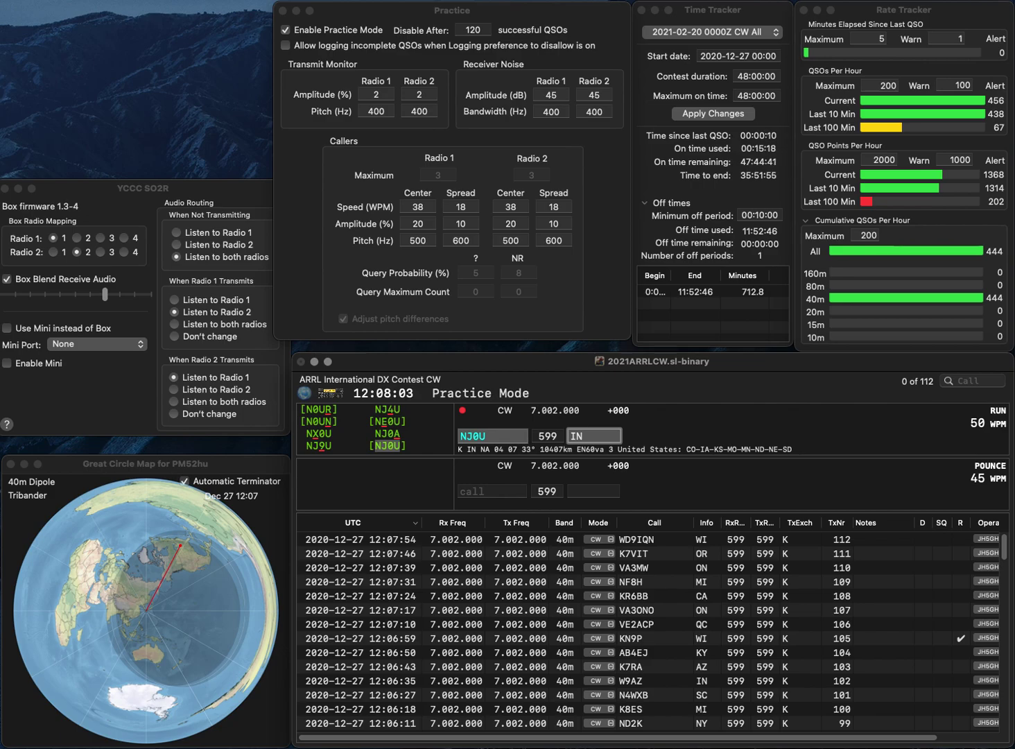
pyautogui.press('Return')
pyautogui.write('K5TYR')
pyautogui.press('Return')
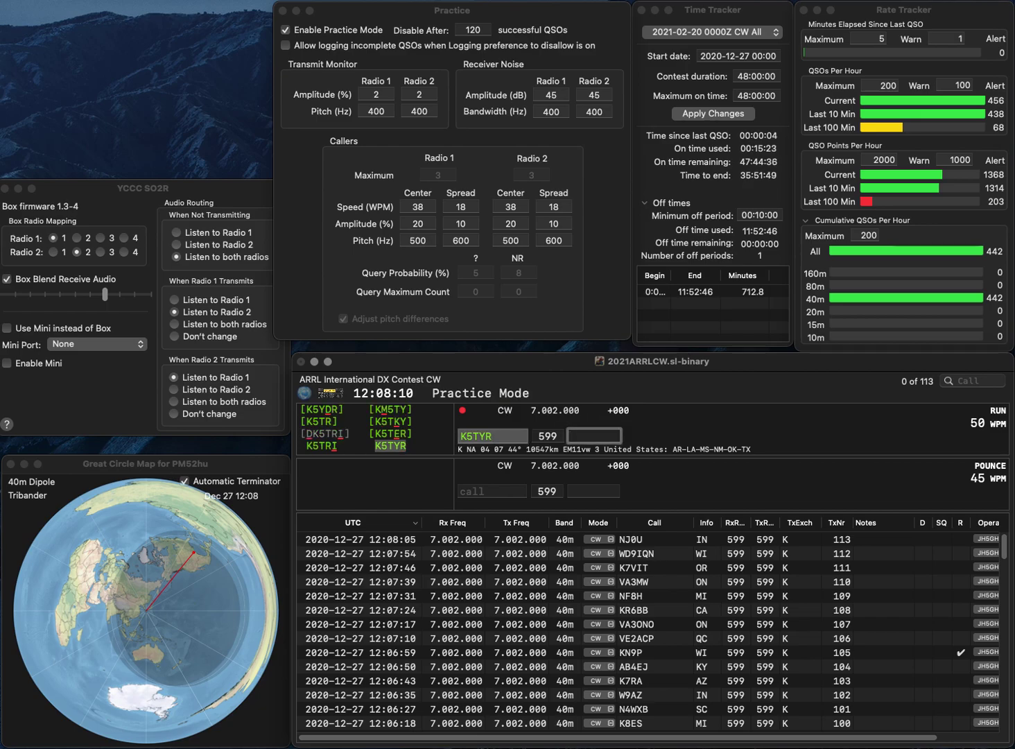
pyautogui.write('MS')
pyautogui.press('Return')
# - Log a practice contact with AA4ZZ on the run radio, with received exchange FL
pyautogui.write('AA')
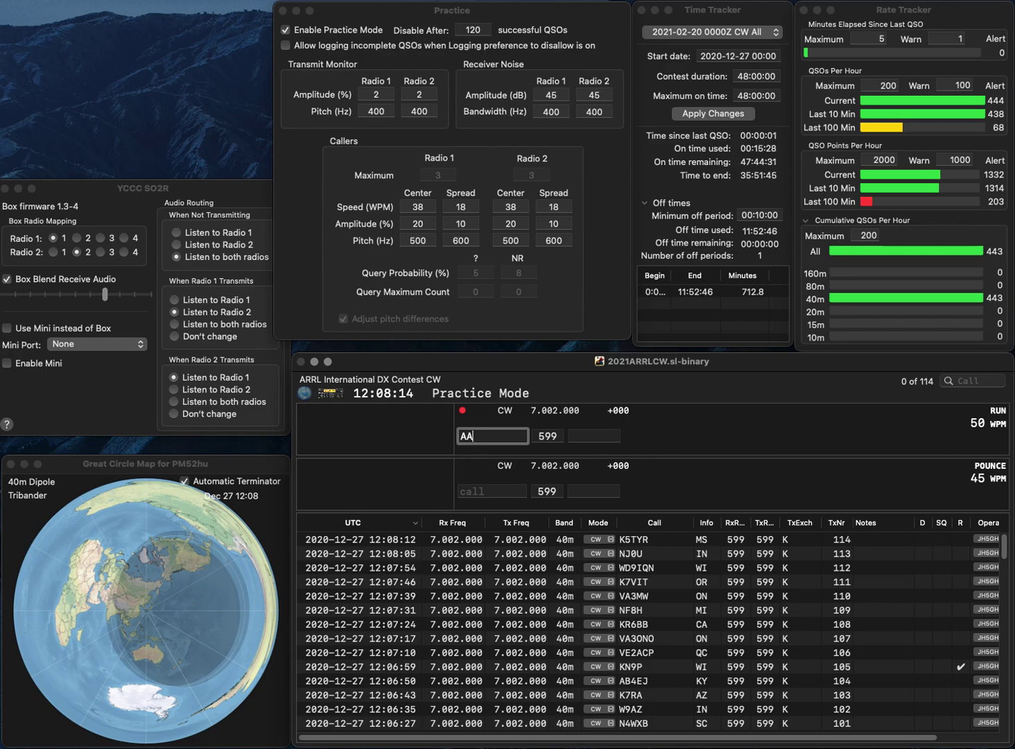
pyautogui.write('4ZZ')
pyautogui.press('Return')
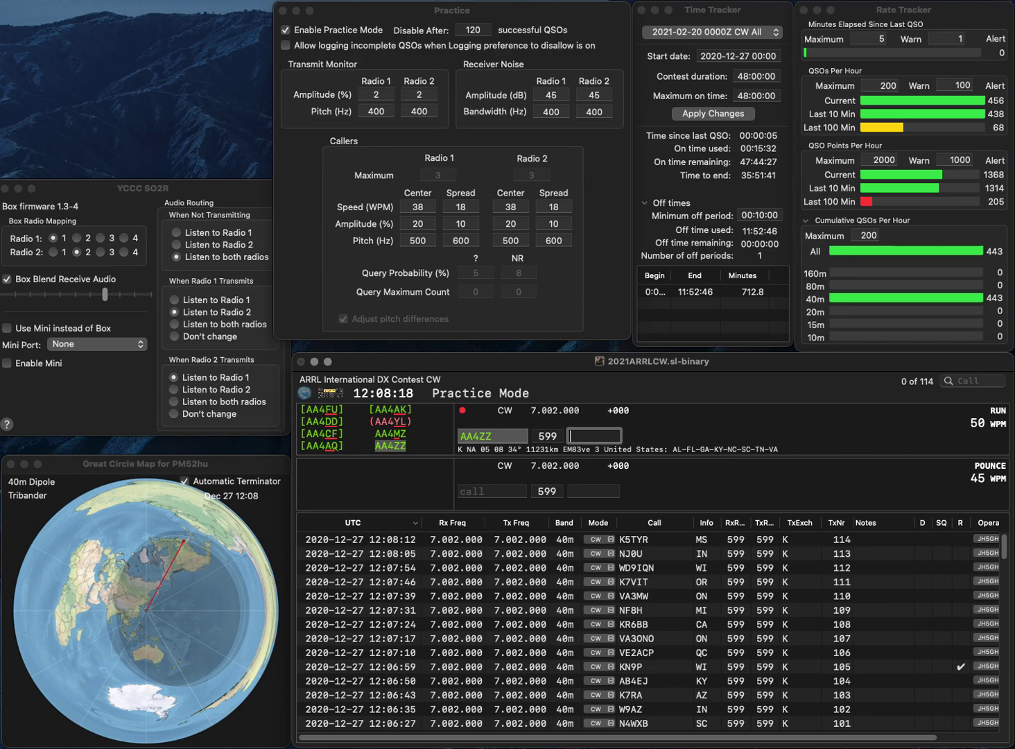
pyautogui.write('FL')
pyautogui.press('Return')
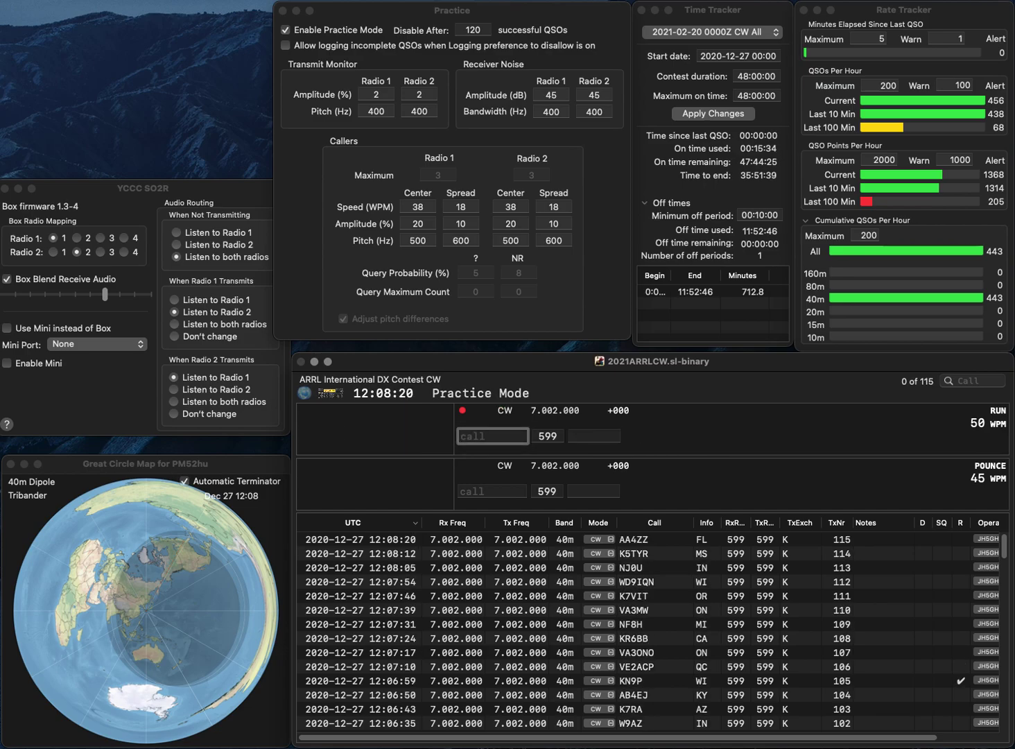
# - Log a practice contact with K3FA on the run radio, with received exchange DE
pyautogui.write('K3FA')
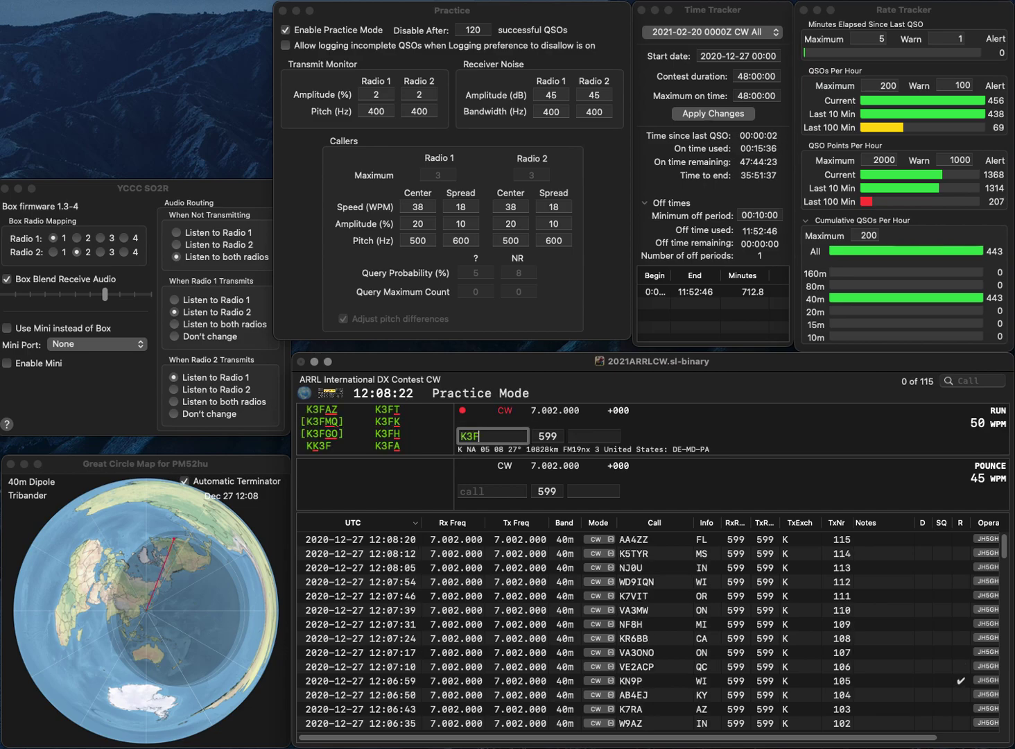
pyautogui.press('space')
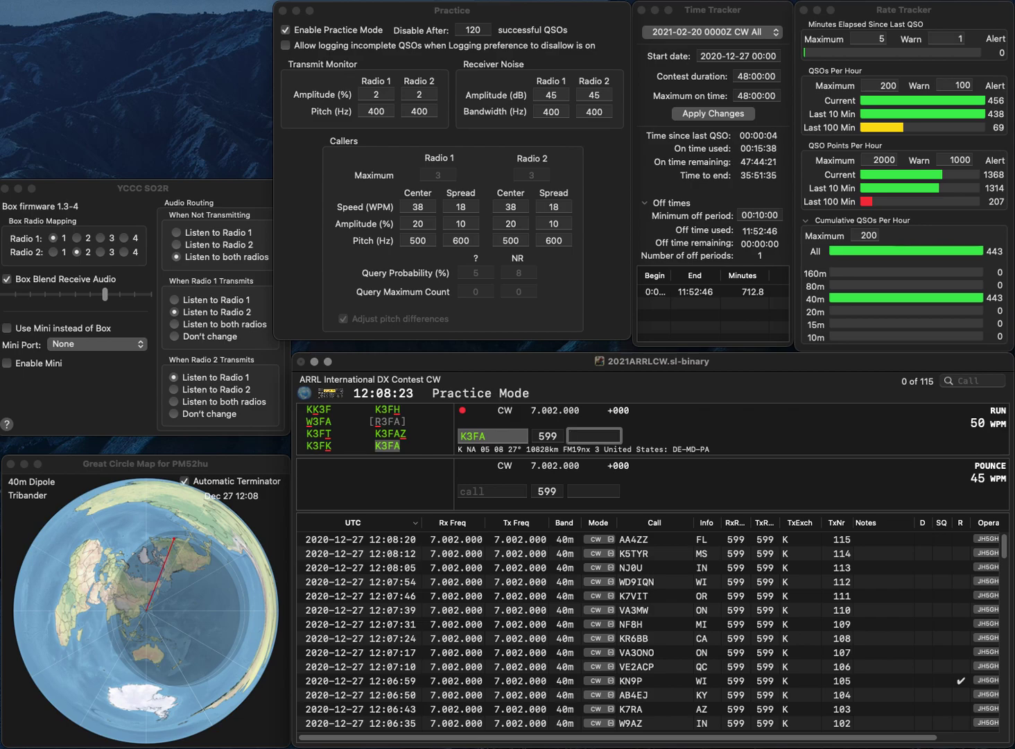
pyautogui.write('DE')
pyautogui.press('Return')
# - Log a practice contact with KR5G on the run radio, with received exchange OK
pyautogui.write('KR5G')
pyautogui.press('Return')
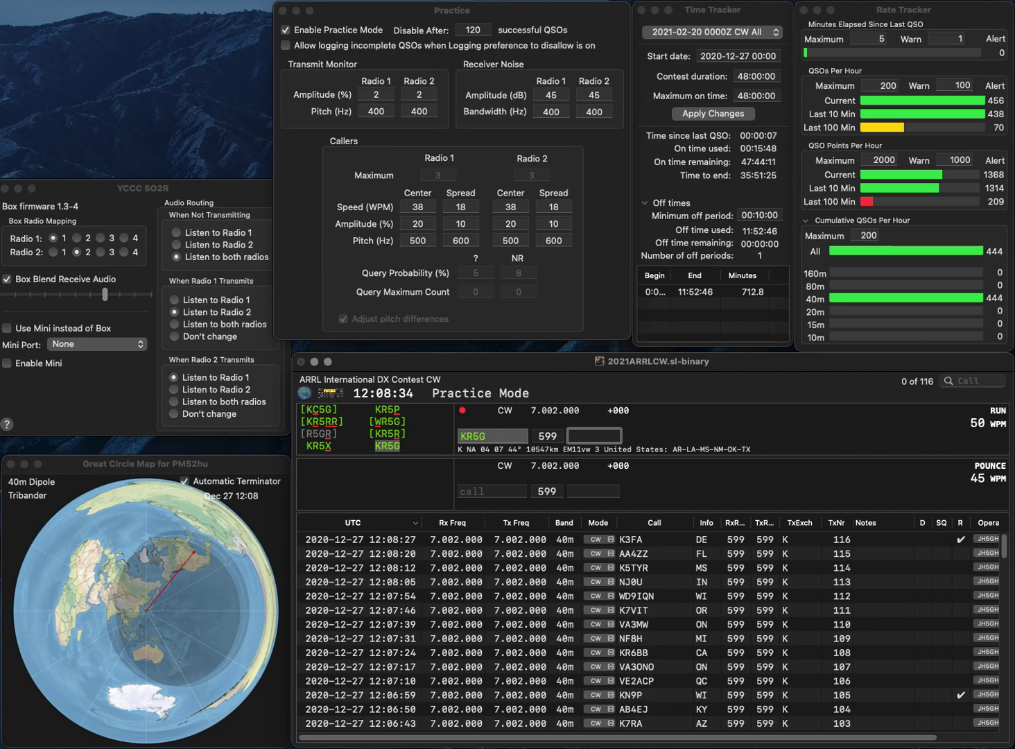
pyautogui.press('Return')
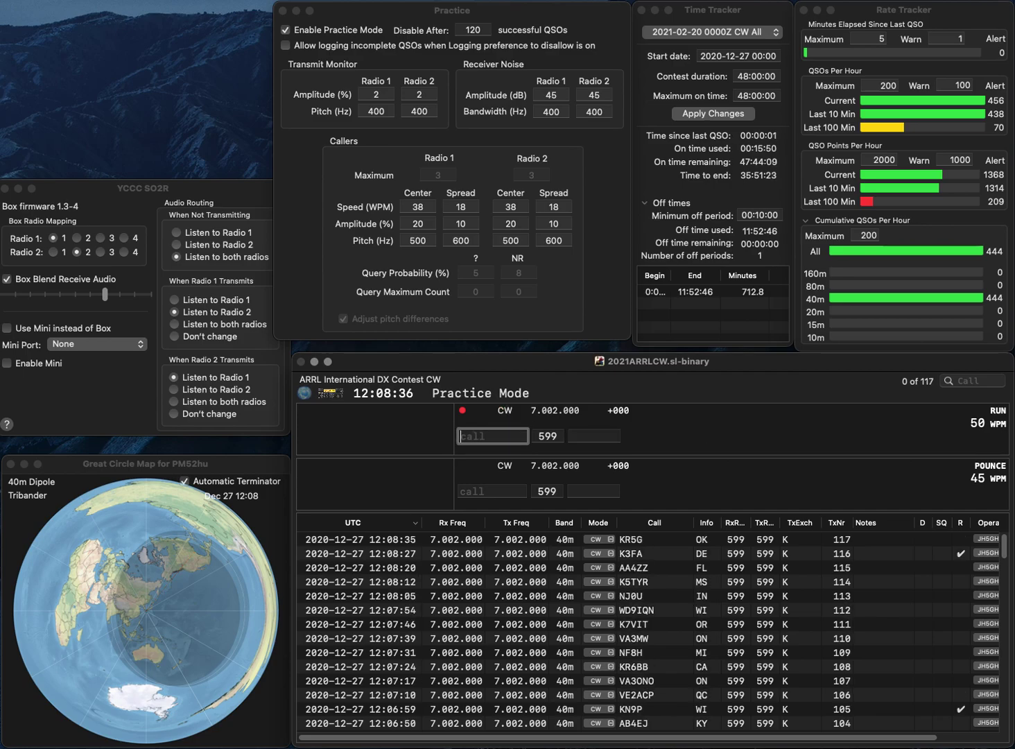
pyautogui.write('N0GM')
pyautogui.press('Return')
pyautogui.write('TX')
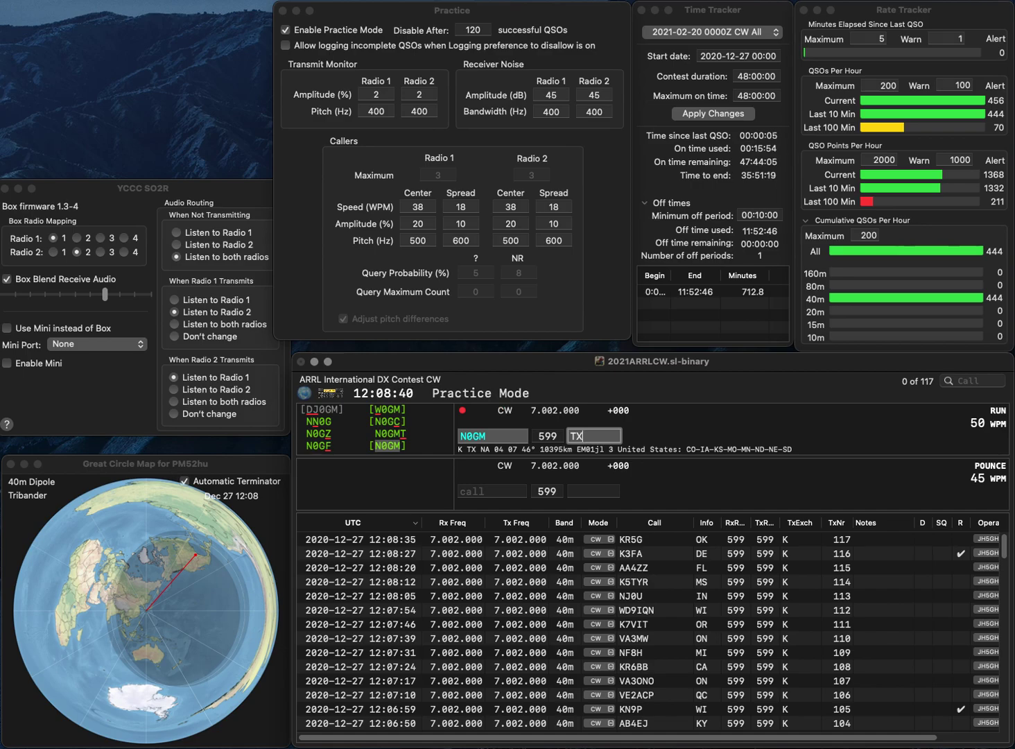
pyautogui.press('Return')
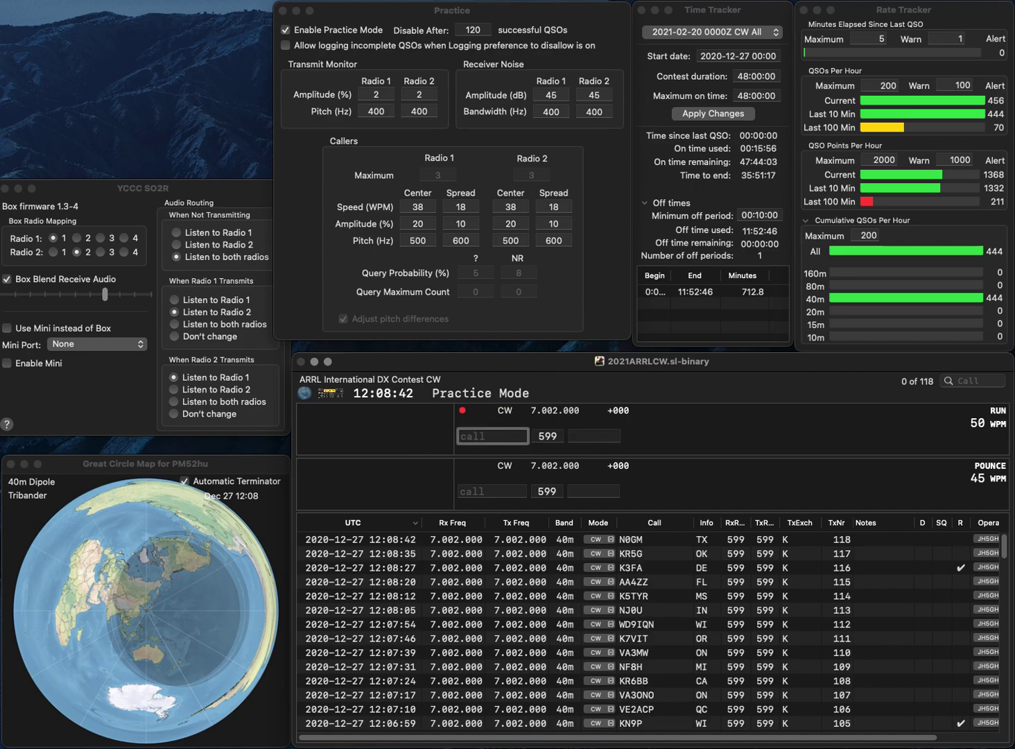
# - Log a practice contact with K4PDM on the run radio, with received exchange KY
pyautogui.write('K5PDB')
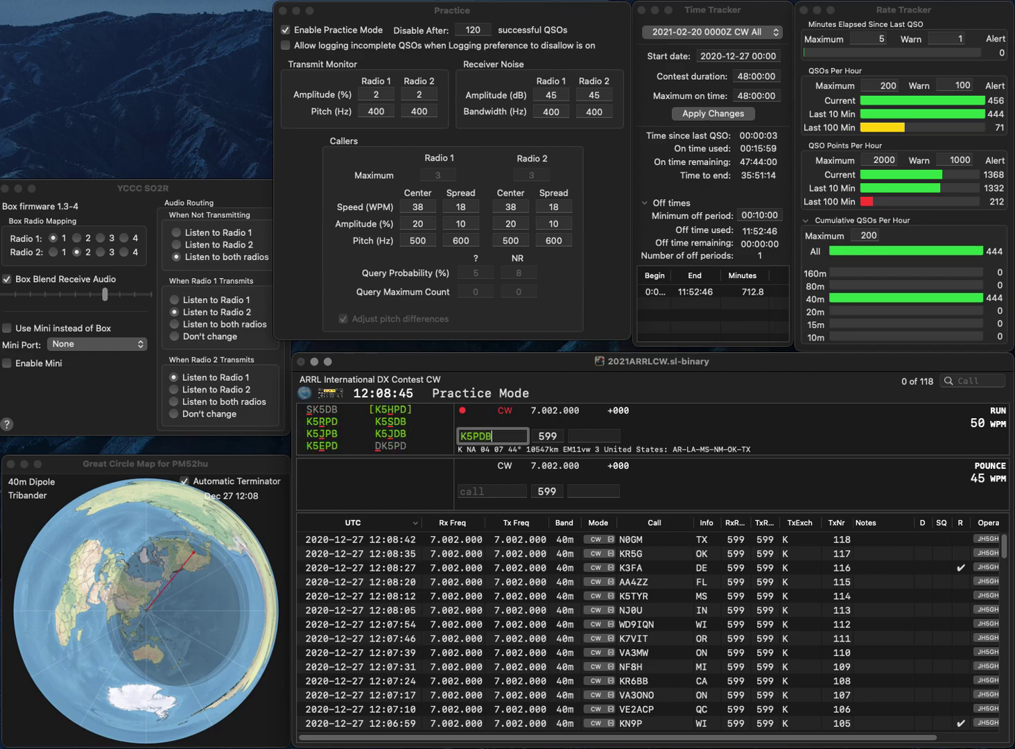
pyautogui.press('BackSpace')
pyautogui.write('M')
pyautogui.press('Left')
pyautogui.press('BackSpace')
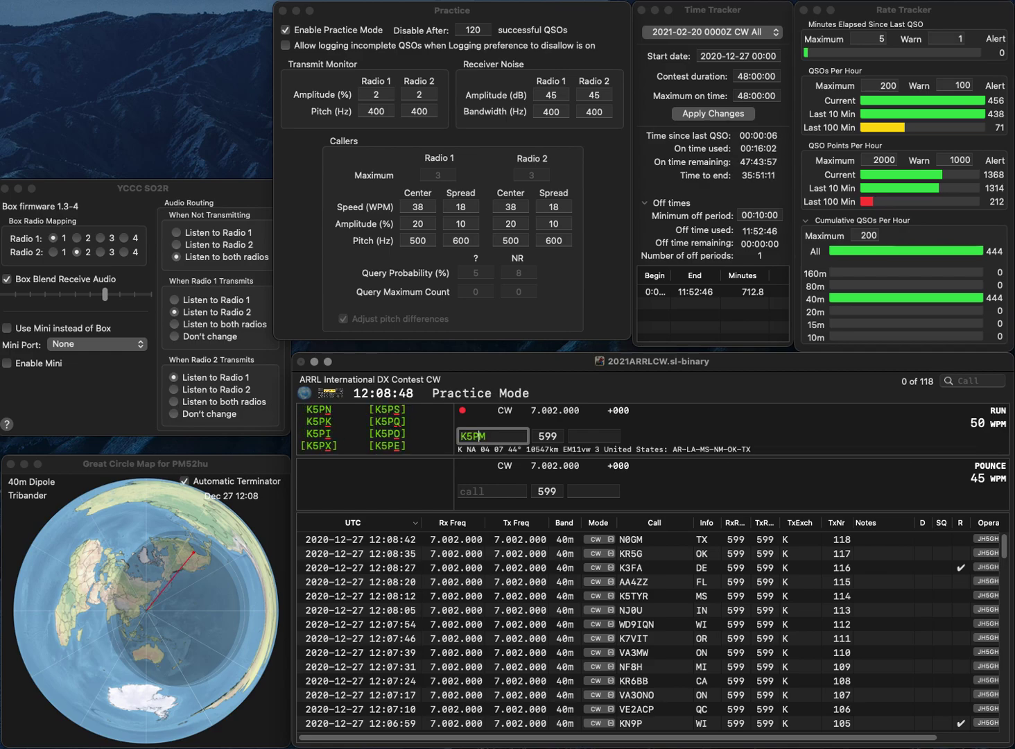
pyautogui.press('Left')
pyautogui.press('BackSpace')
pyautogui.write('4')
pyautogui.click(479, 436)
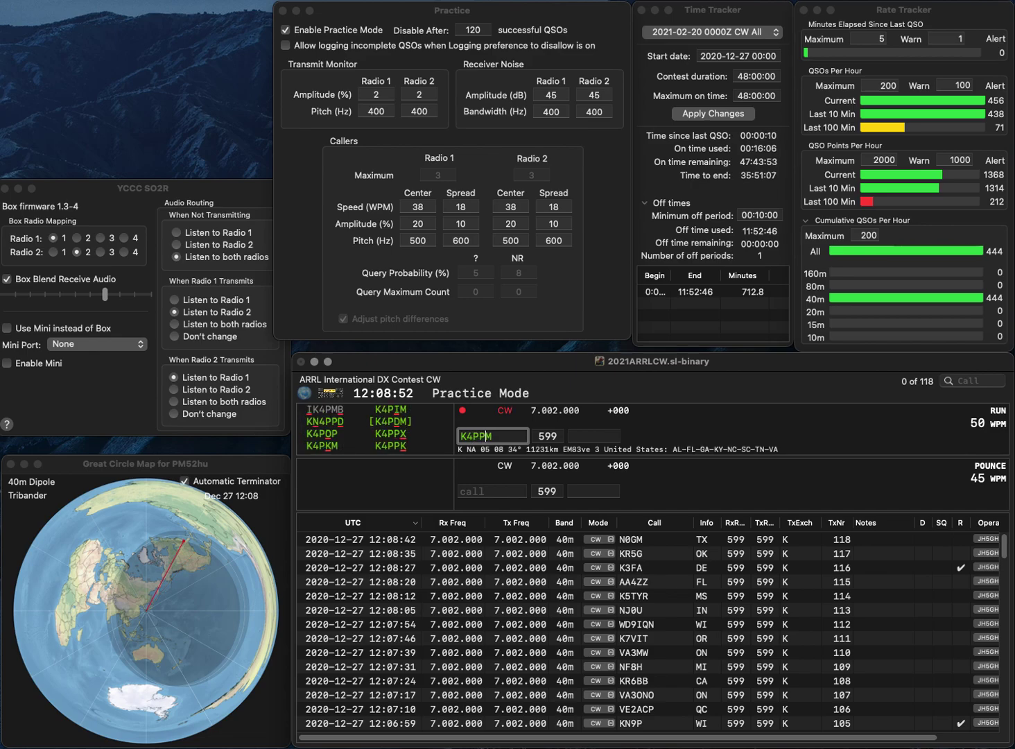
pyautogui.write('D')
pyautogui.press('space')
pyautogui.write('KY')
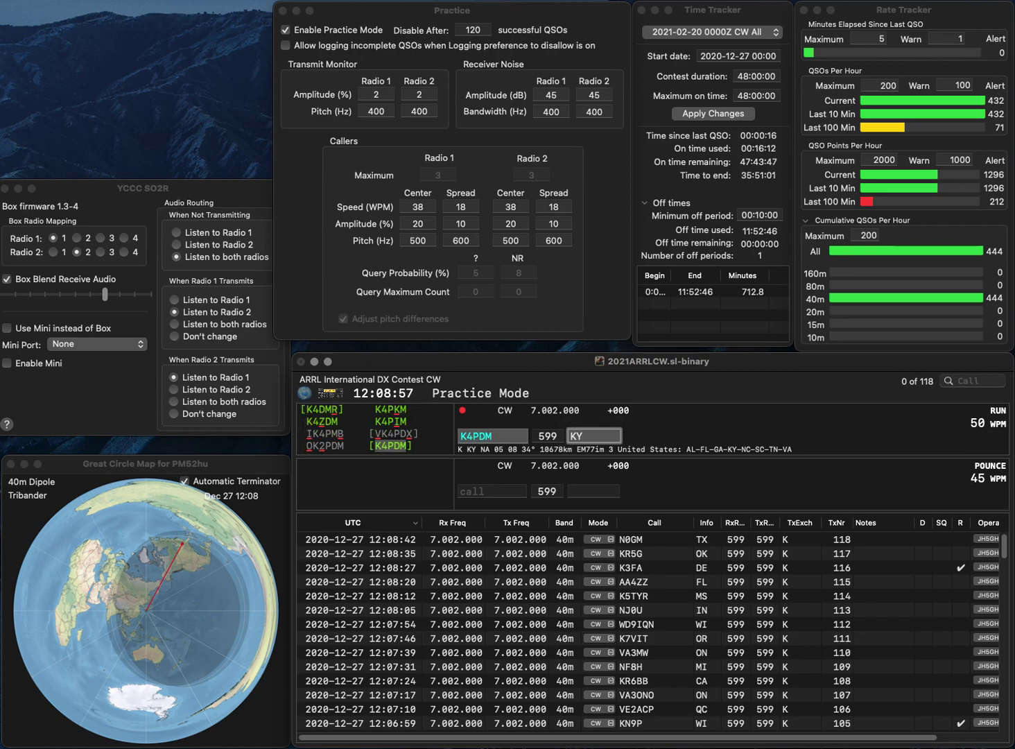
pyautogui.press('Return')
# - Log a practice contact with NF8H on the run radio, with received exchange MI
pyautogui.write('N')
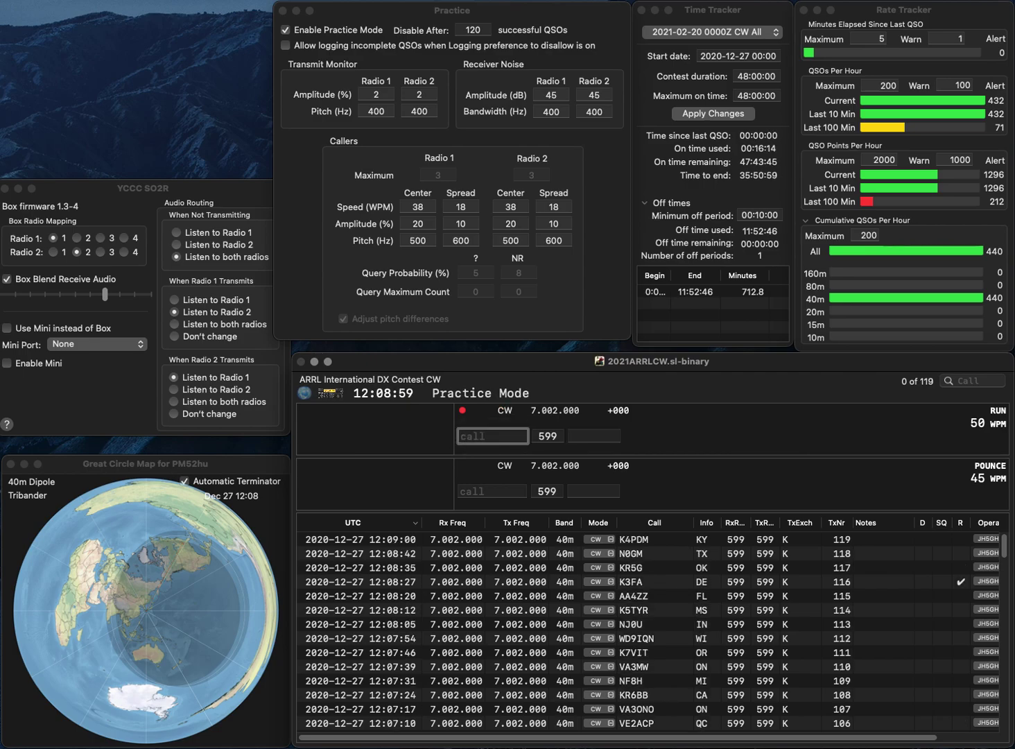
pyautogui.write('F8H')
pyautogui.press('space')
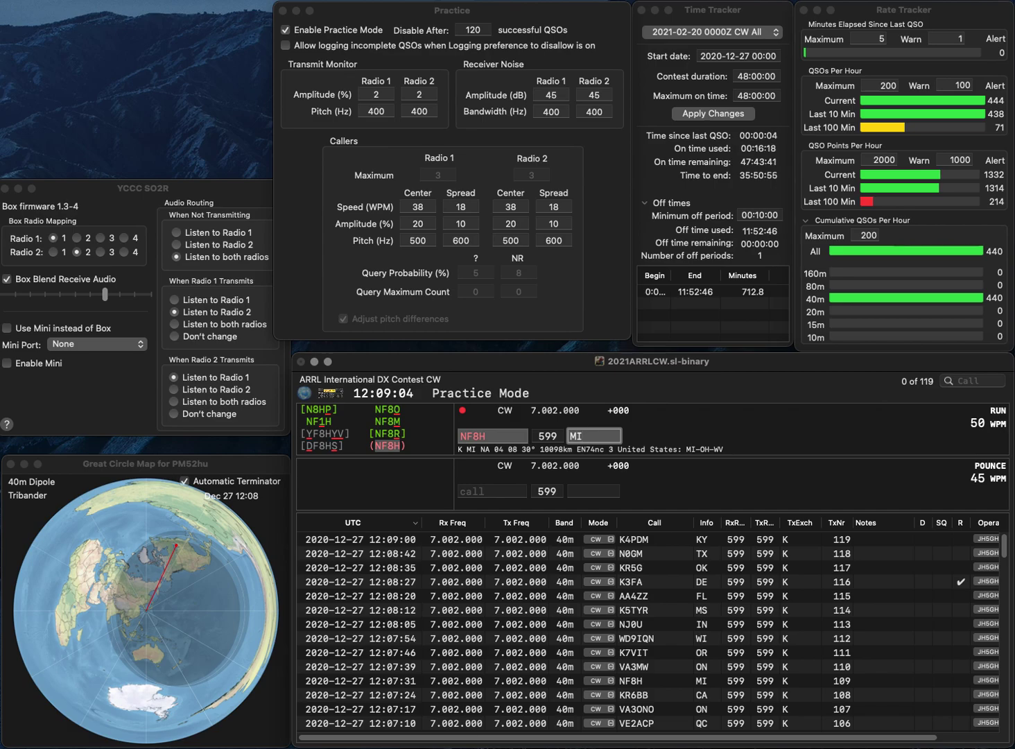
pyautogui.press('Return')
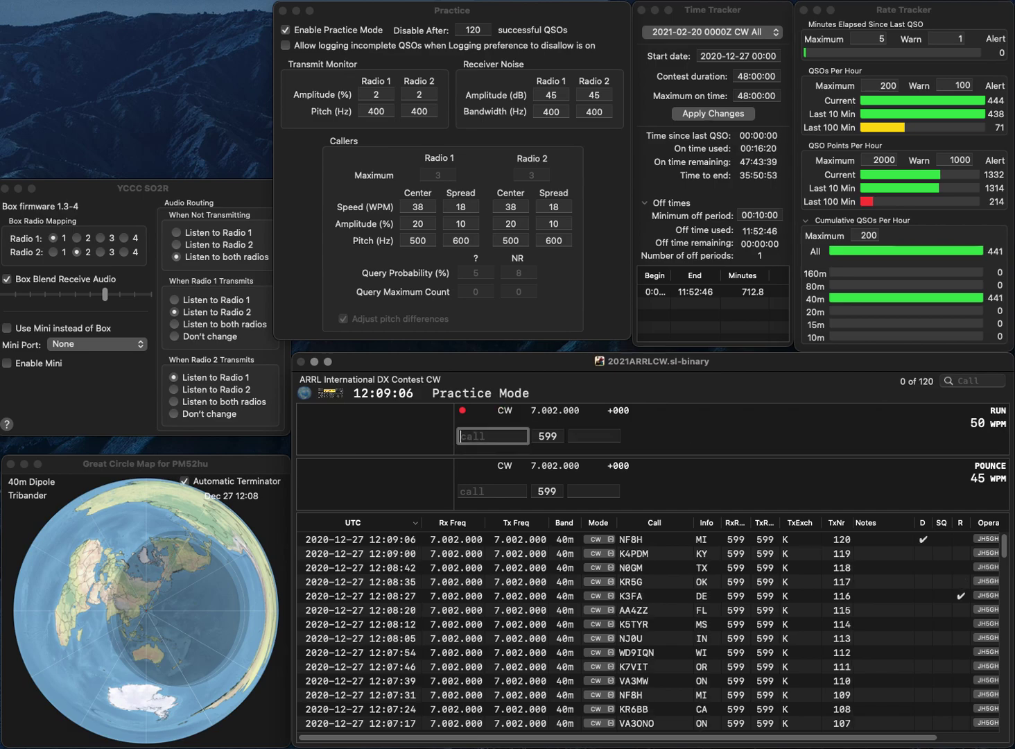
# - Turn off practice mode in the practice settings
pyautogui.click(285, 31)
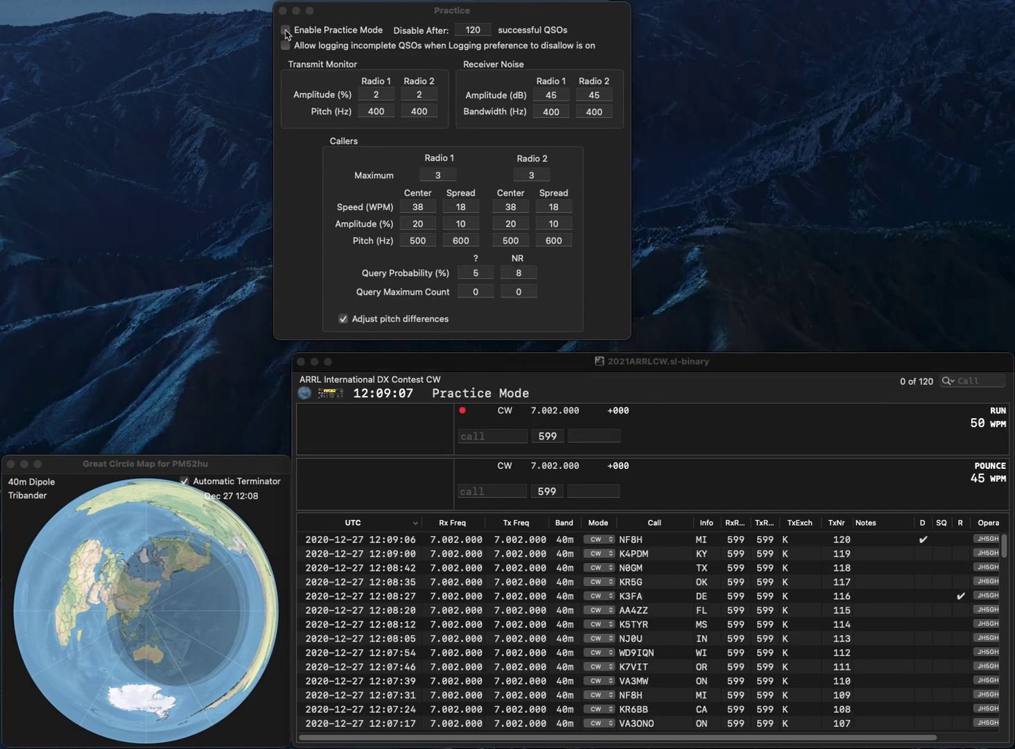